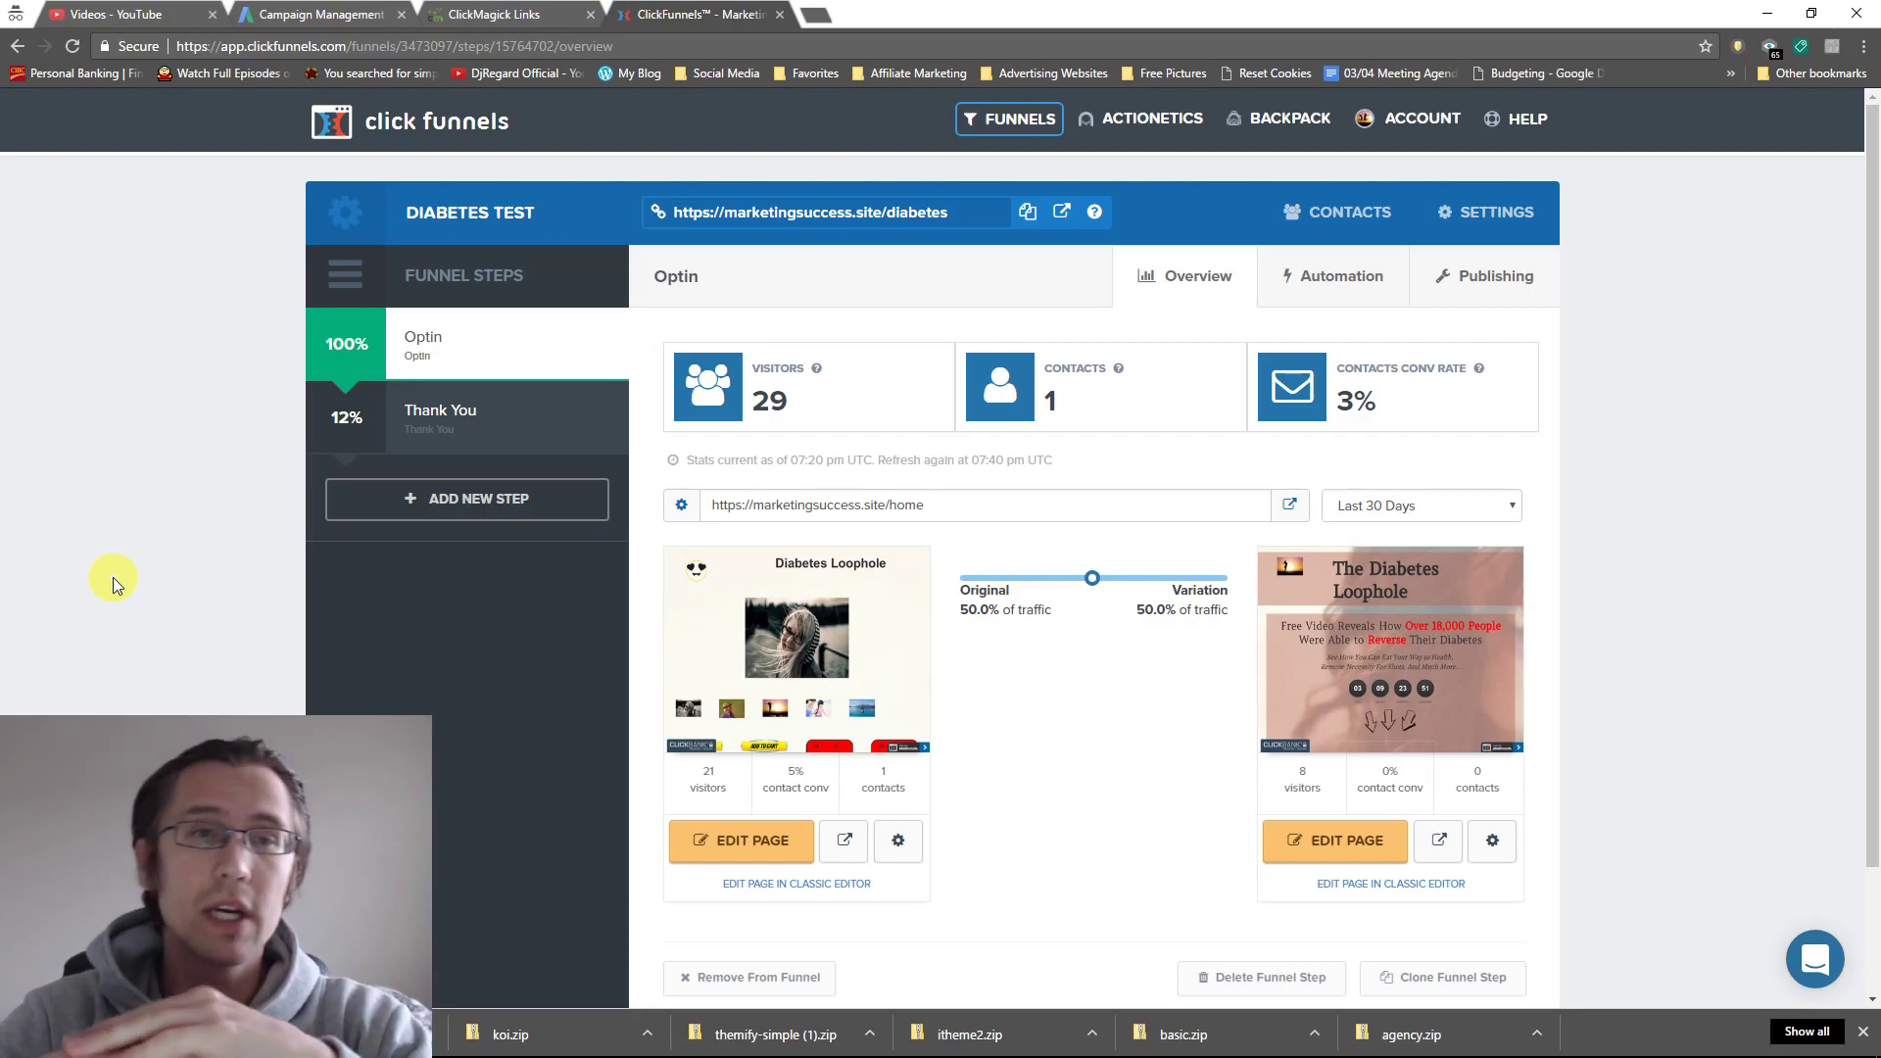
# Search Google for 'google adwords' in a new tab.
pyautogui.click(318, 15)
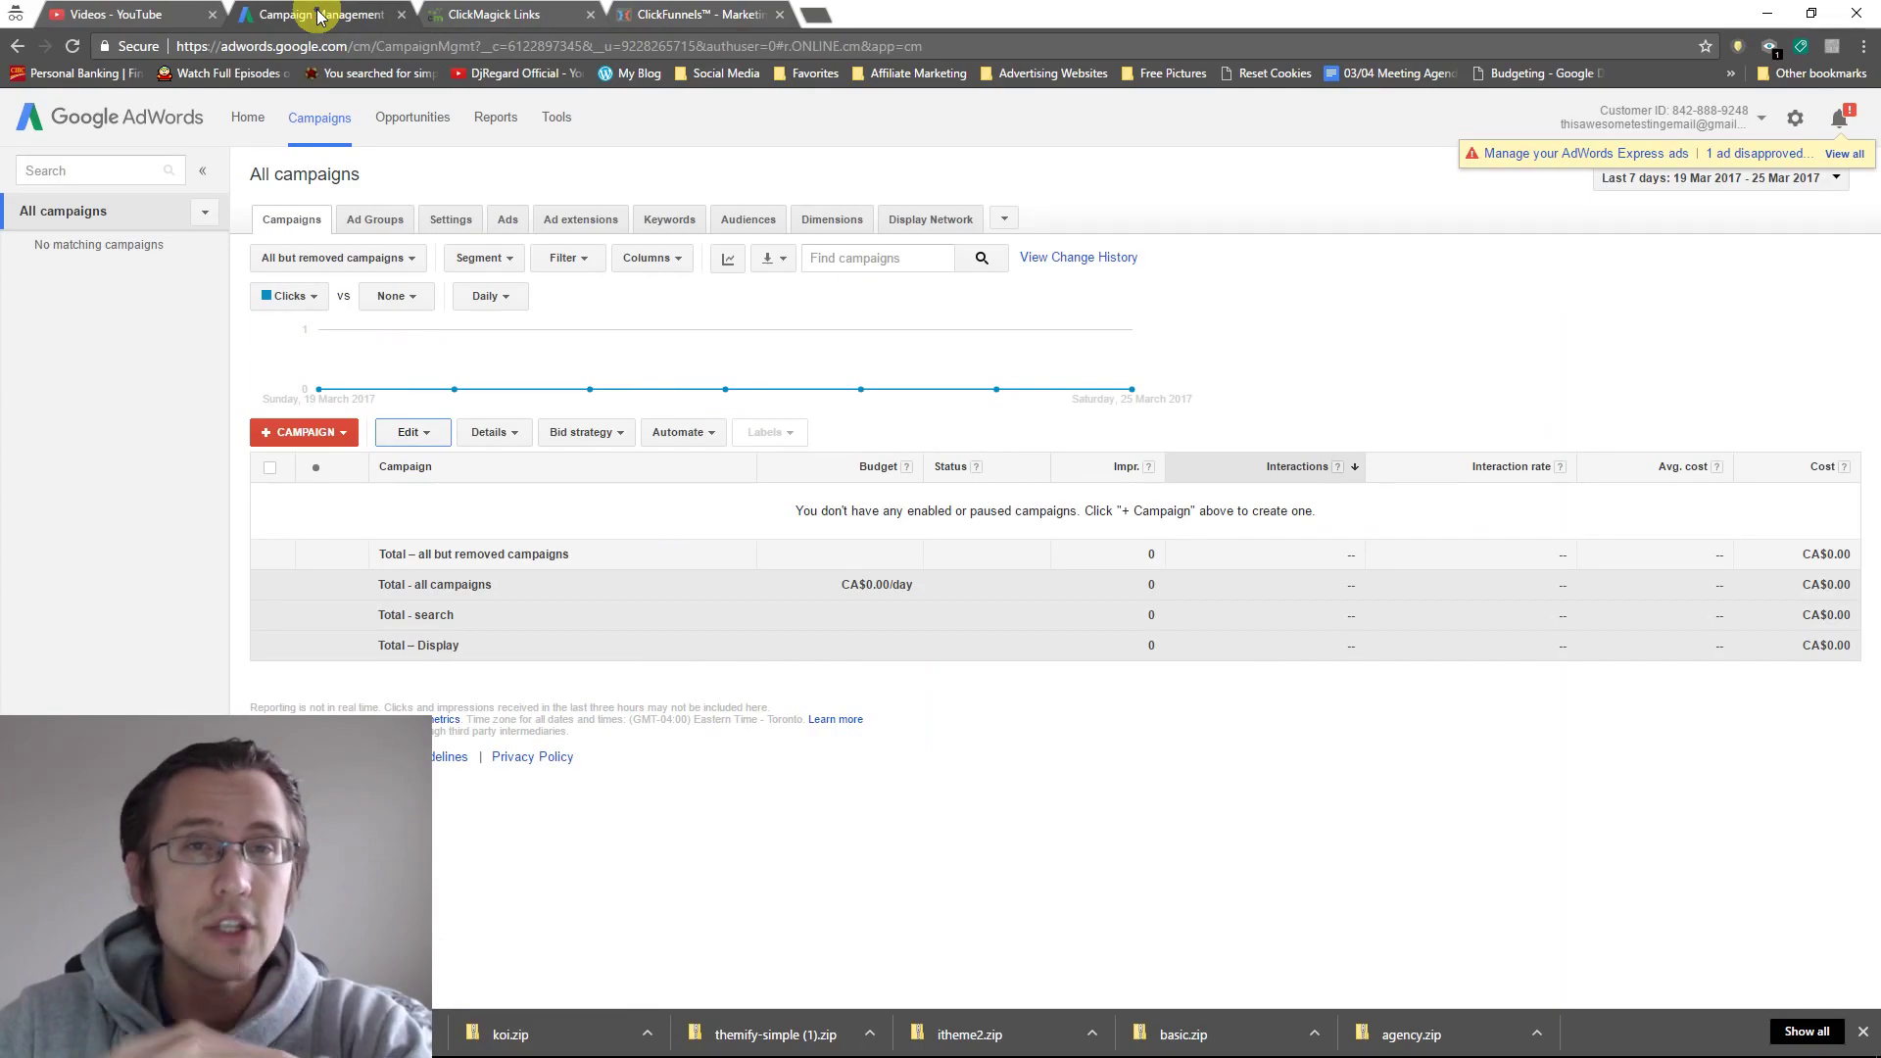
pyautogui.click(804, 12)
pyautogui.write('google adwords')
pyautogui.press('Return')
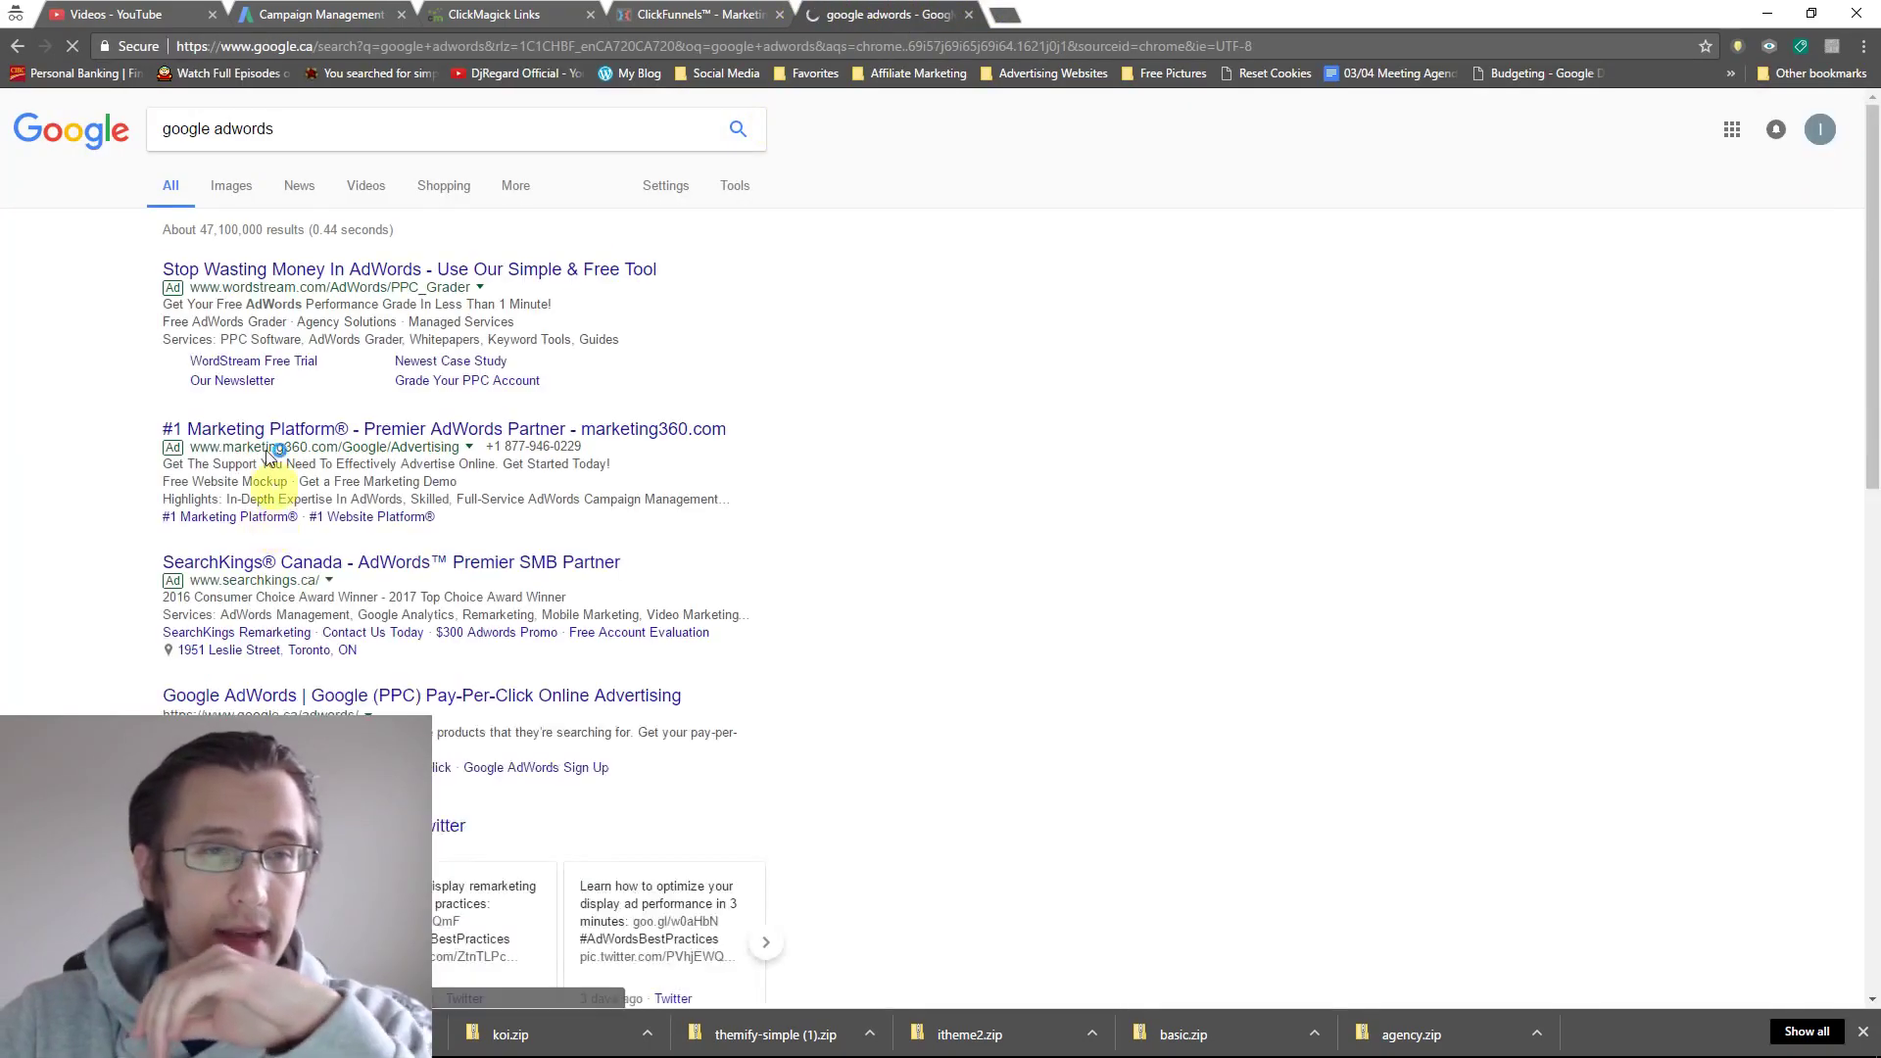
# Visit the official AdWords homepage, then close it and return to the campaigns overview.
pyautogui.click(286, 696)
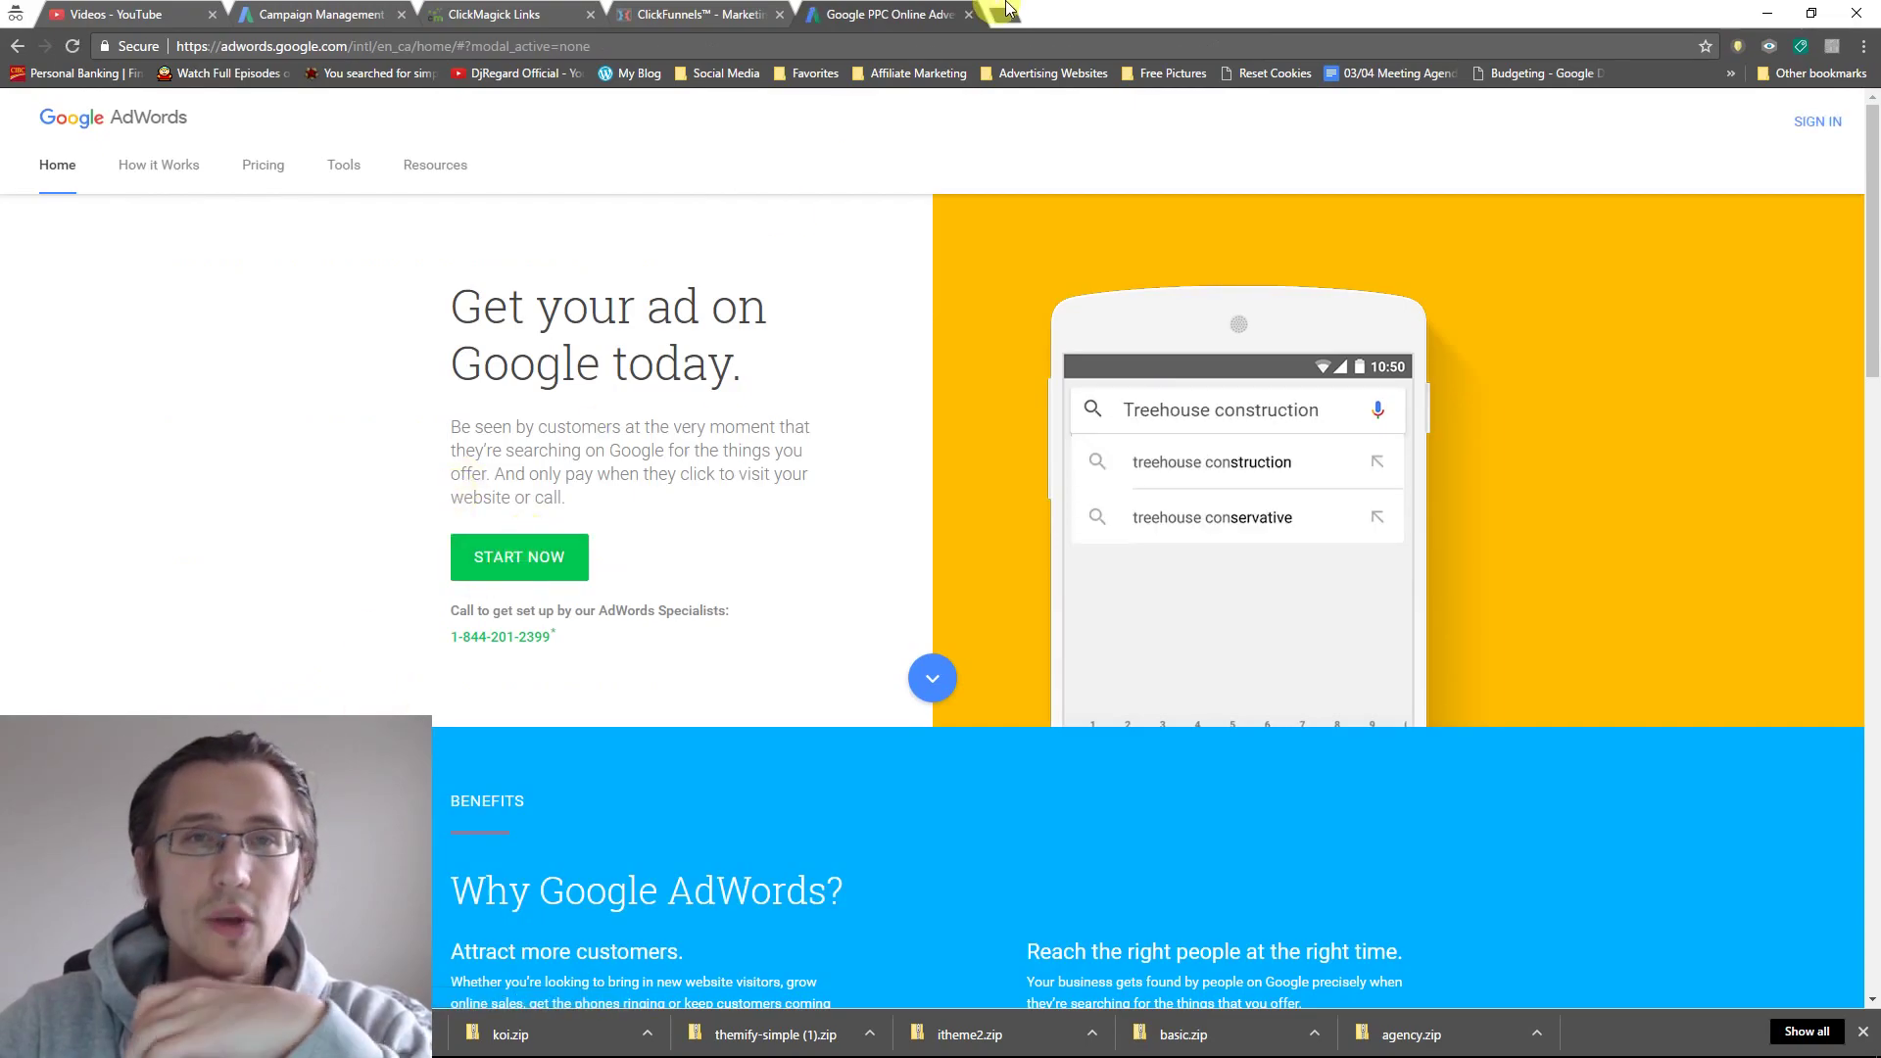
pyautogui.click(968, 15)
pyautogui.click(360, 12)
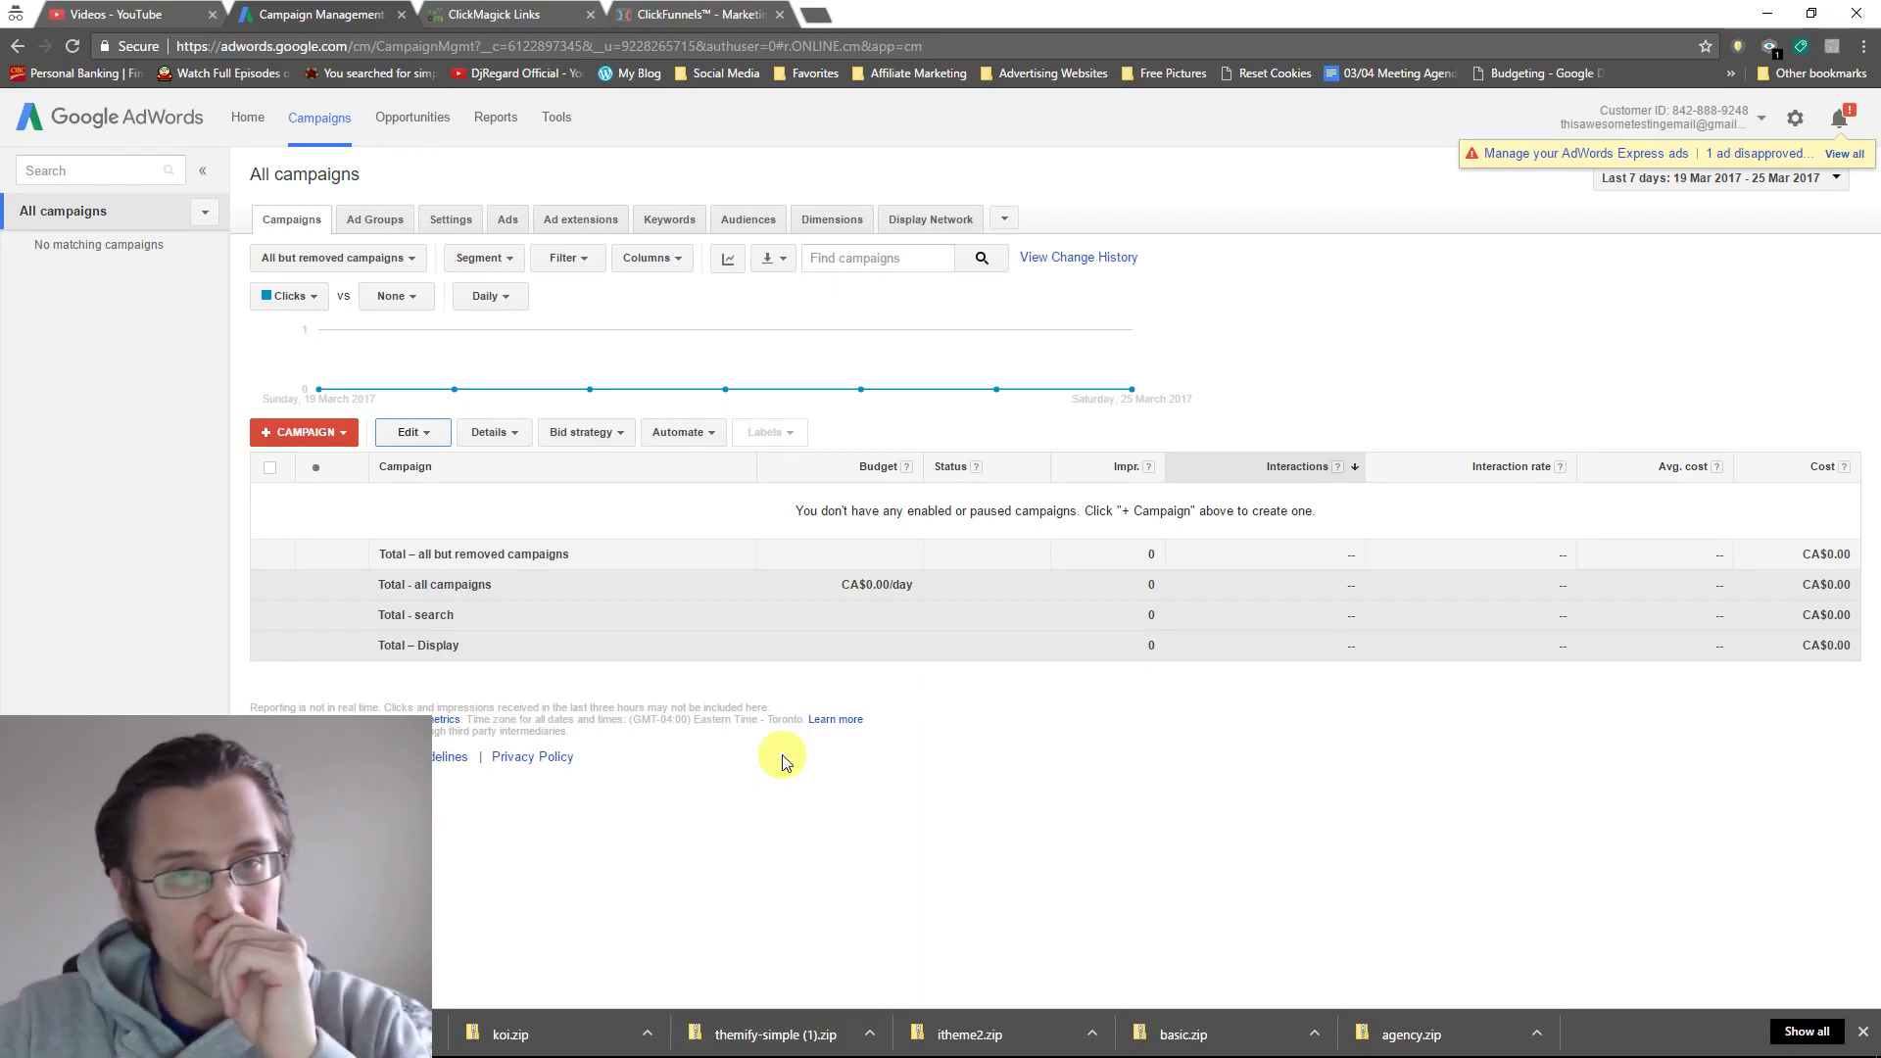
# Move the ClickFunnels tab ahead of ClickMagick Links, then return to the AdWords campaigns overview.
pyautogui.click(641, 12)
pyautogui.moveTo(642, 12); pyautogui.dragTo(504, 15)
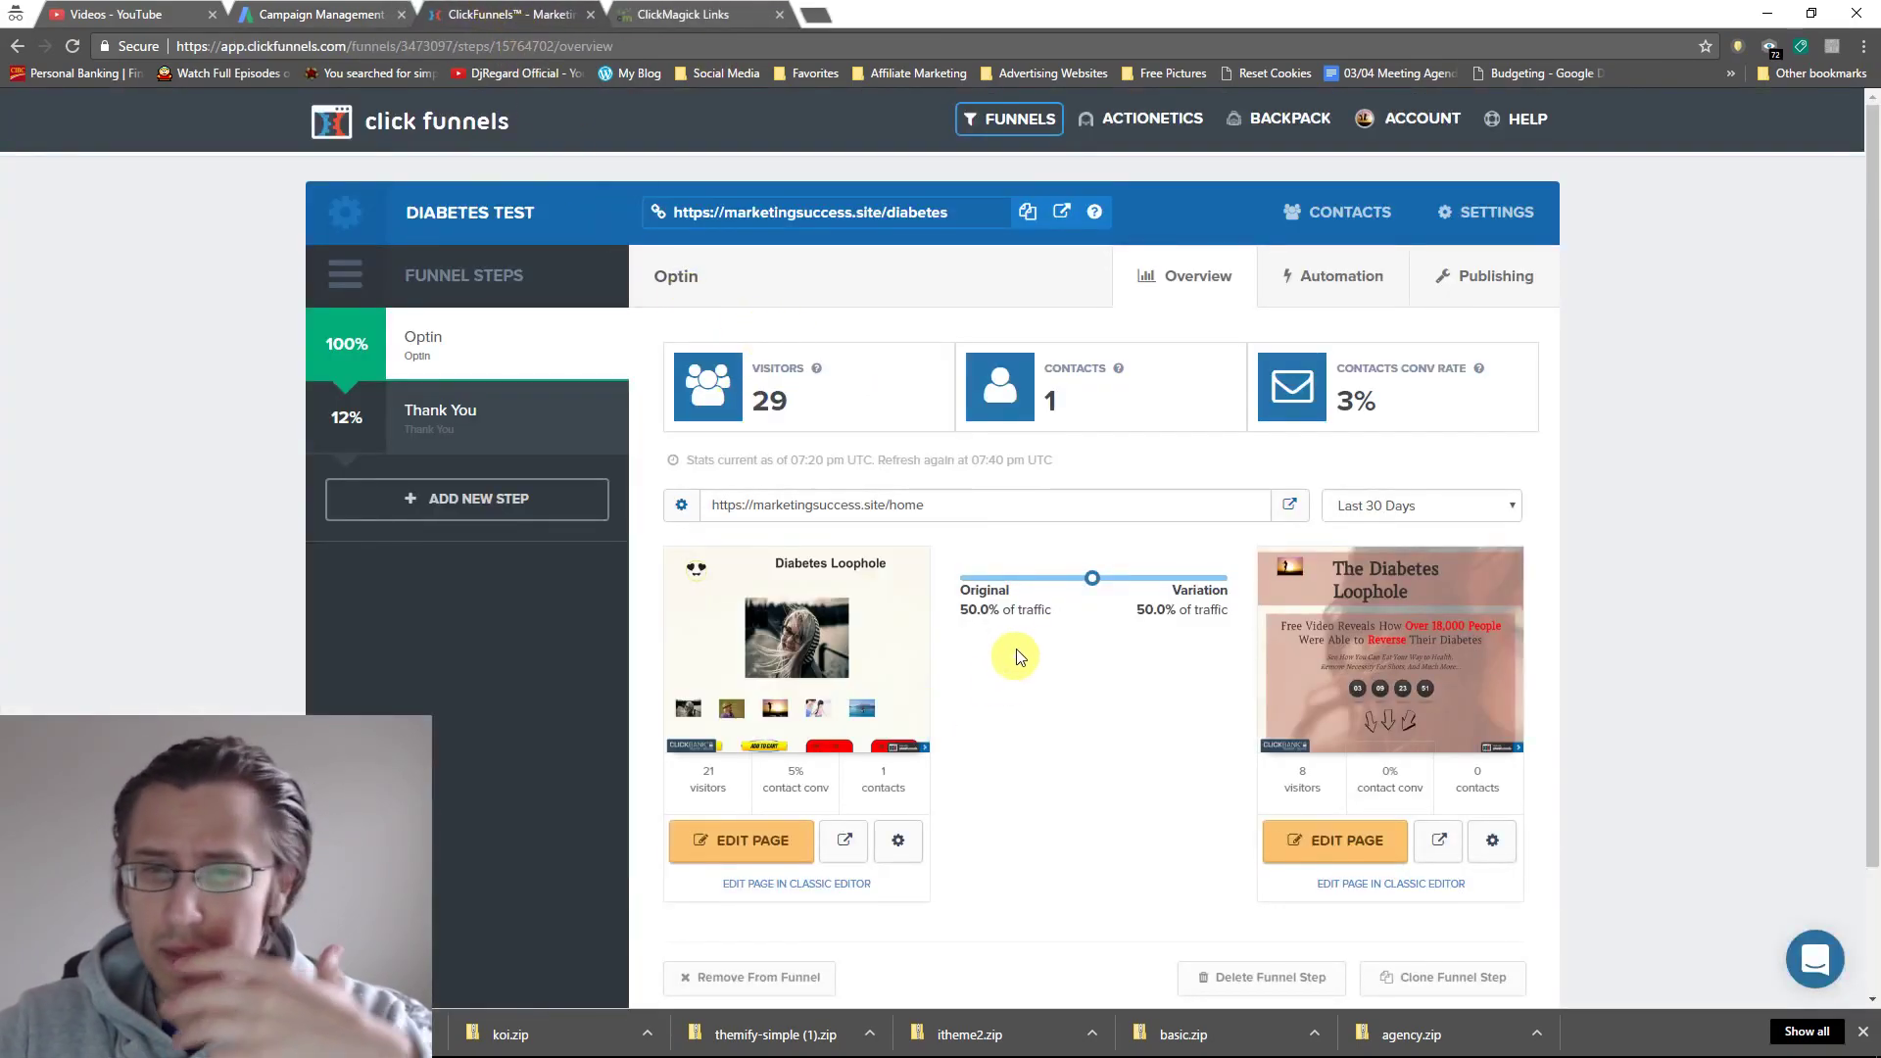
pyautogui.click(321, 10)
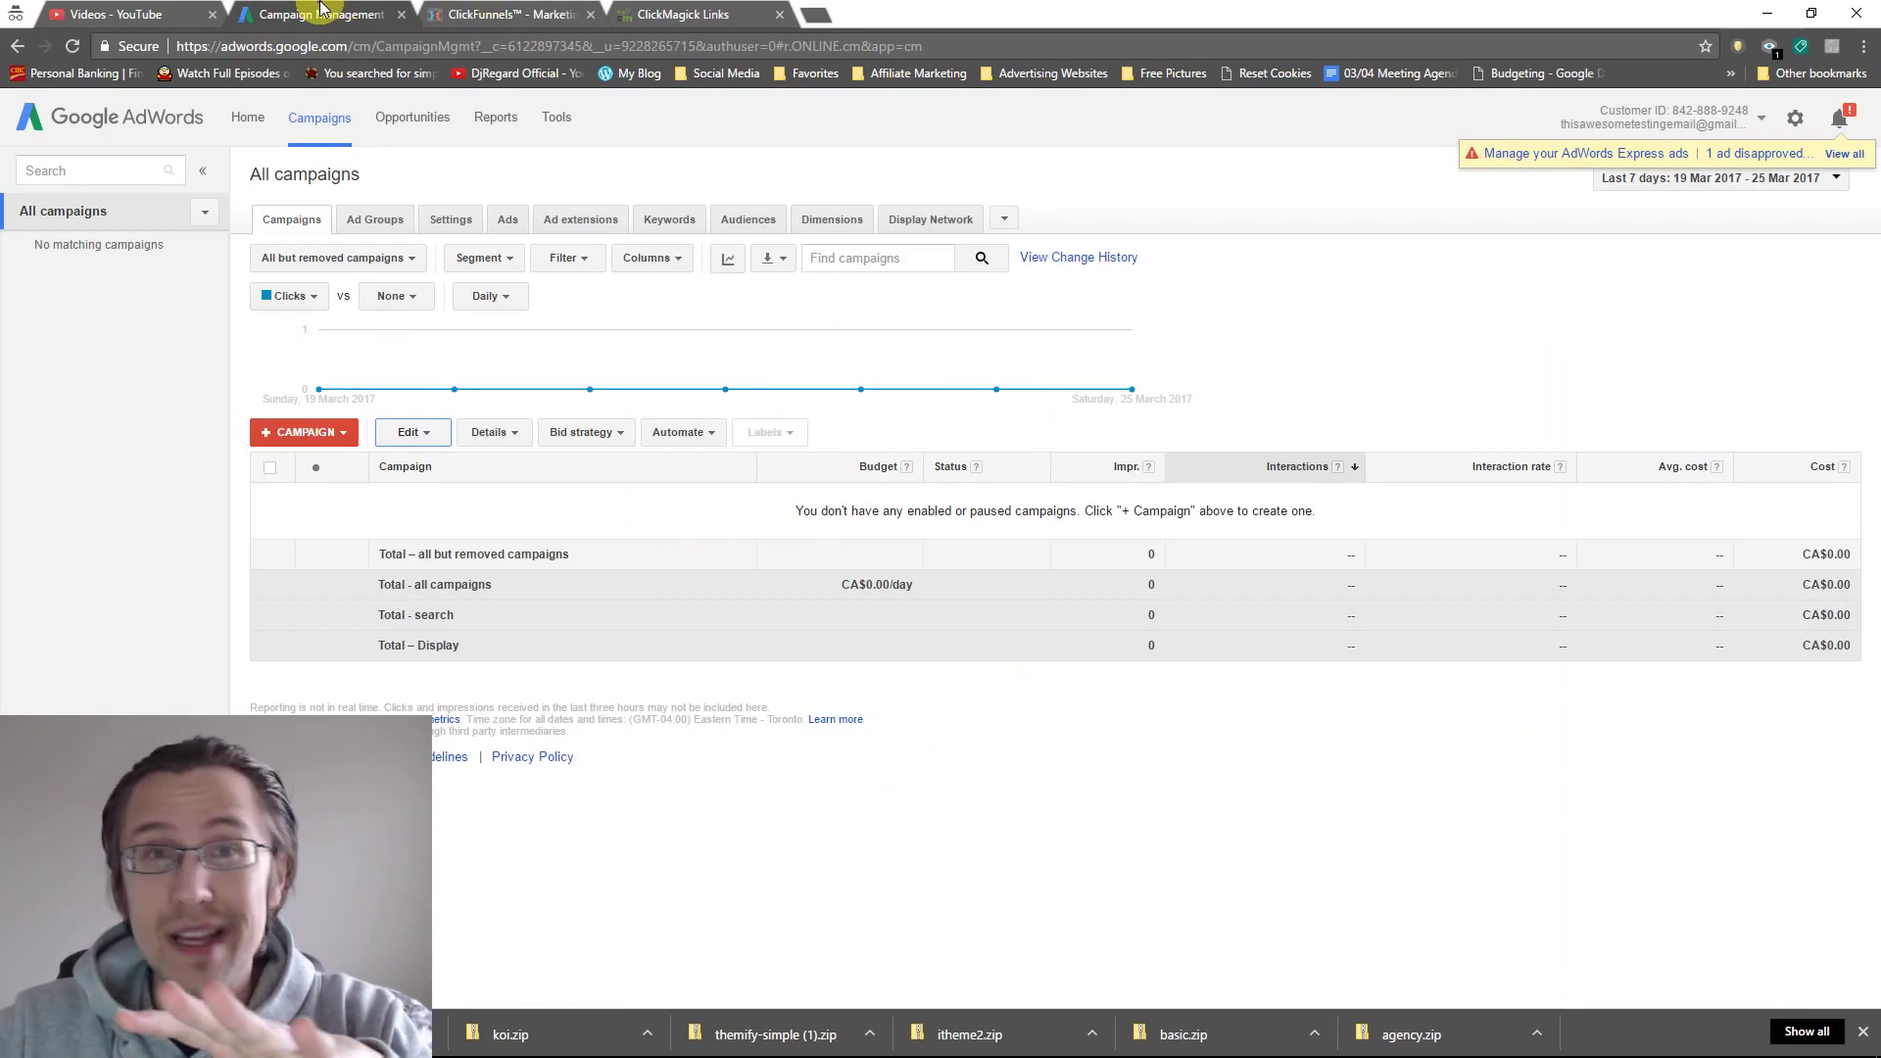
# Show the +CAMPAIGN list of campaign types, from Search Network with Display Select to Universal app.
pyautogui.click(326, 432)
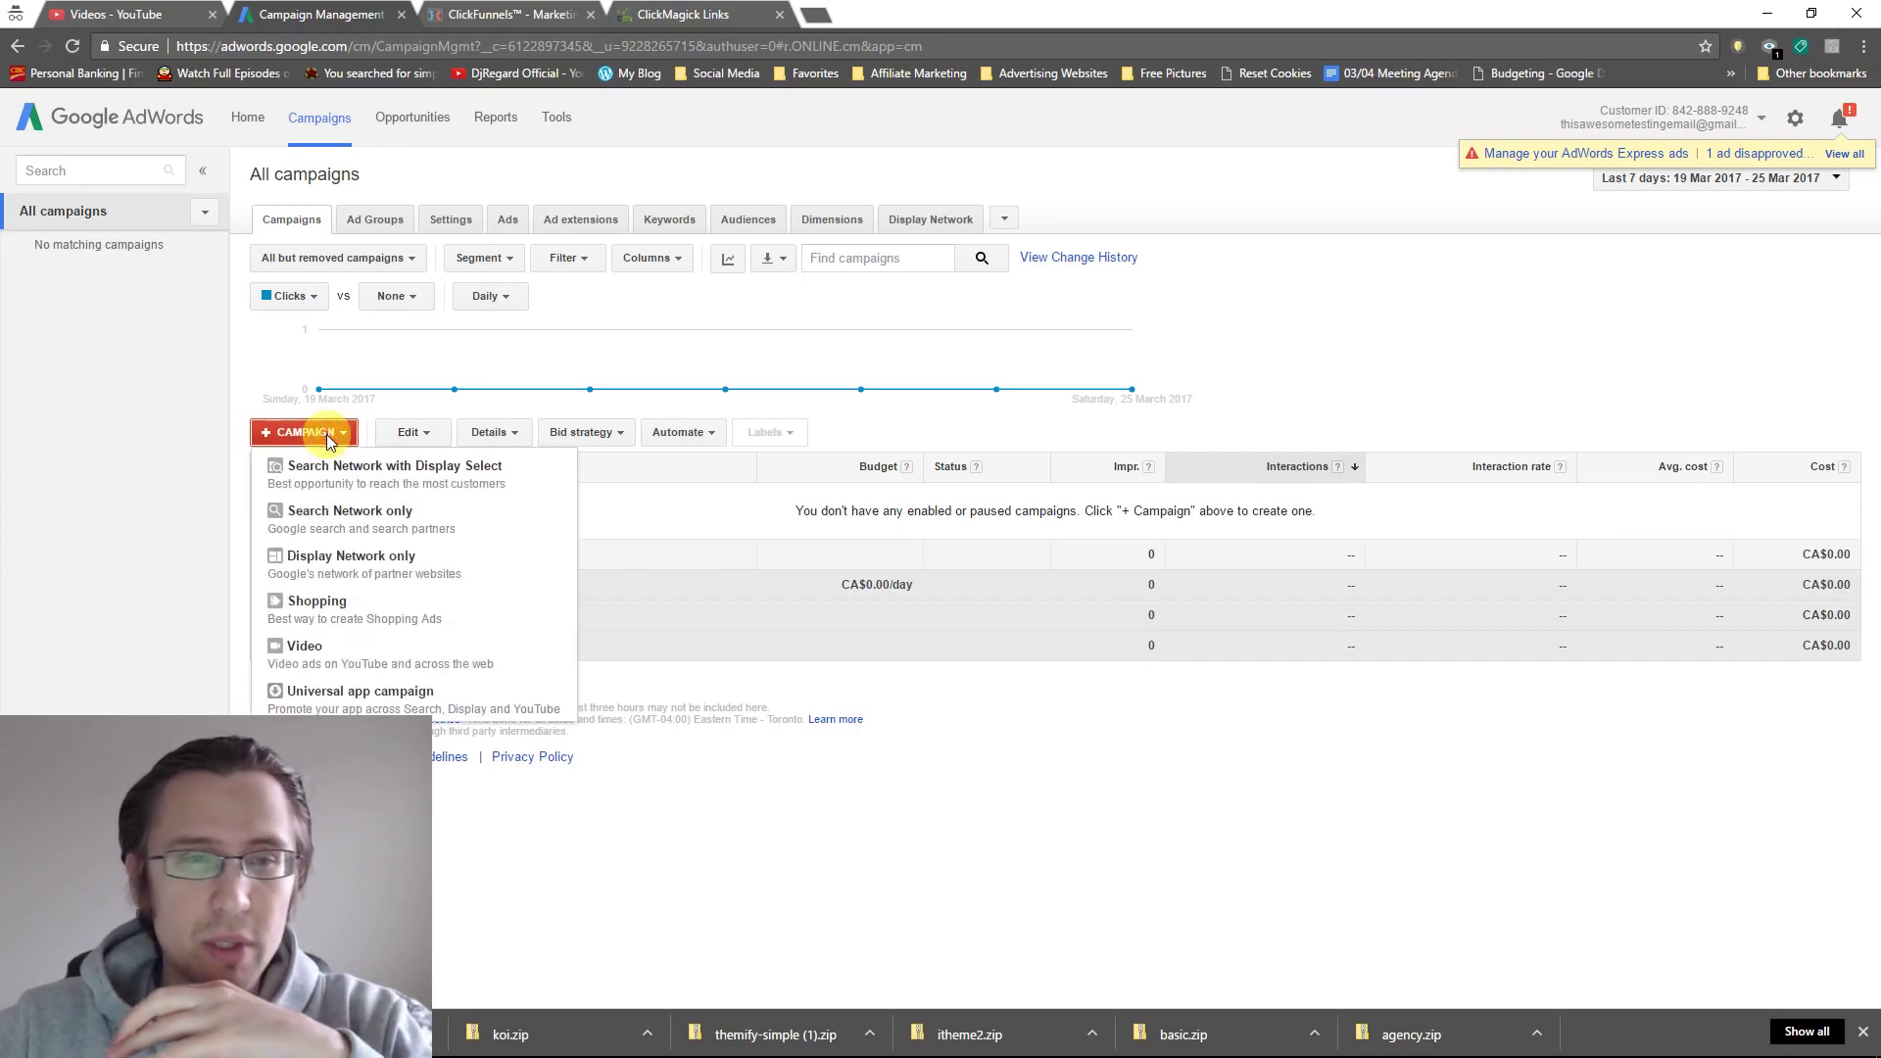
pyautogui.click(924, 429)
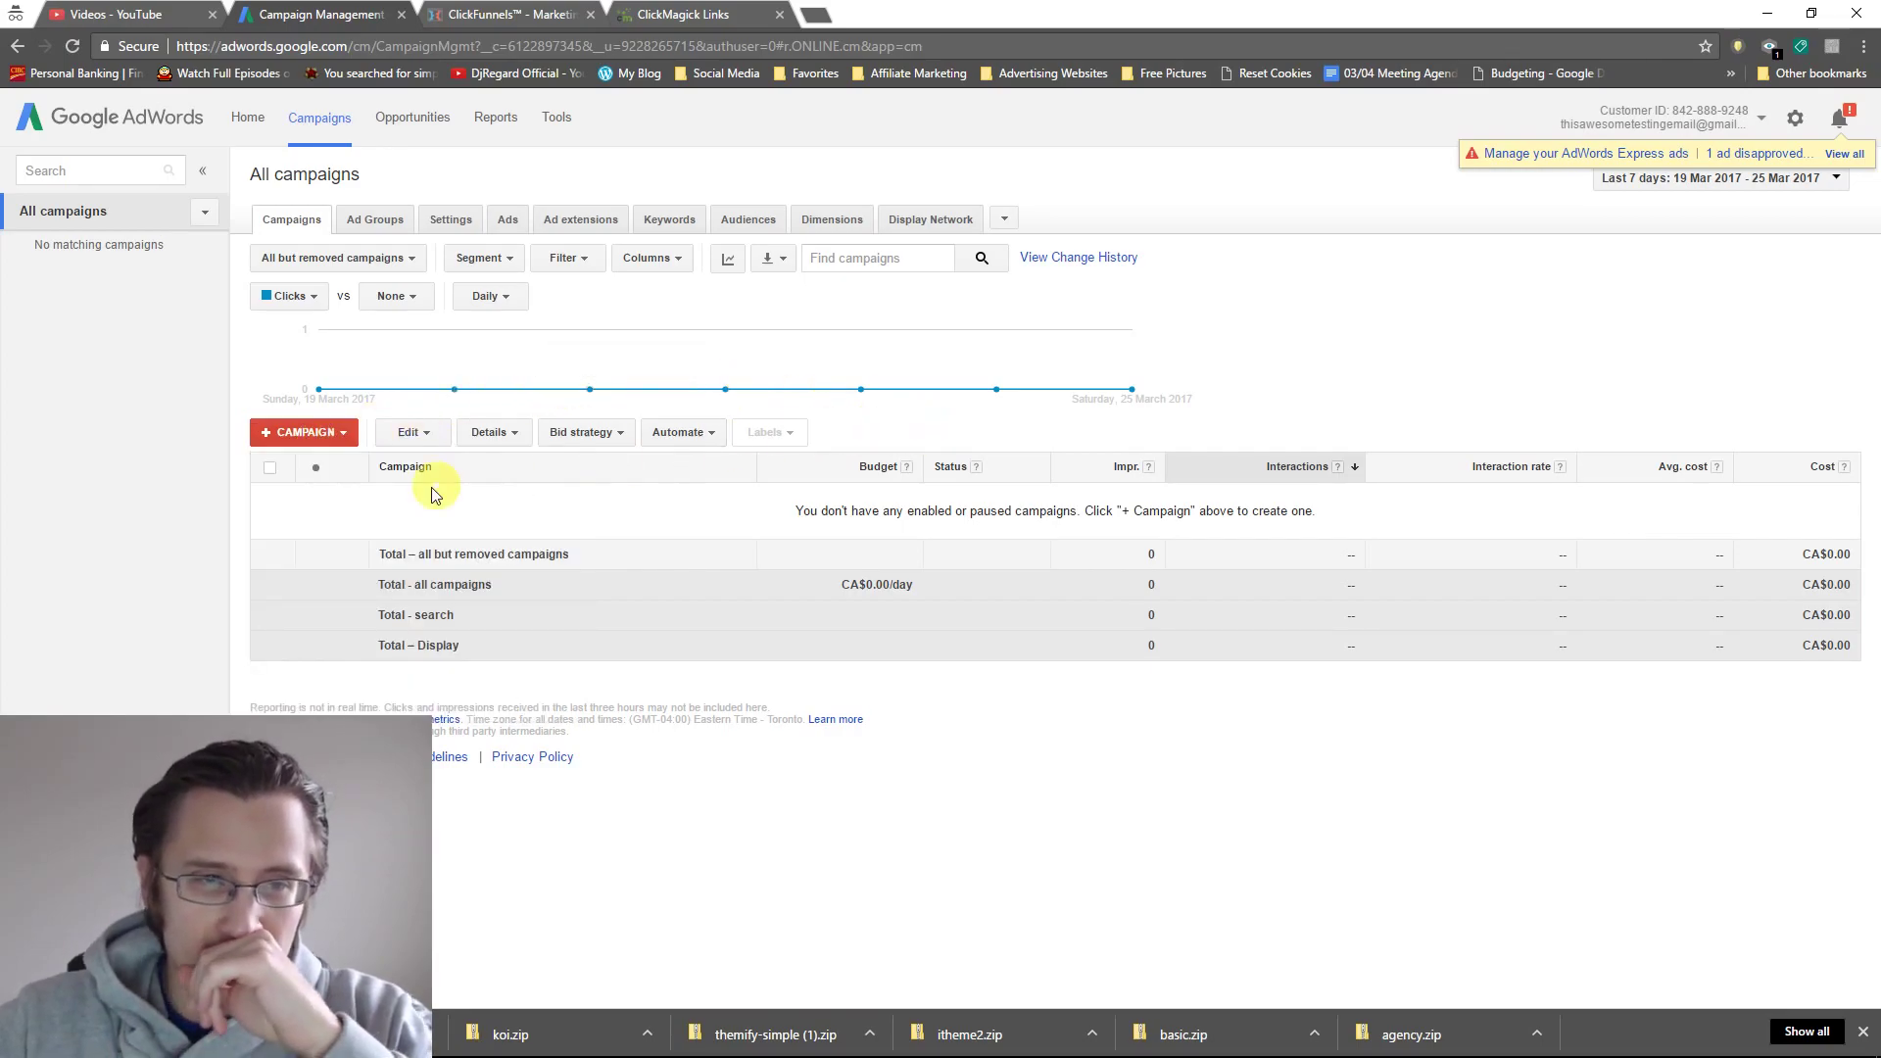
pyautogui.click(329, 429)
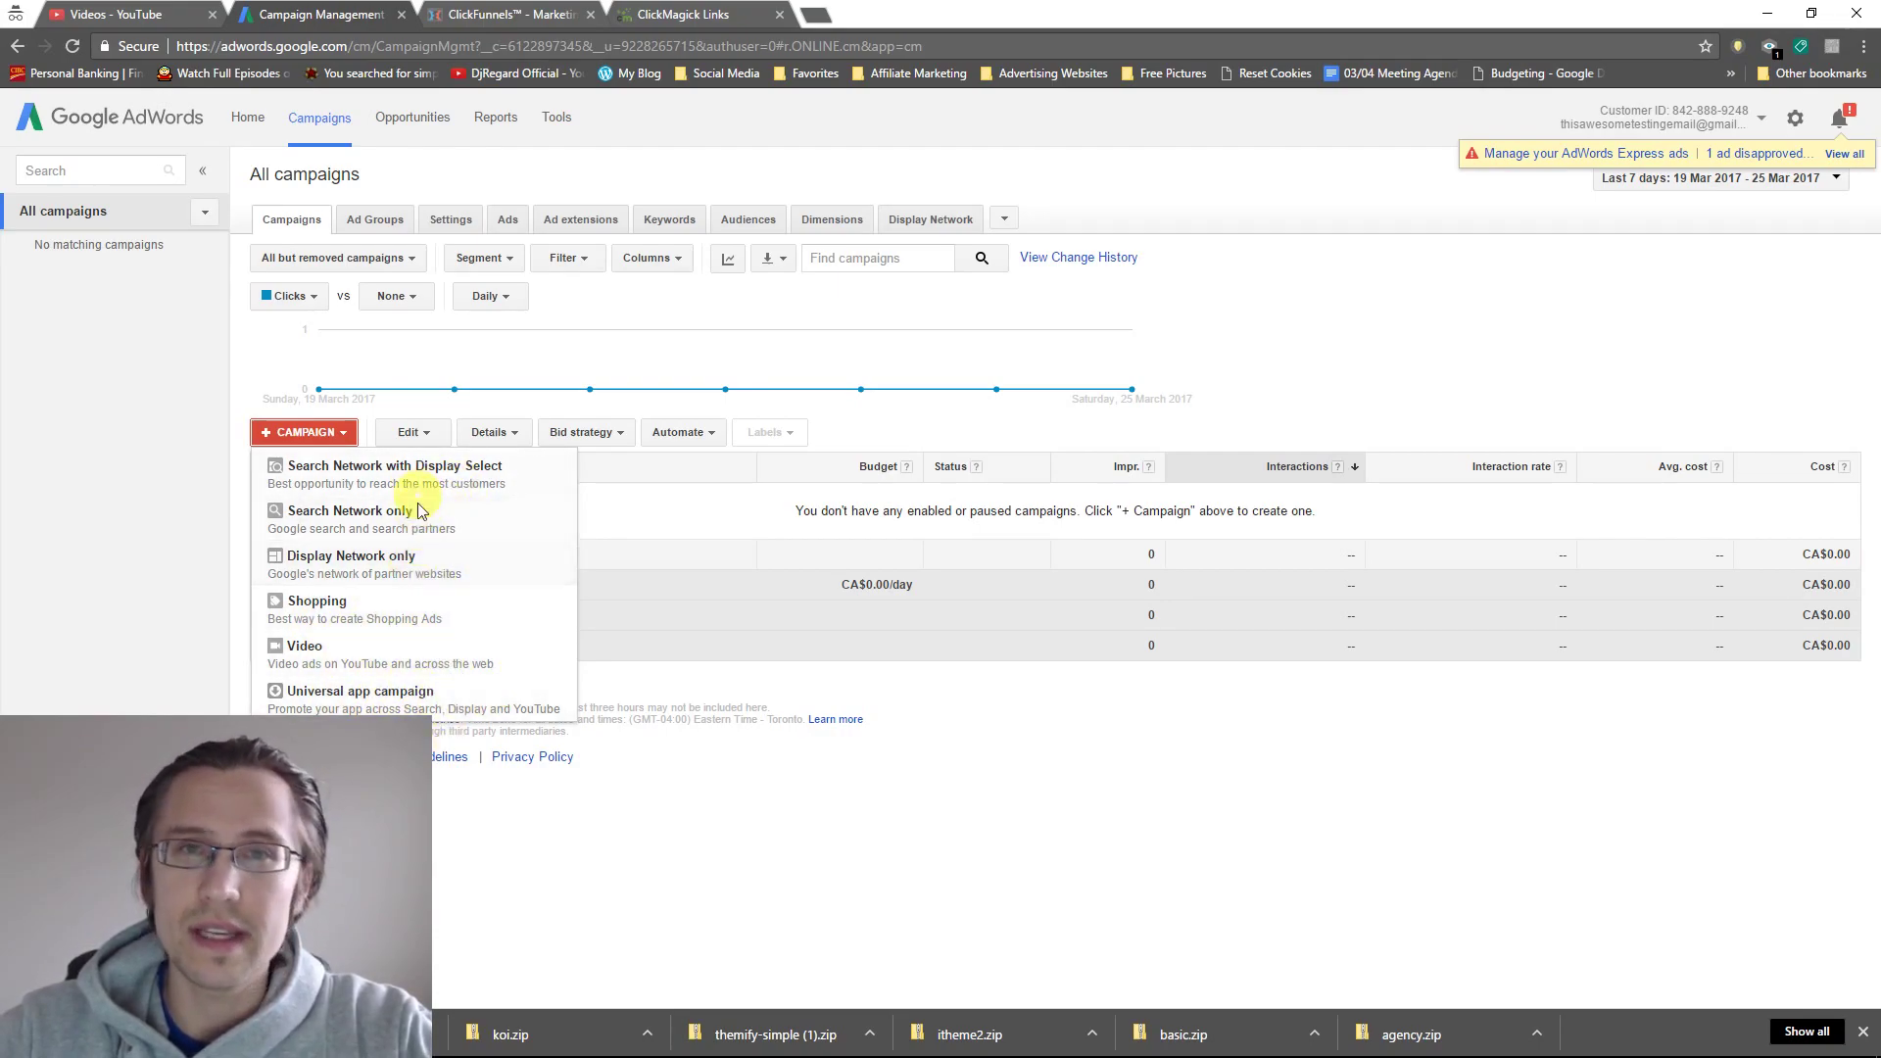
# Choose Search Network with Display Select and name the campaign 'Diabetes Loophole (US/CAN)'.
pyautogui.click(359, 475)
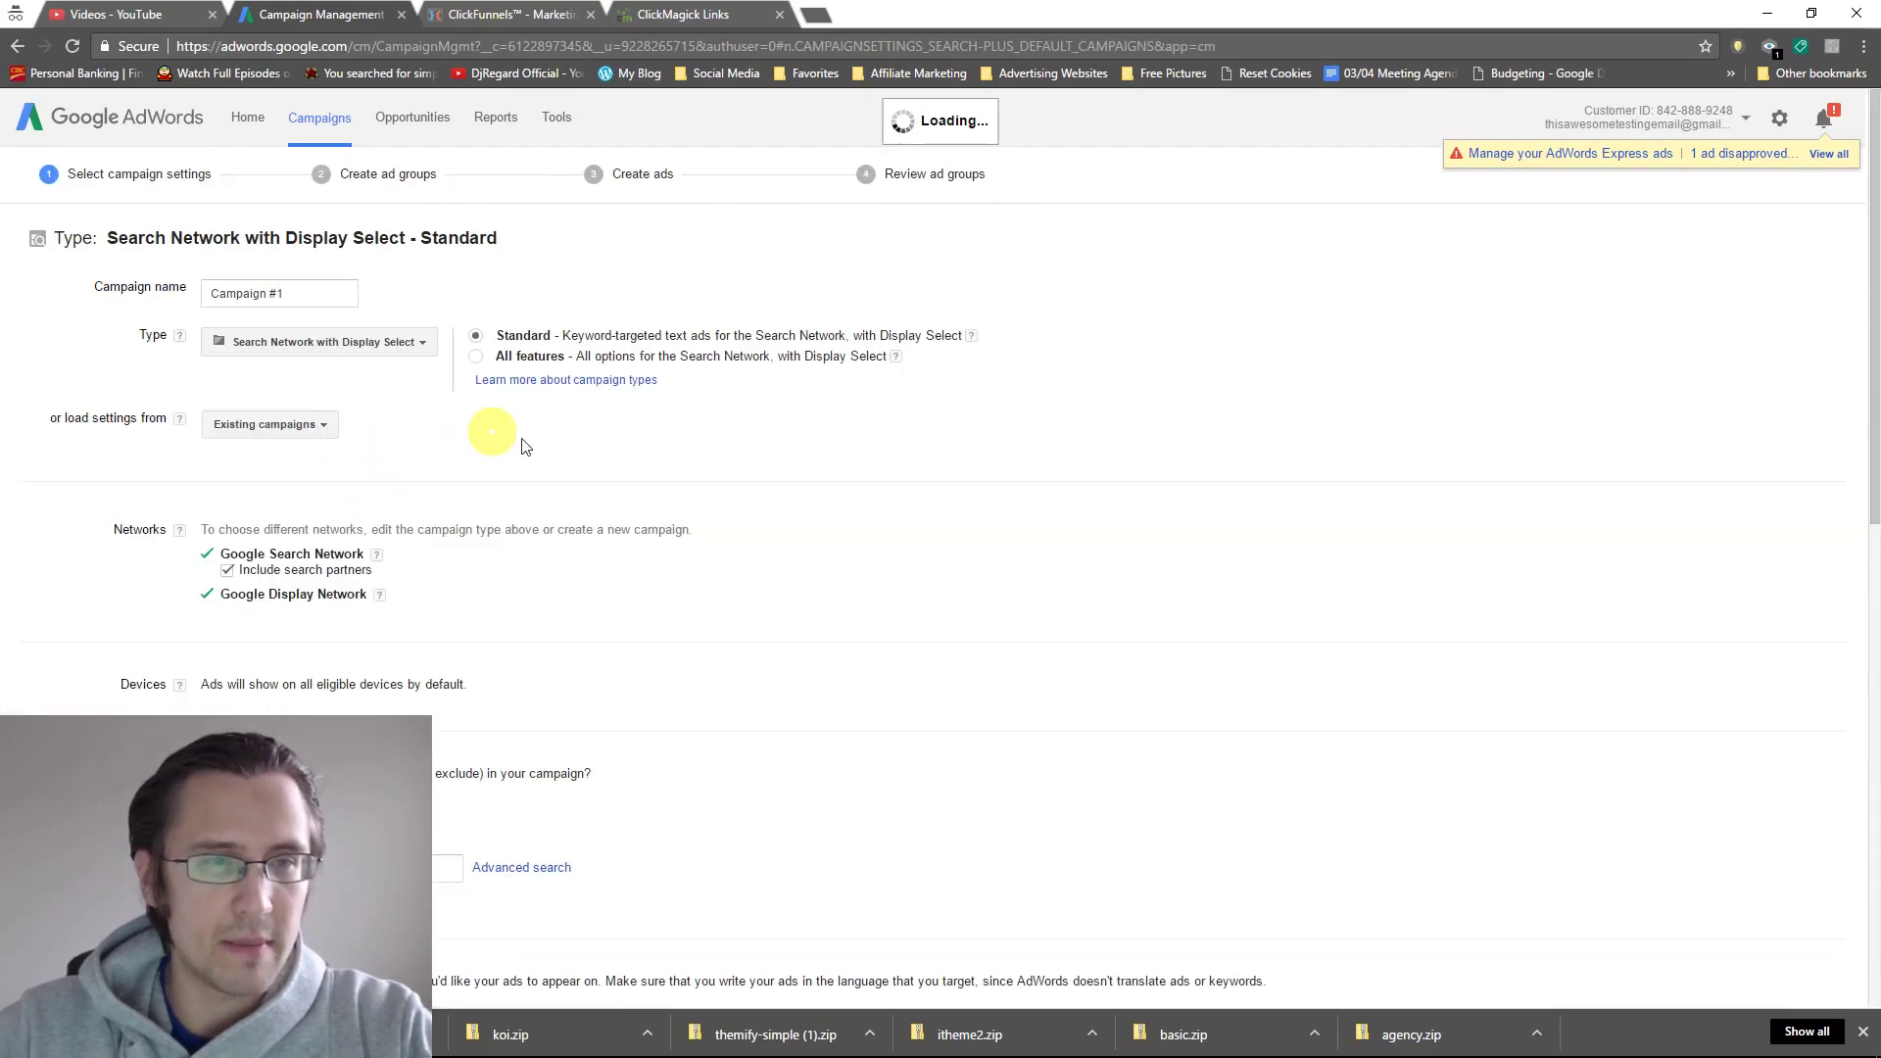
pyautogui.tripleClick(294, 293)
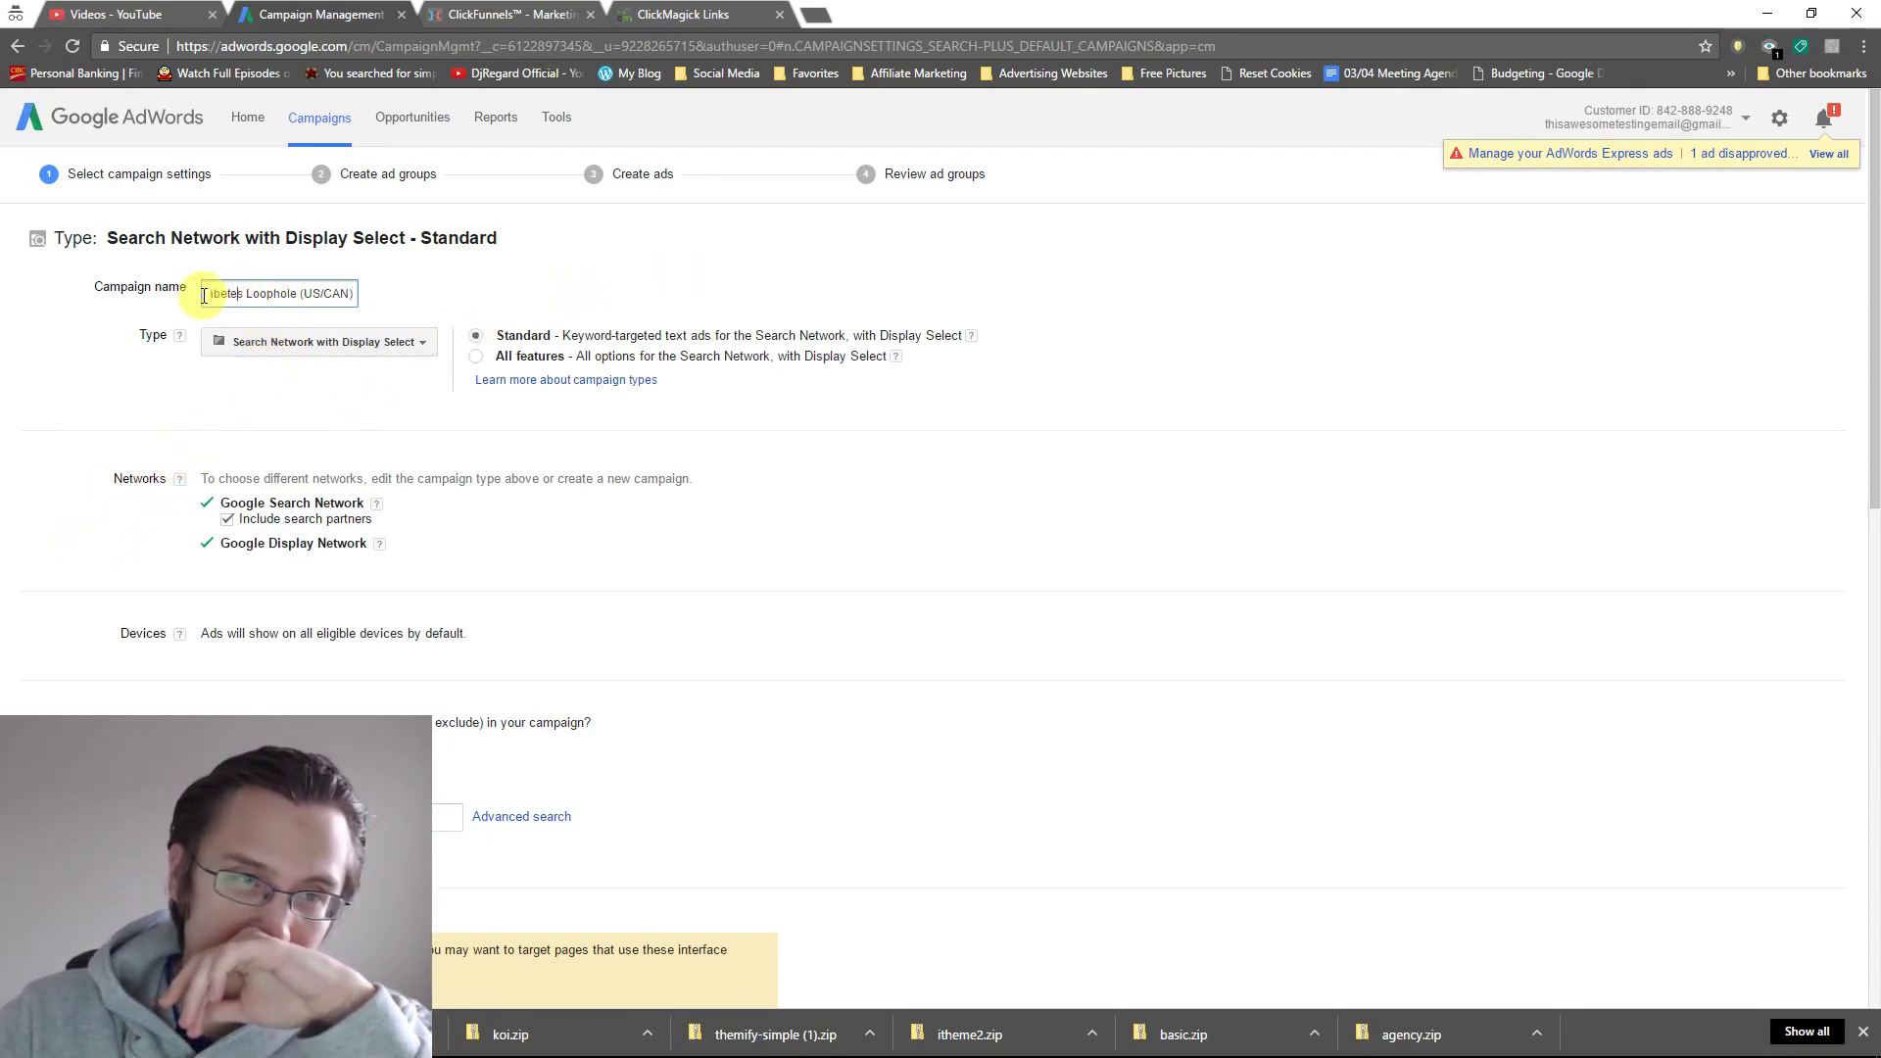
pyautogui.moveTo(204, 294); pyautogui.dragTo(350, 293)
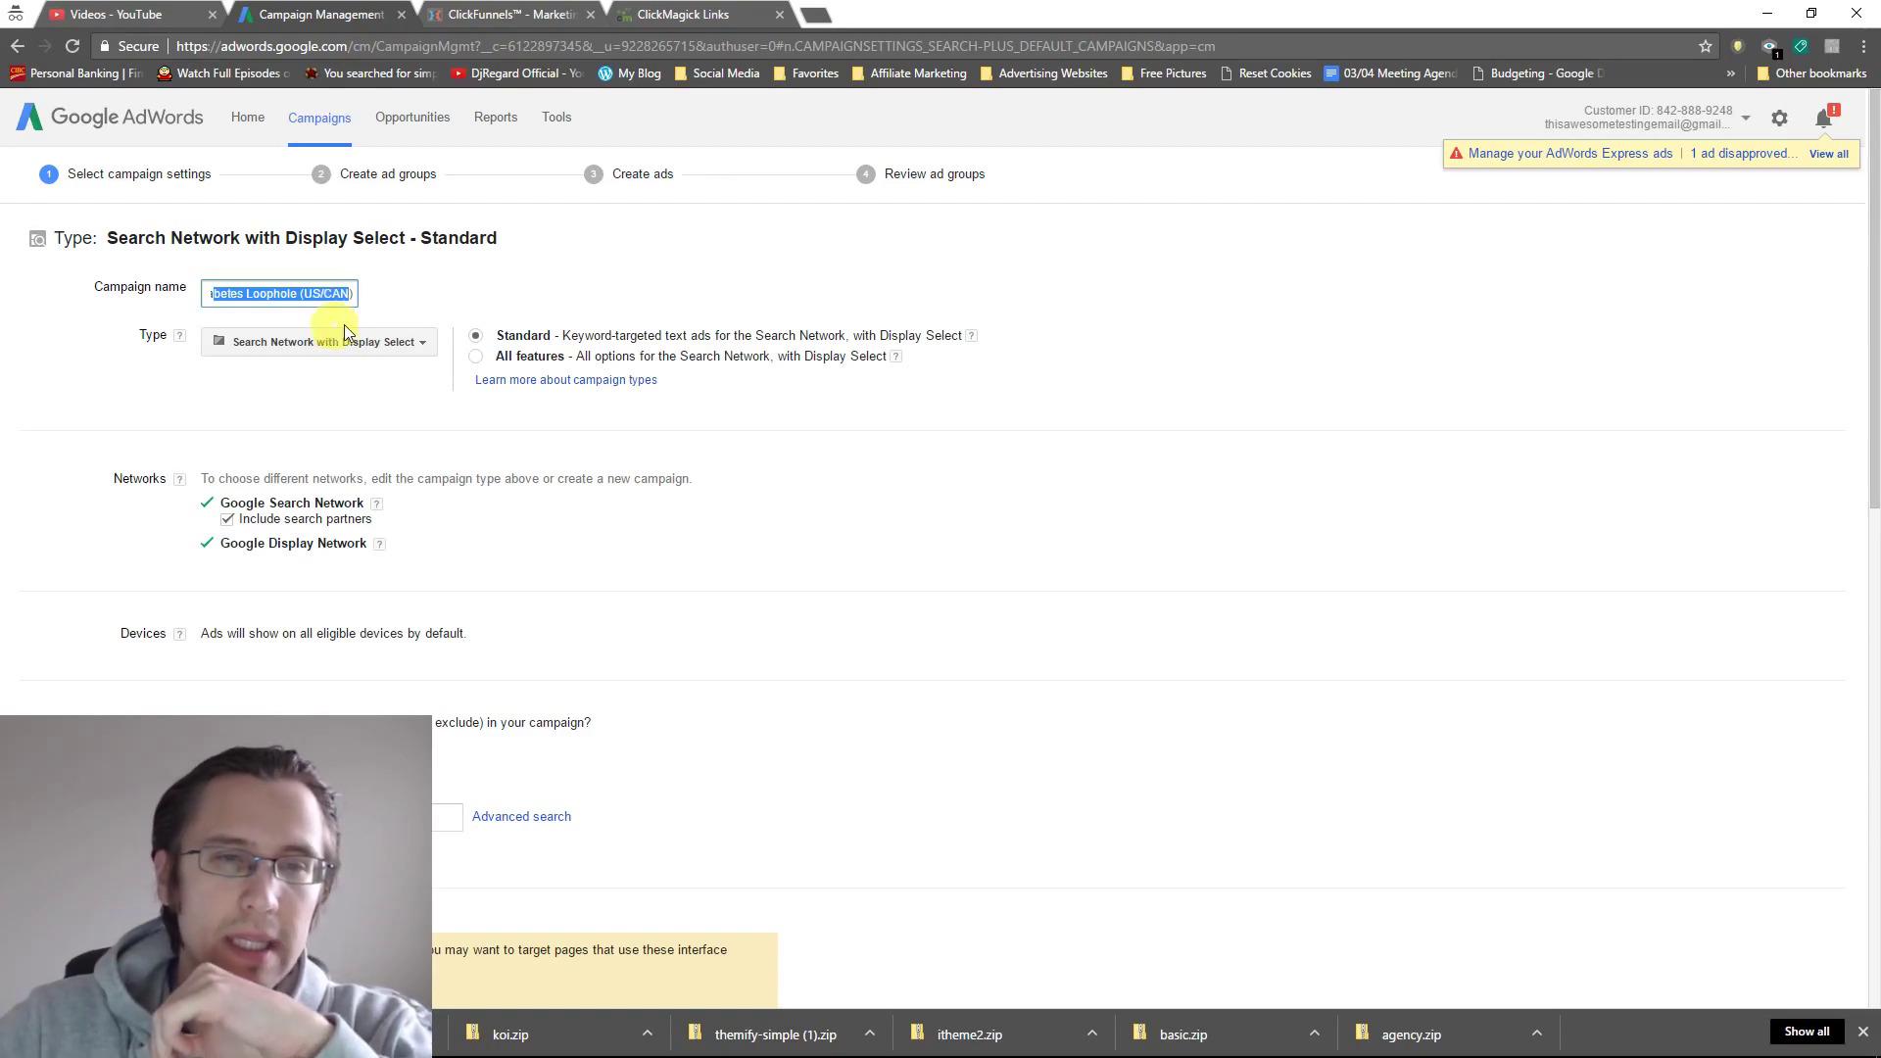
pyautogui.moveTo(578, 356); pyautogui.dragTo(666, 361)
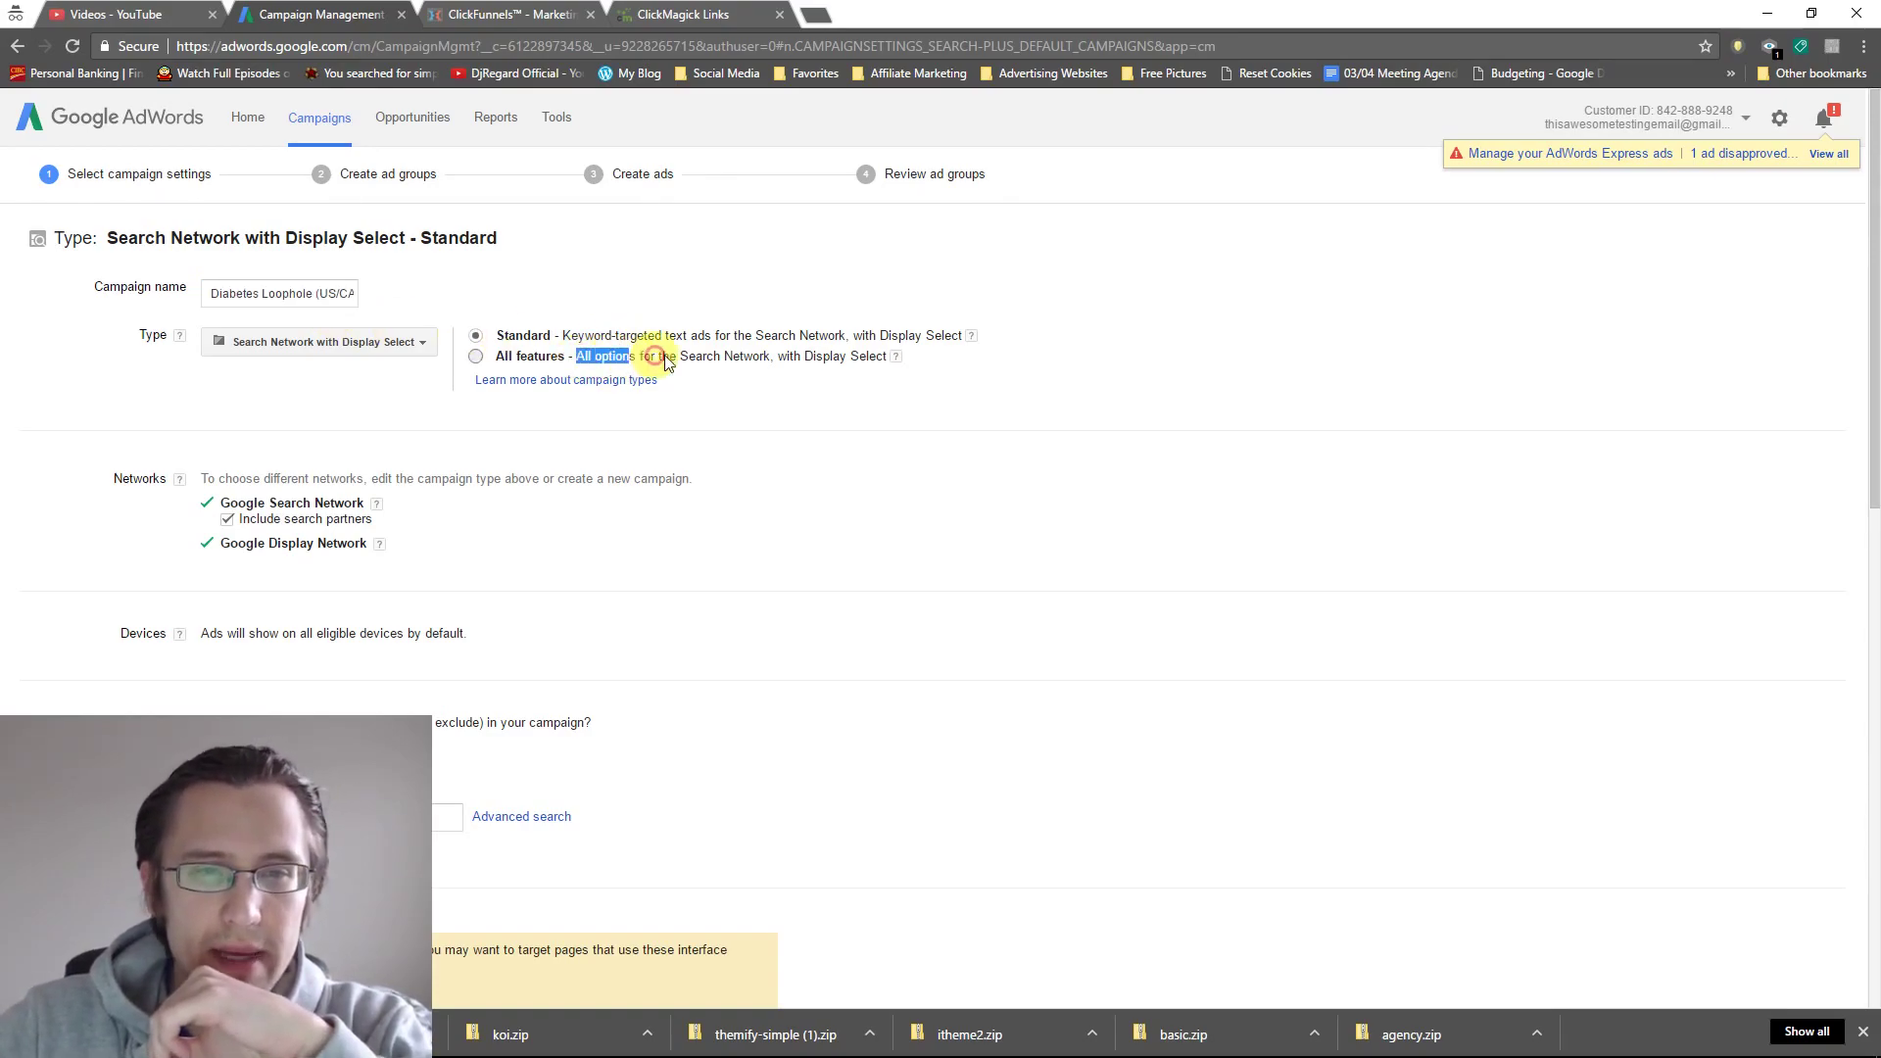
# Confirm the switch to the All features variant and review the all-devices default.
pyautogui.click(476, 357)
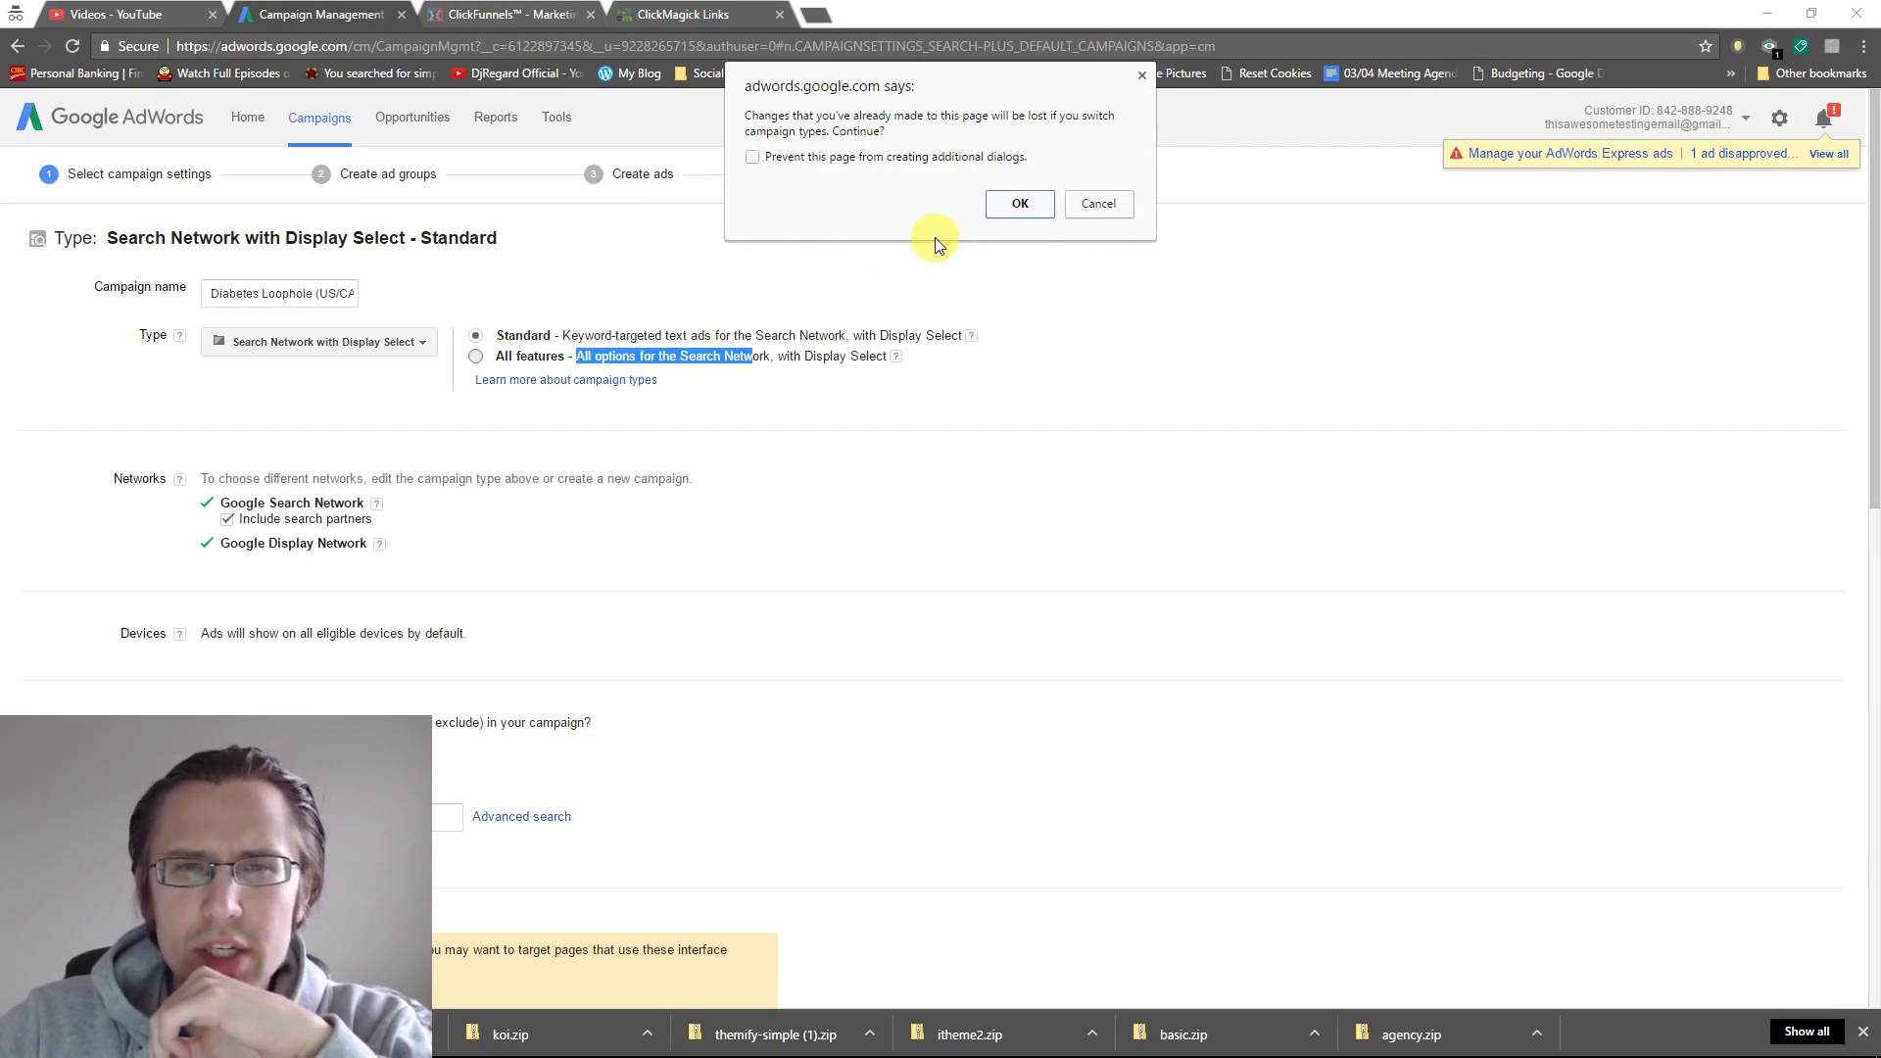
pyautogui.click(1017, 203)
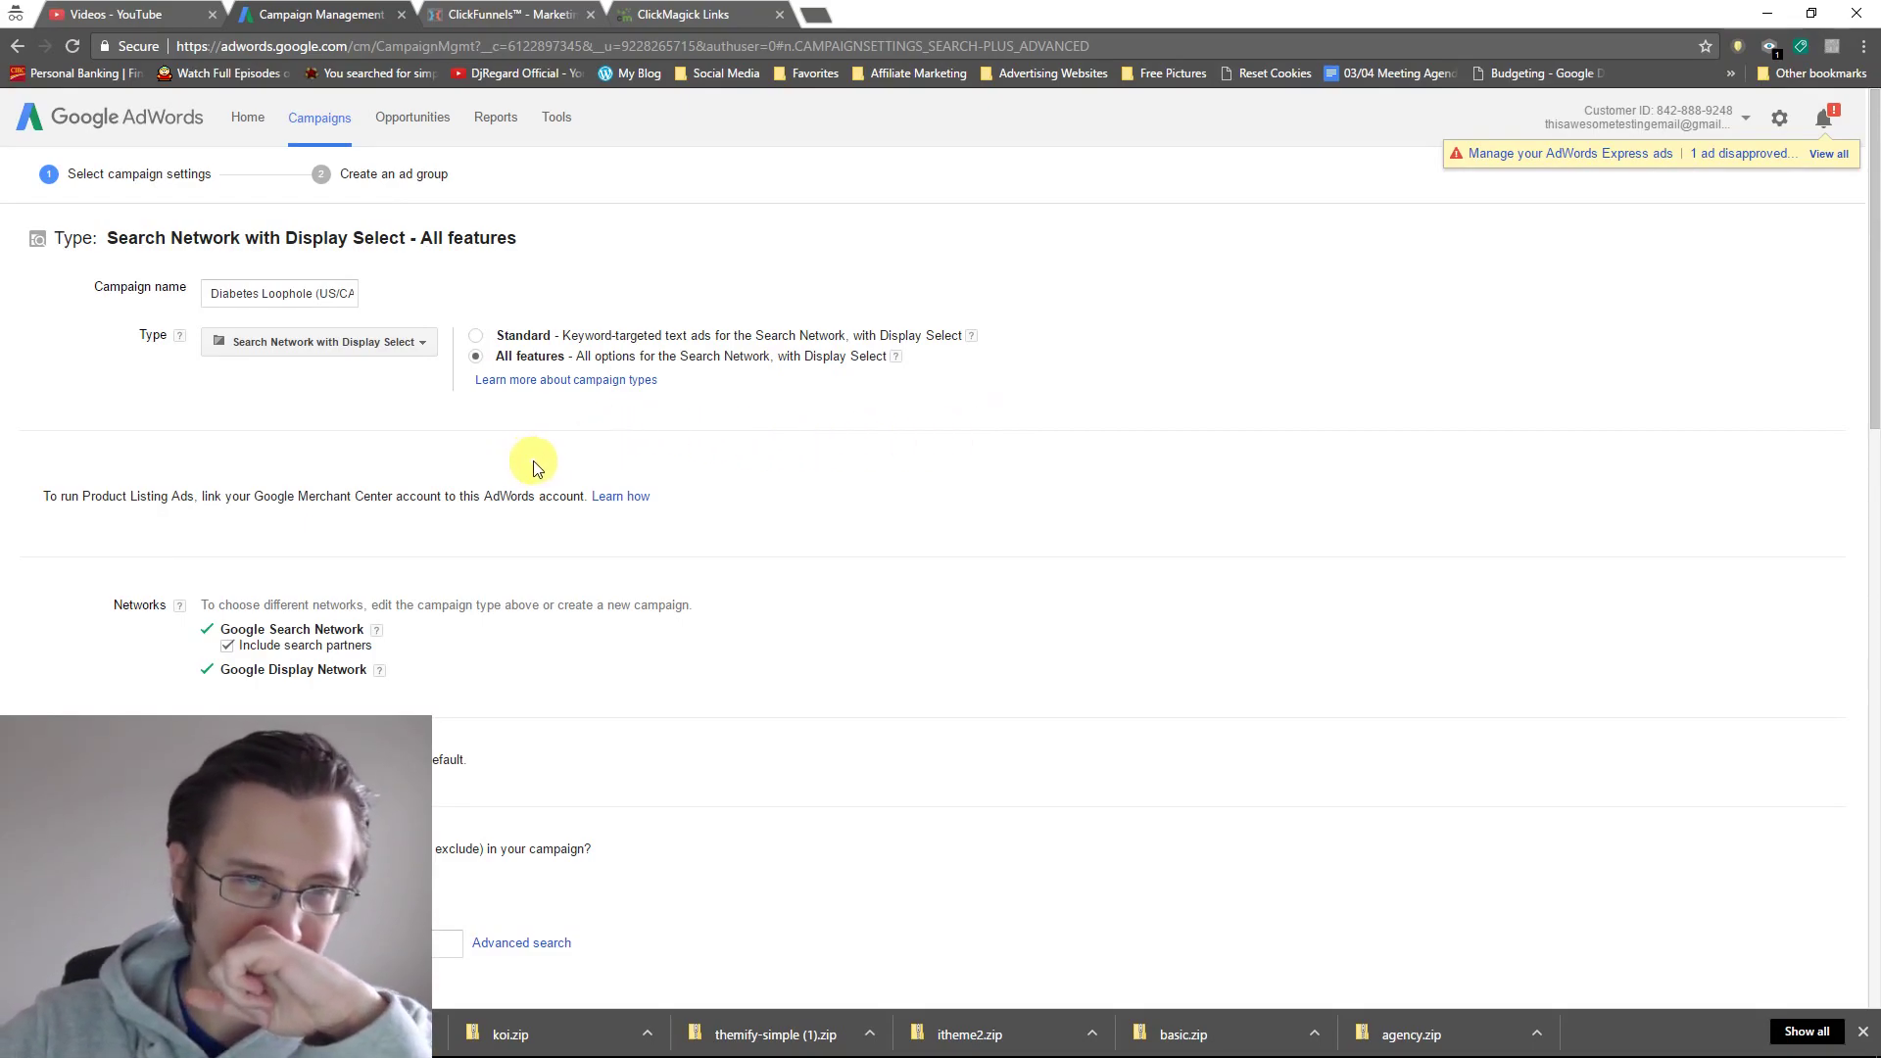
pyautogui.scroll(-2, 401, 569)
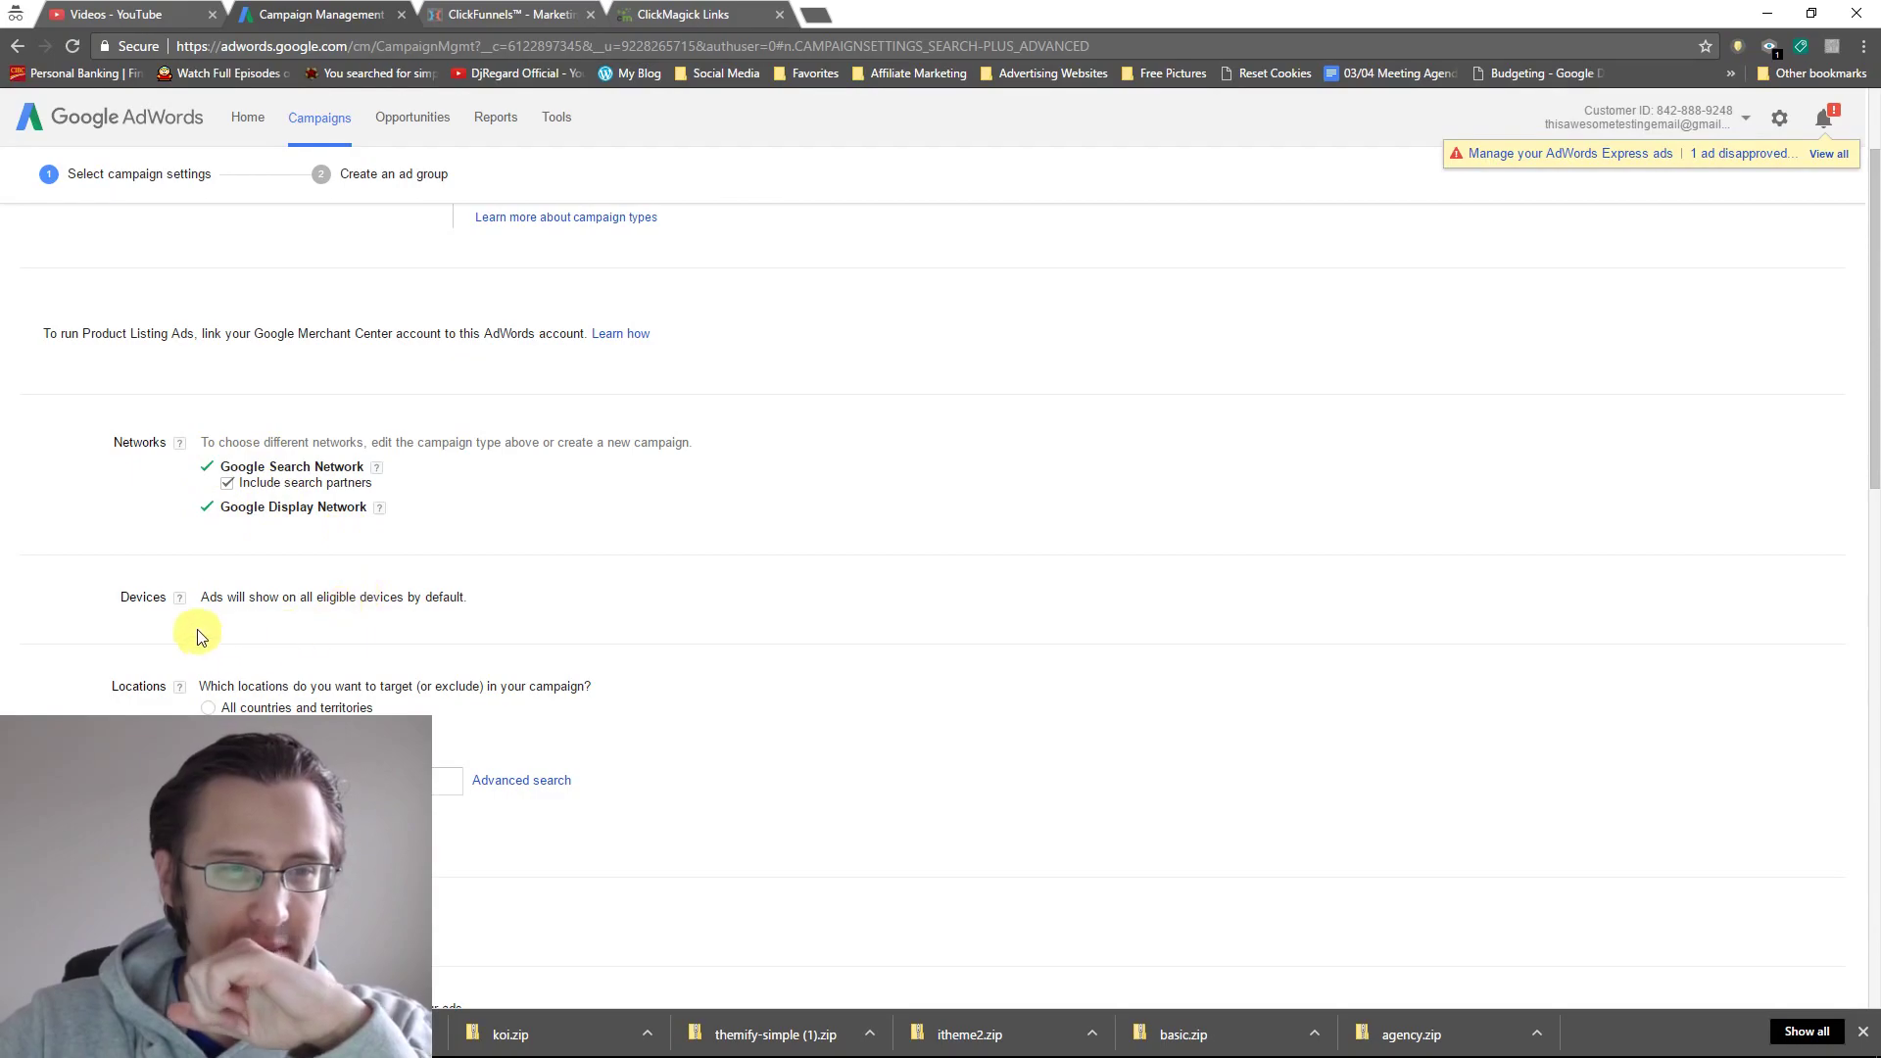
pyautogui.click(180, 599)
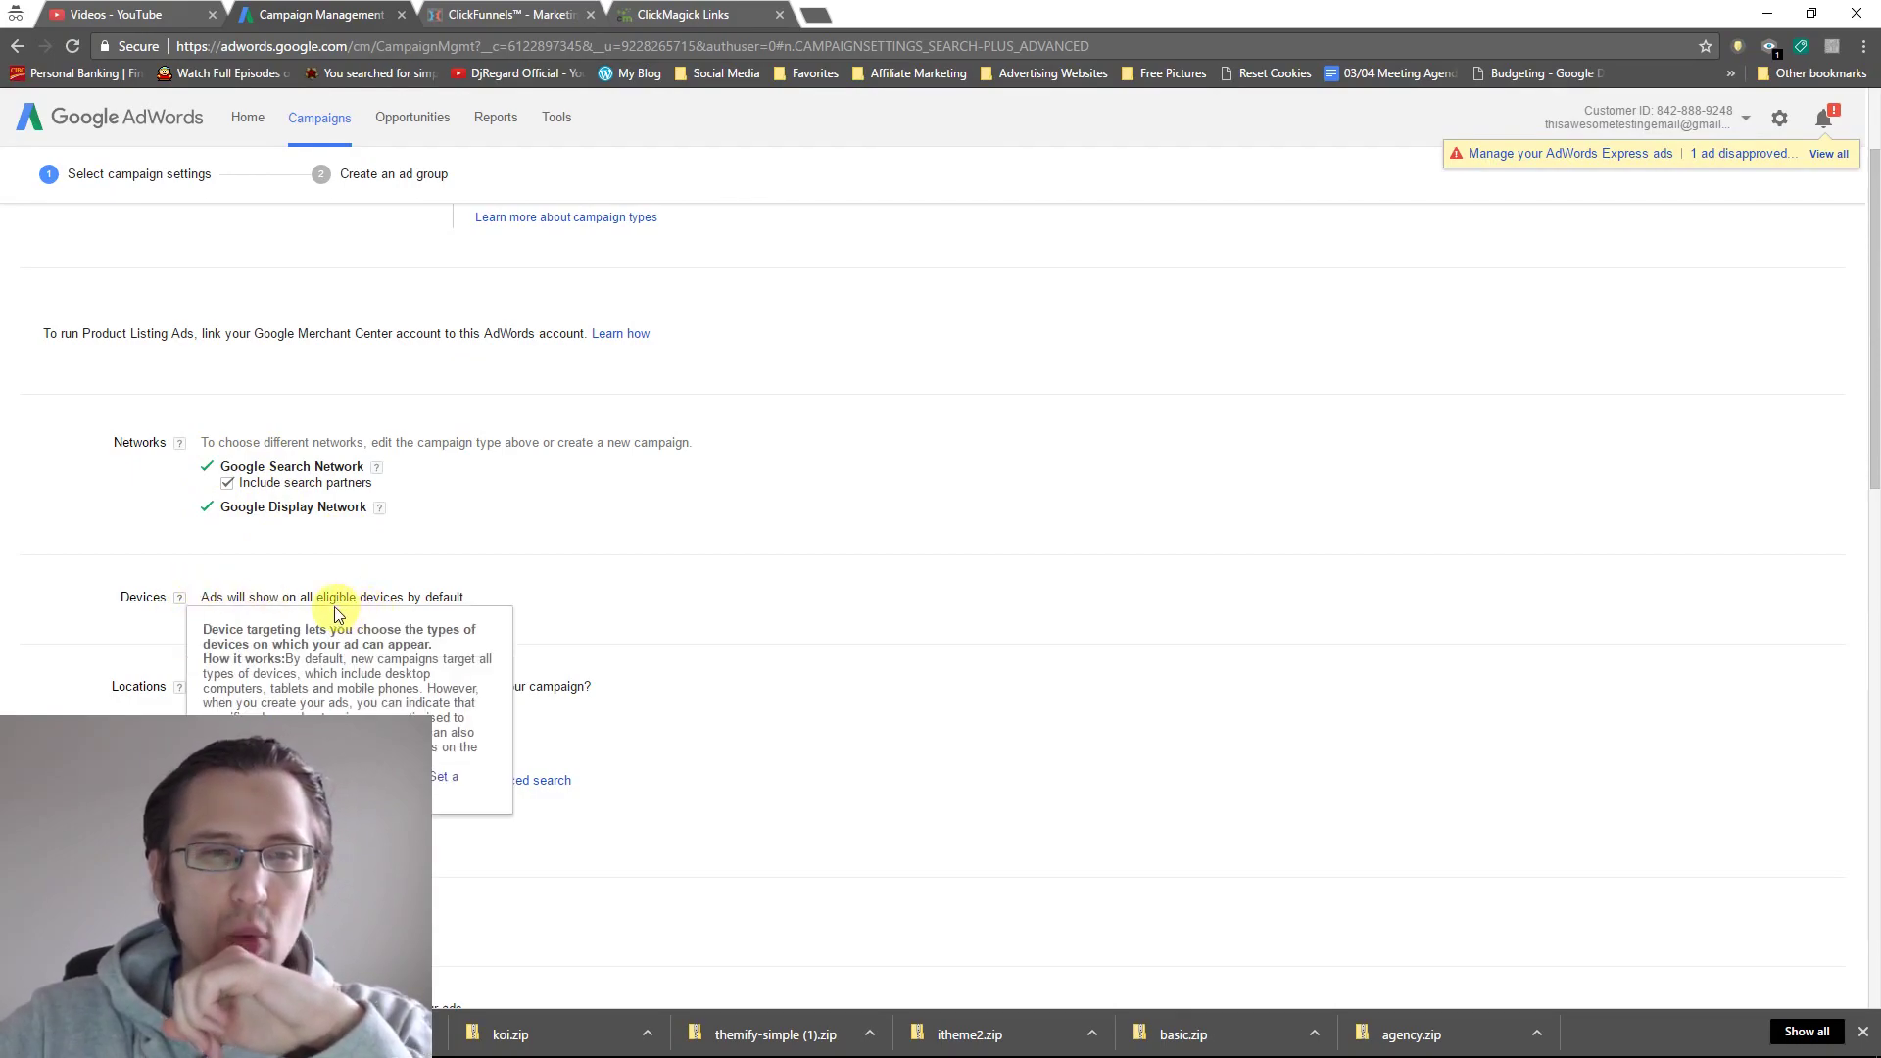
pyautogui.moveTo(411, 596); pyautogui.dragTo(269, 597)
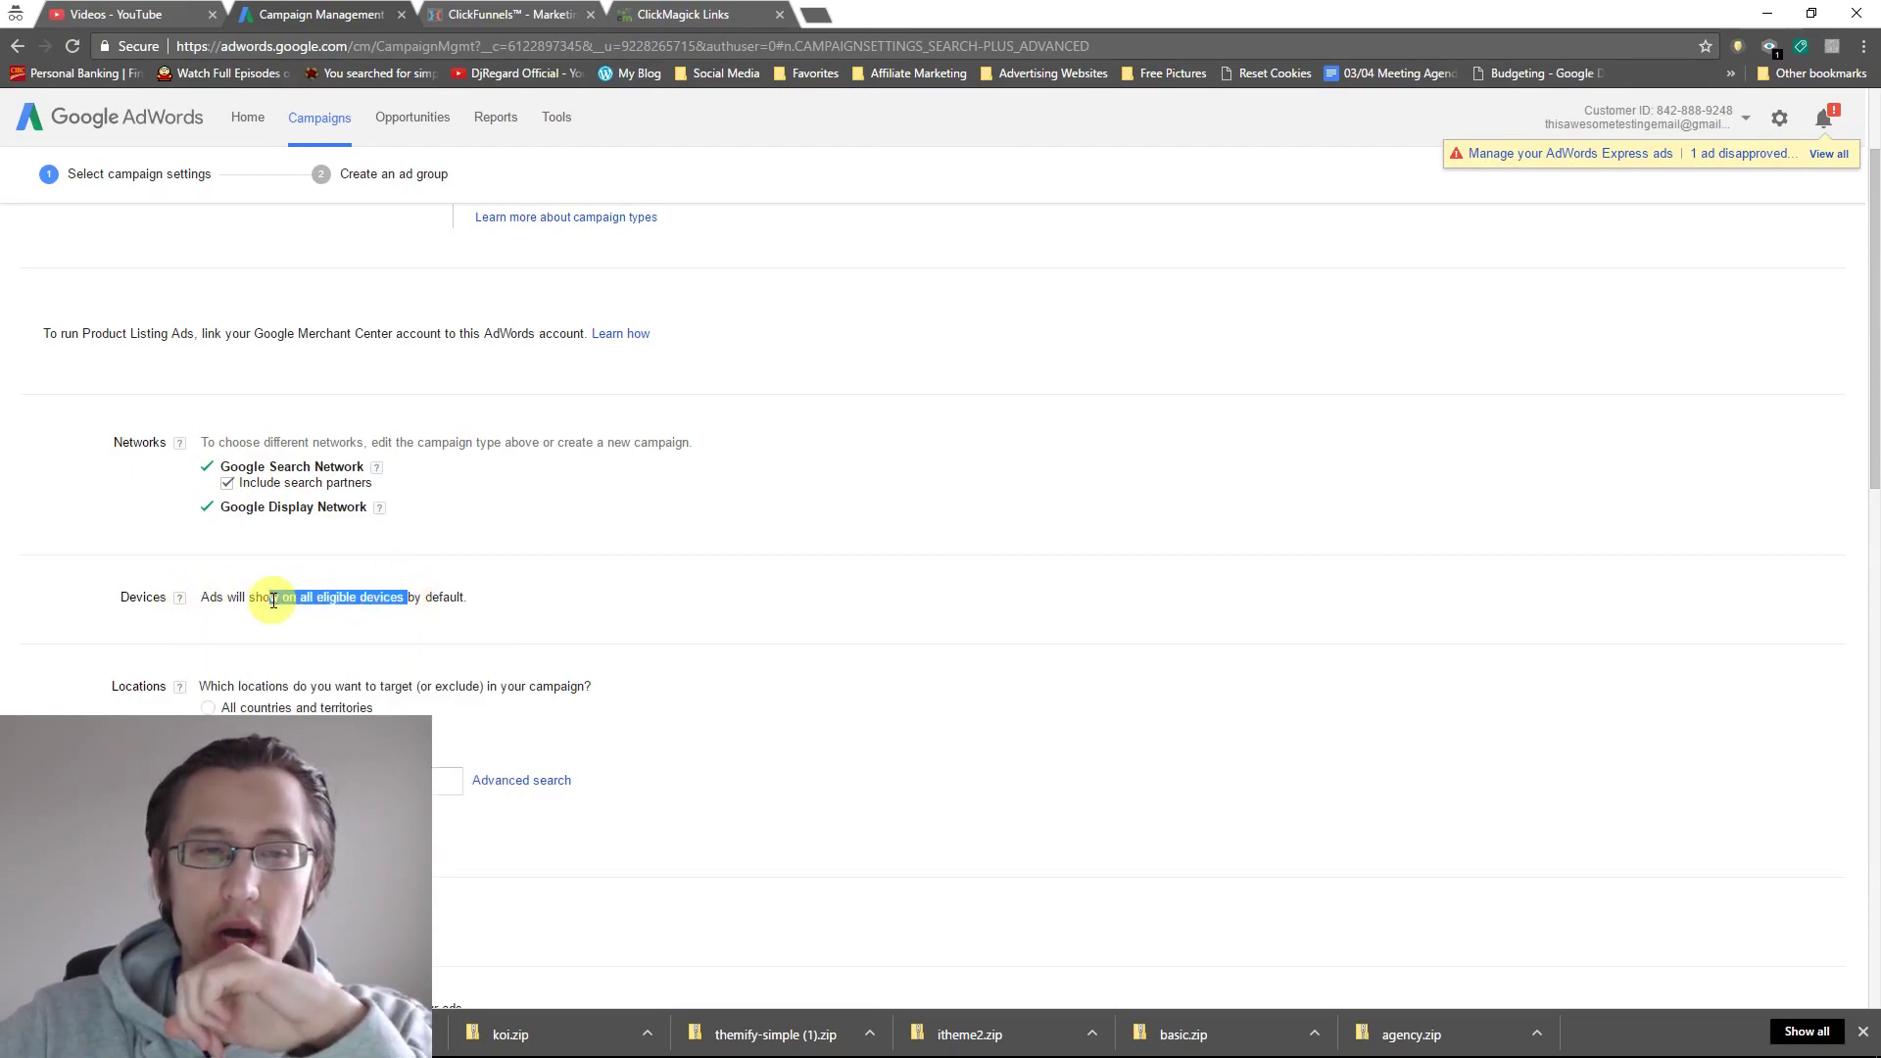
pyautogui.click(921, 525)
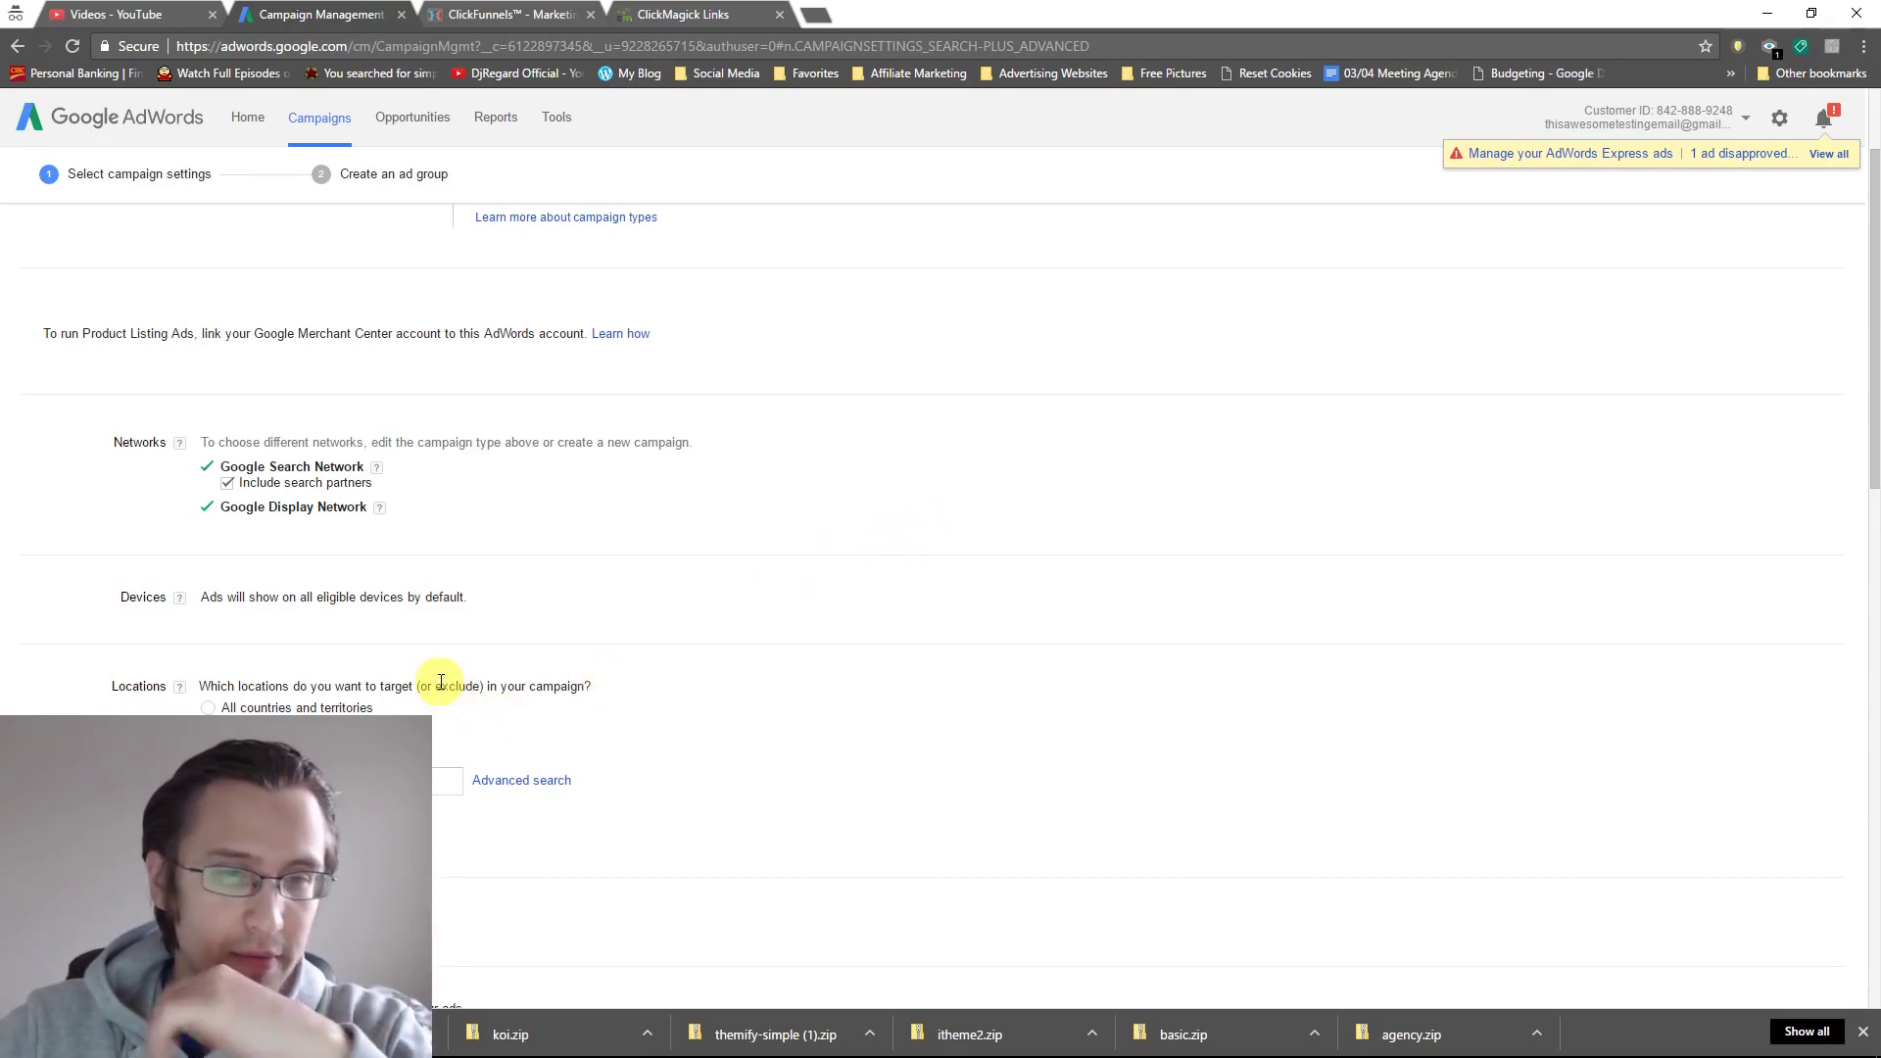
# Under Locations, choose Let me choose and add United States and Canada.
pyautogui.scroll(-2, 267, 638)
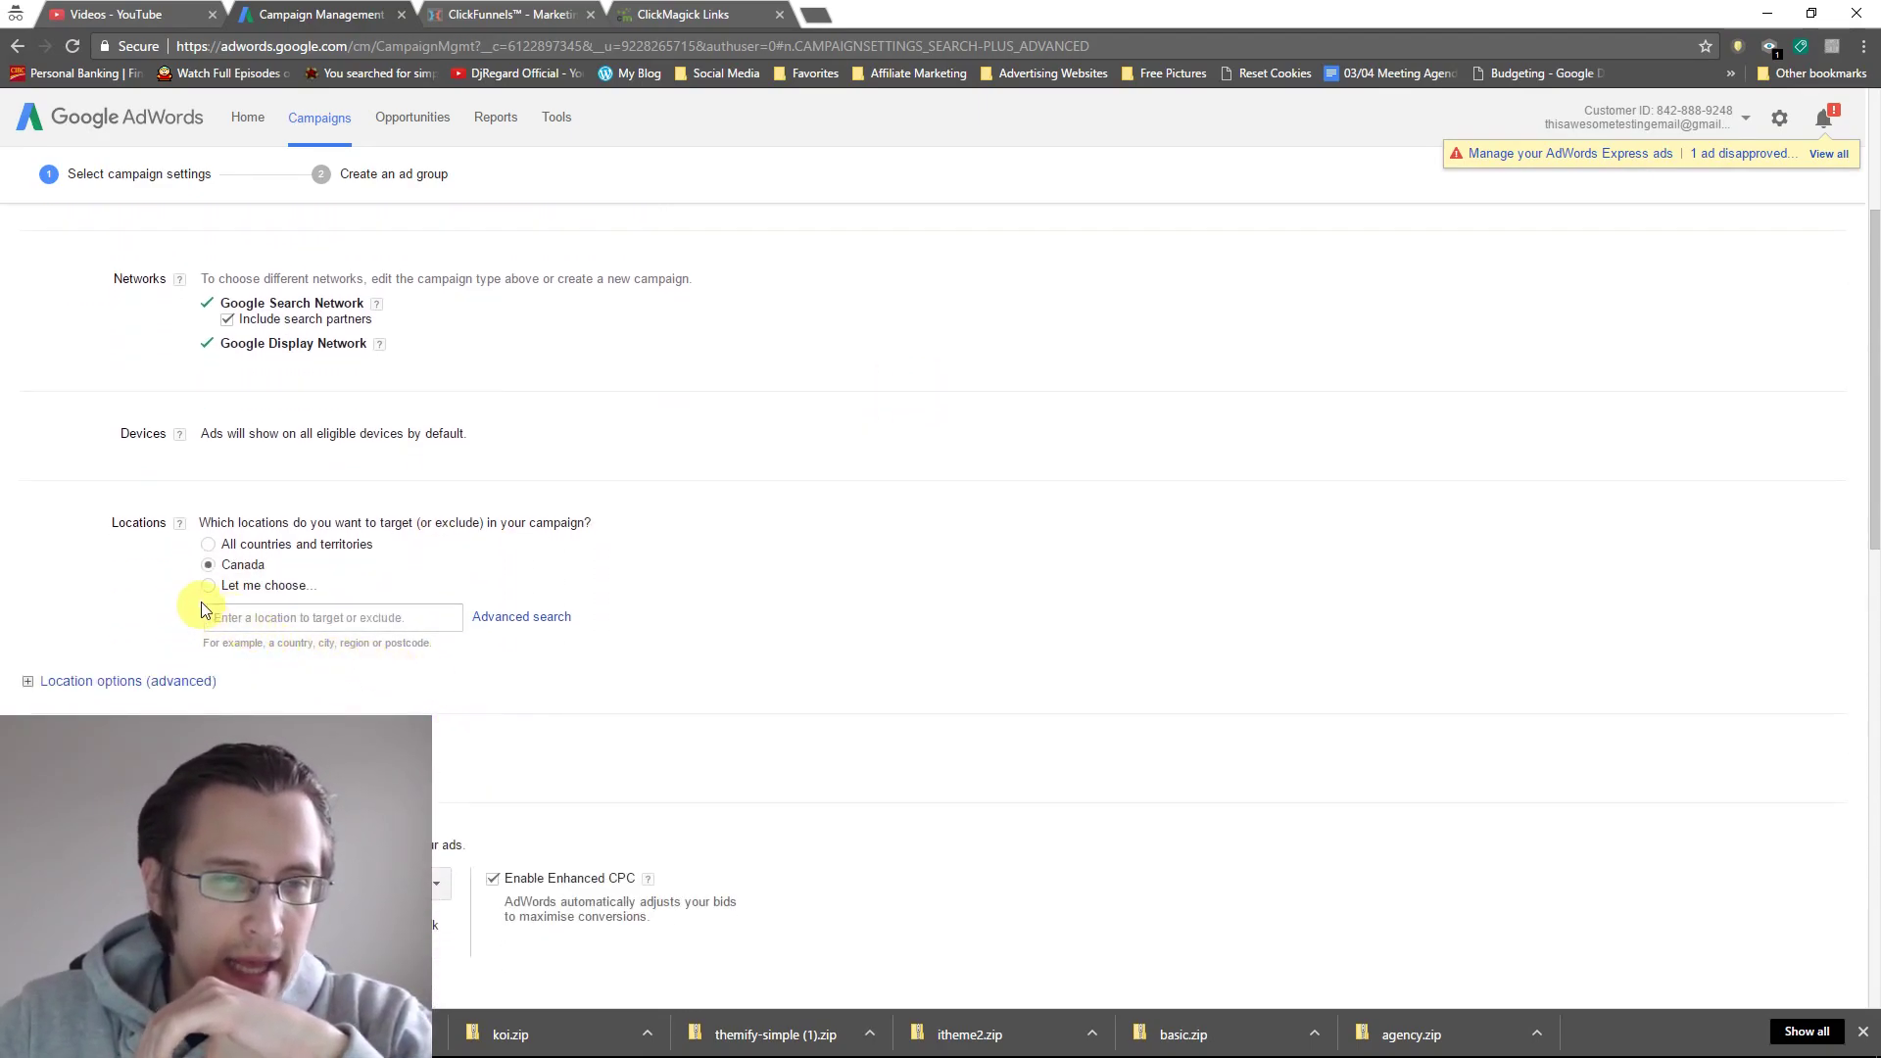
pyautogui.scroll(4, 255, 470)
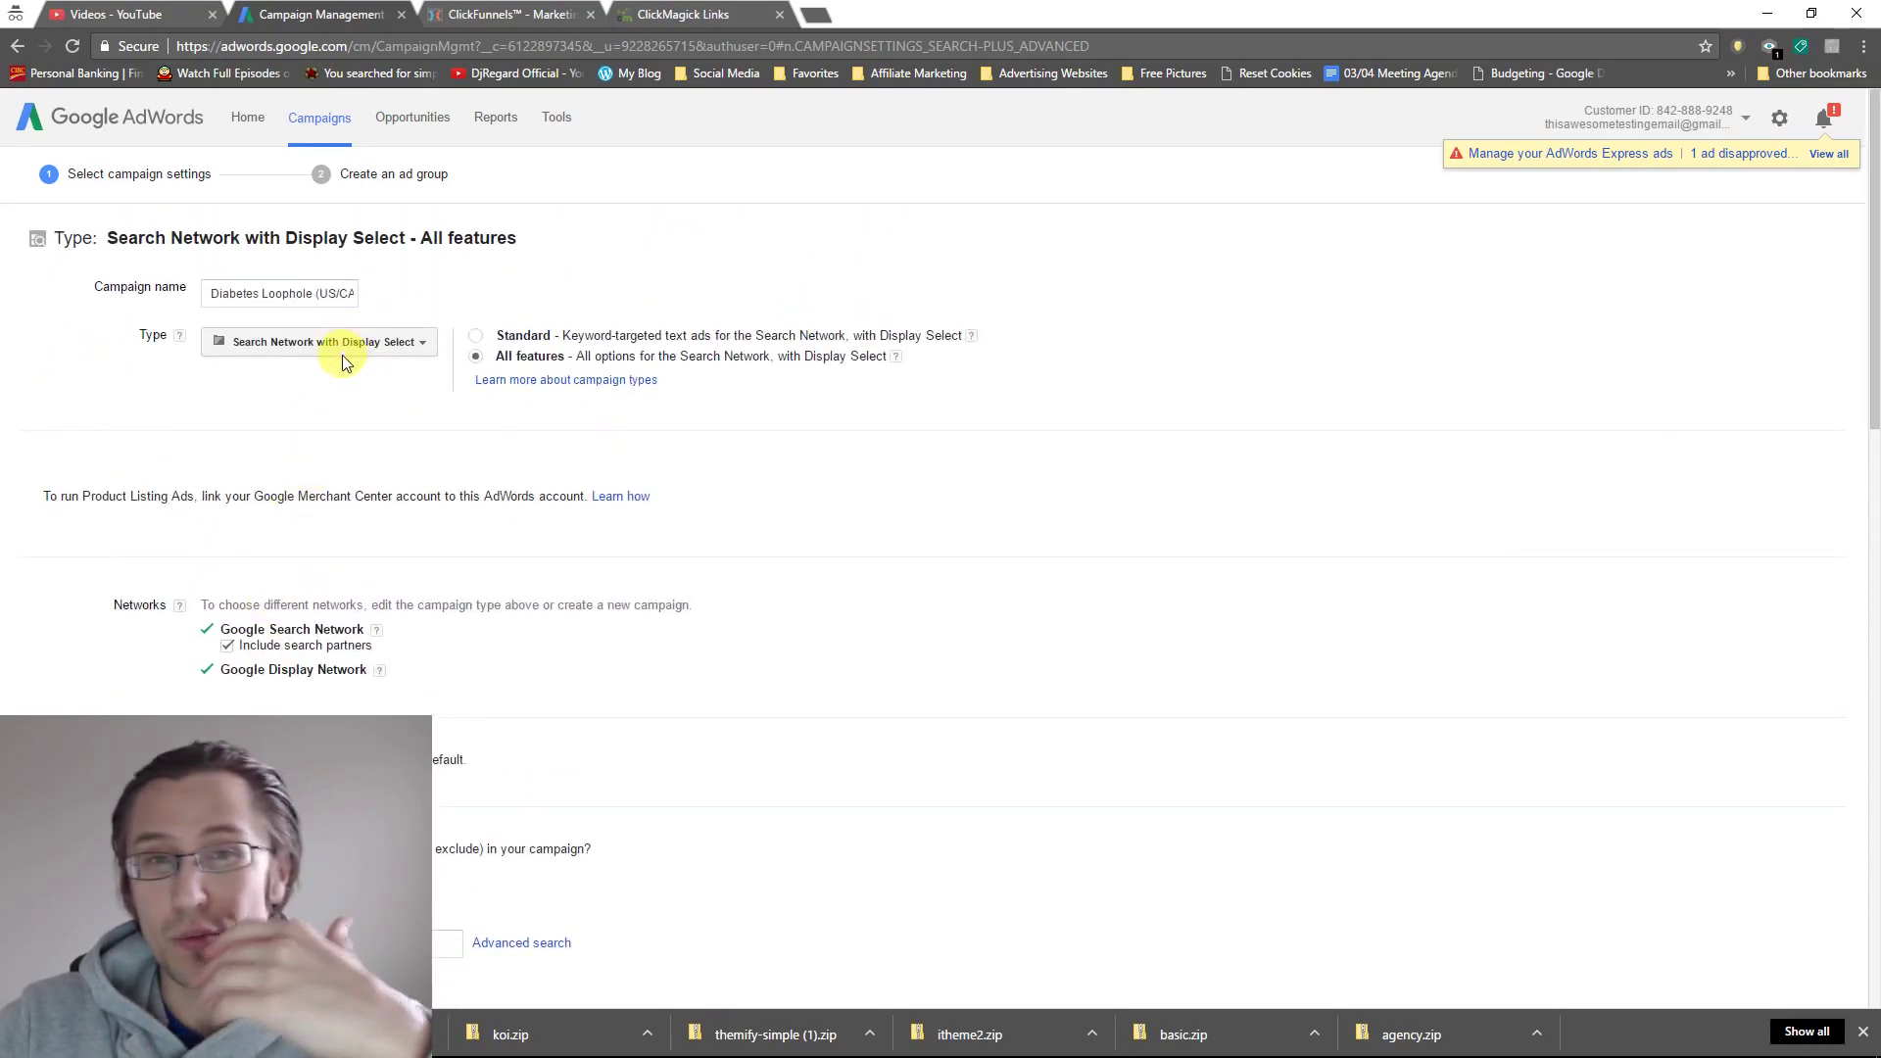
pyautogui.scroll(-4, 450, 677)
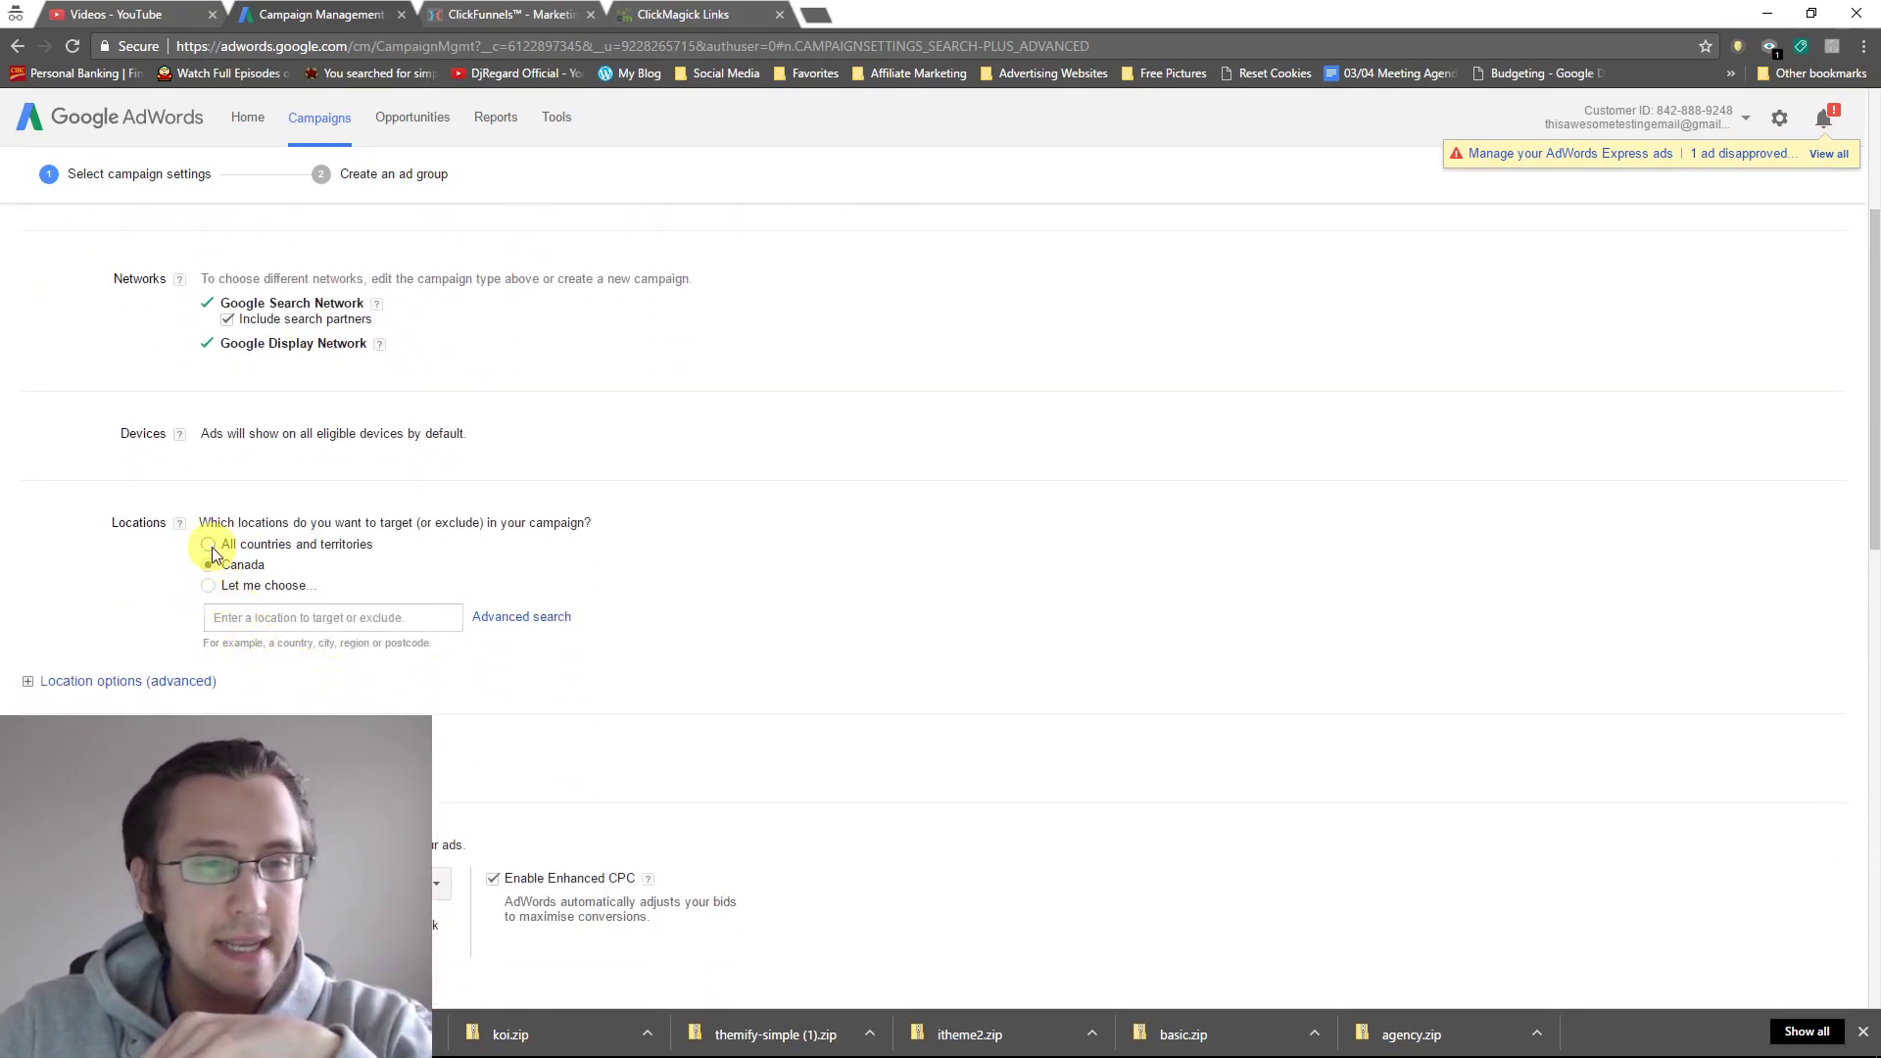
pyautogui.click(211, 588)
pyautogui.click(246, 617)
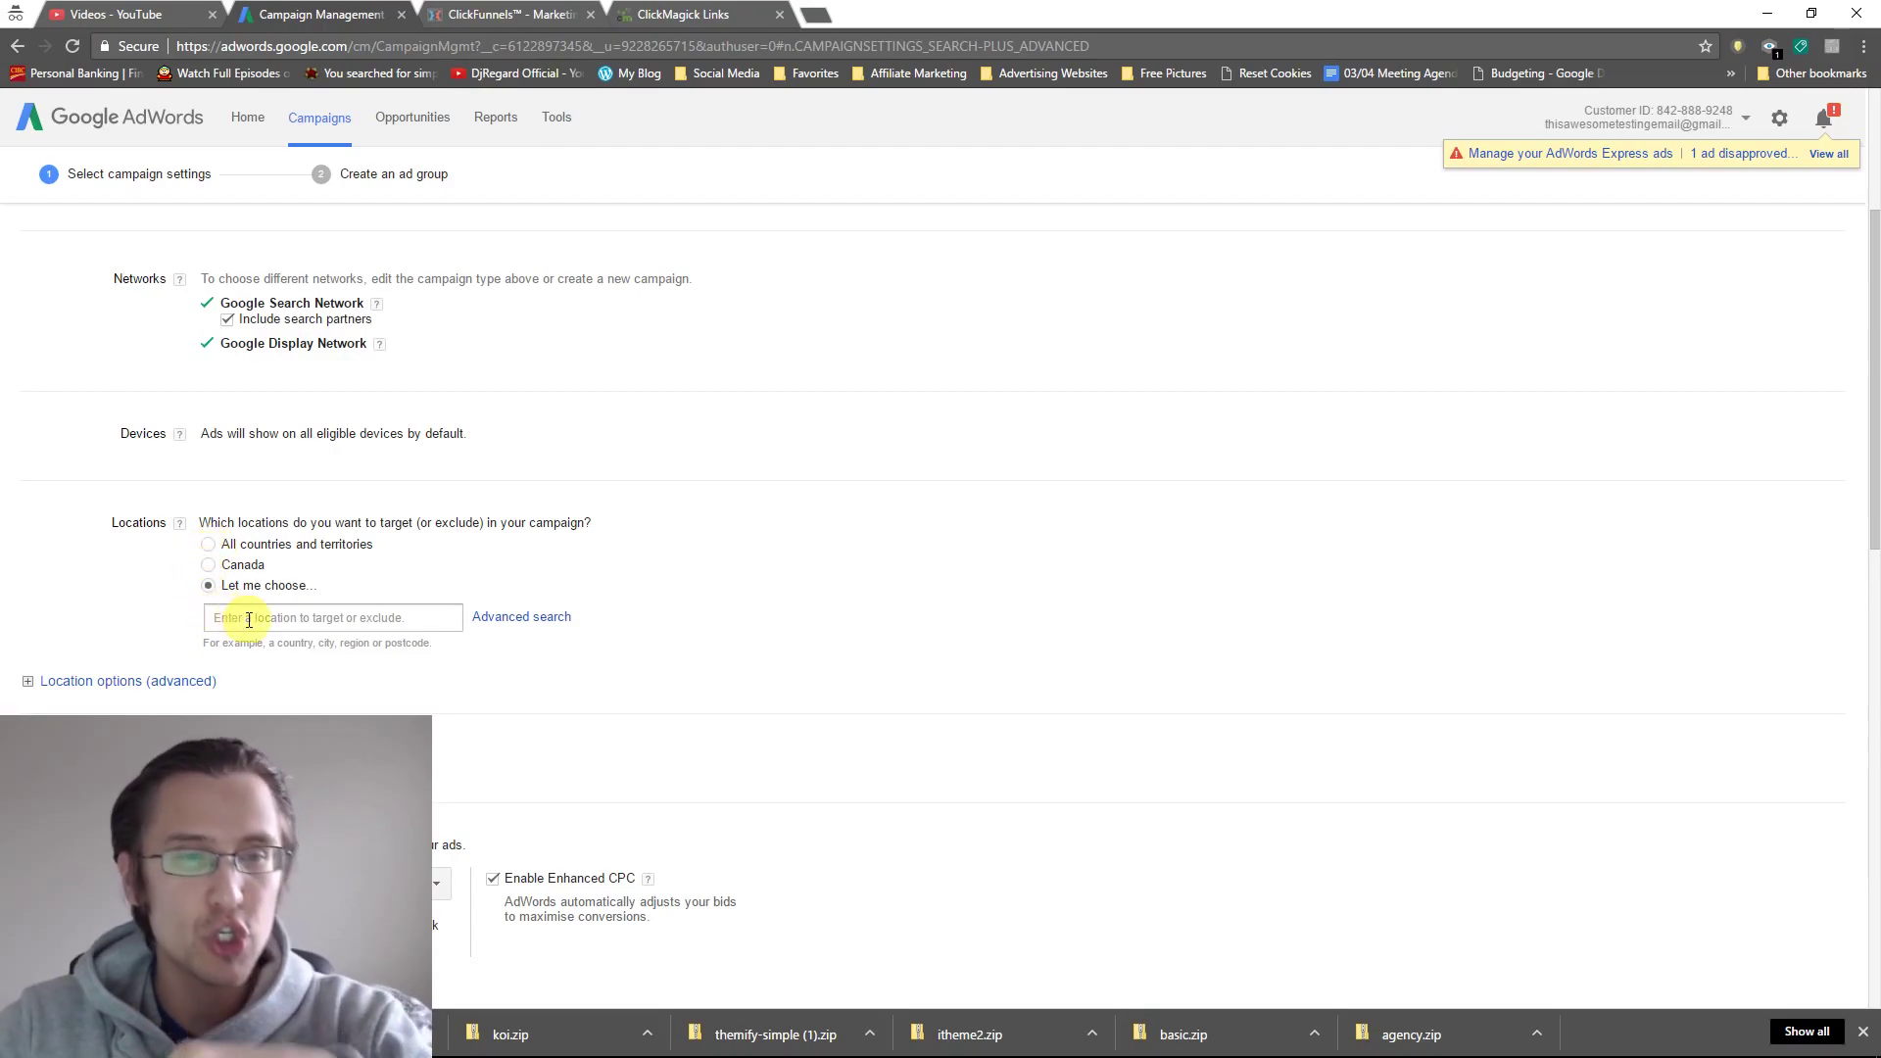
pyautogui.write('united')
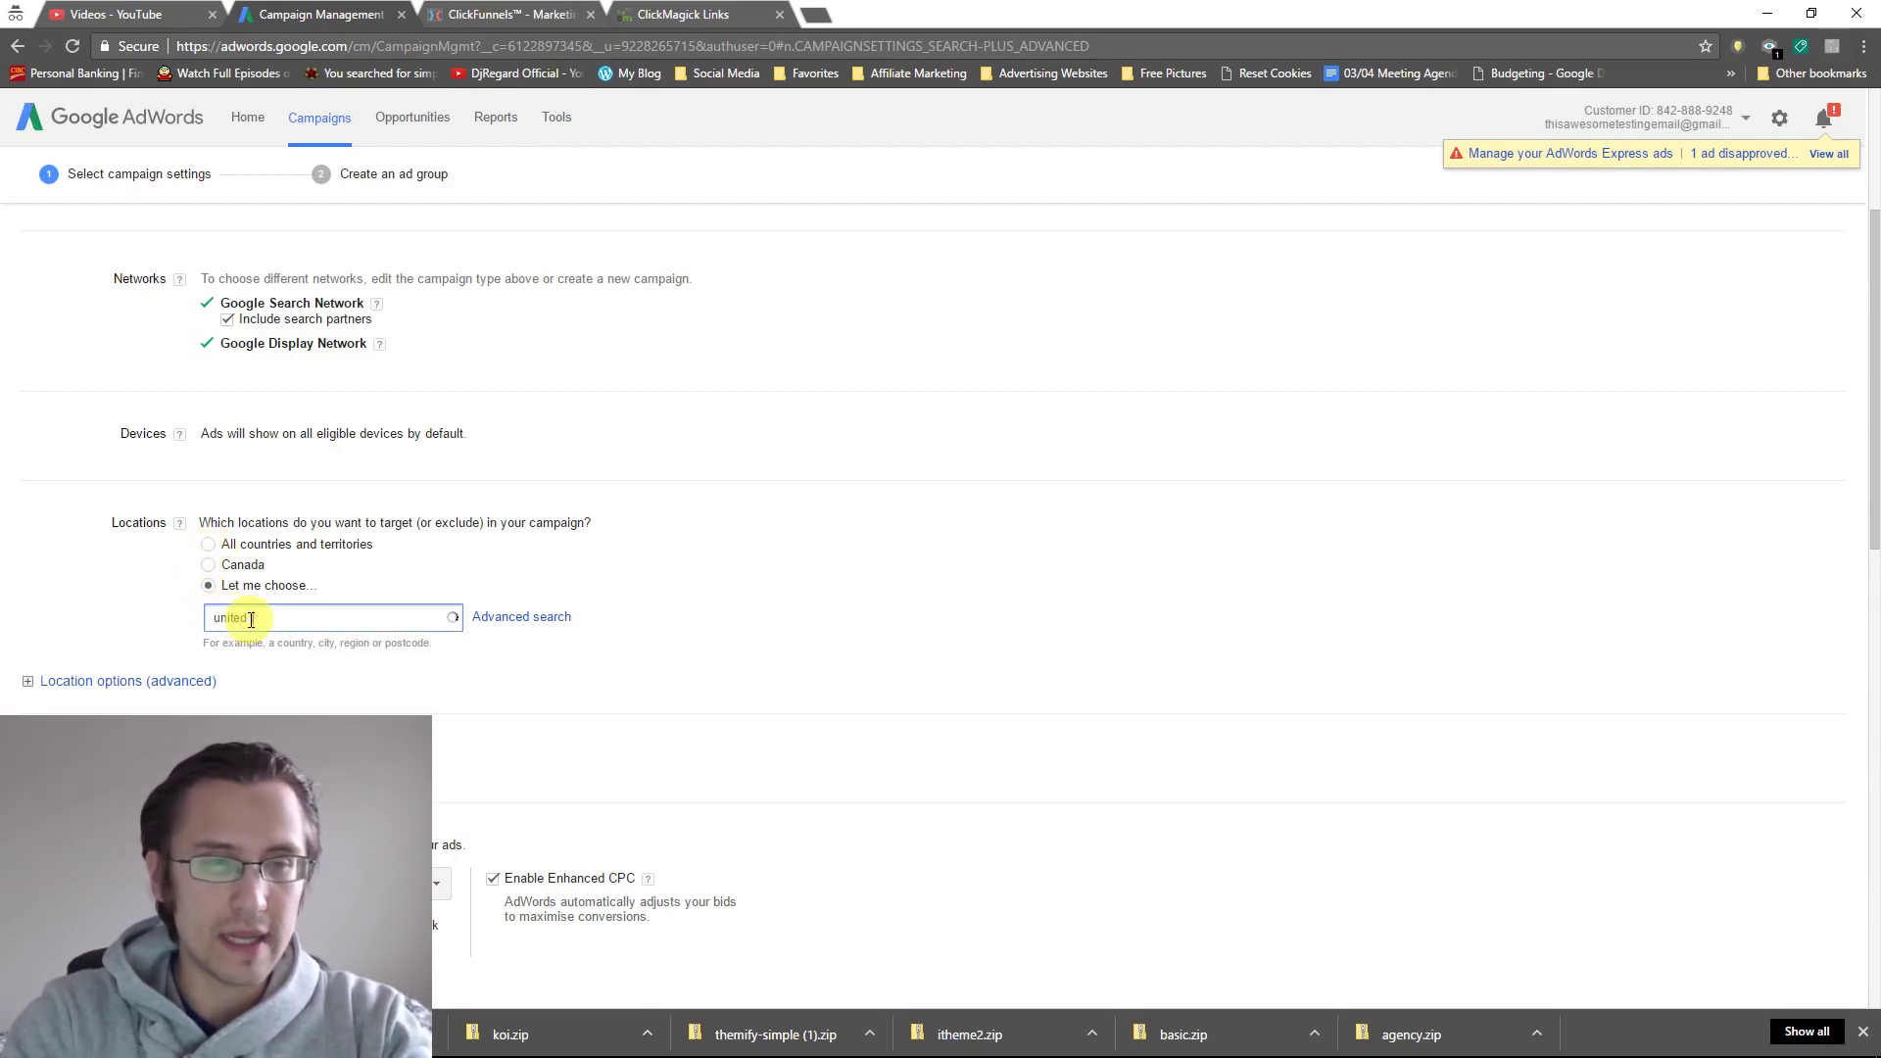
pyautogui.write(' states')
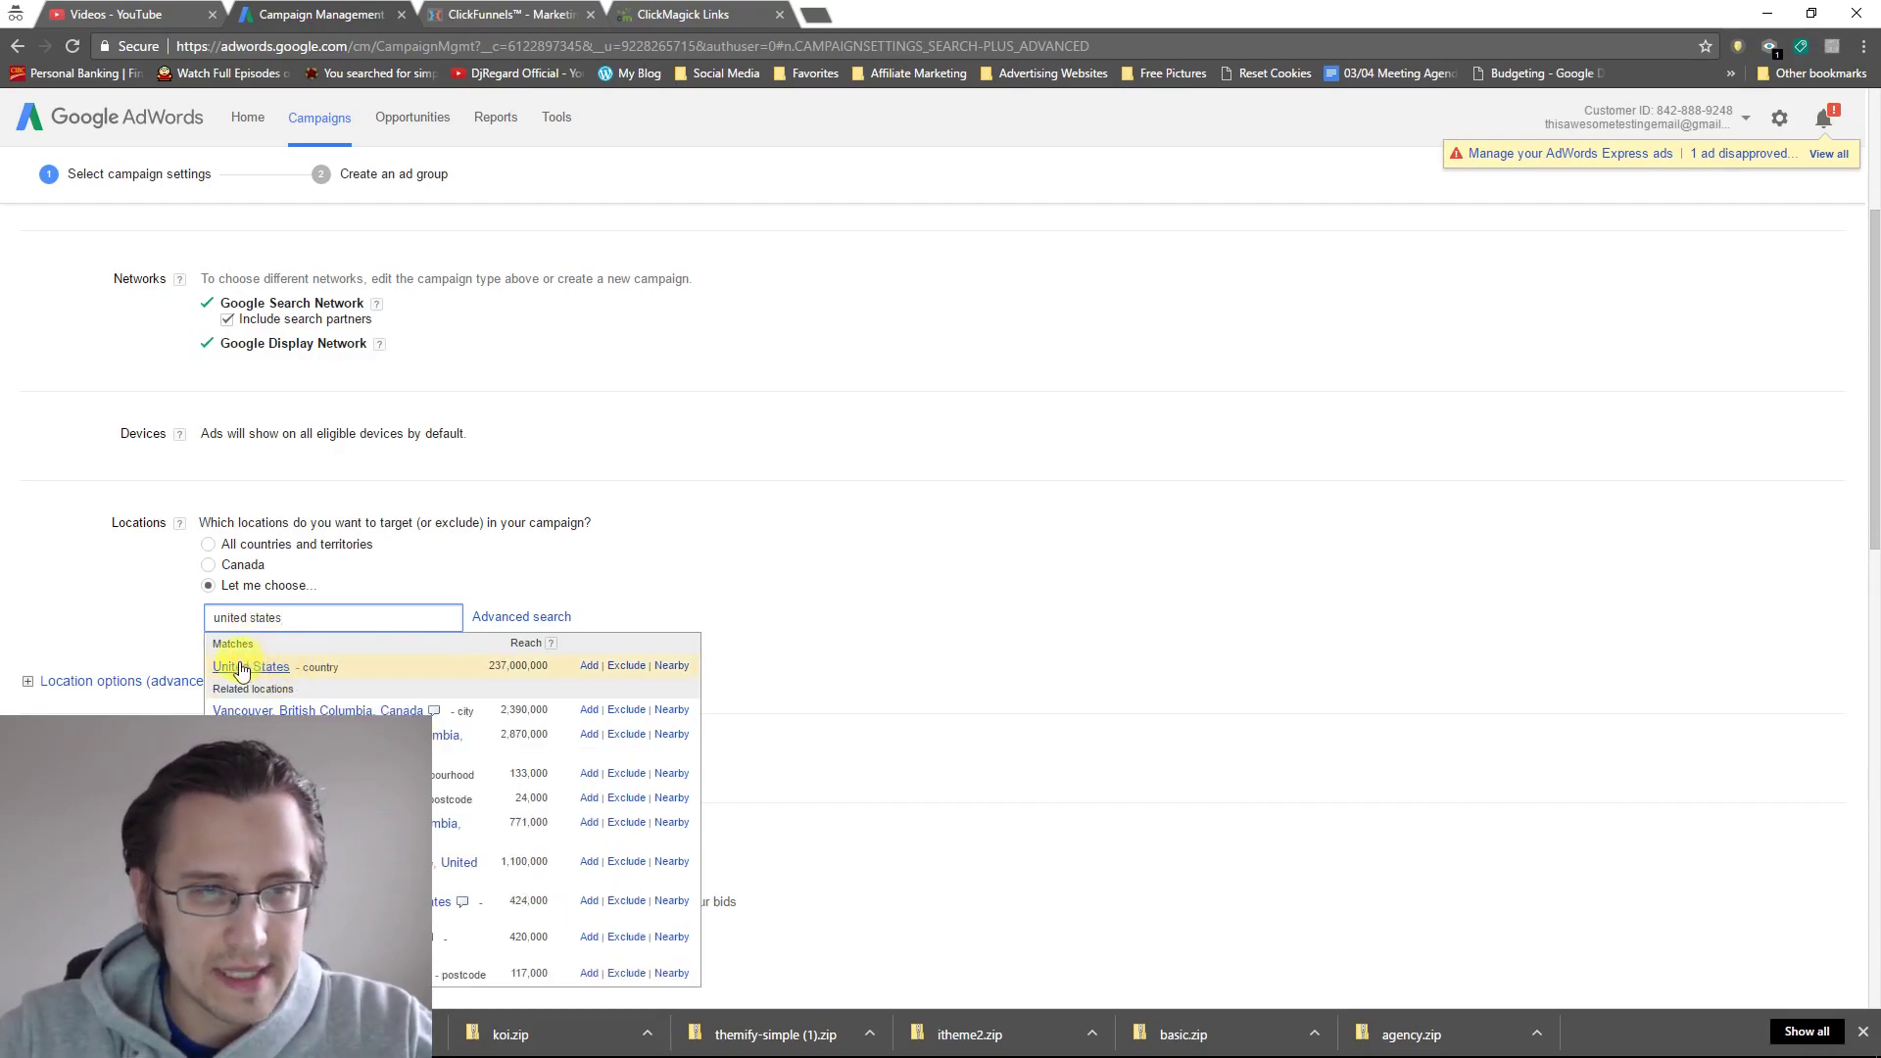
pyautogui.click(588, 666)
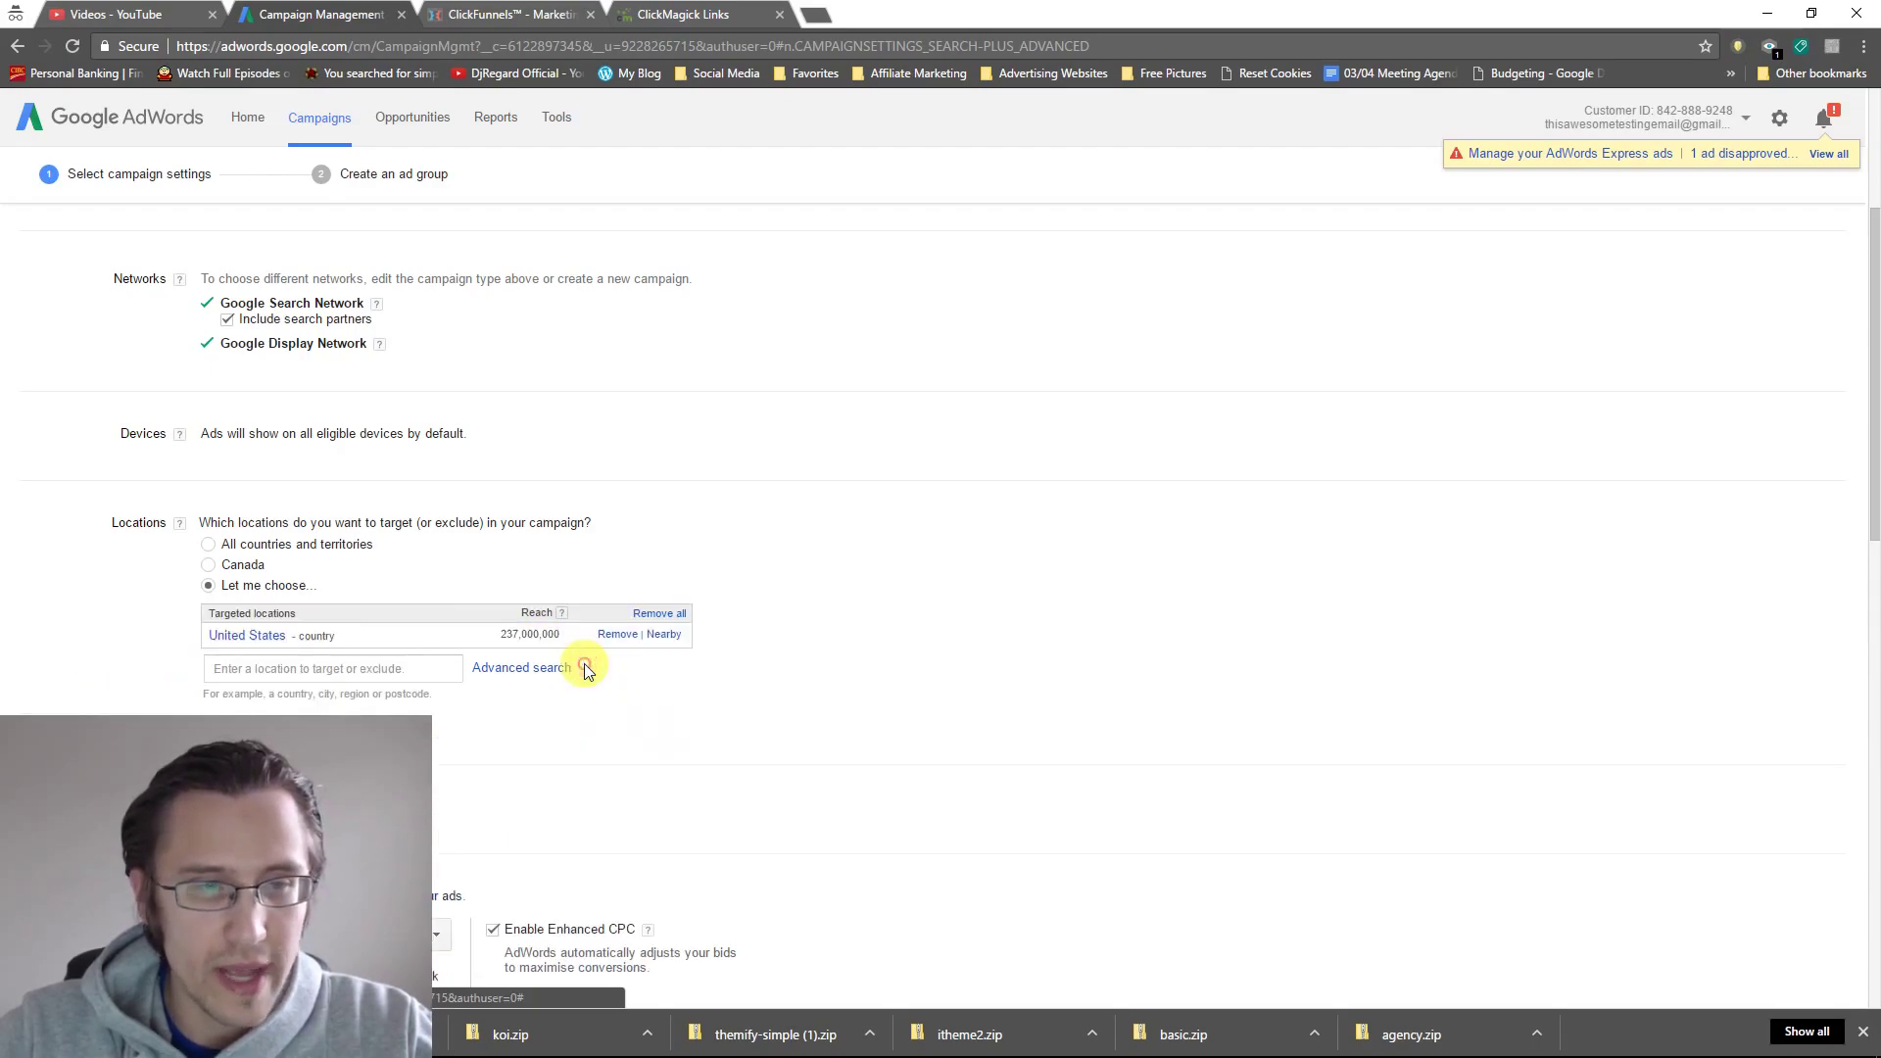
pyautogui.click(299, 672)
pyautogui.write('canada')
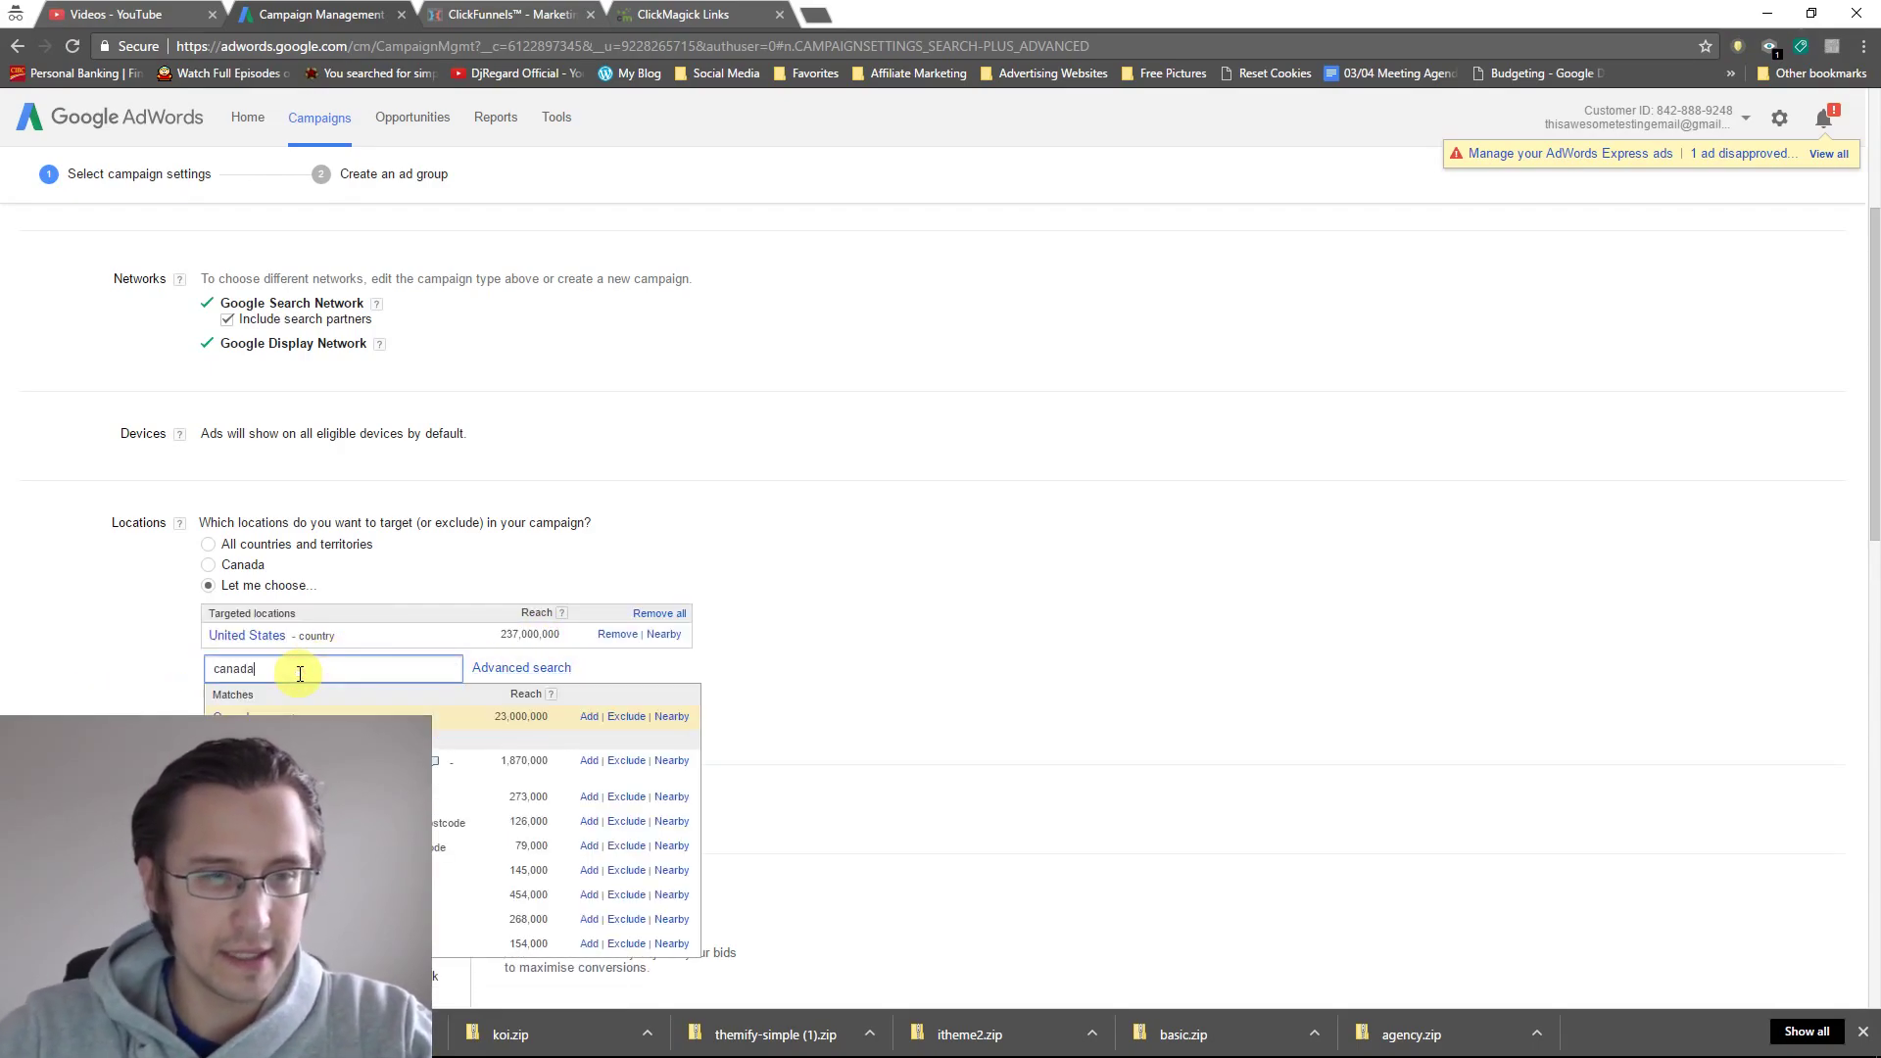
pyautogui.click(584, 718)
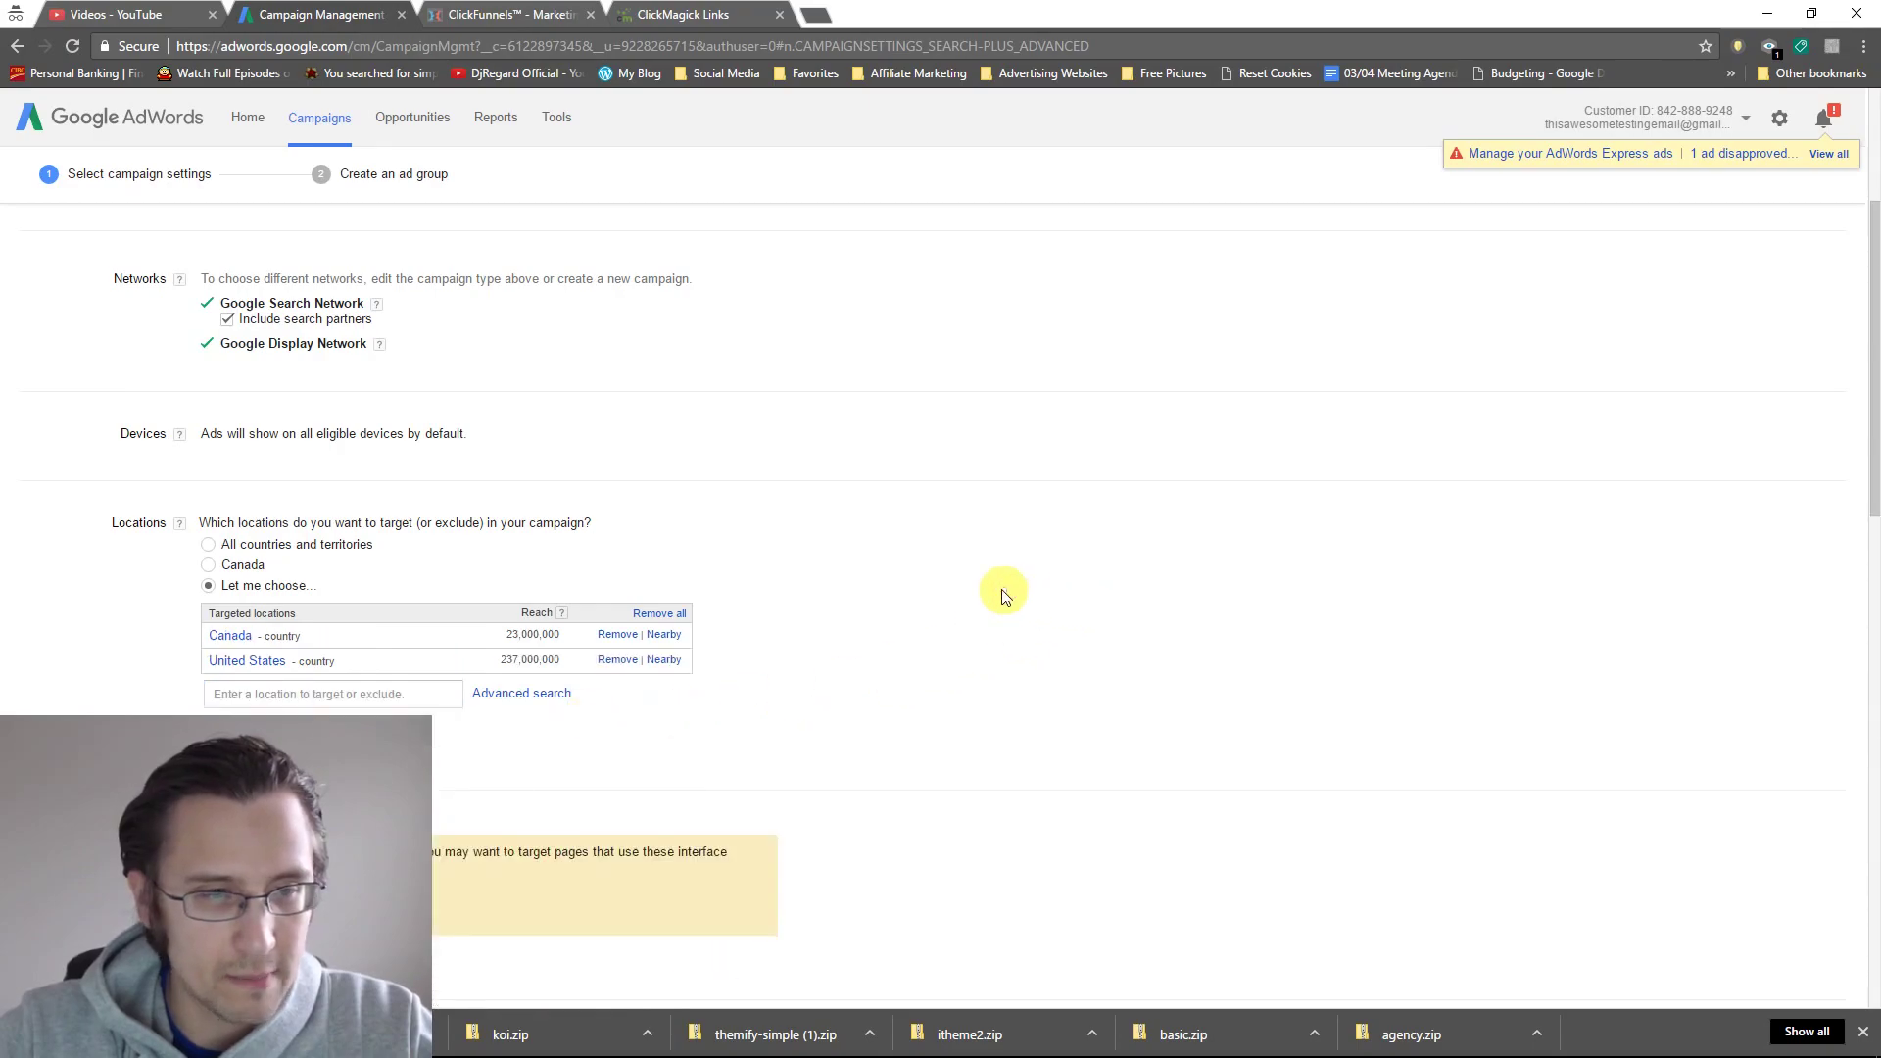
pyautogui.scroll(-3, 997, 592)
# Expand the advanced location options and review the Target option descriptions.
pyautogui.click(121, 434)
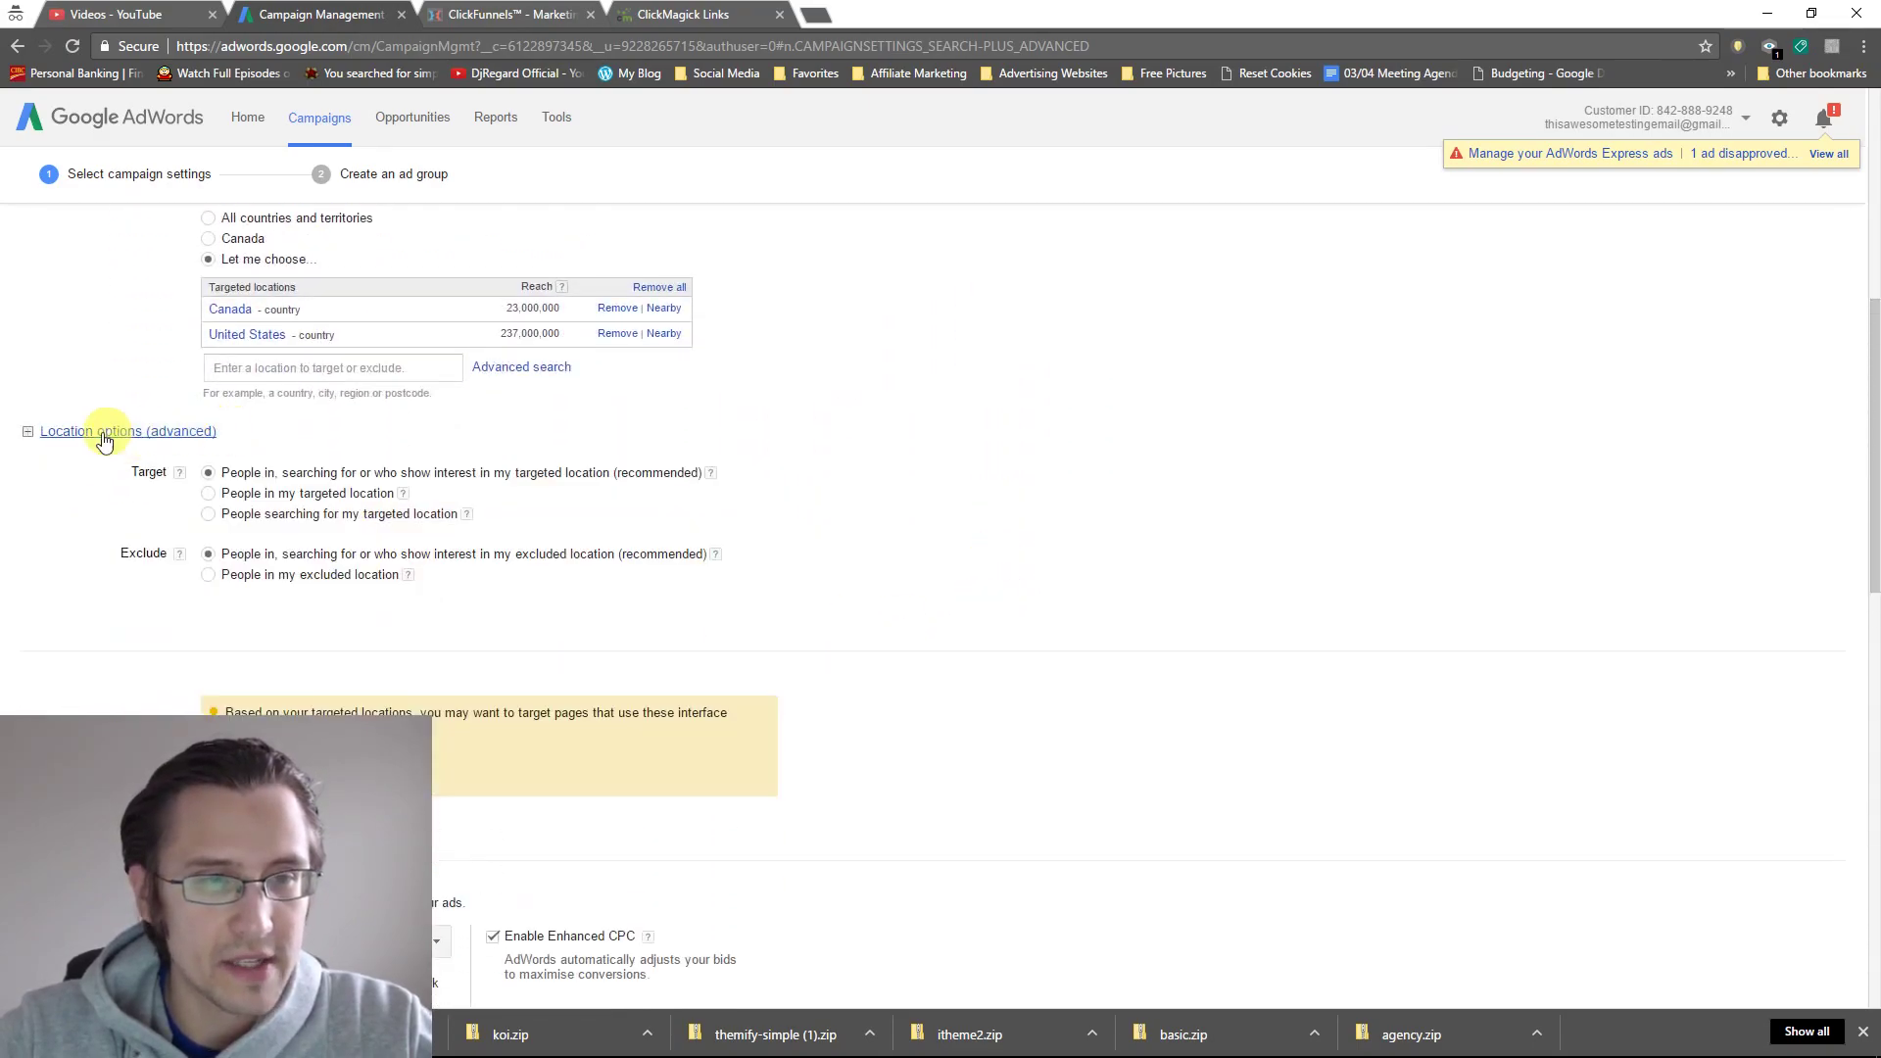
pyautogui.scroll(3, 40, 456)
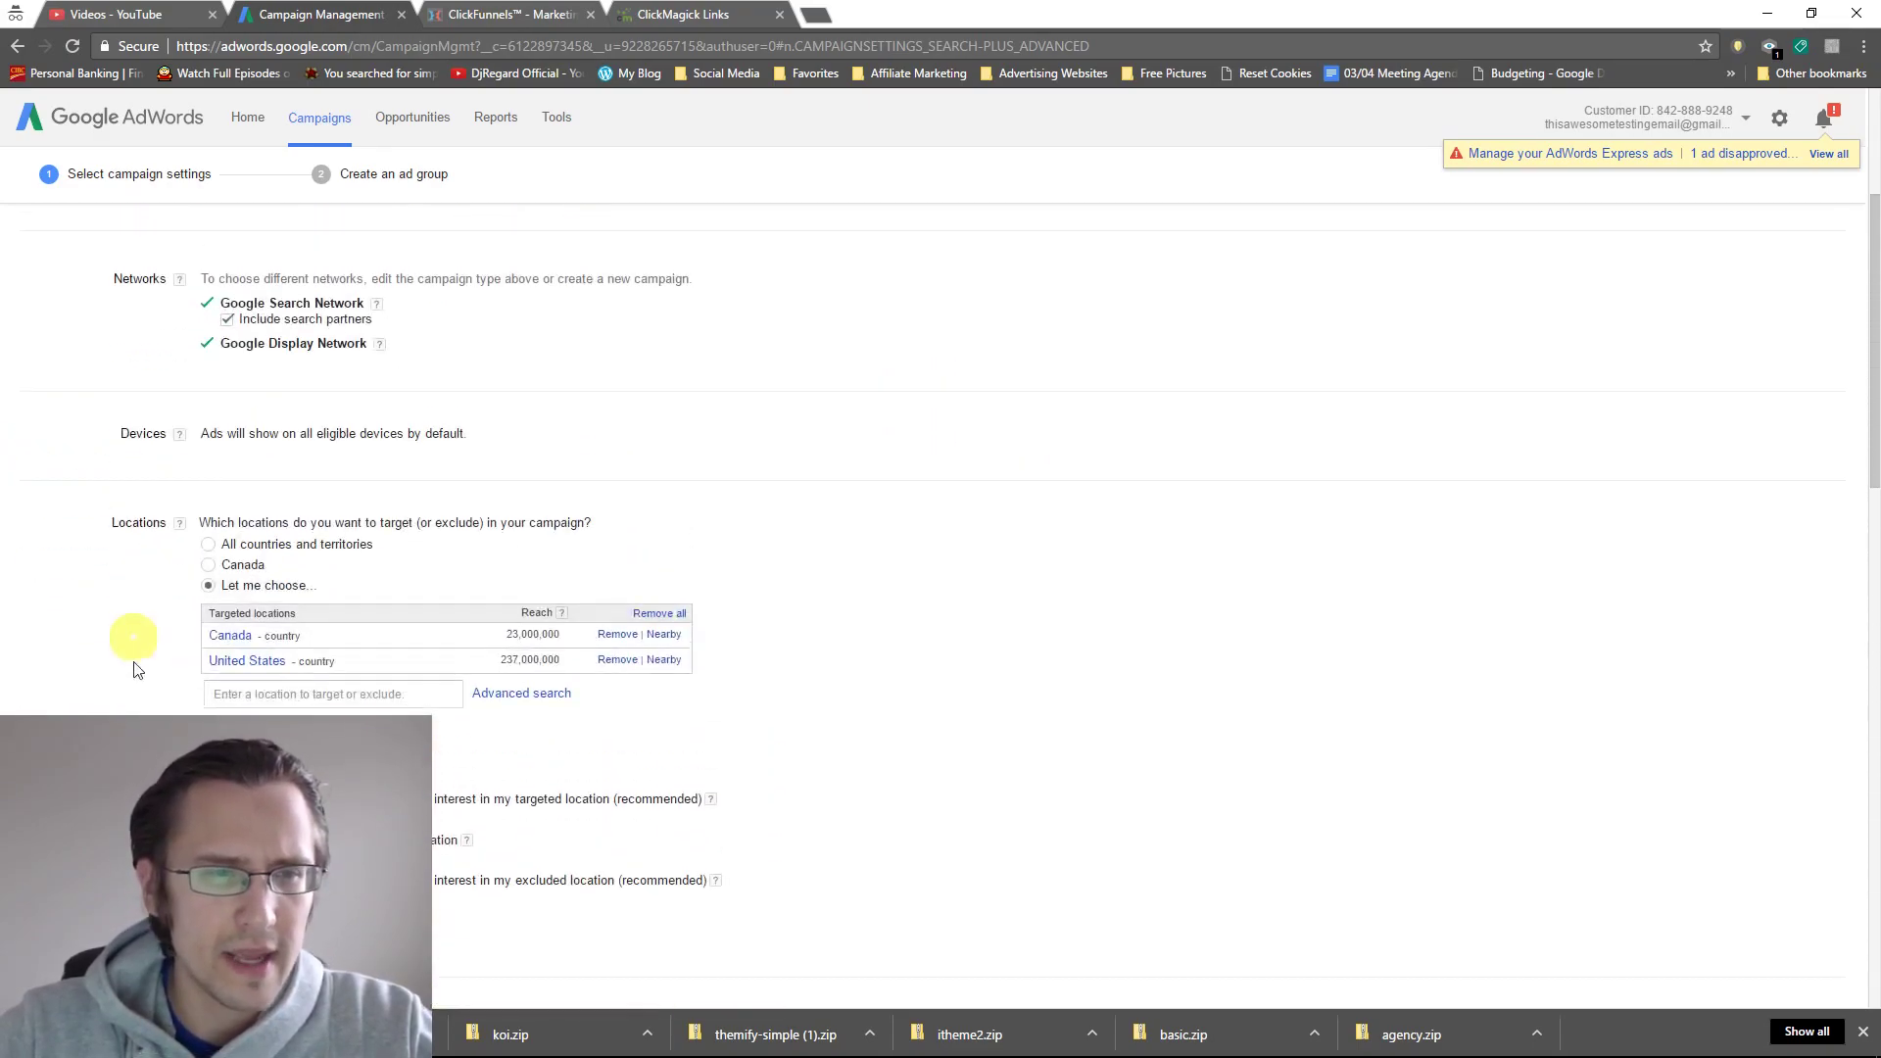
pyautogui.scroll(3, 628, 411)
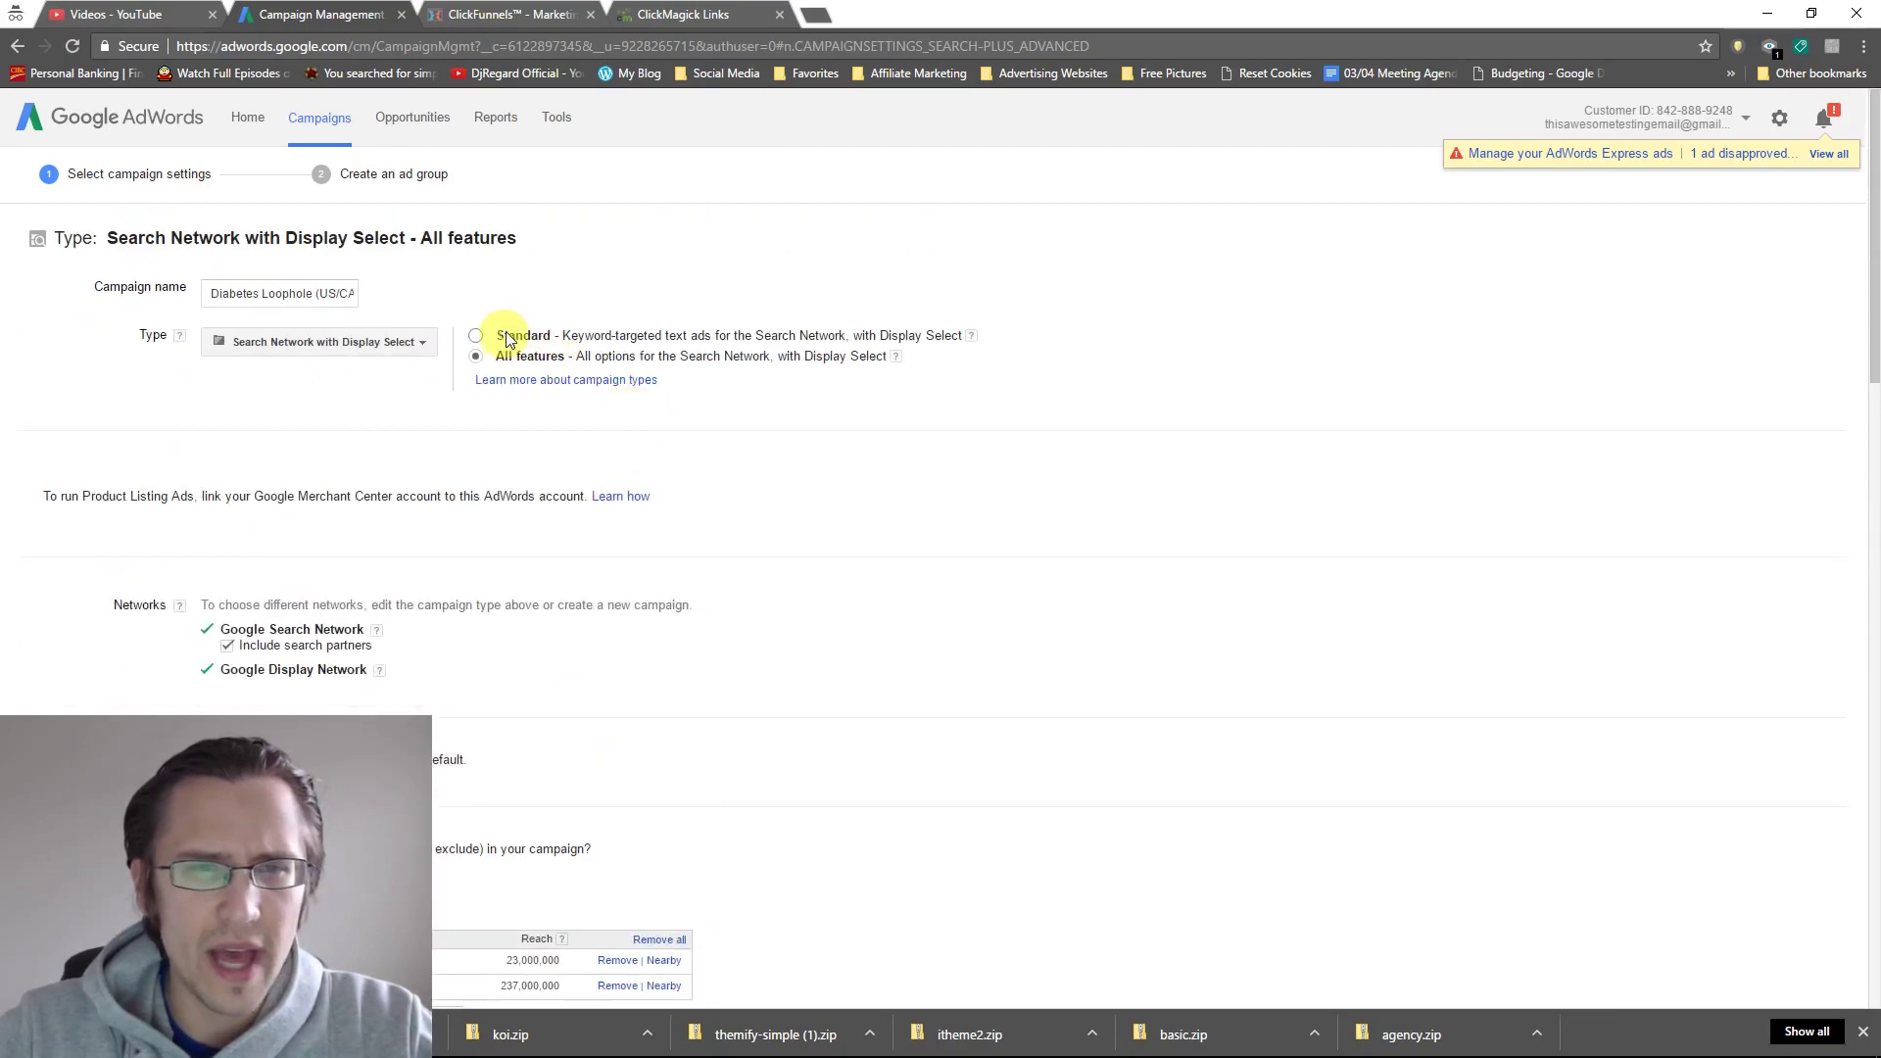
pyautogui.scroll(-5, 738, 453)
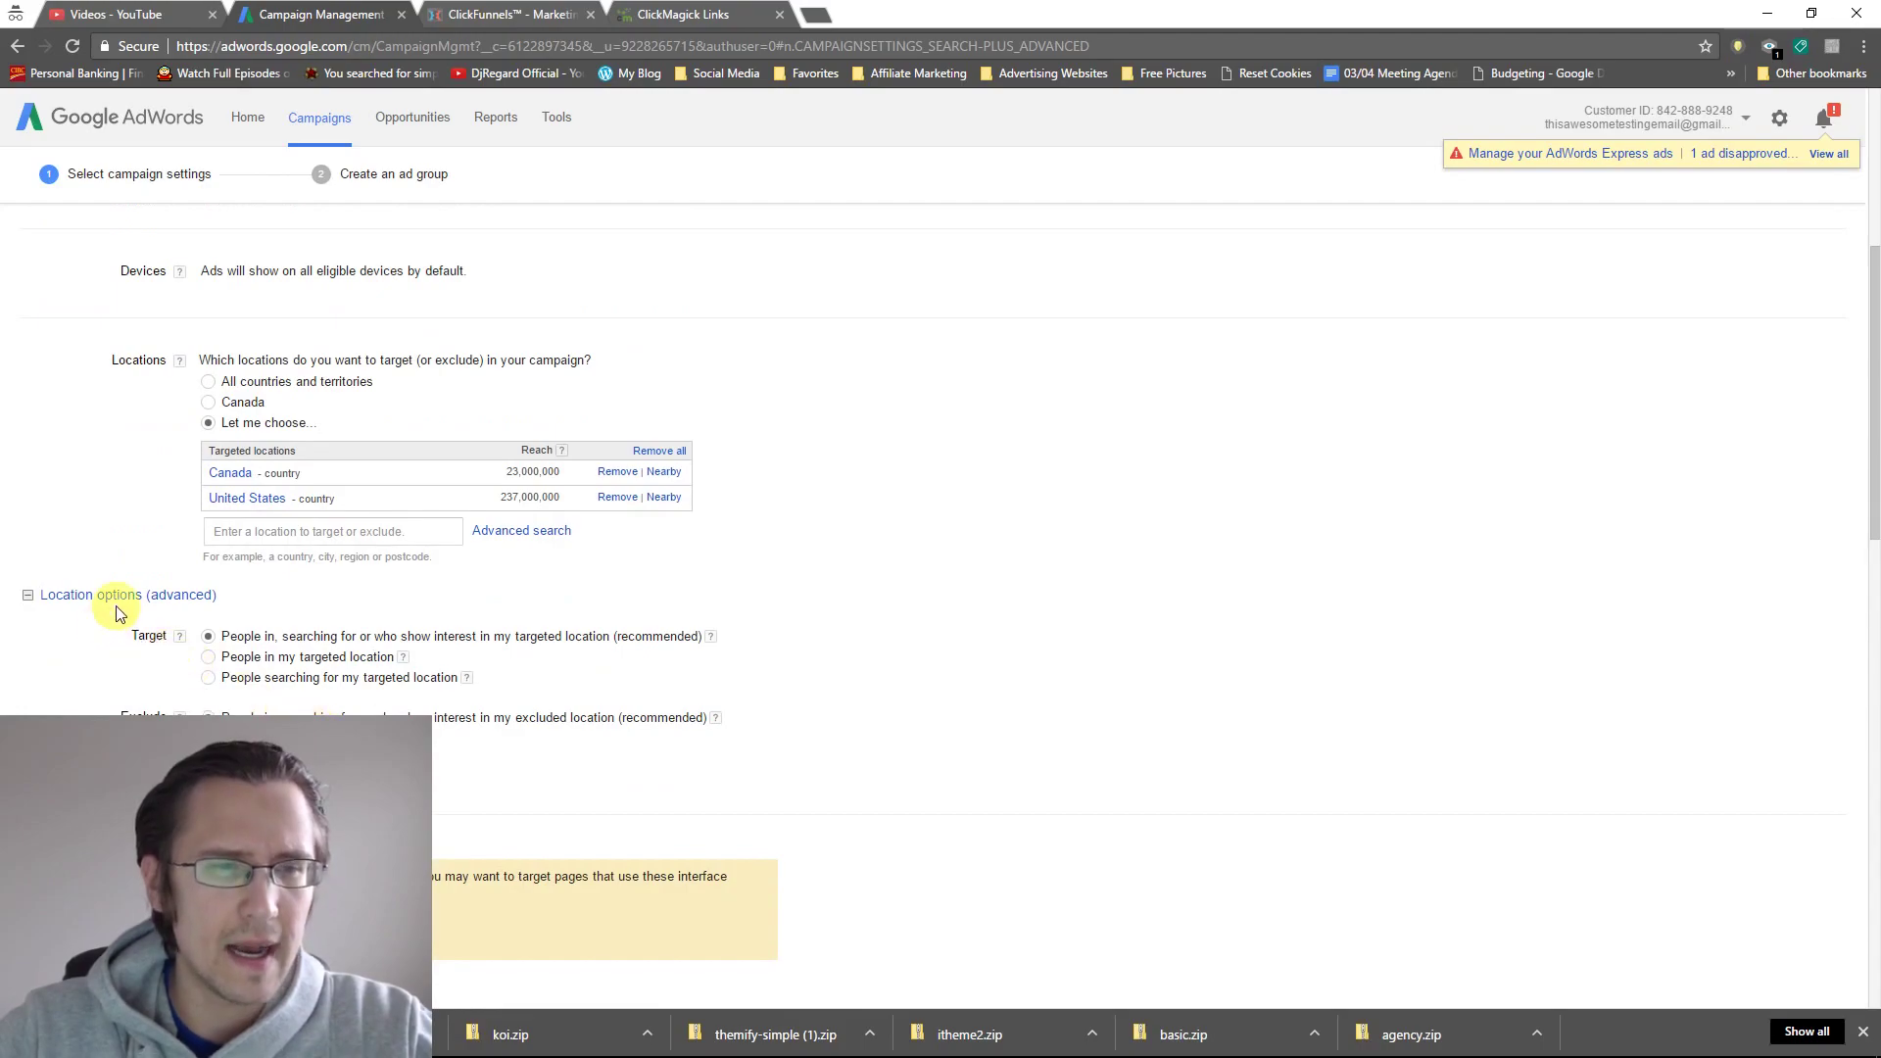
pyautogui.scroll(3, 823, 587)
pyautogui.scroll(2, 756, 594)
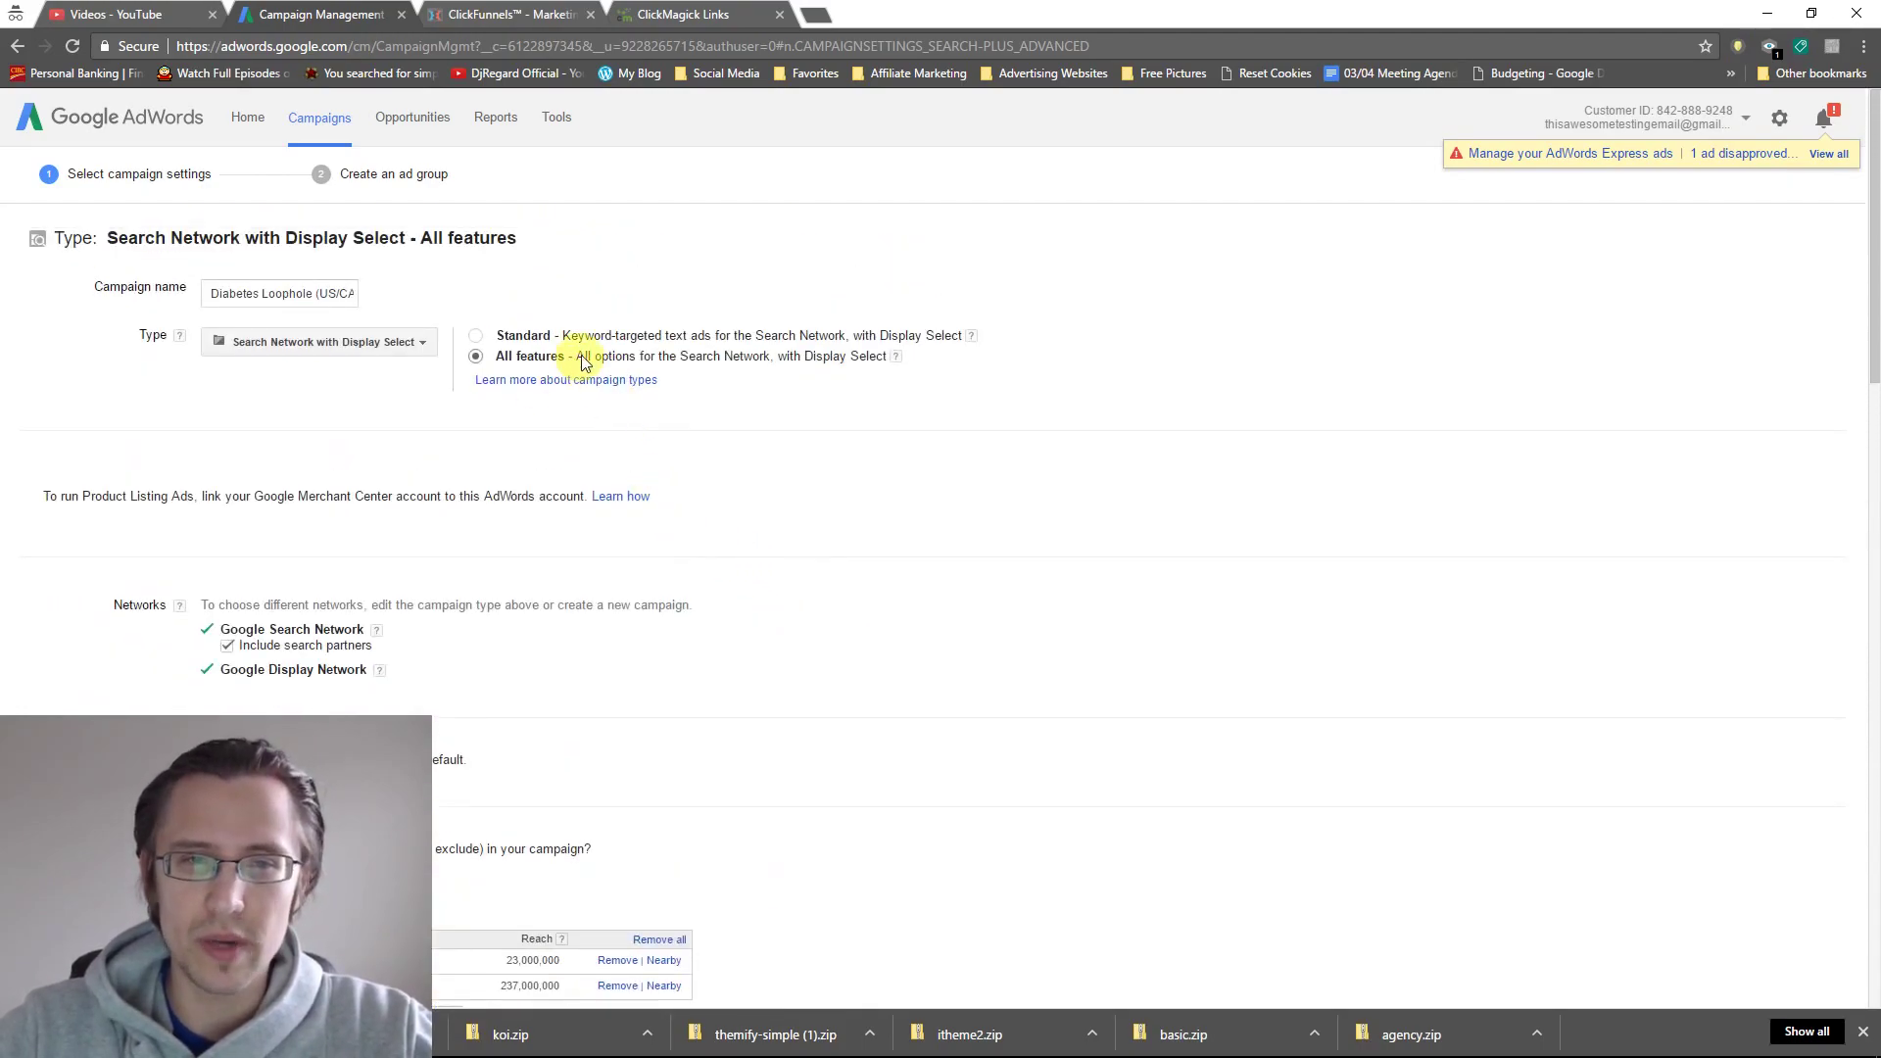
pyautogui.scroll(-5, 578, 730)
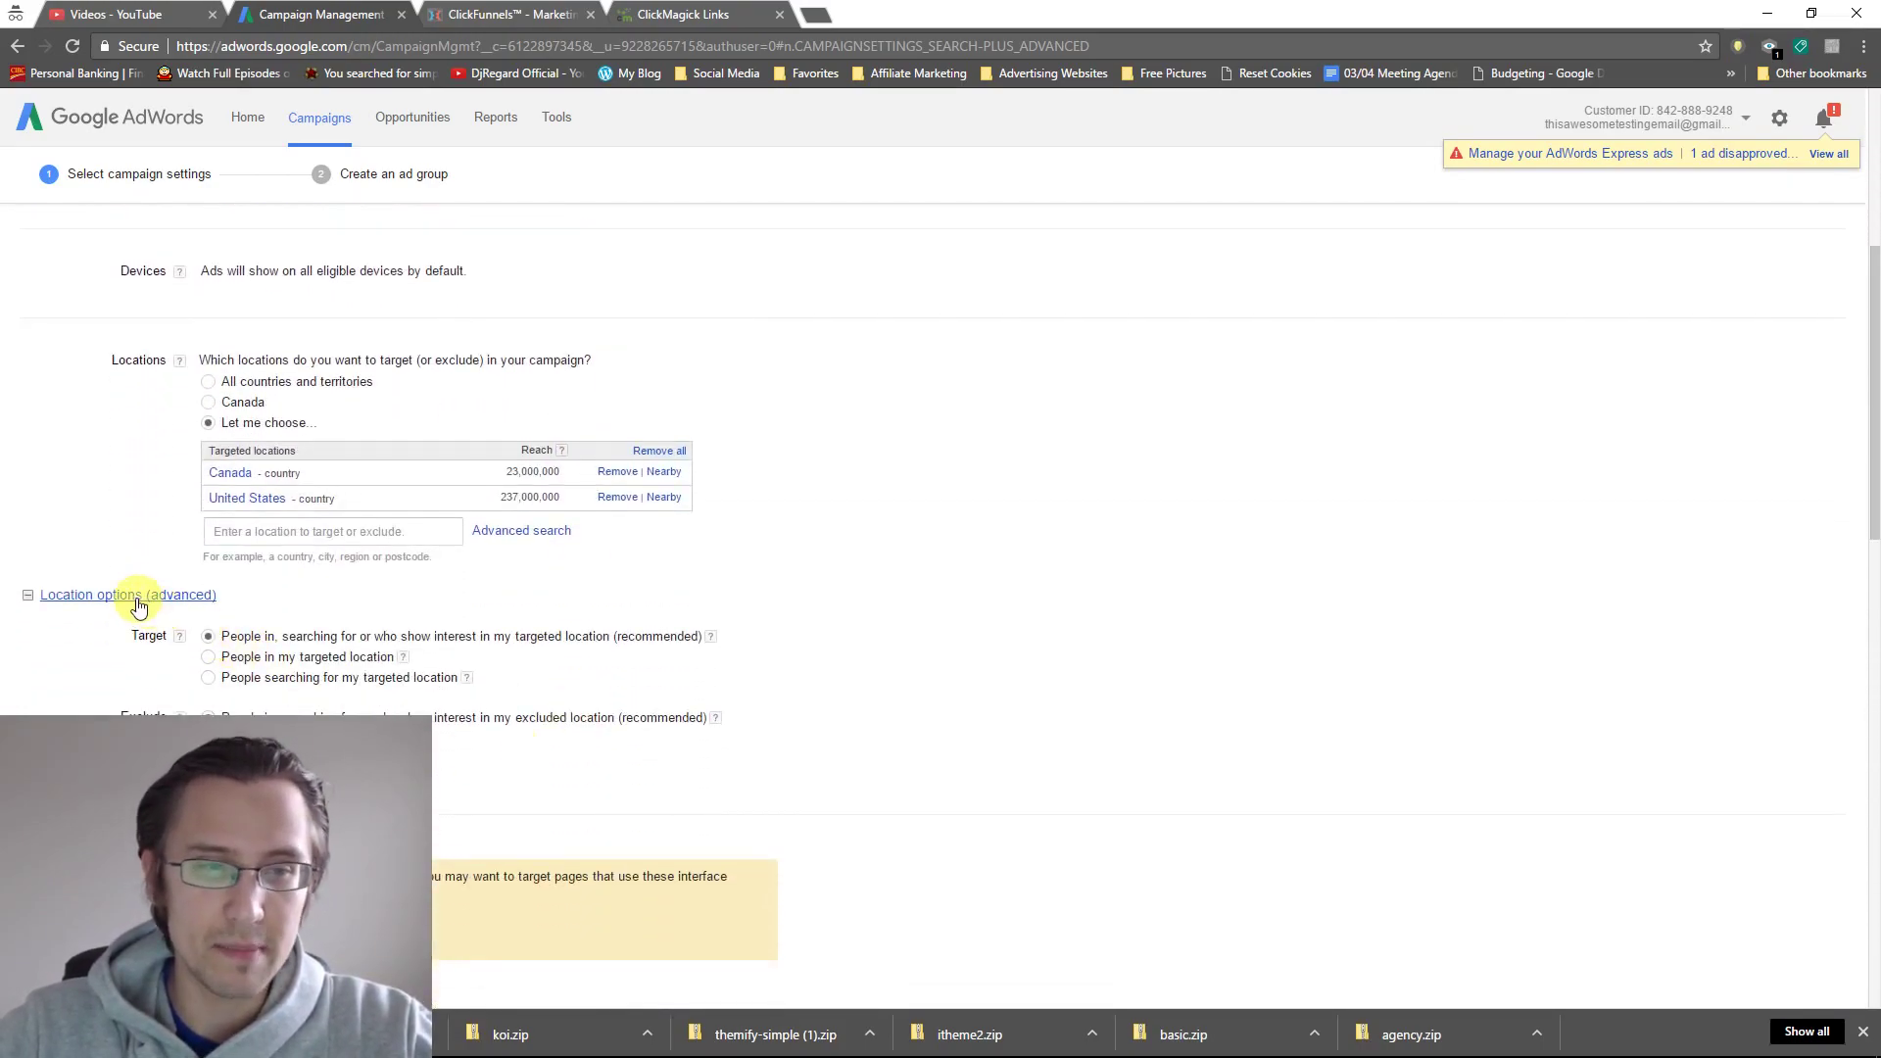
pyautogui.moveTo(284, 636); pyautogui.dragTo(299, 774)
pyautogui.click(1048, 691)
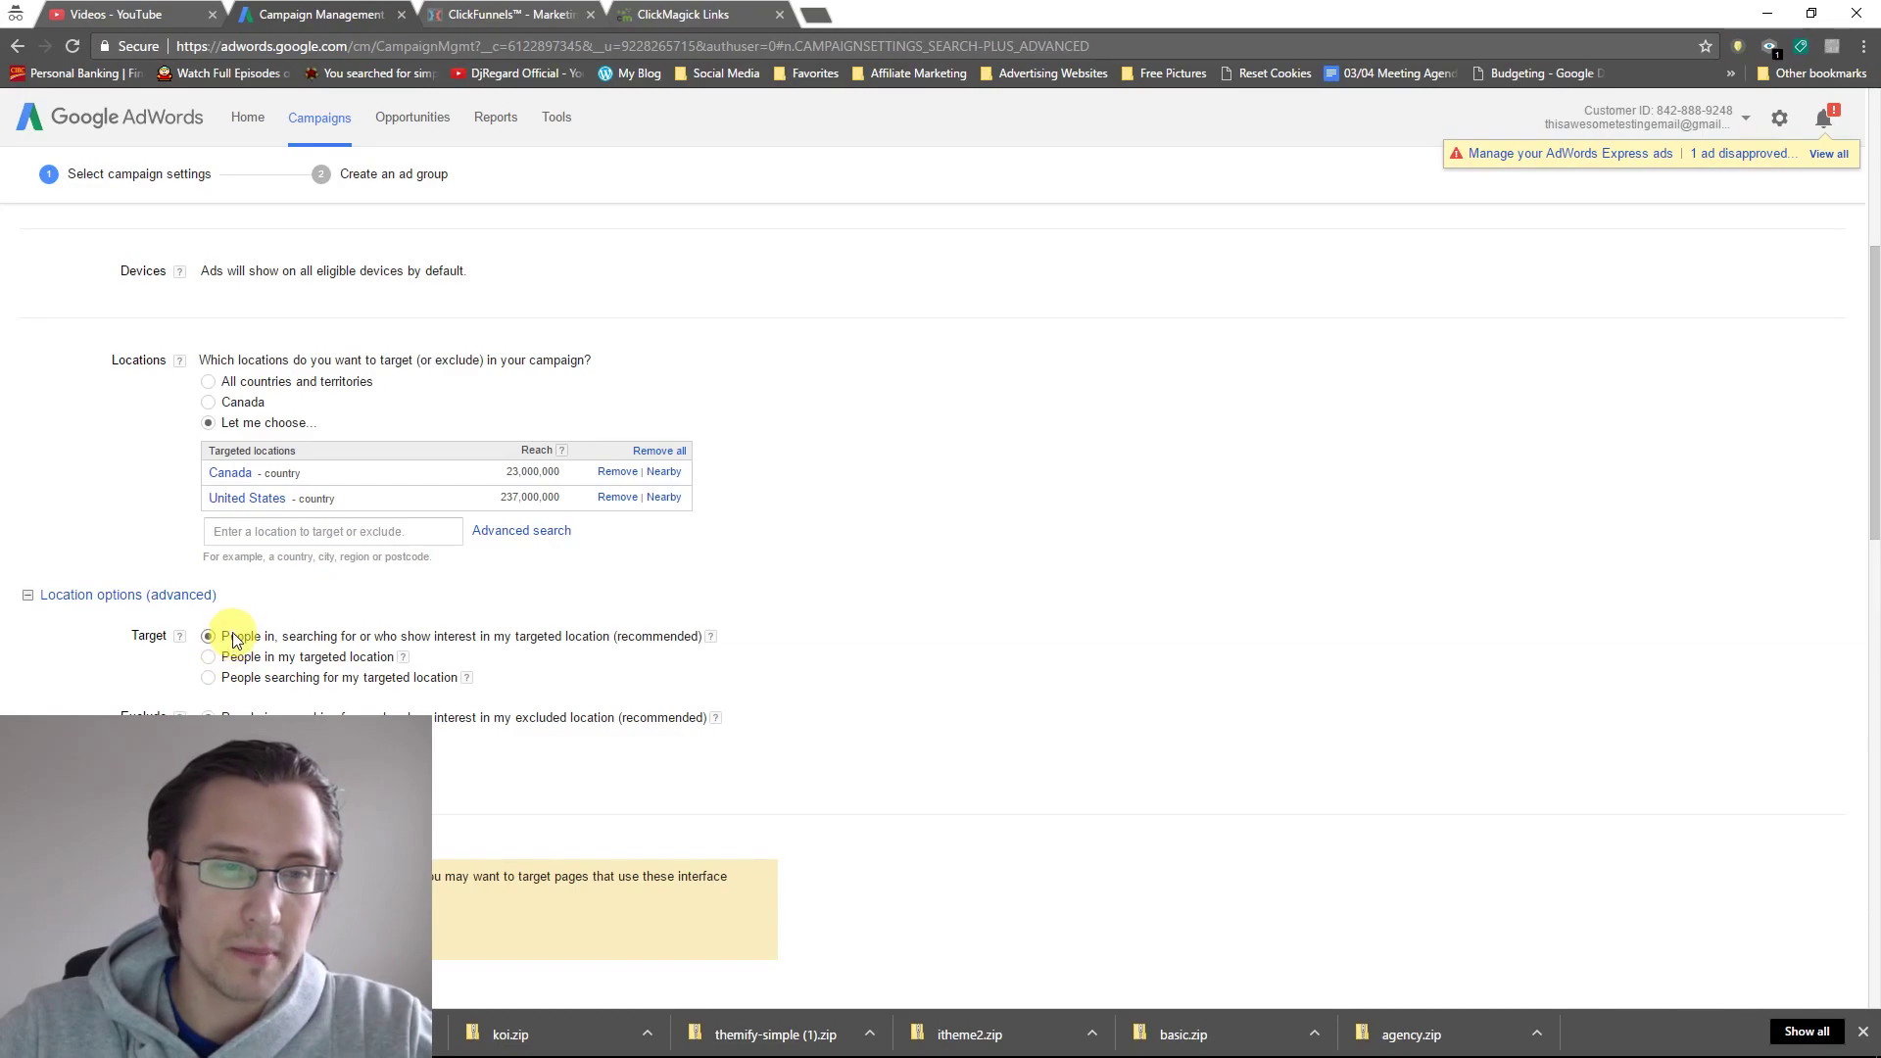
pyautogui.moveTo(233, 638); pyautogui.dragTo(698, 641)
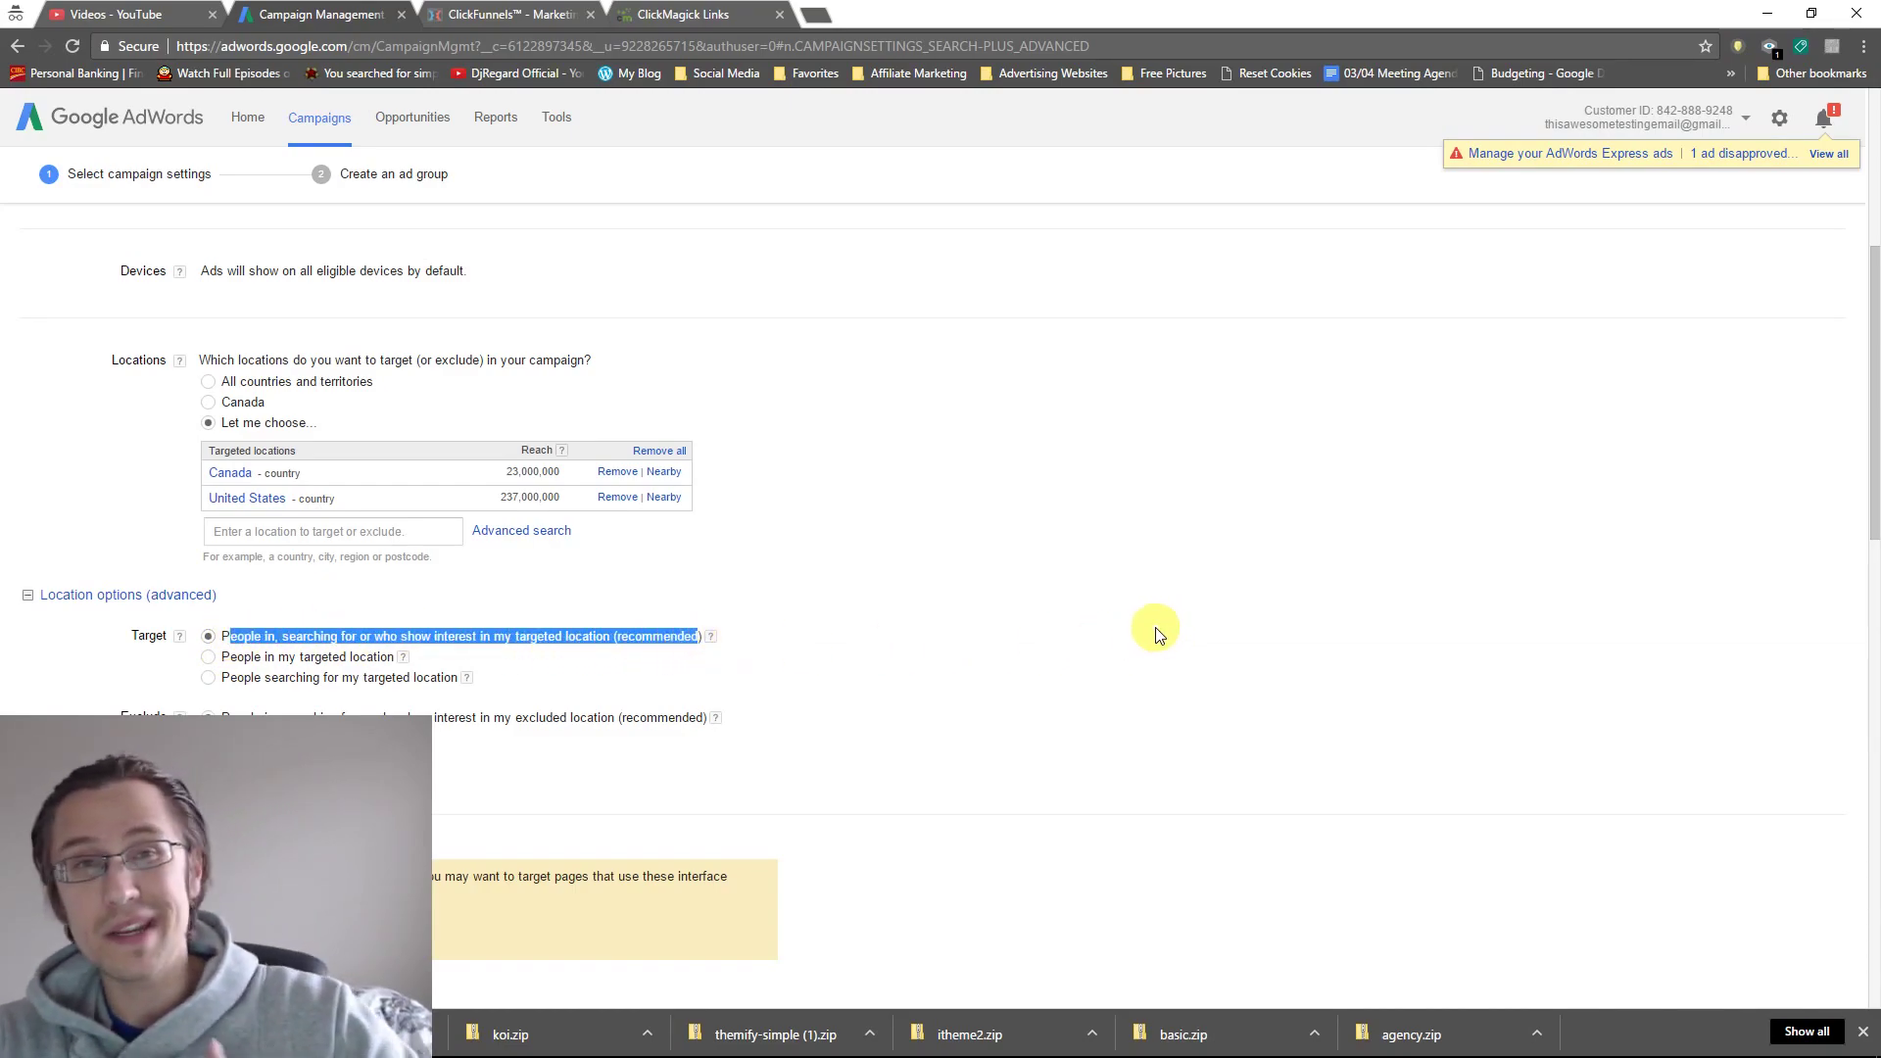
pyautogui.click(948, 623)
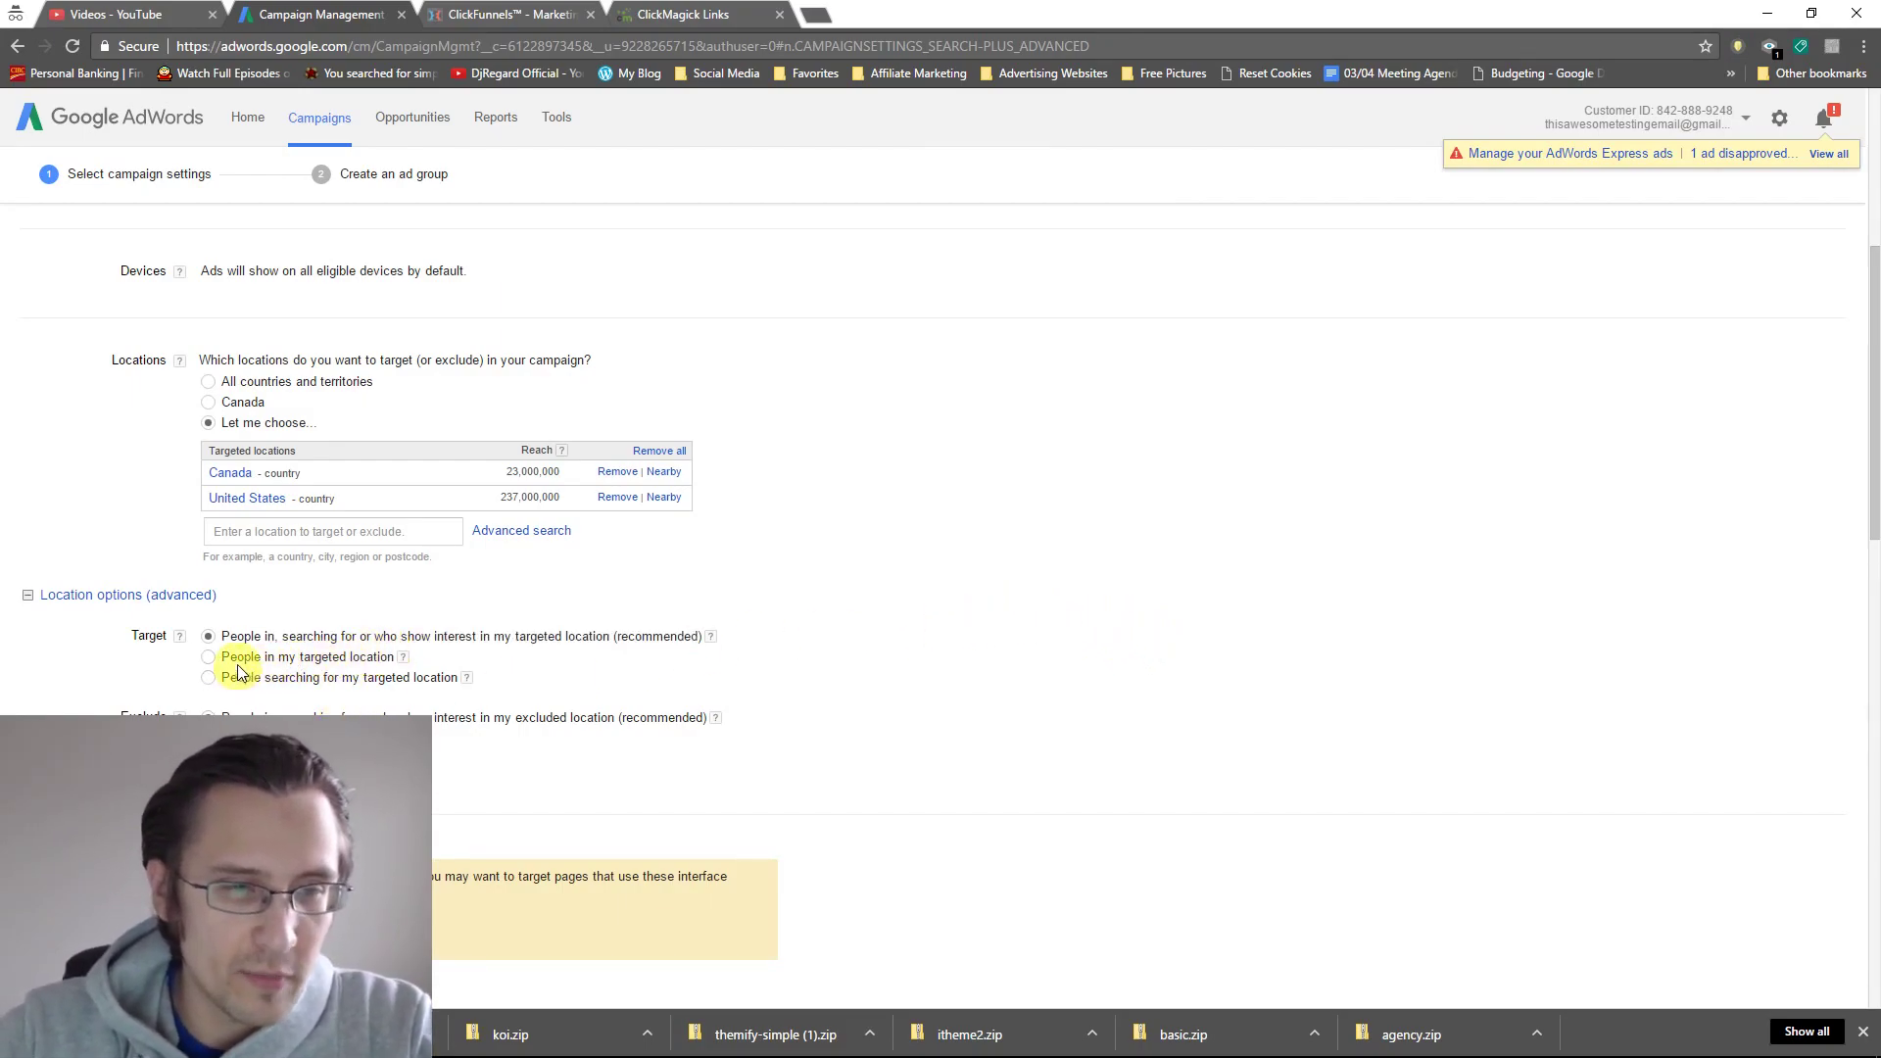
# Set Target to 'People in my targeted location'.
pyautogui.moveTo(233, 658); pyautogui.dragTo(390, 660)
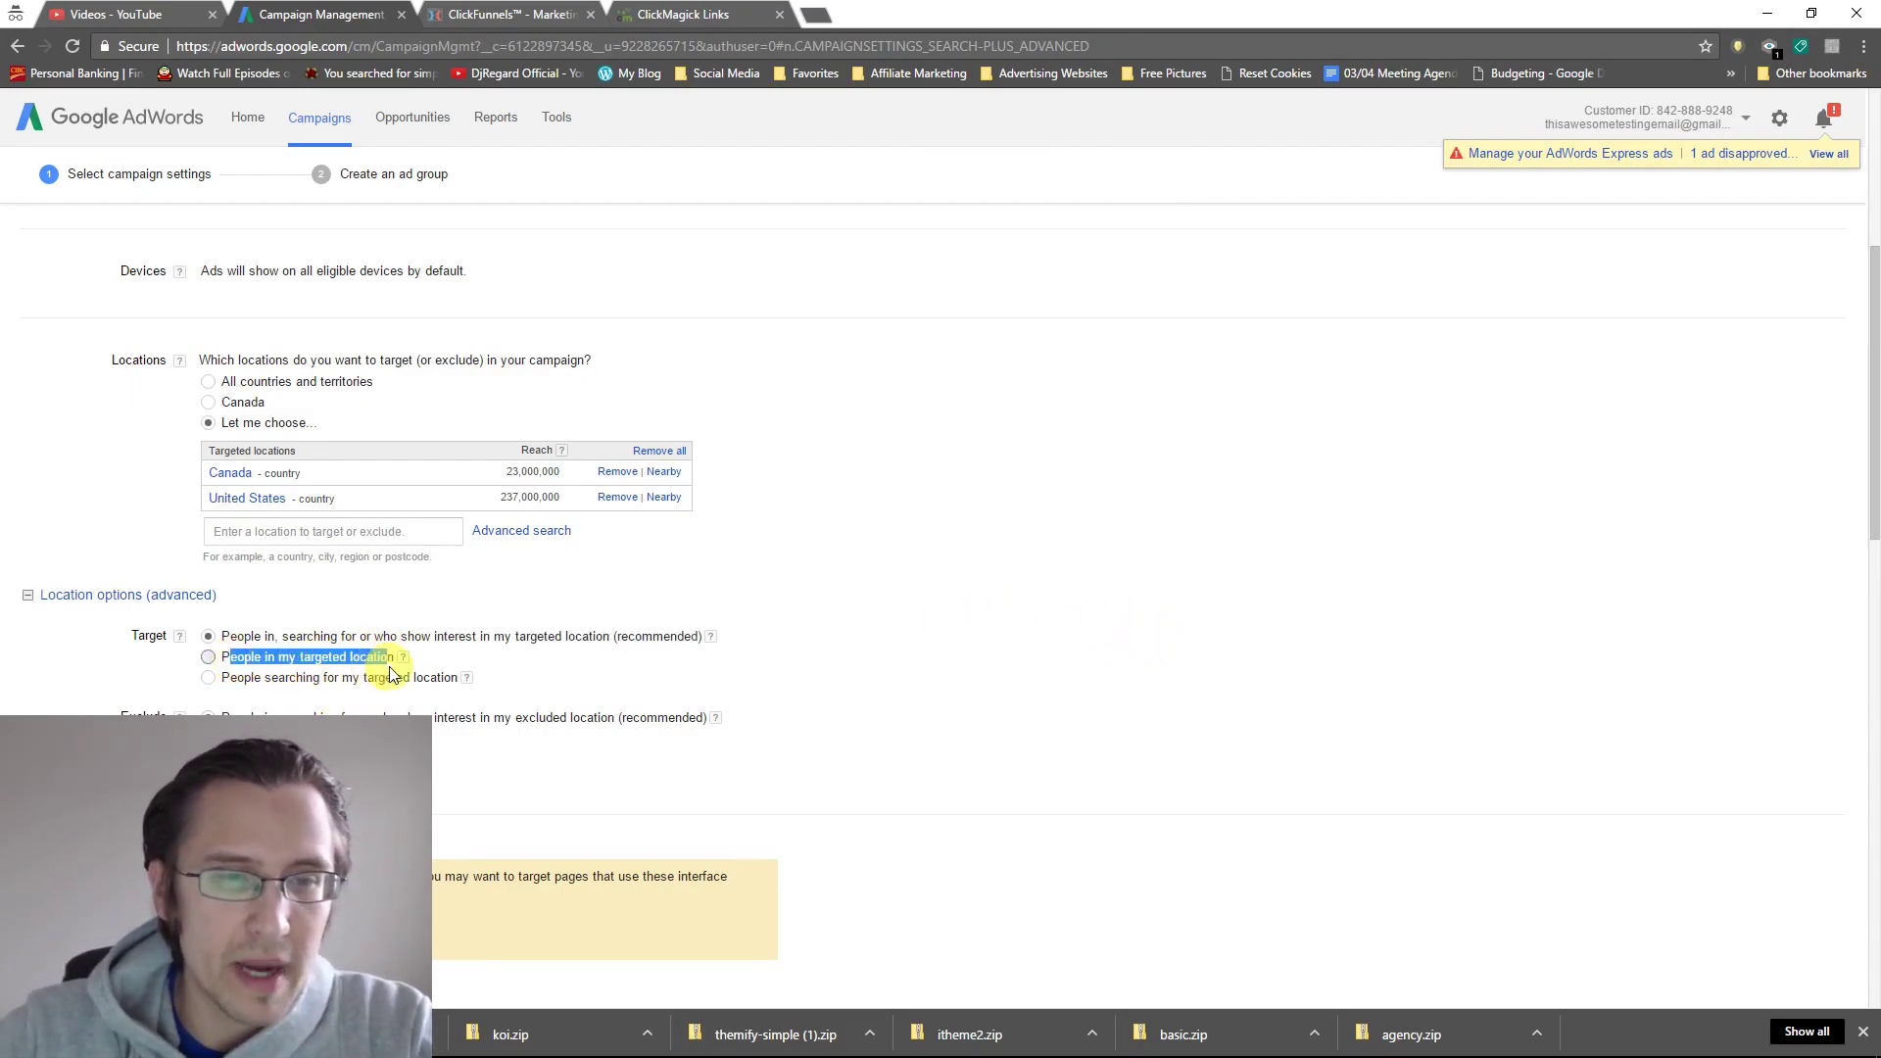
pyautogui.click(261, 656)
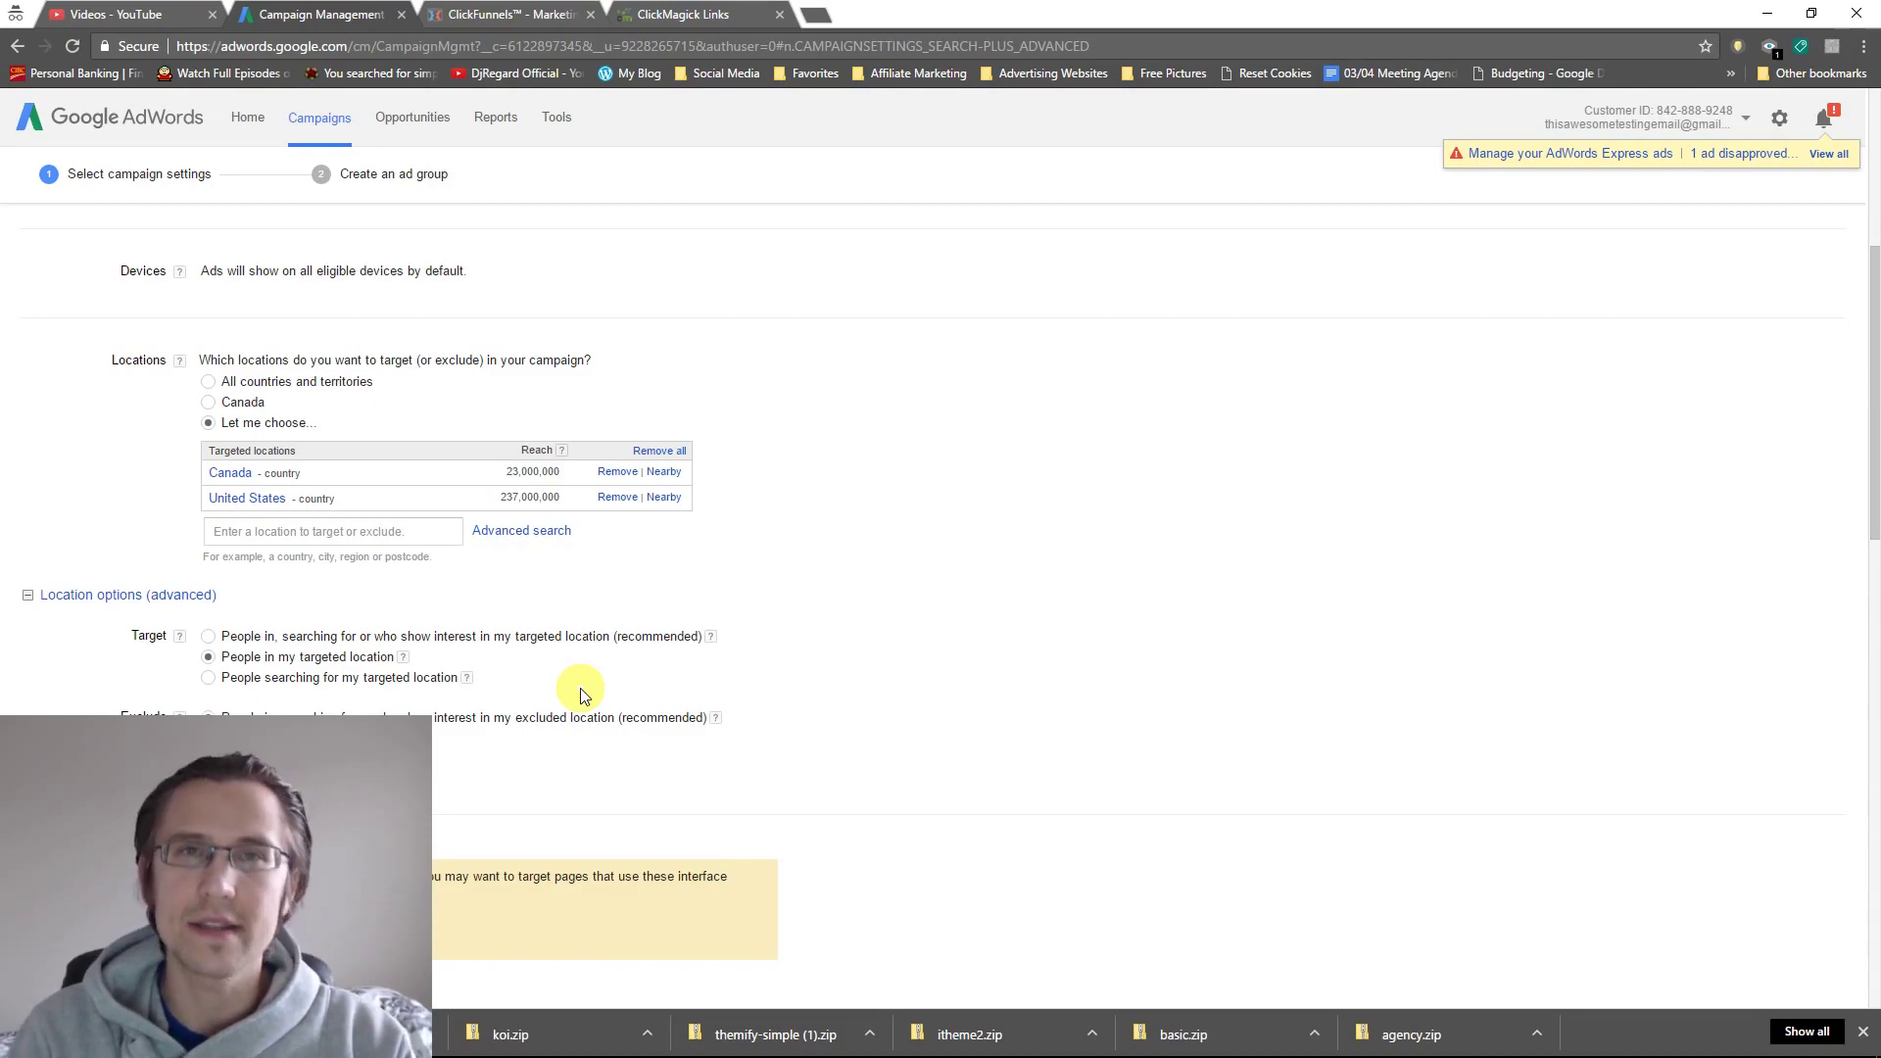
pyautogui.click(282, 686)
pyautogui.click(279, 658)
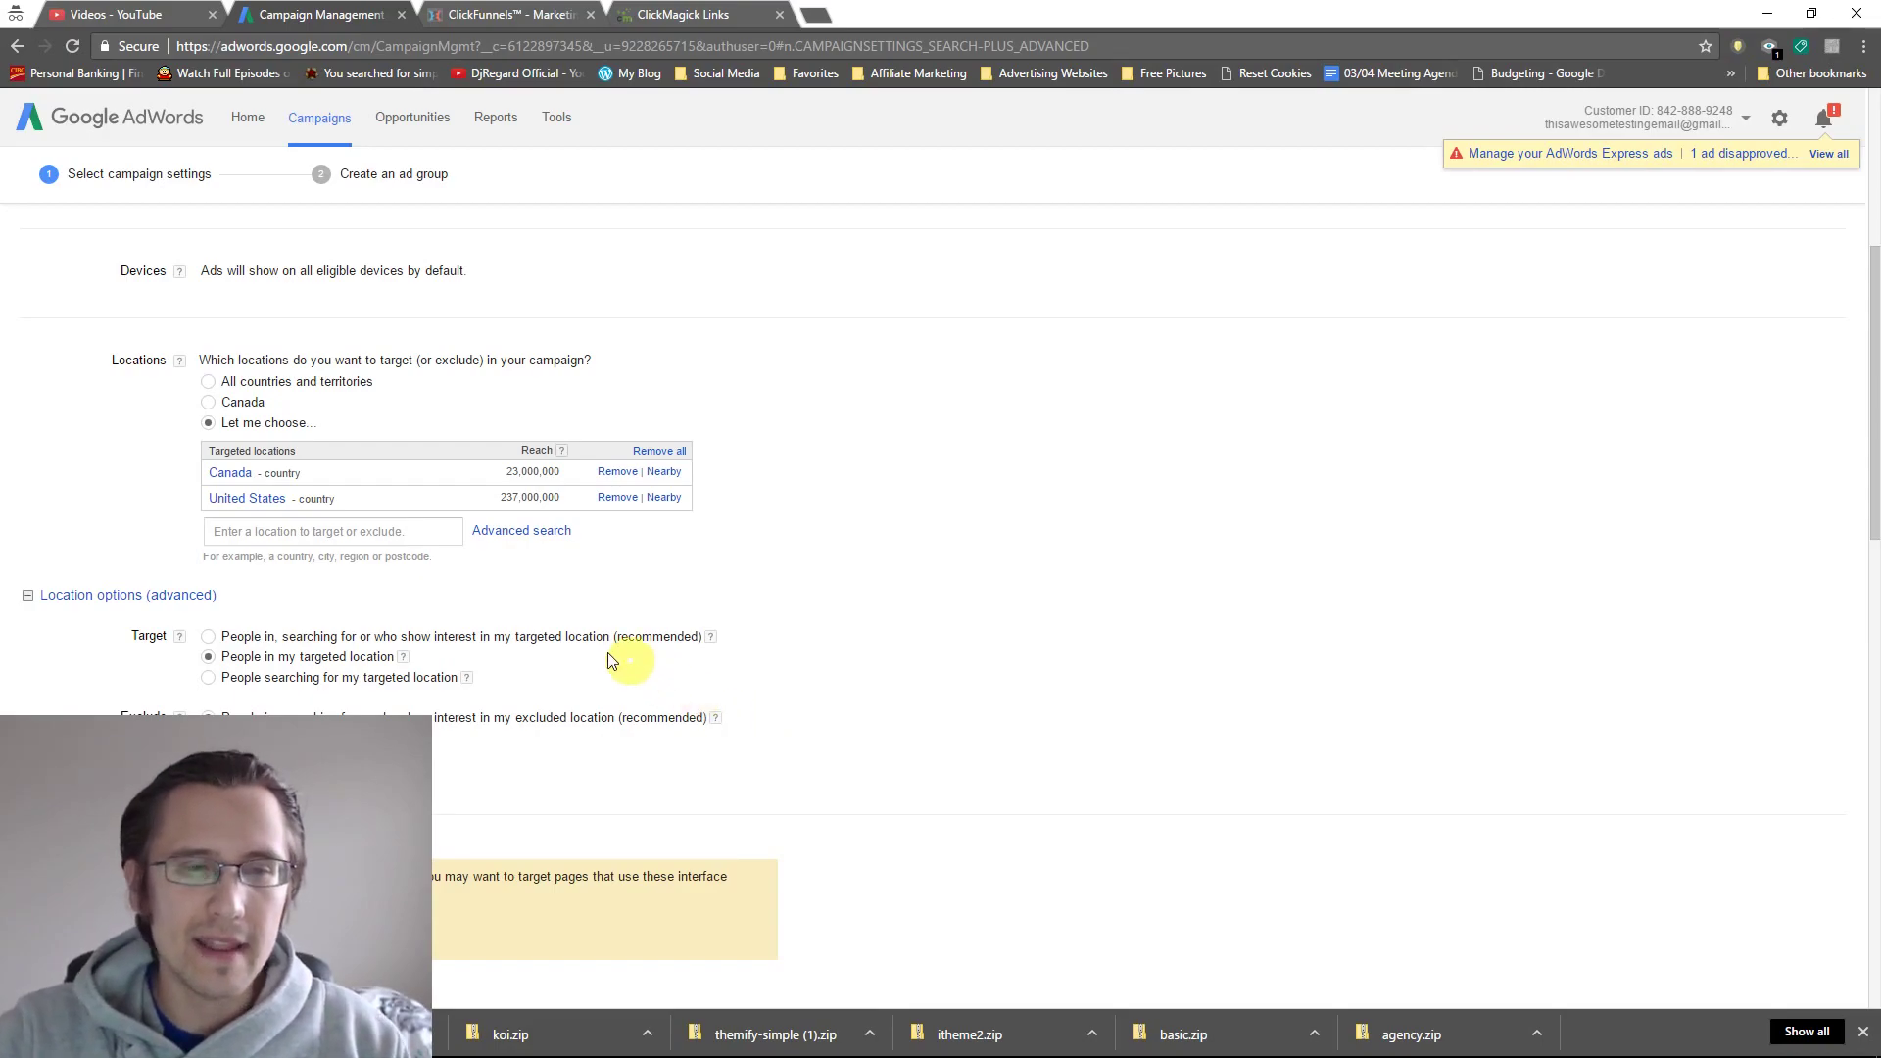
pyautogui.moveTo(608, 635); pyautogui.dragTo(264, 637)
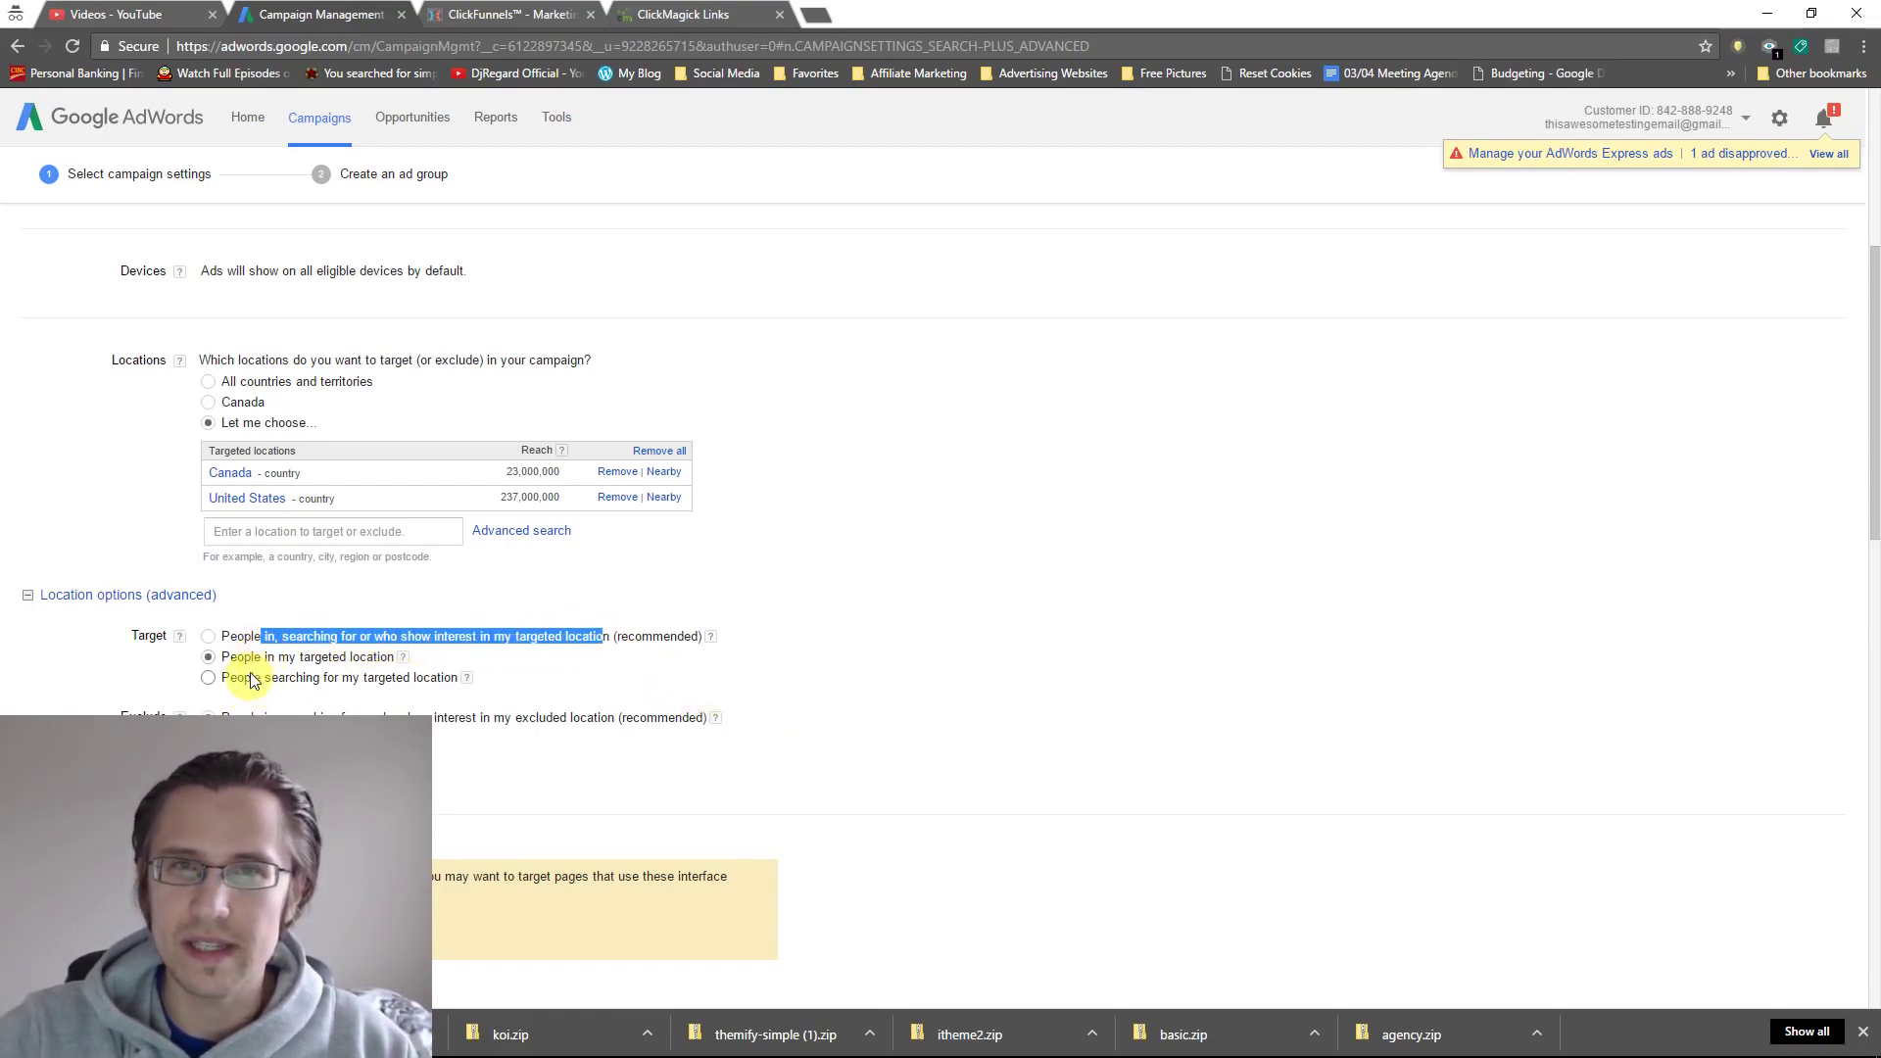
pyautogui.click(257, 653)
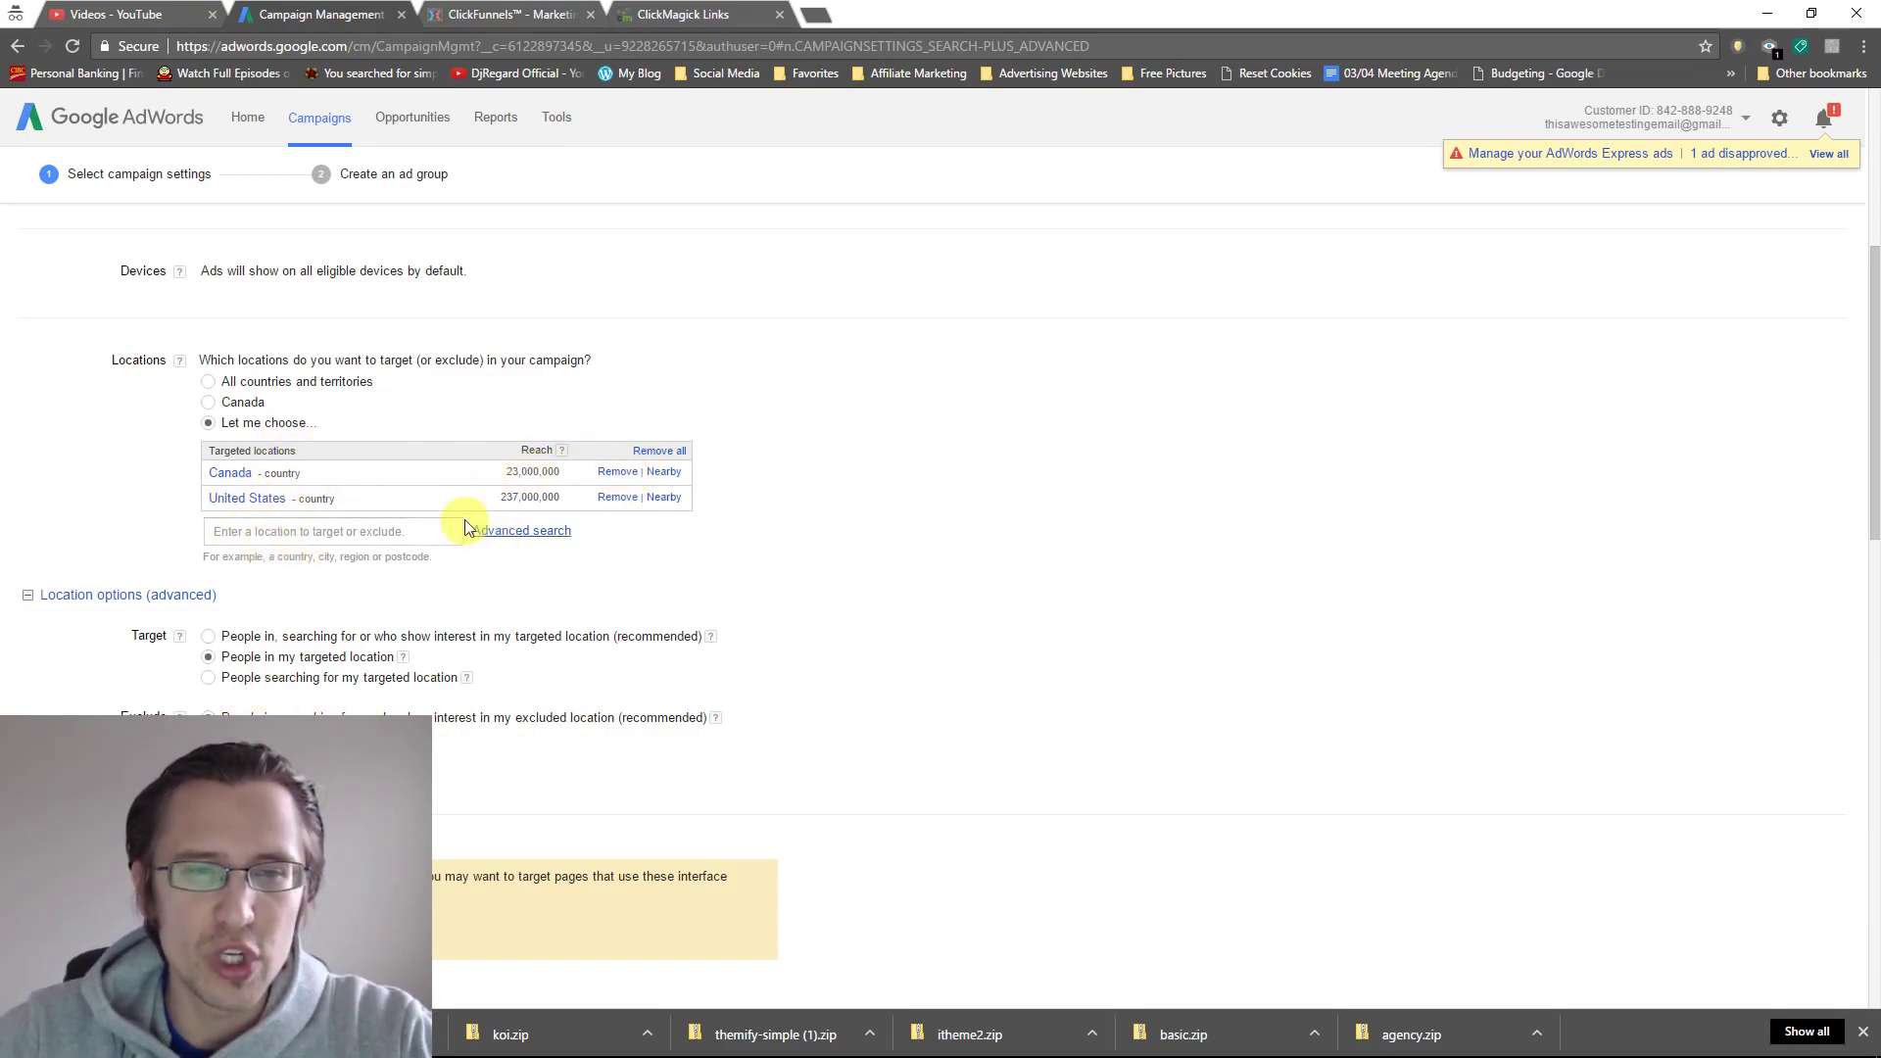
# Add Russia as an excluded location, then remove it so none remain.
pyautogui.click(316, 532)
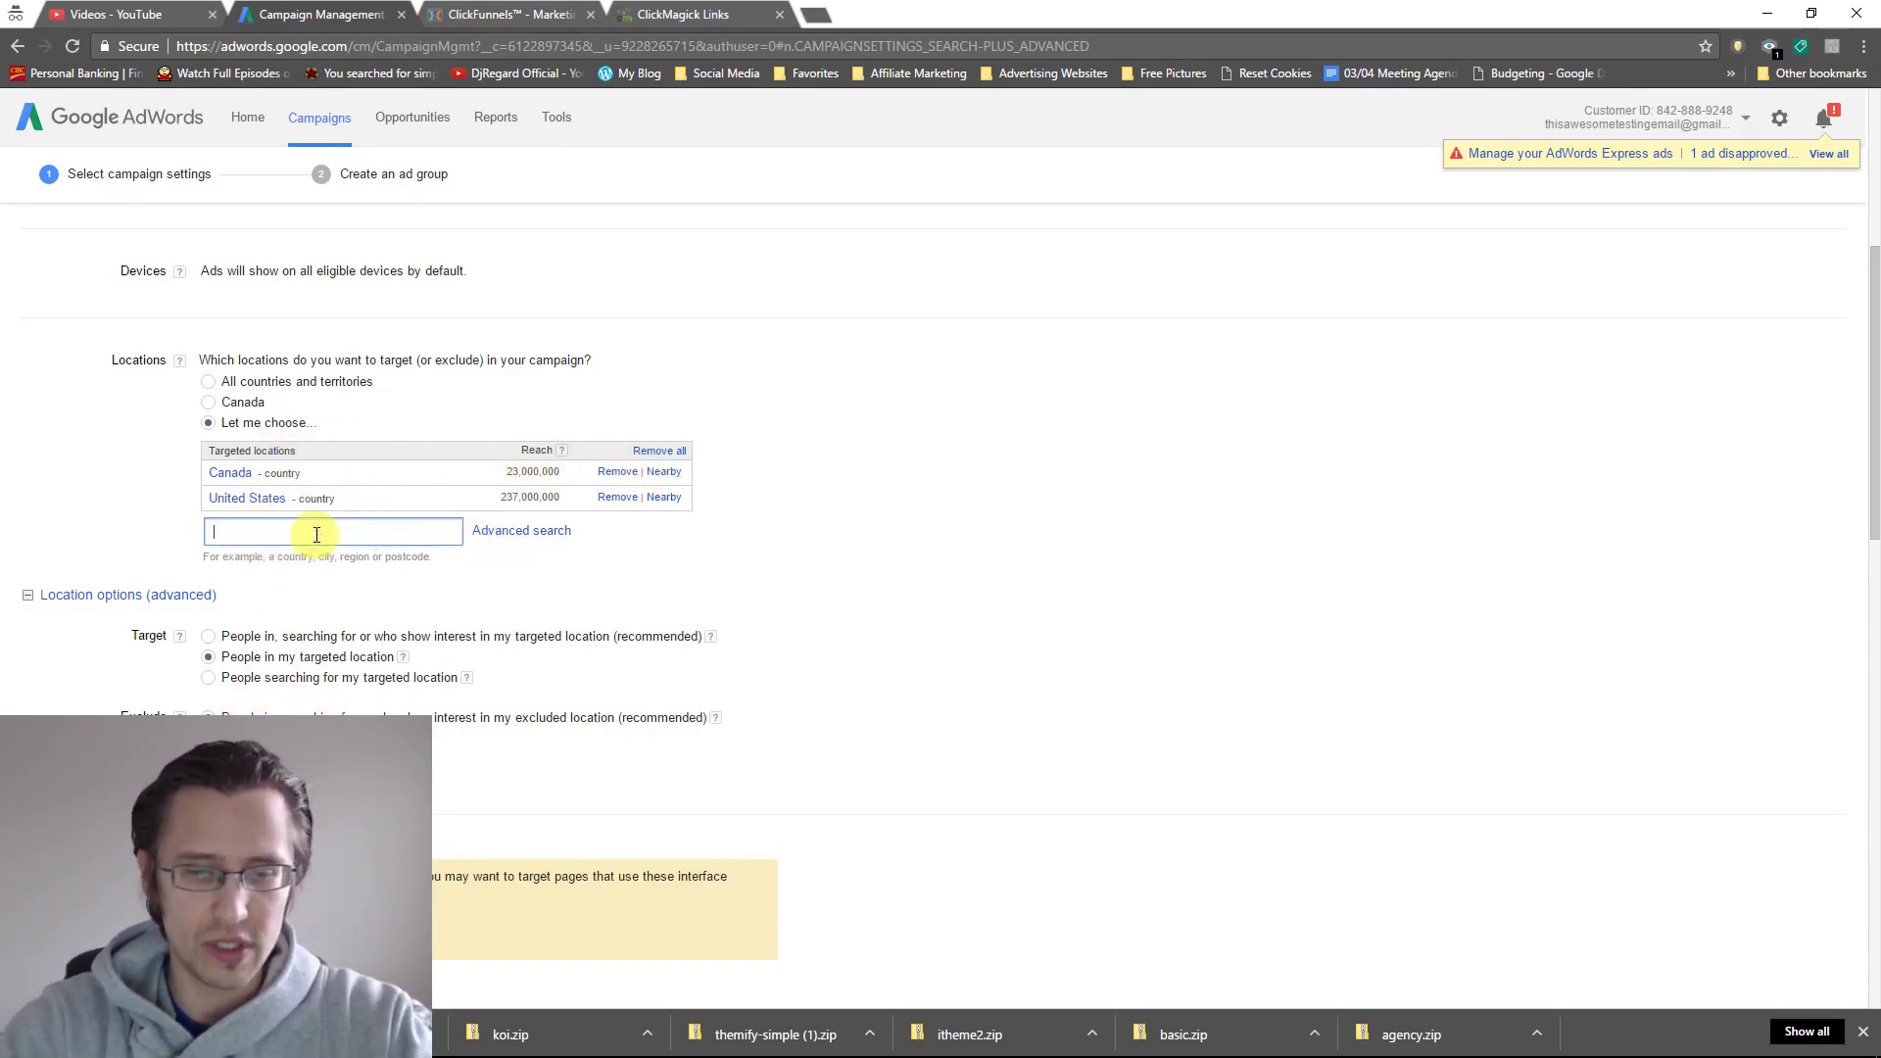
pyautogui.write('russia')
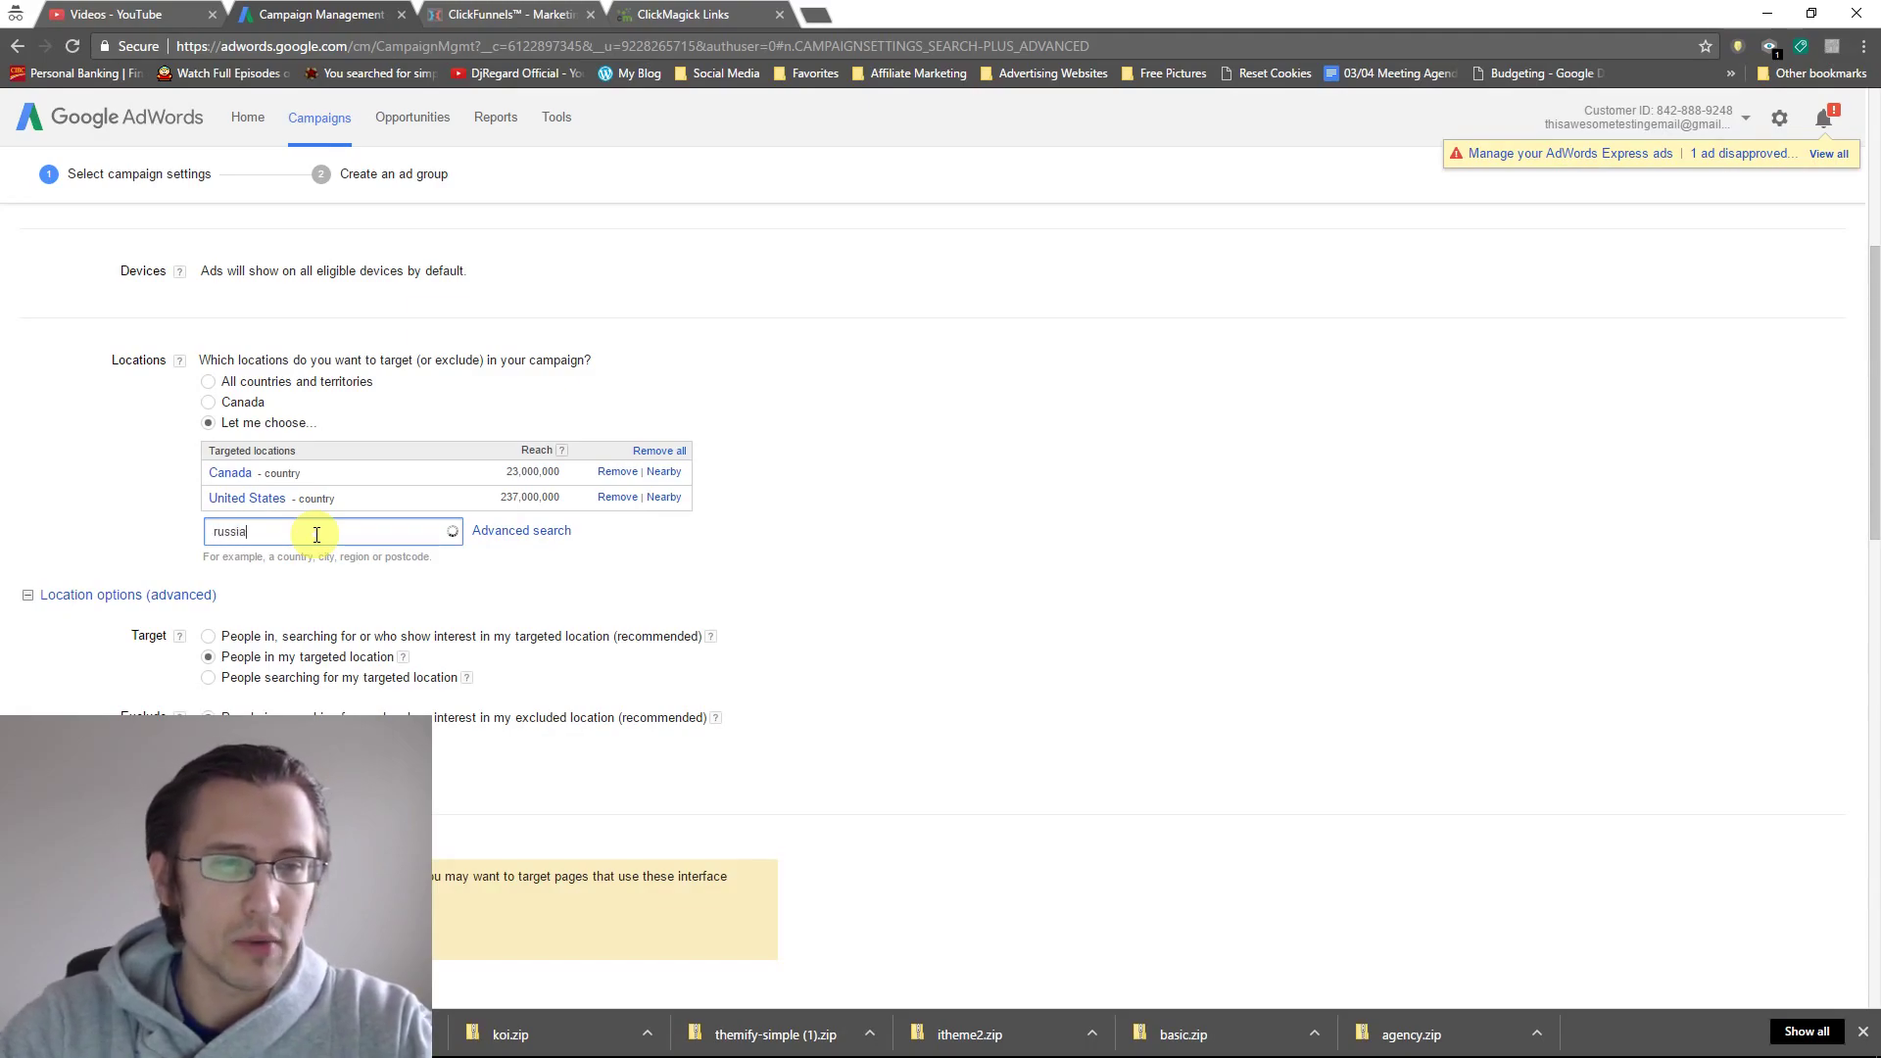
pyautogui.click(626, 579)
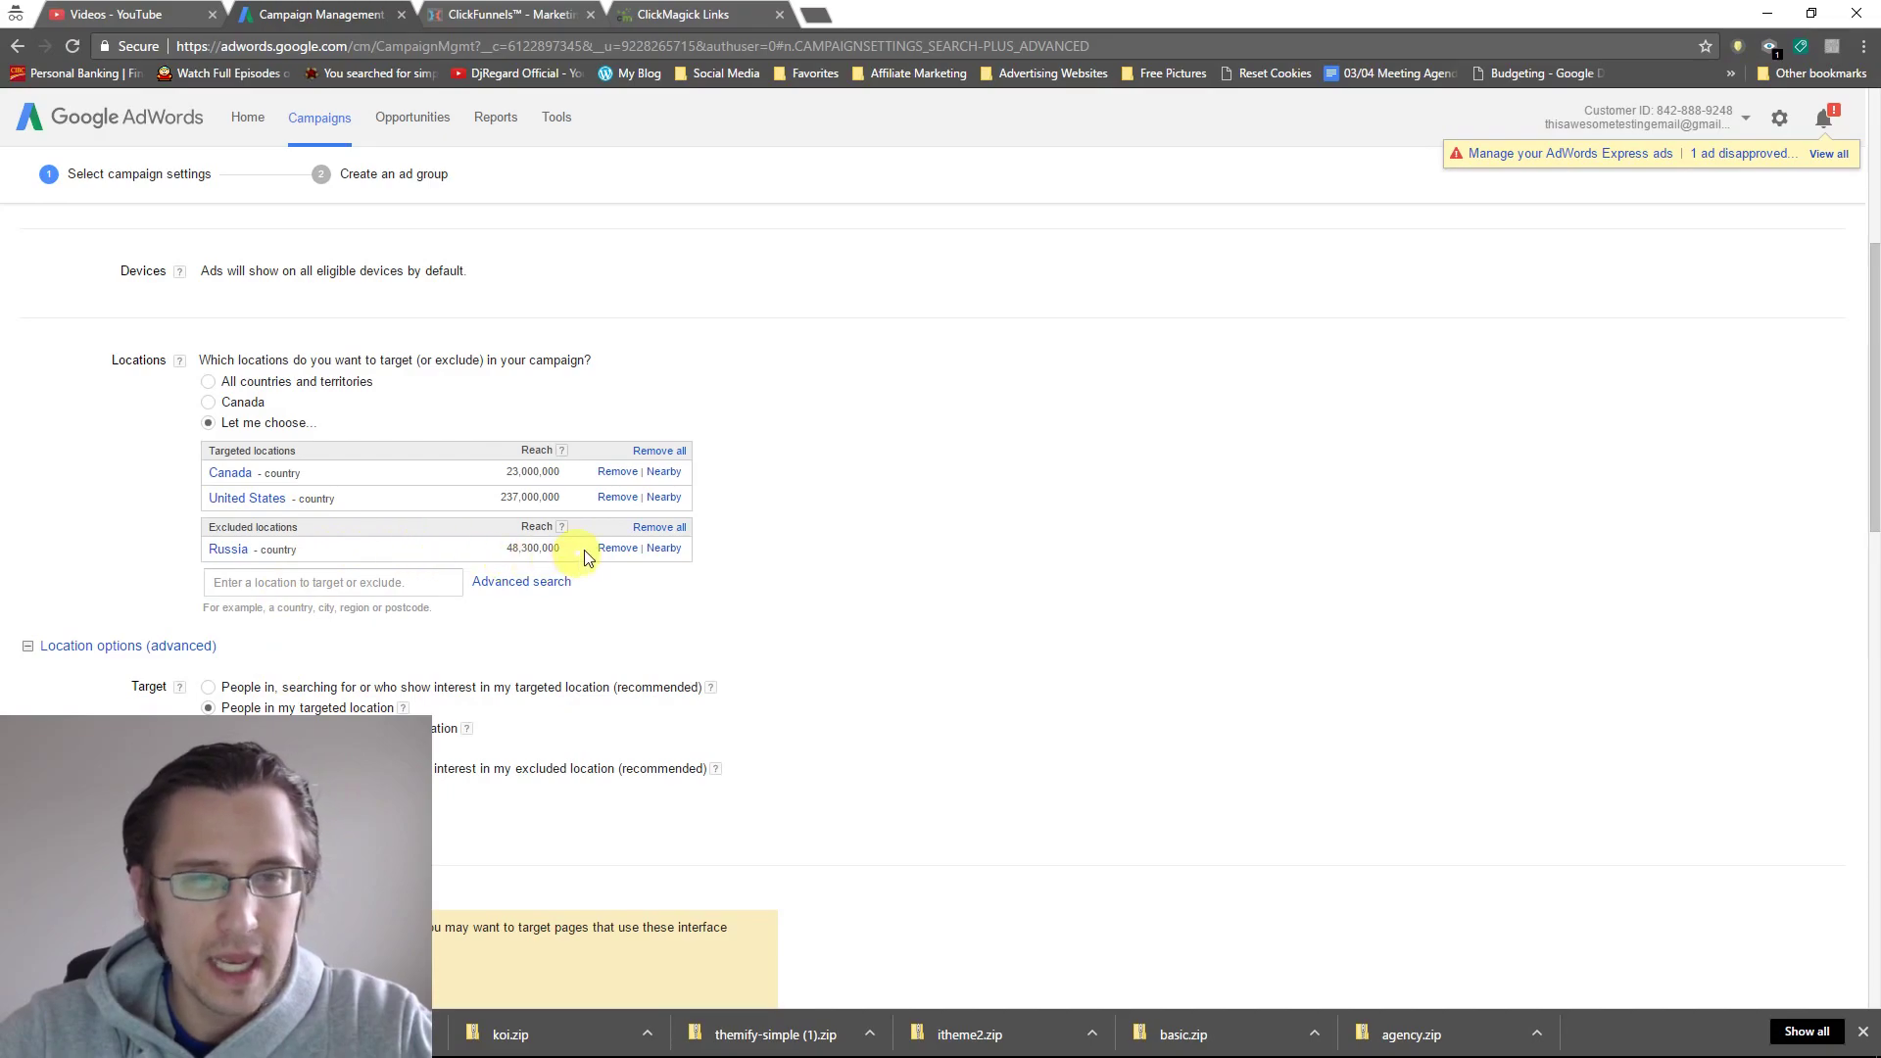
pyautogui.click(621, 552)
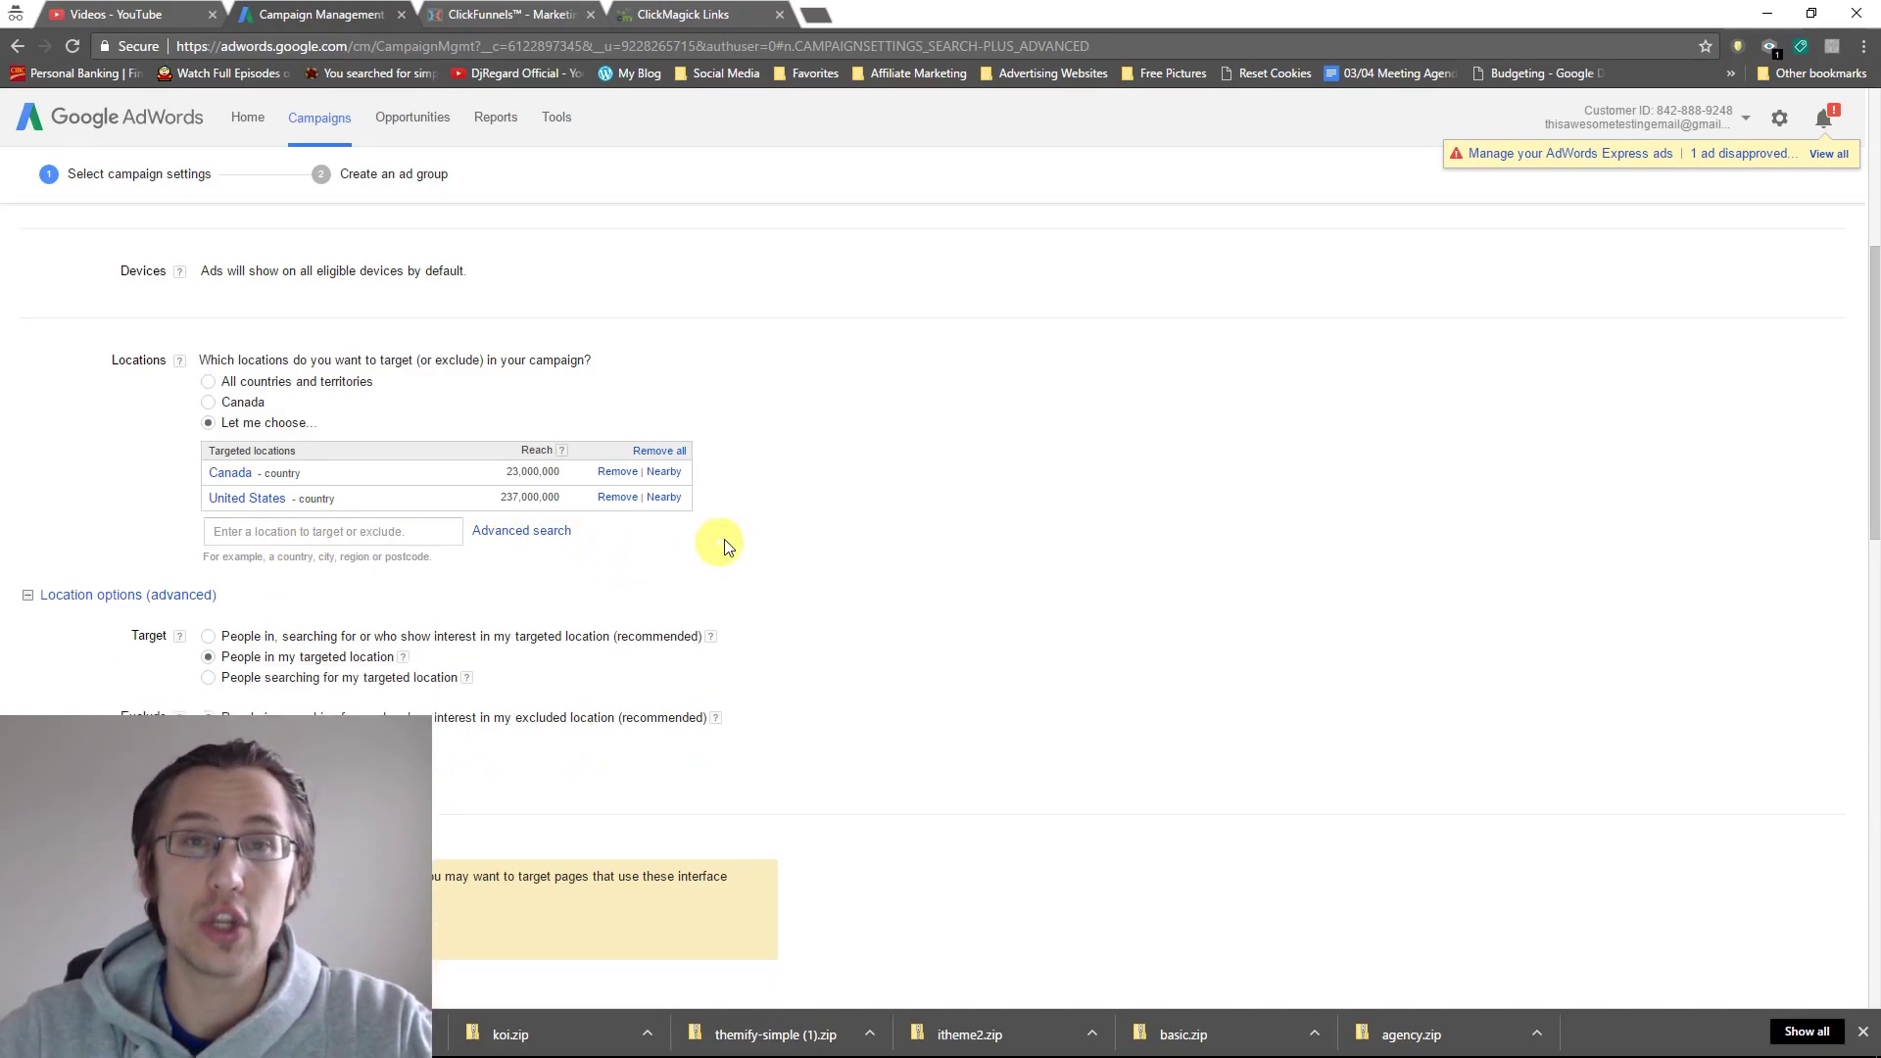
pyautogui.scroll(-3, 802, 560)
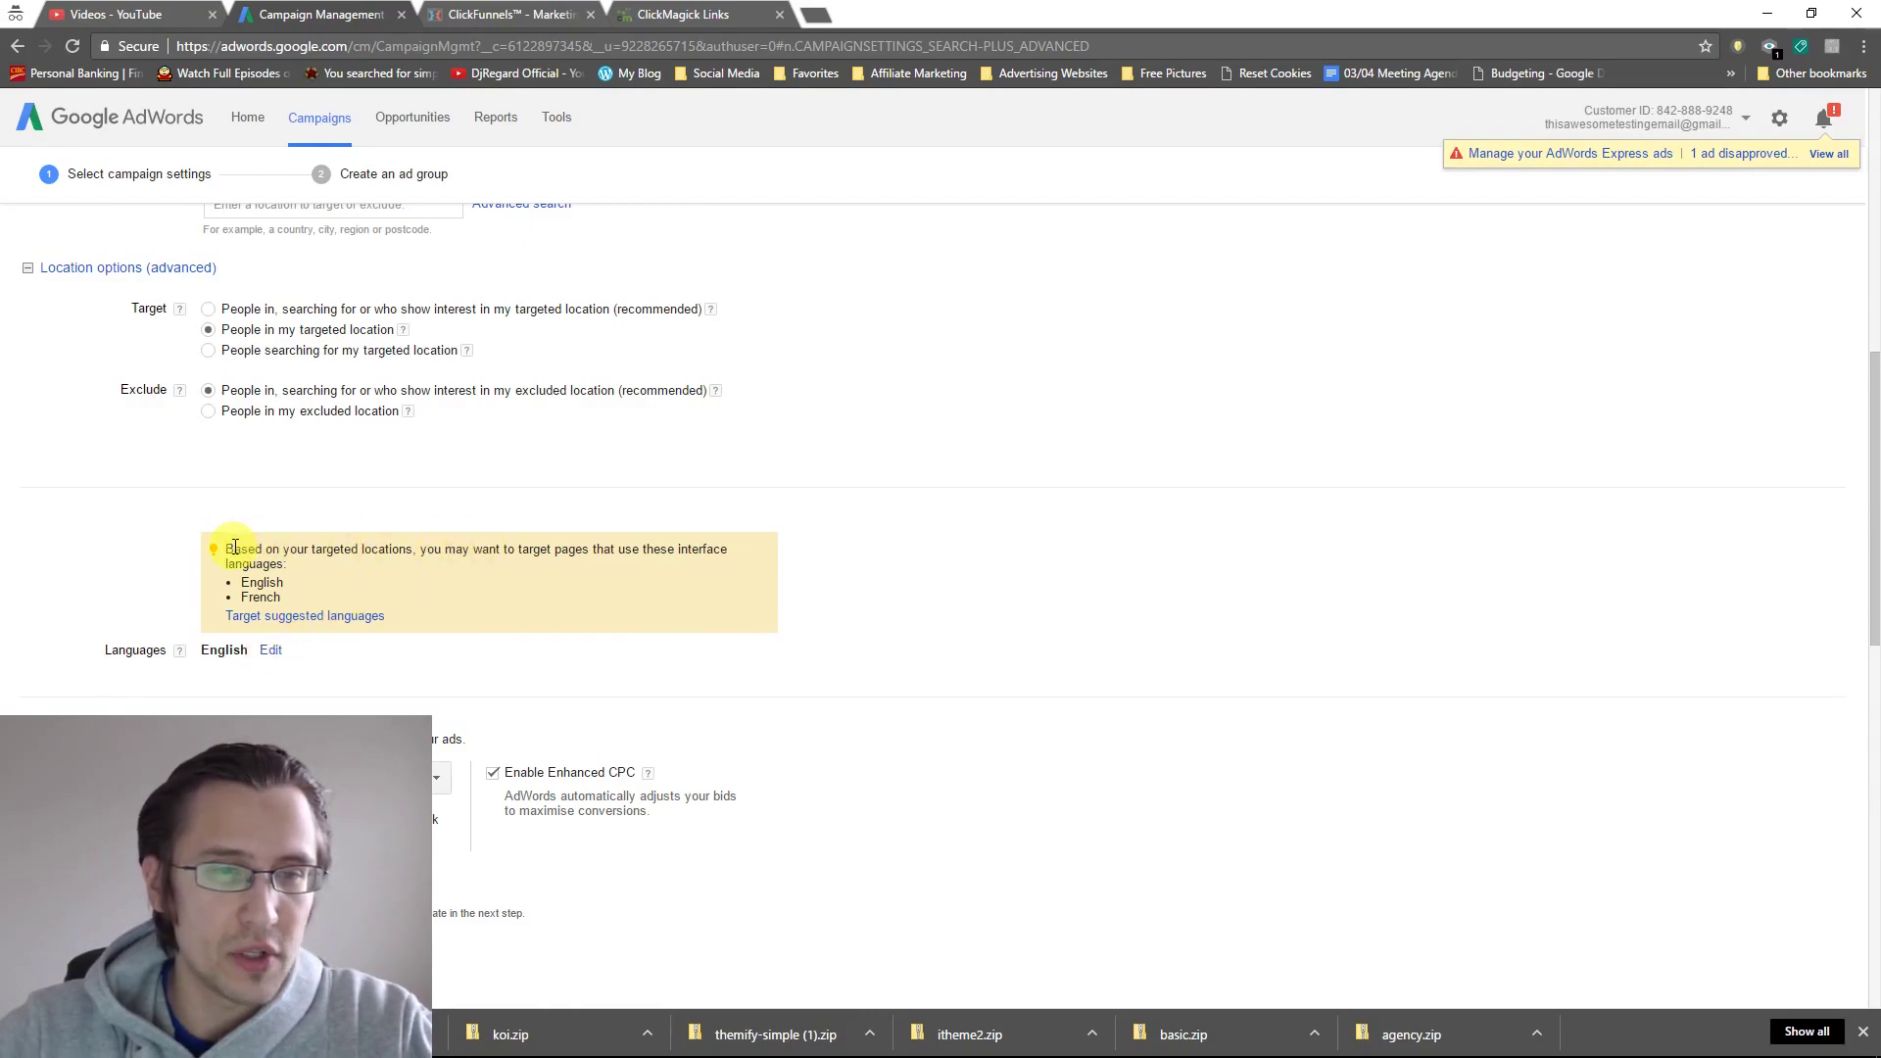
pyautogui.moveTo(233, 550); pyautogui.dragTo(275, 592)
pyautogui.click(262, 590)
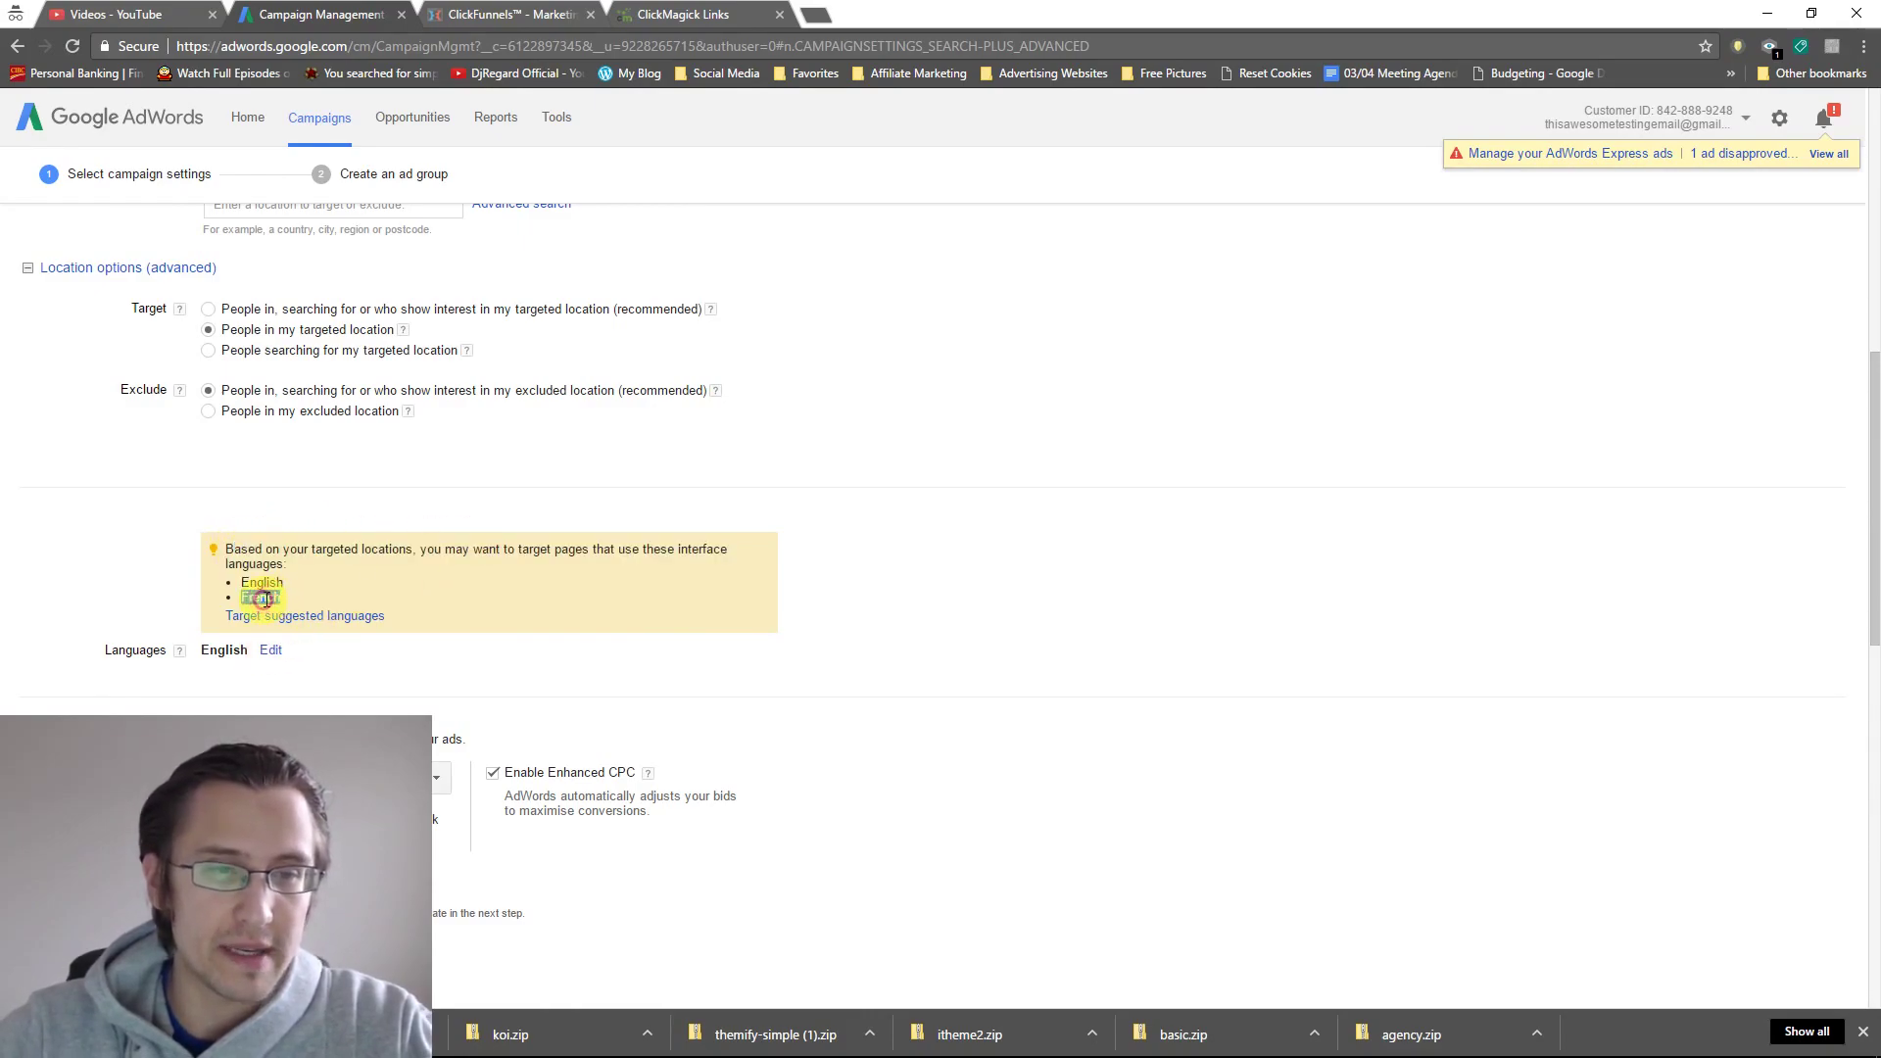
pyautogui.scroll(2, 506, 546)
pyautogui.scroll(2, 505, 545)
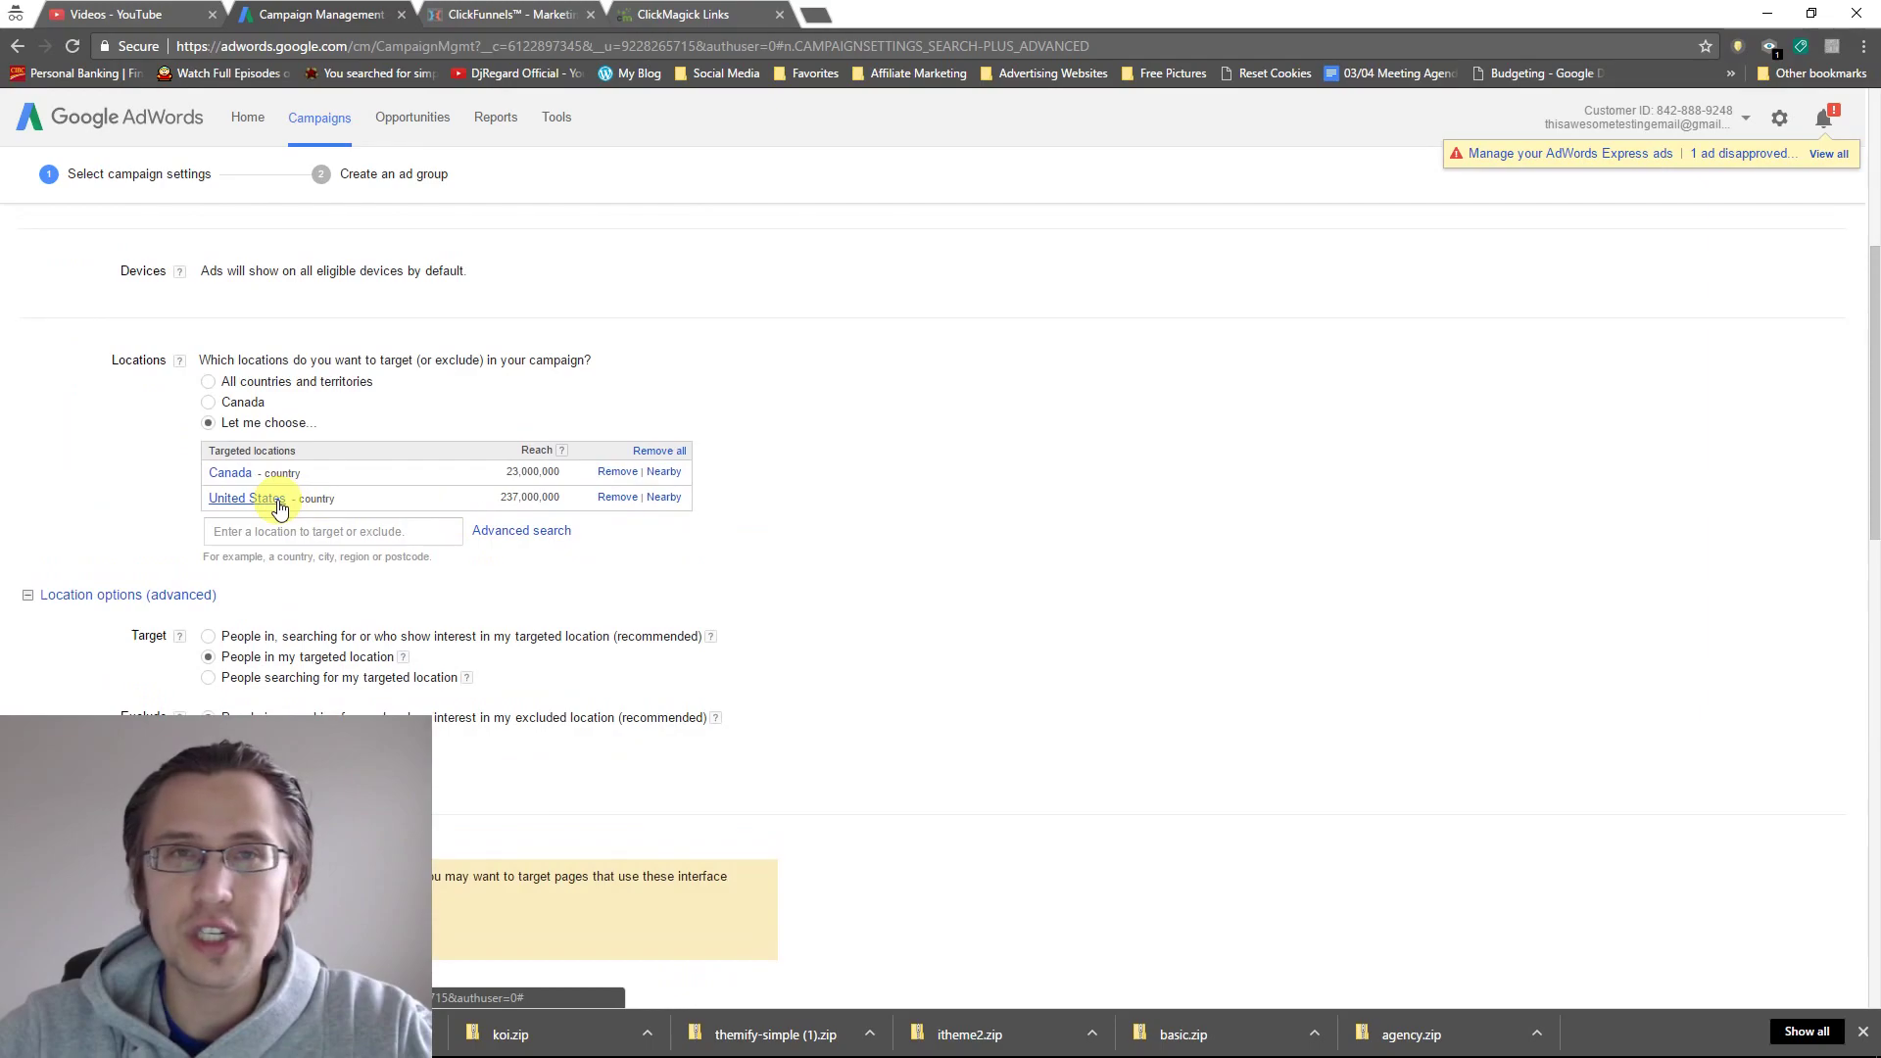
pyautogui.scroll(-2, 450, 784)
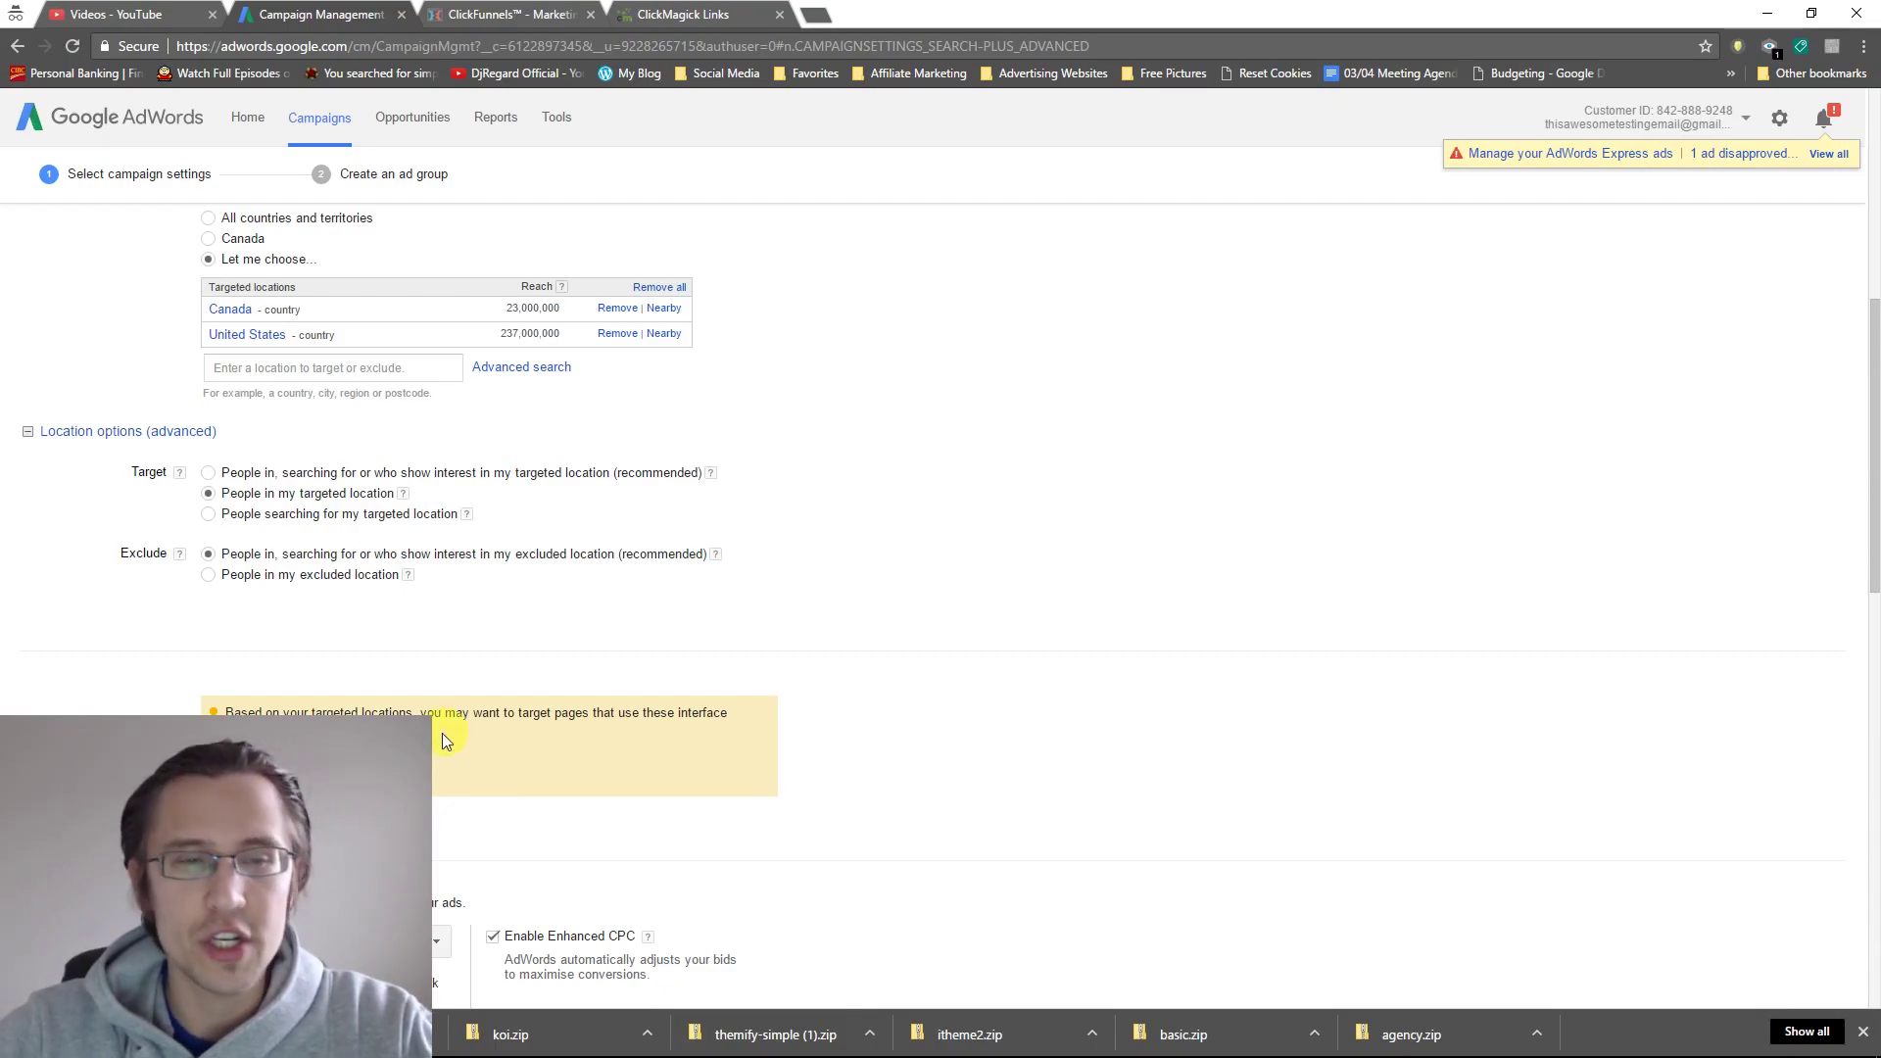
pyautogui.scroll(-5, 237, 550)
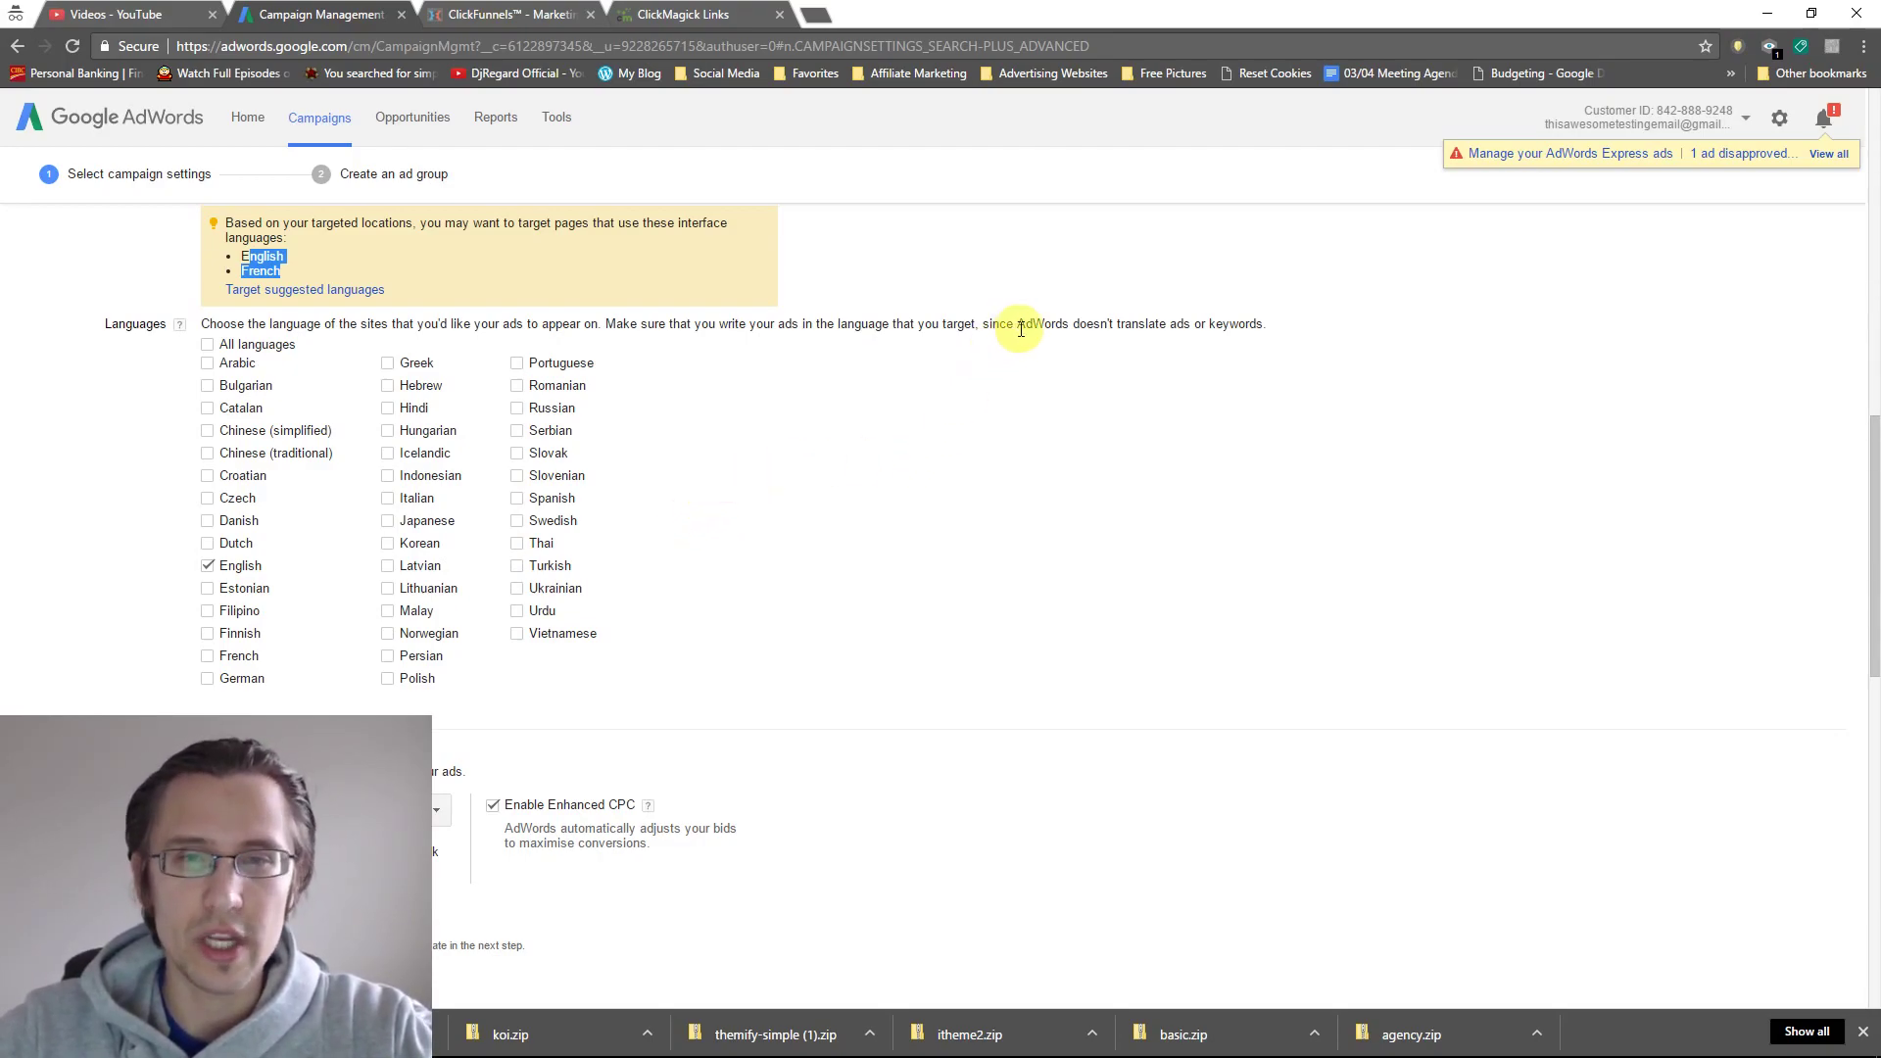
pyautogui.moveTo(986, 324); pyautogui.dragTo(1263, 342)
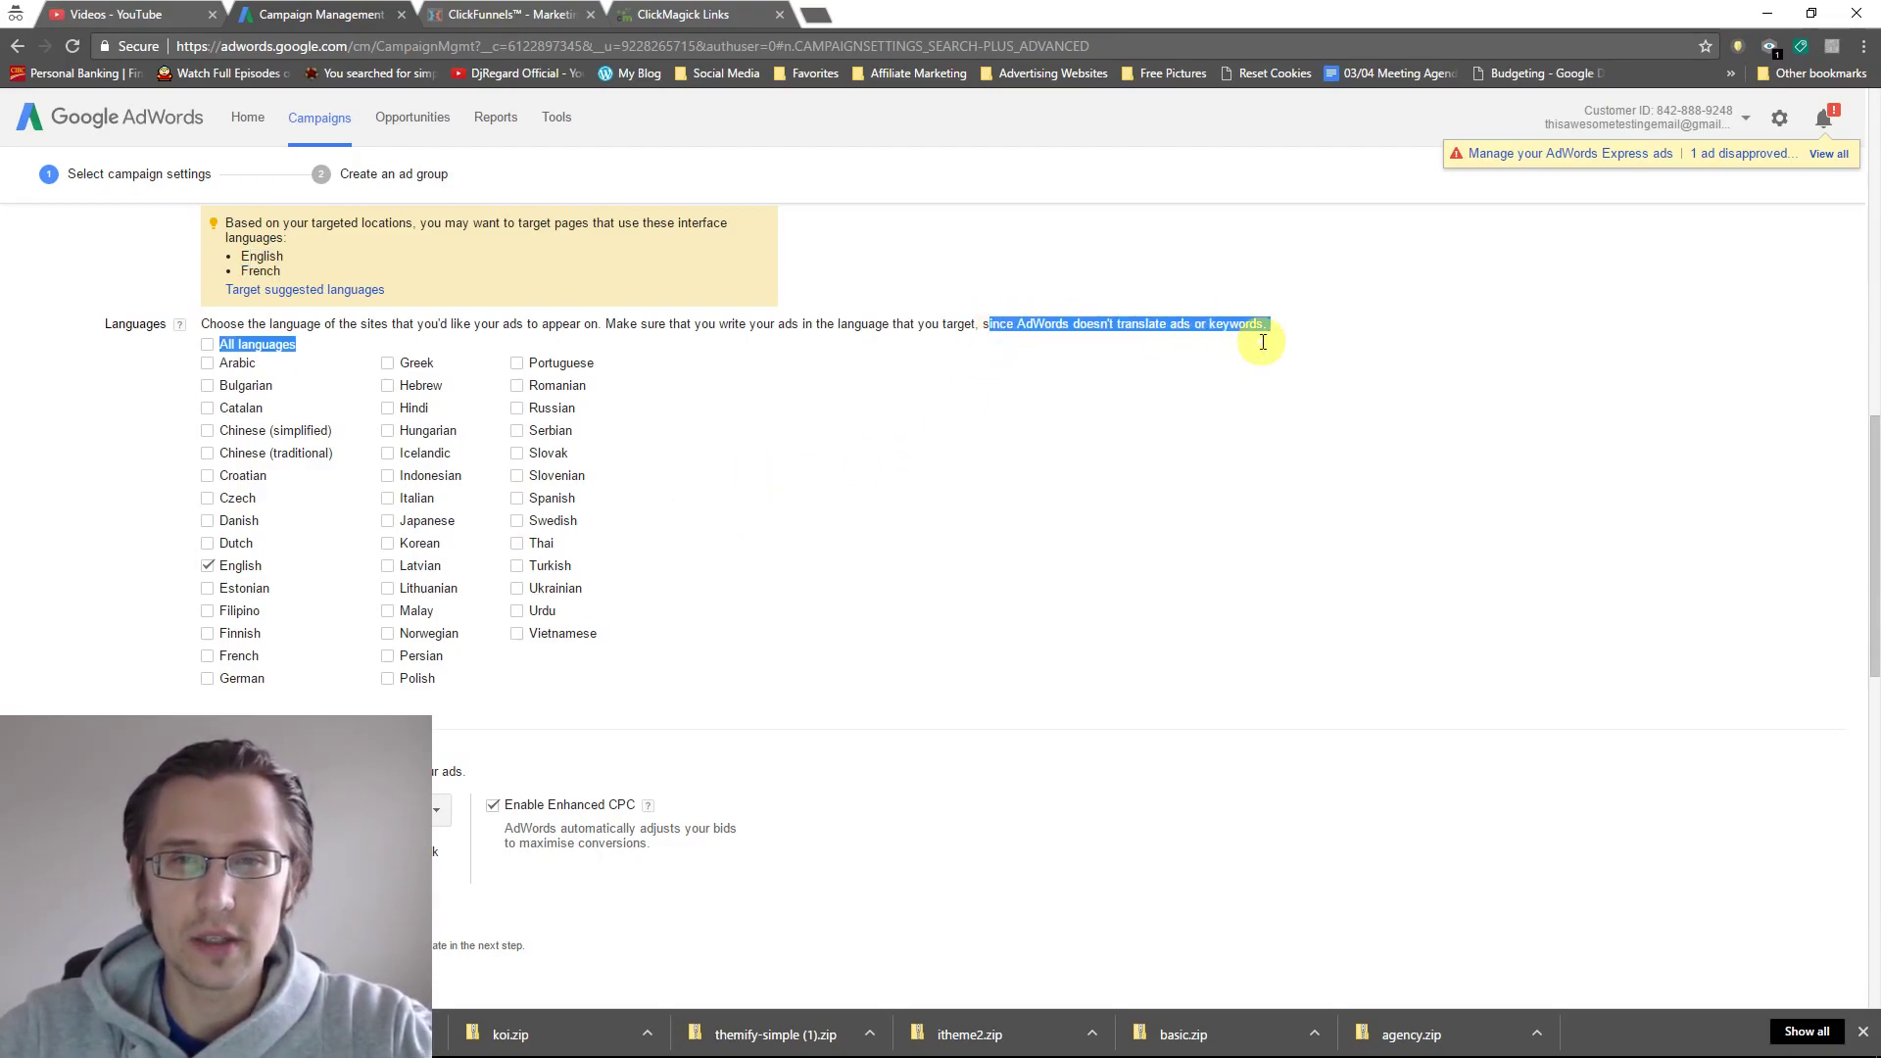
pyautogui.click(1105, 335)
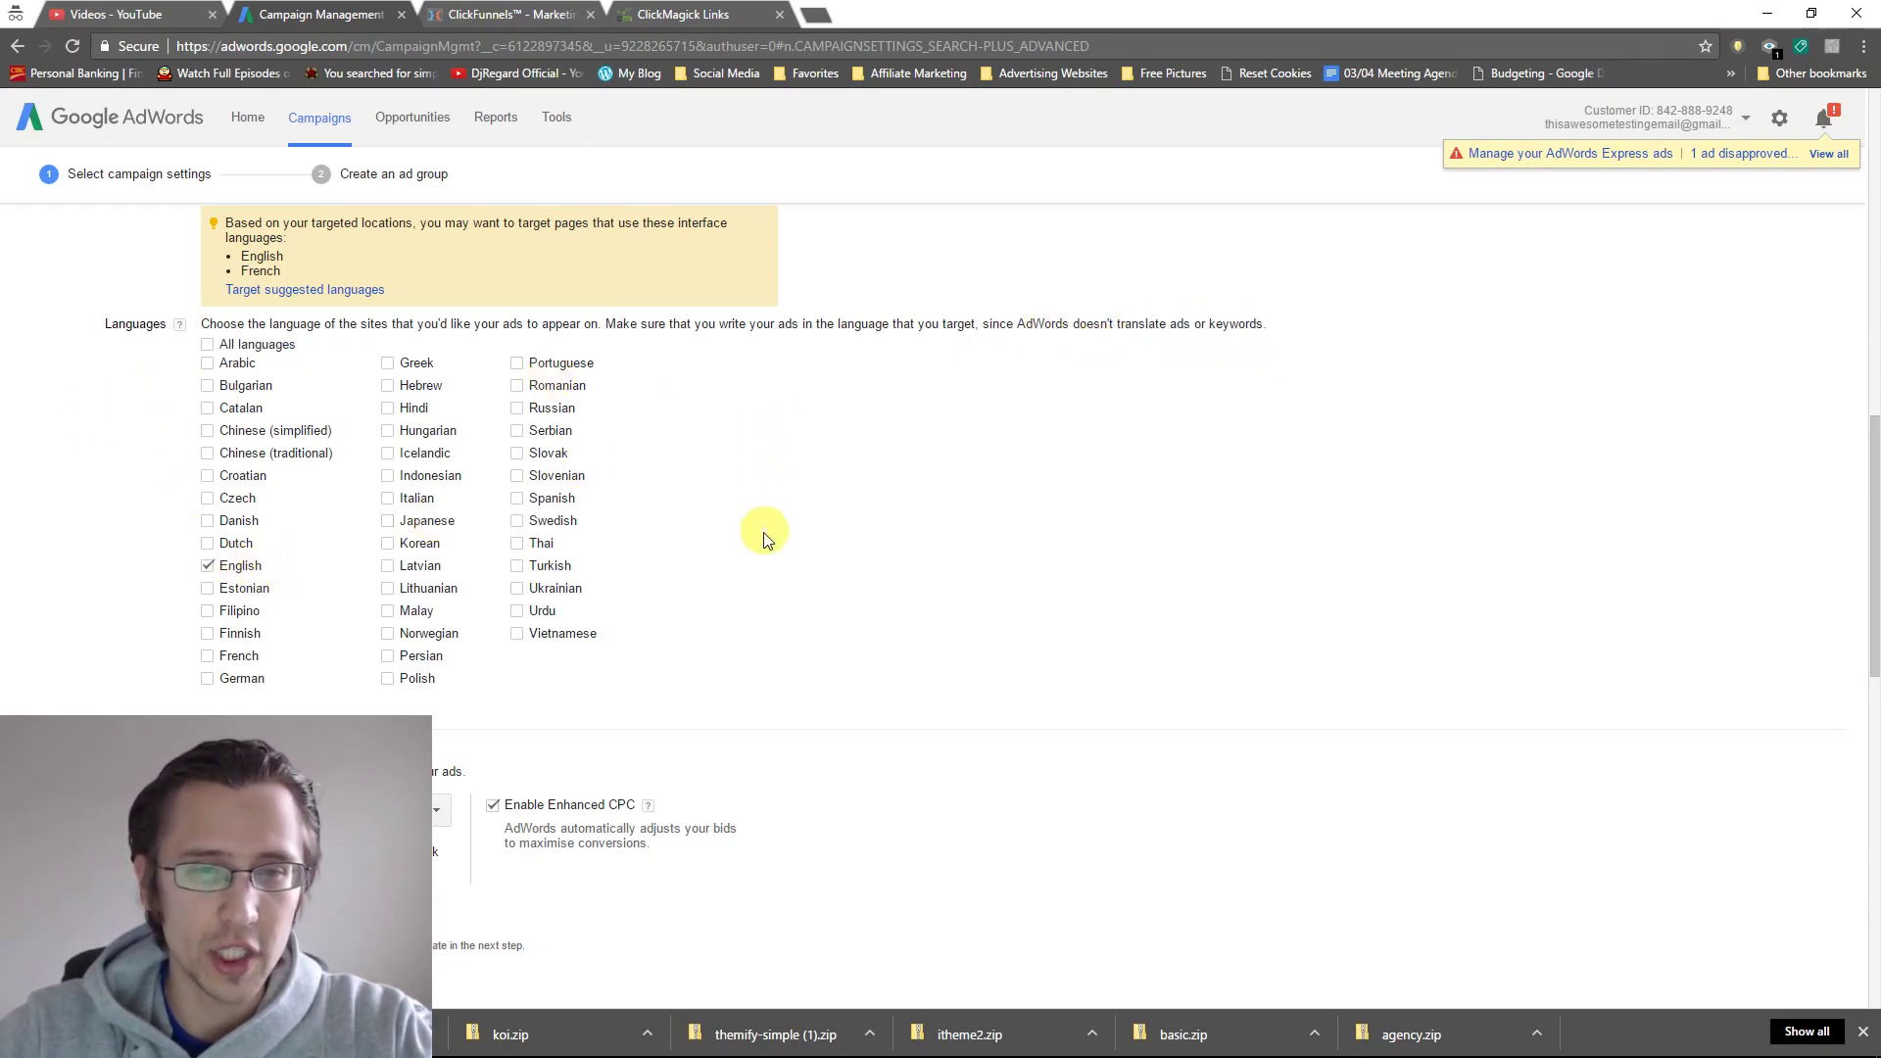
pyautogui.scroll(-2, 632, 593)
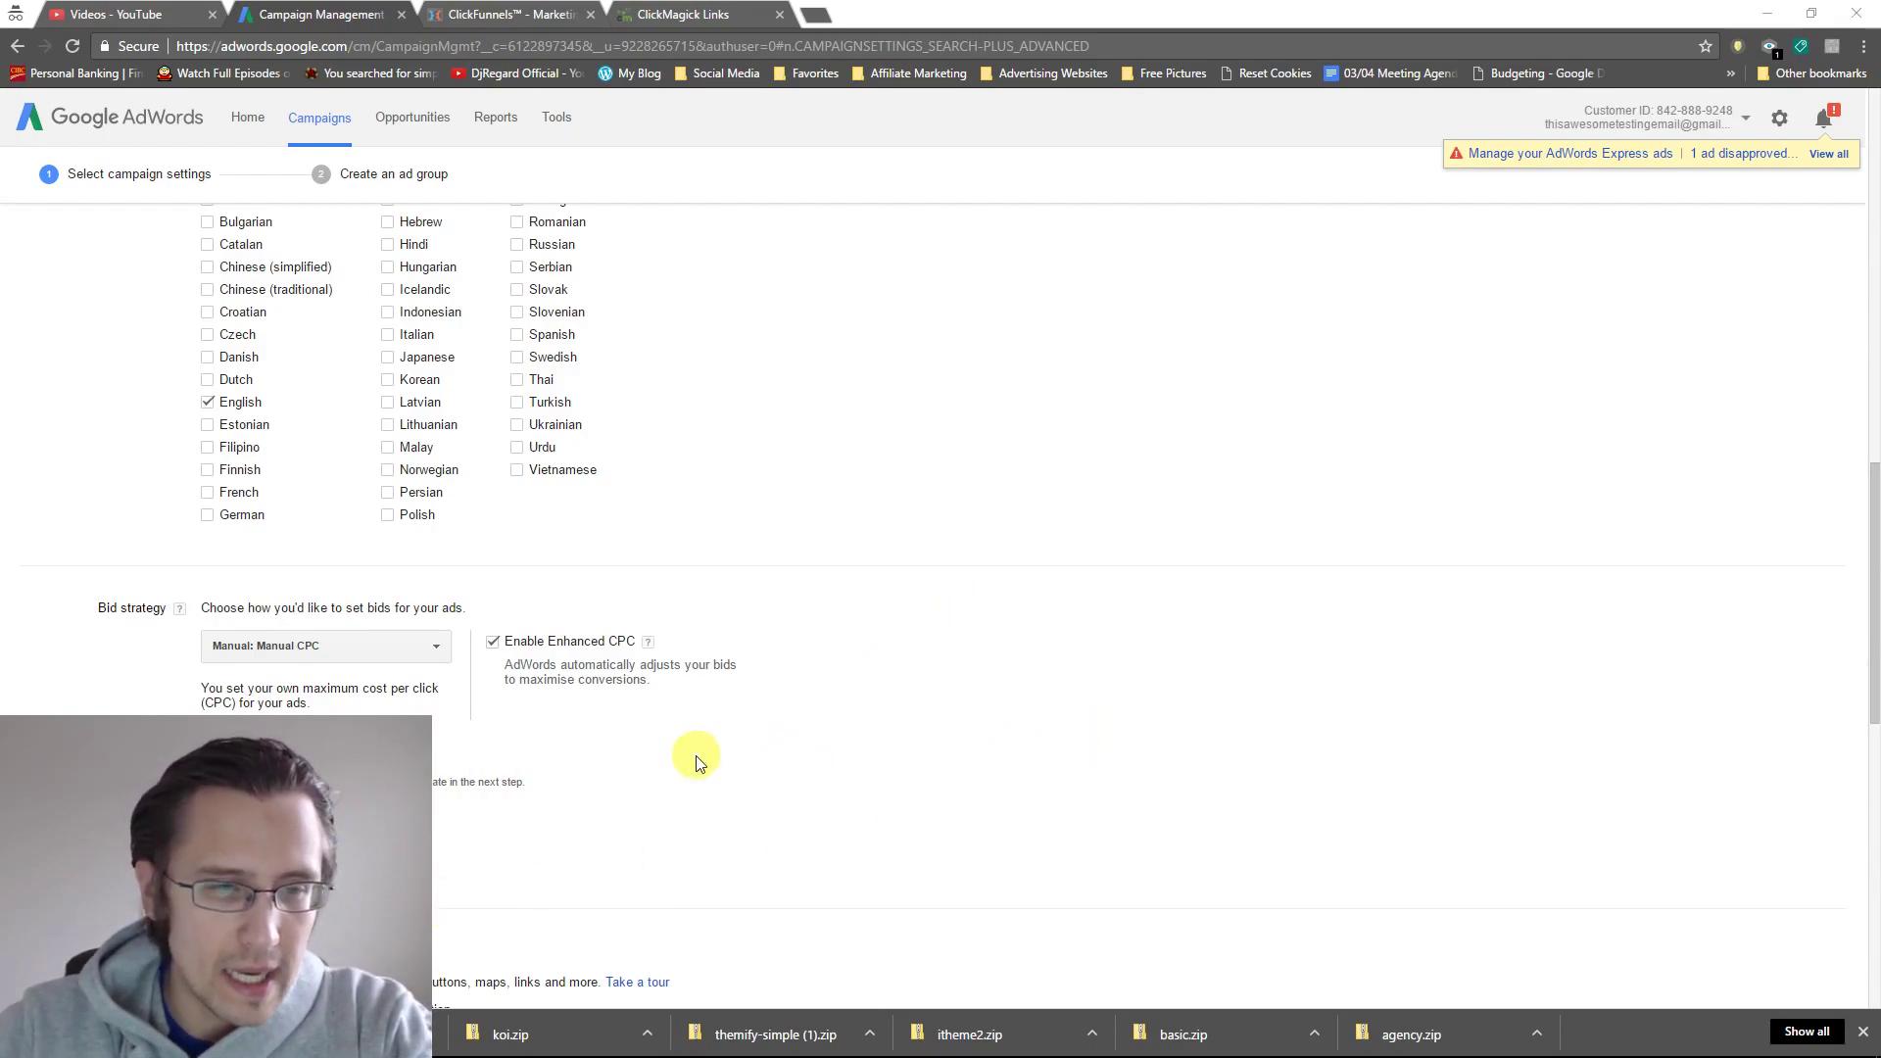
pyautogui.click(325, 651)
pyautogui.click(319, 649)
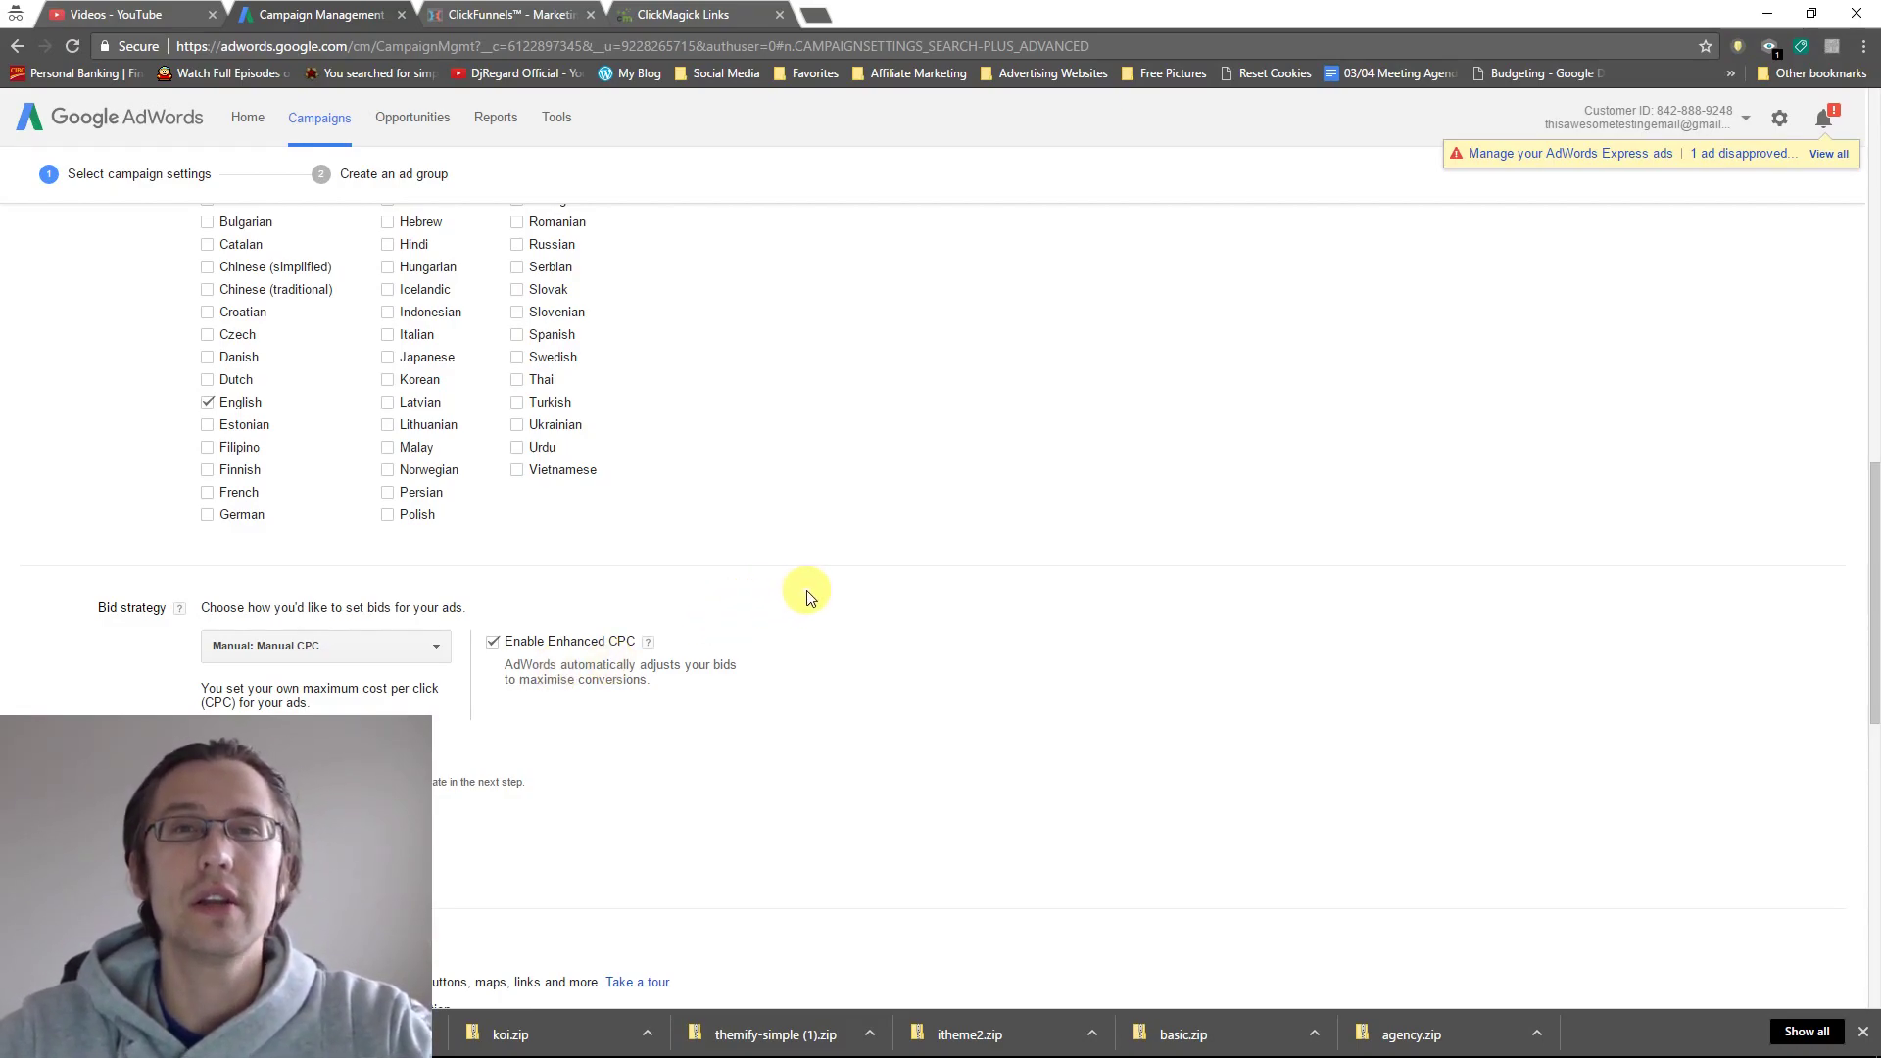
# Keep Manual CPC as the bid strategy, noting its Enhanced CPC option.
pyautogui.scroll(-3, 844, 584)
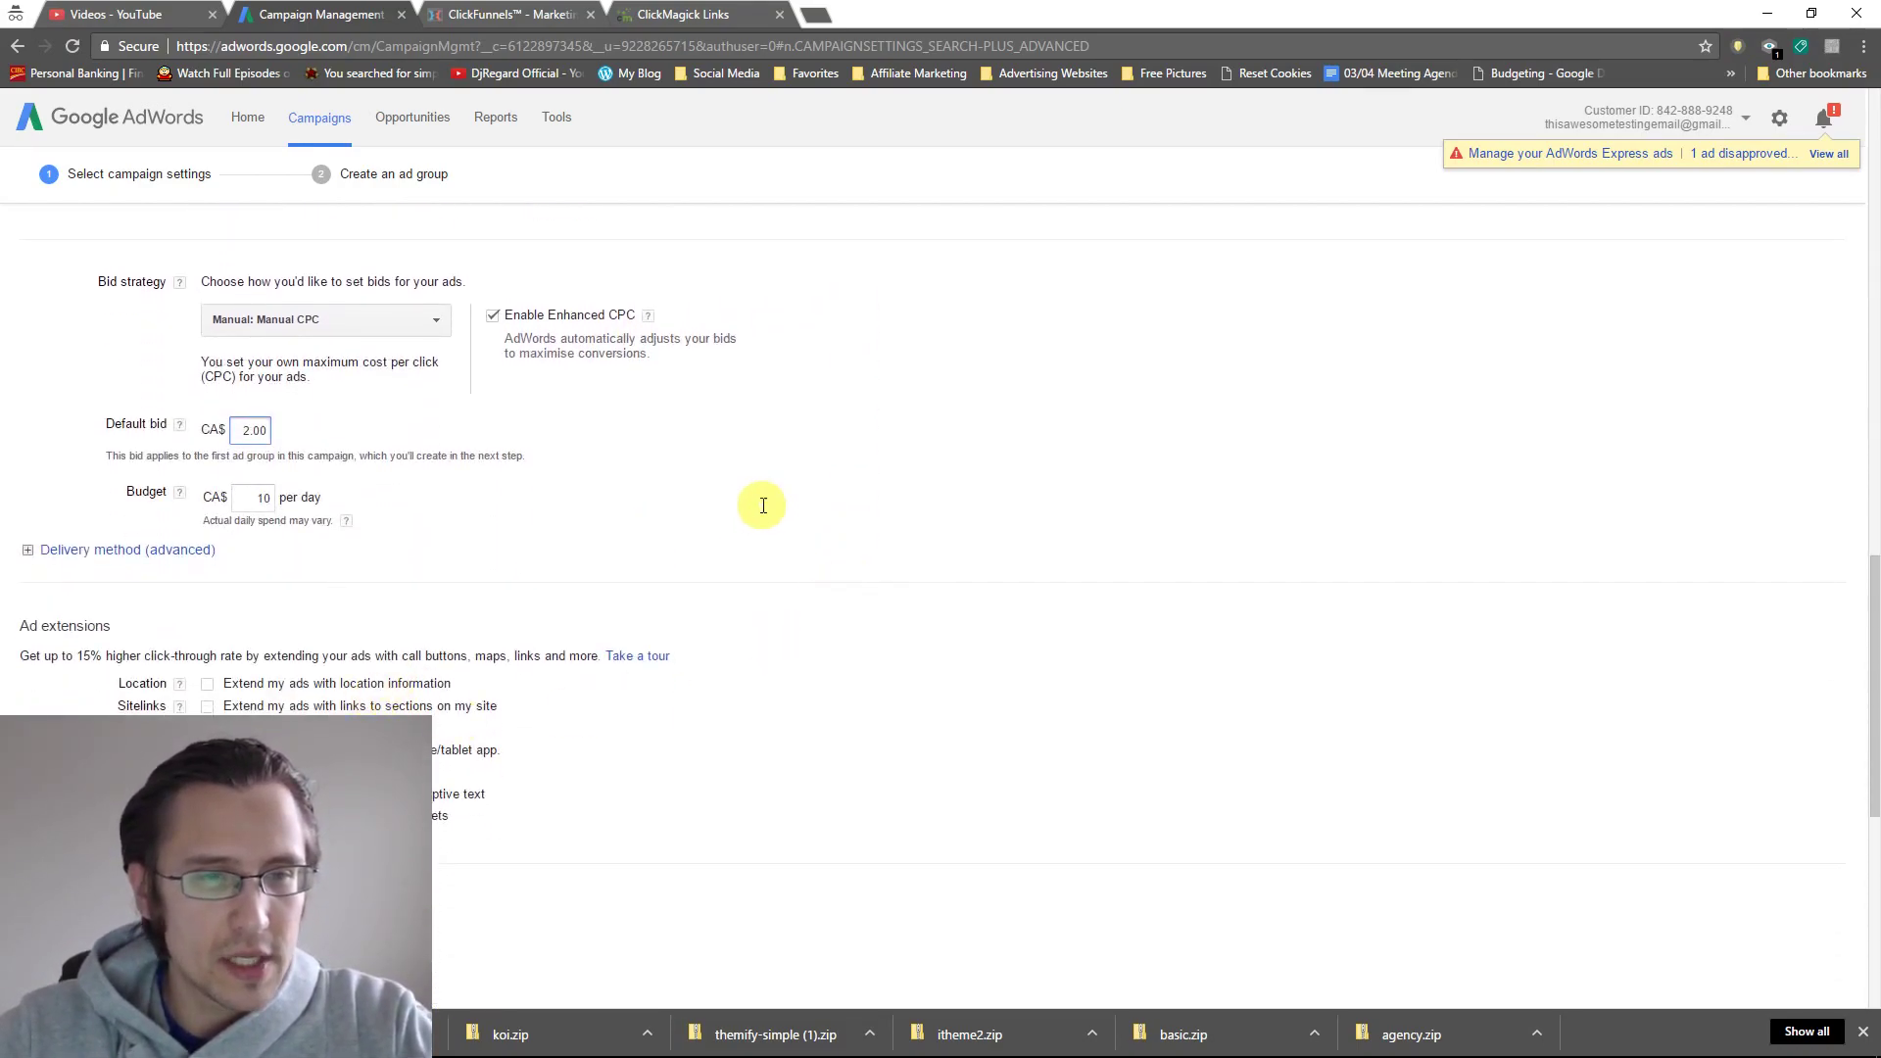
pyautogui.scroll(2, 745, 506)
pyautogui.click(321, 487)
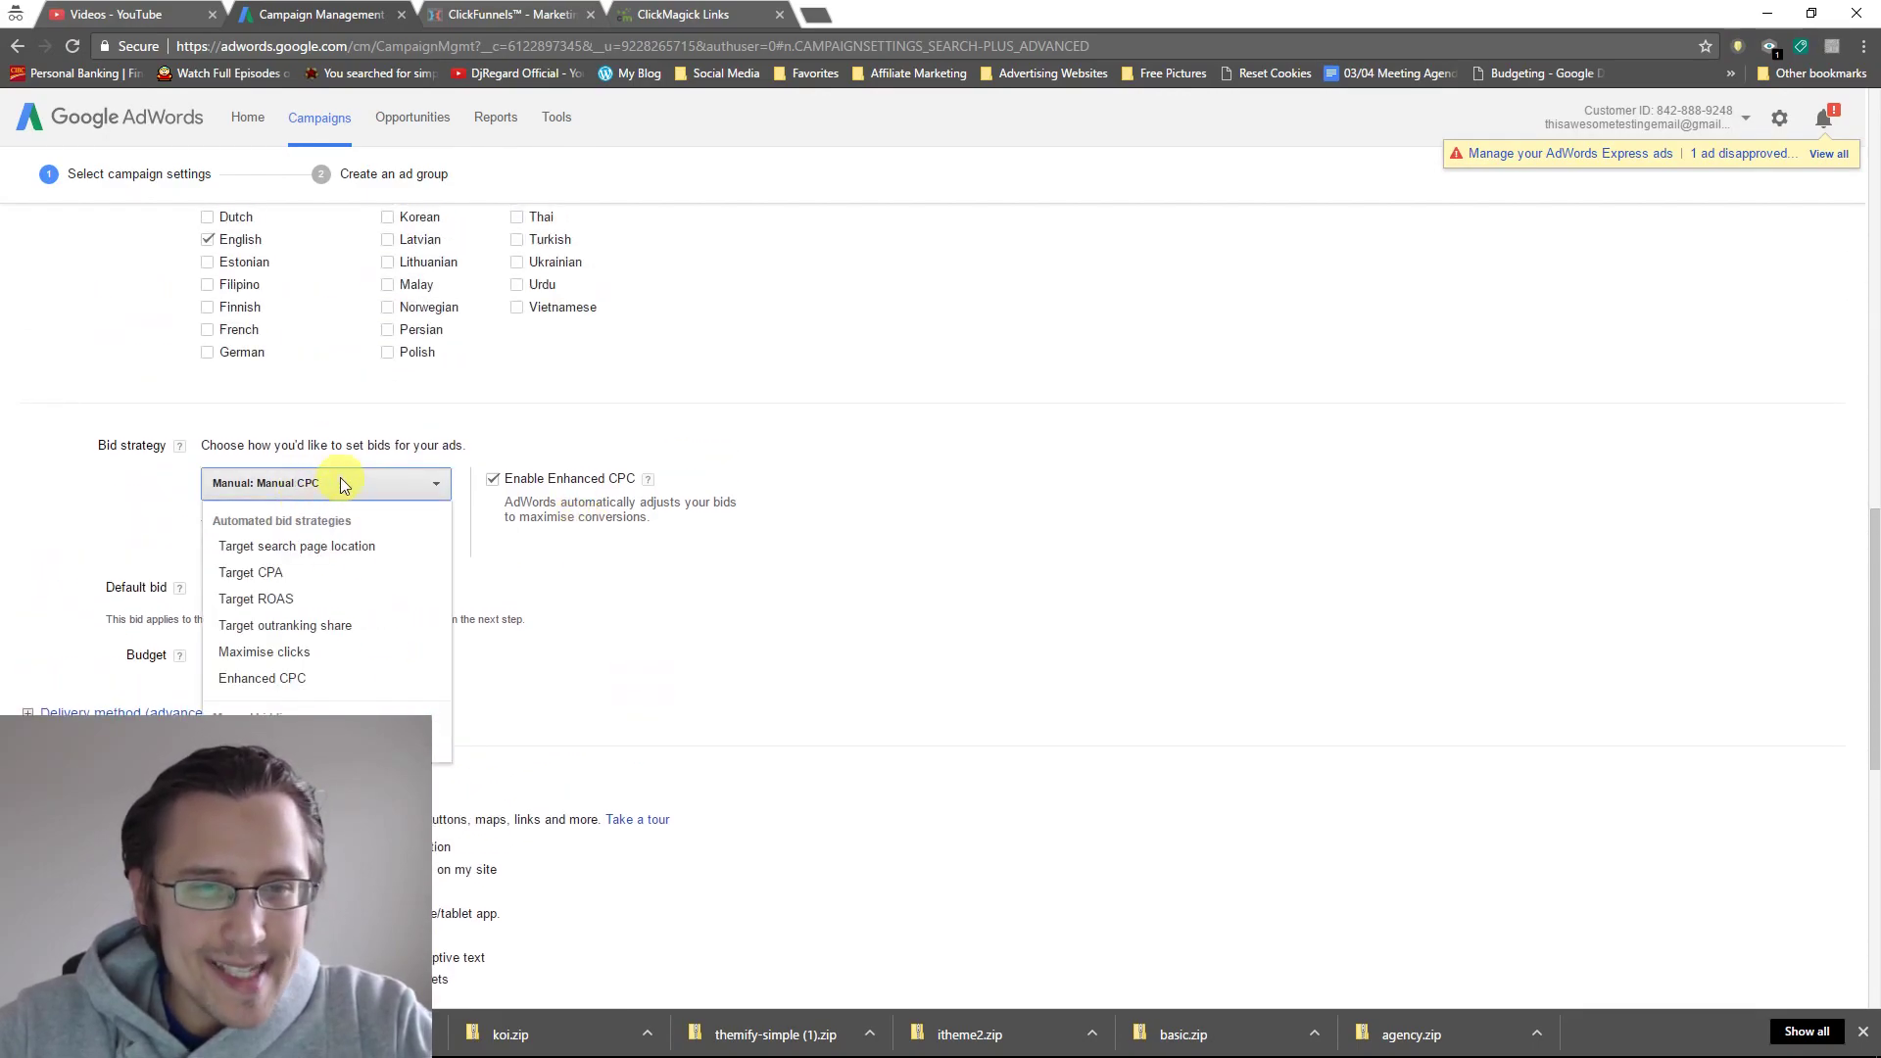
pyautogui.click(339, 480)
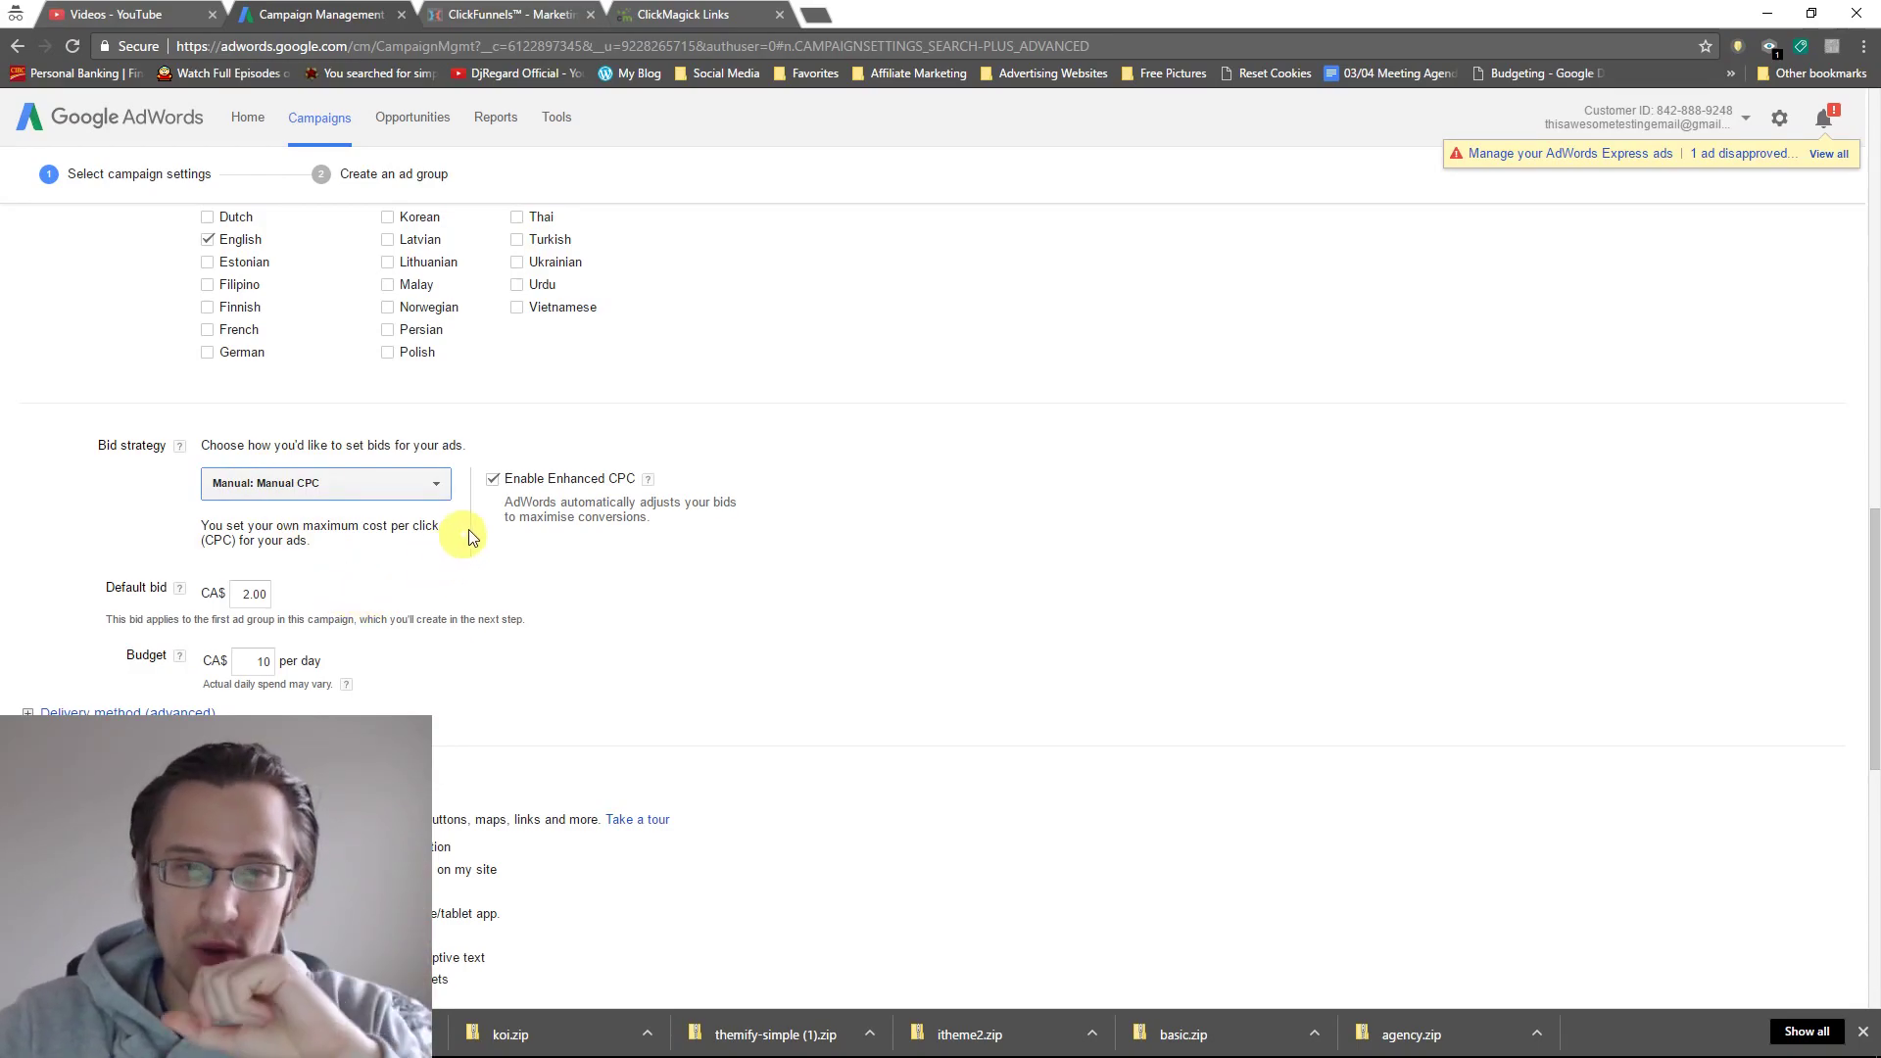
pyautogui.moveTo(525, 481); pyautogui.dragTo(585, 484)
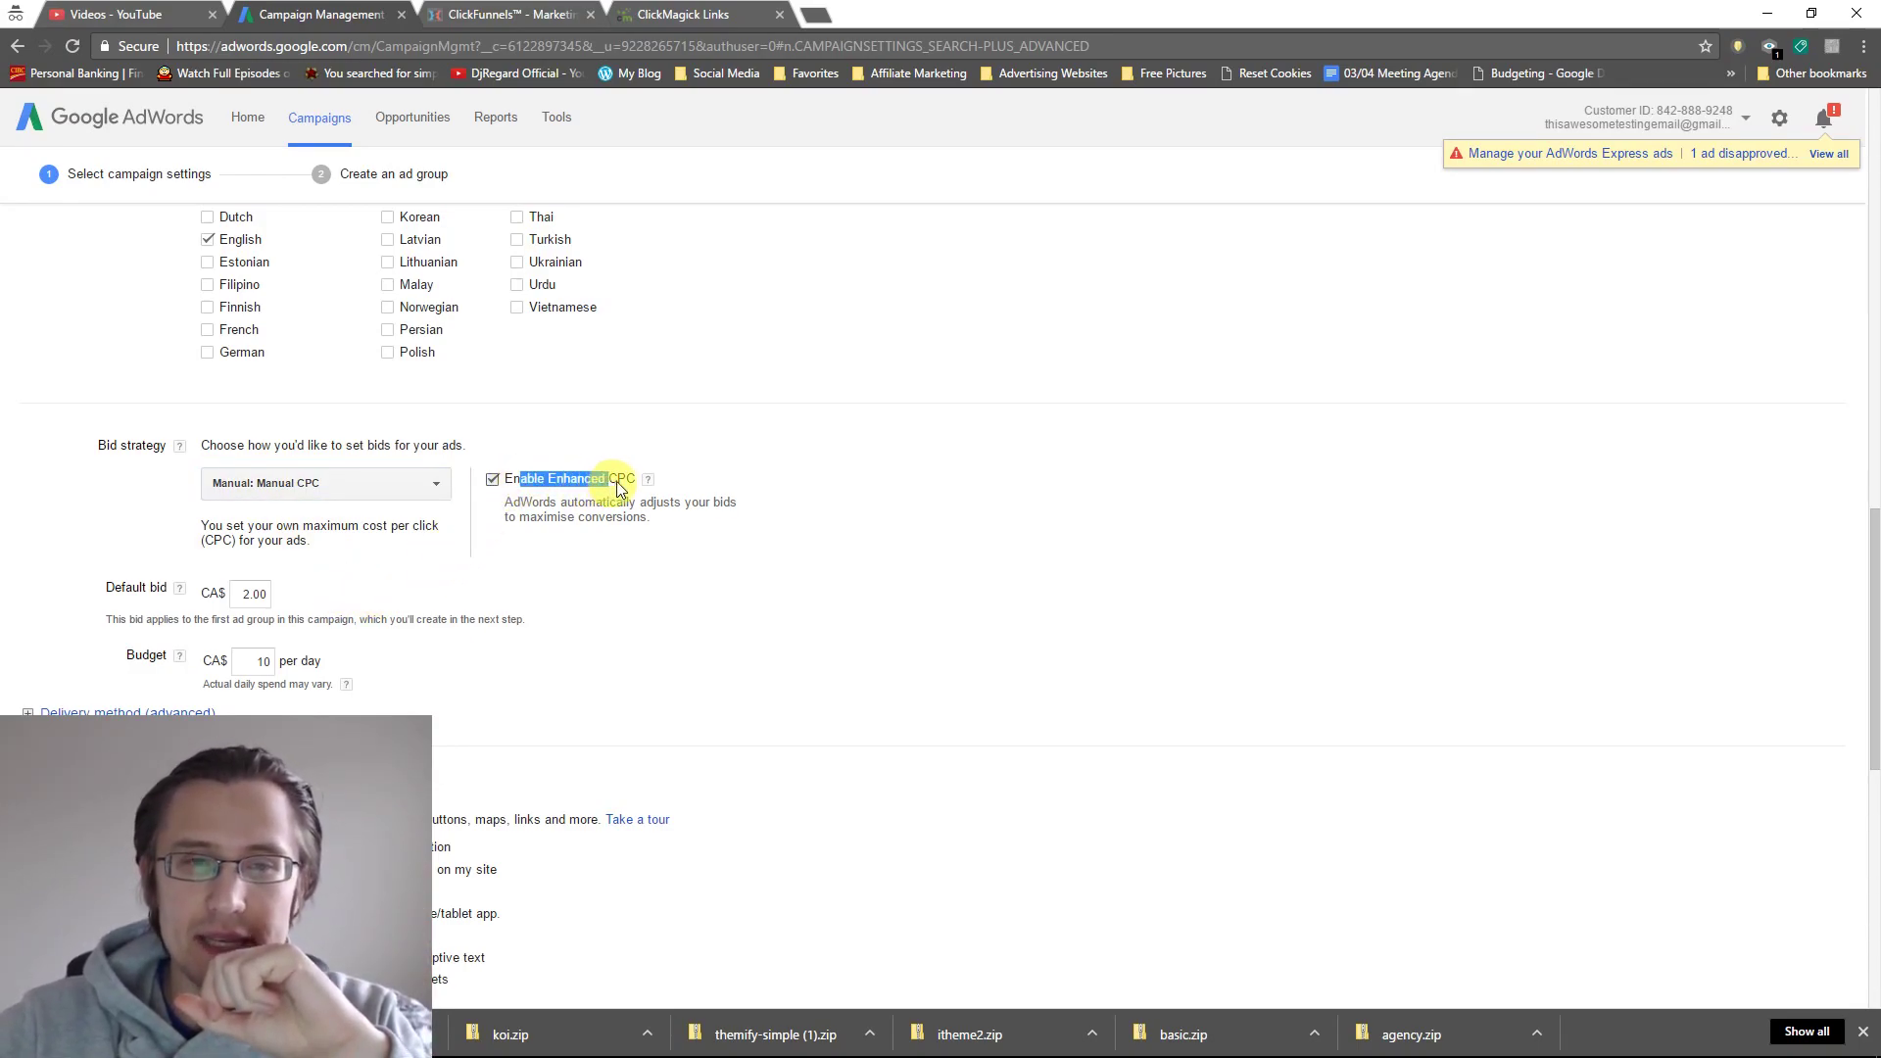
pyautogui.click(868, 453)
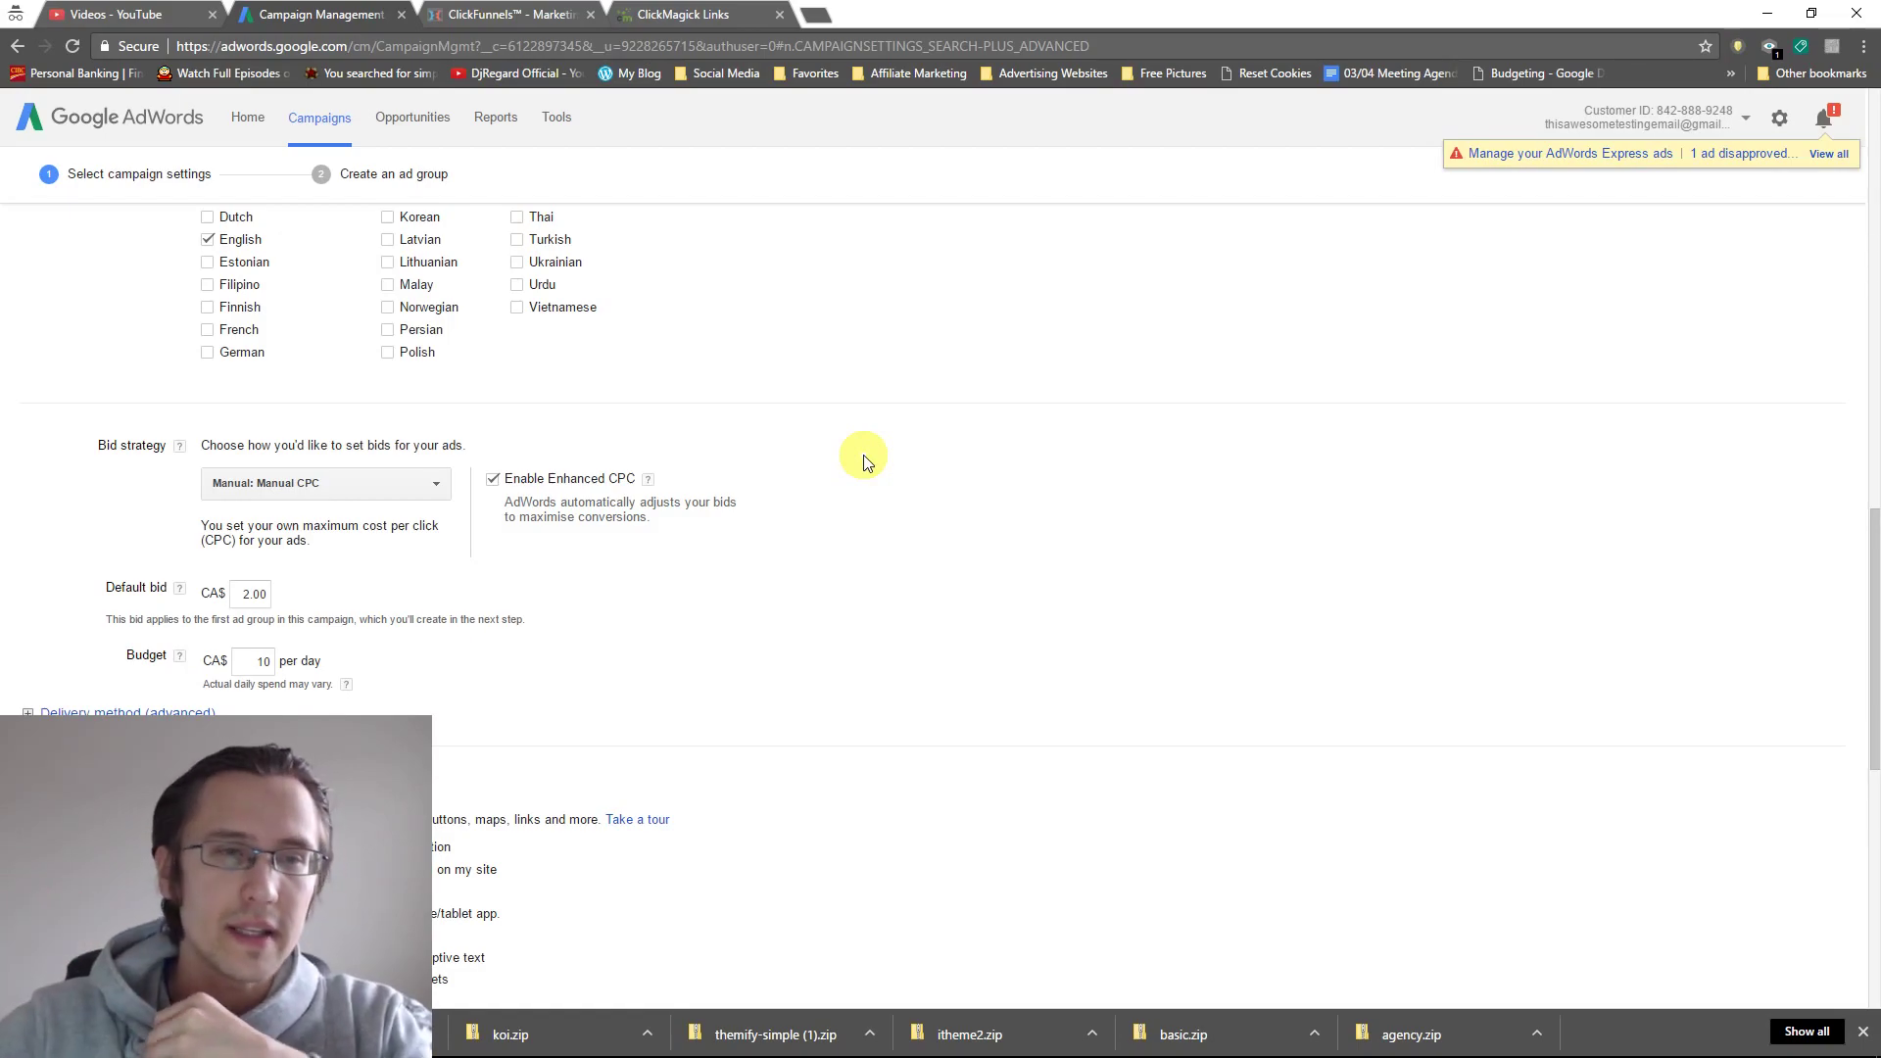
# Try the Enhanced CPC, Maximise clicks and Target outranking share bid strategies.
pyautogui.click(288, 484)
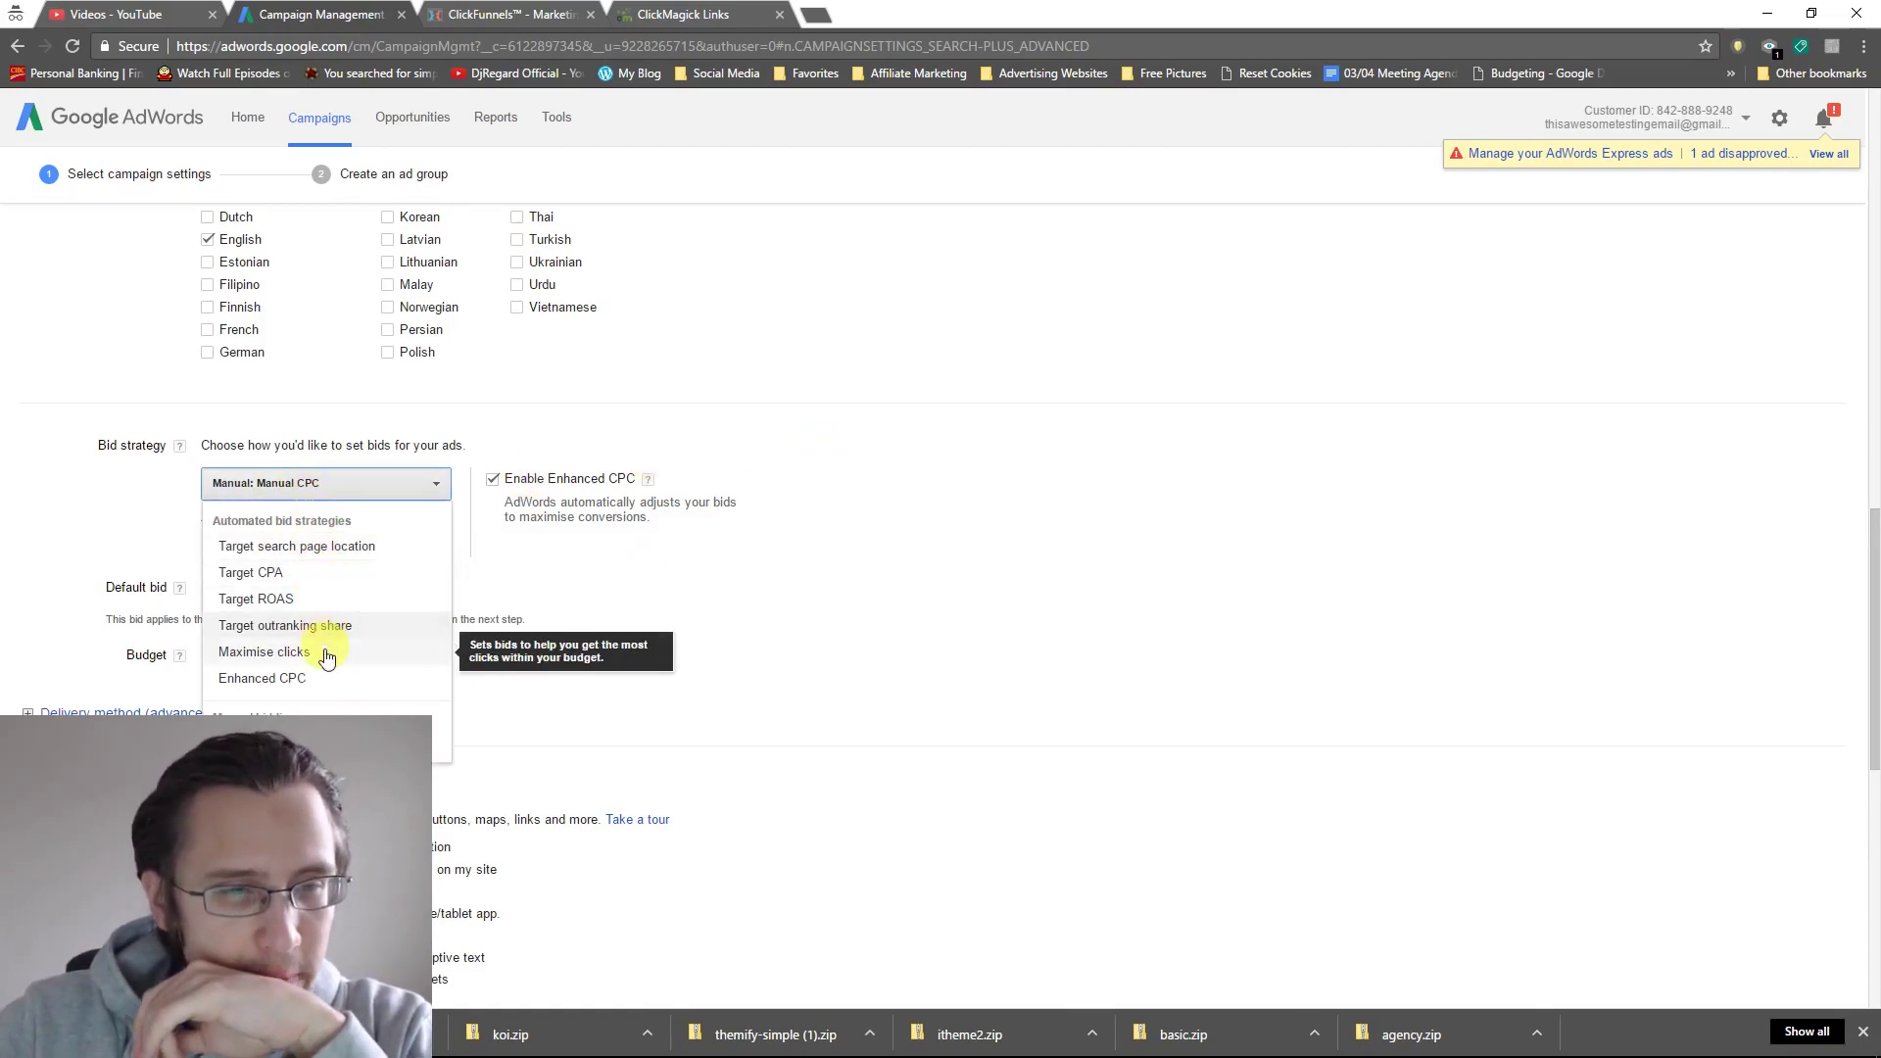
pyautogui.click(274, 678)
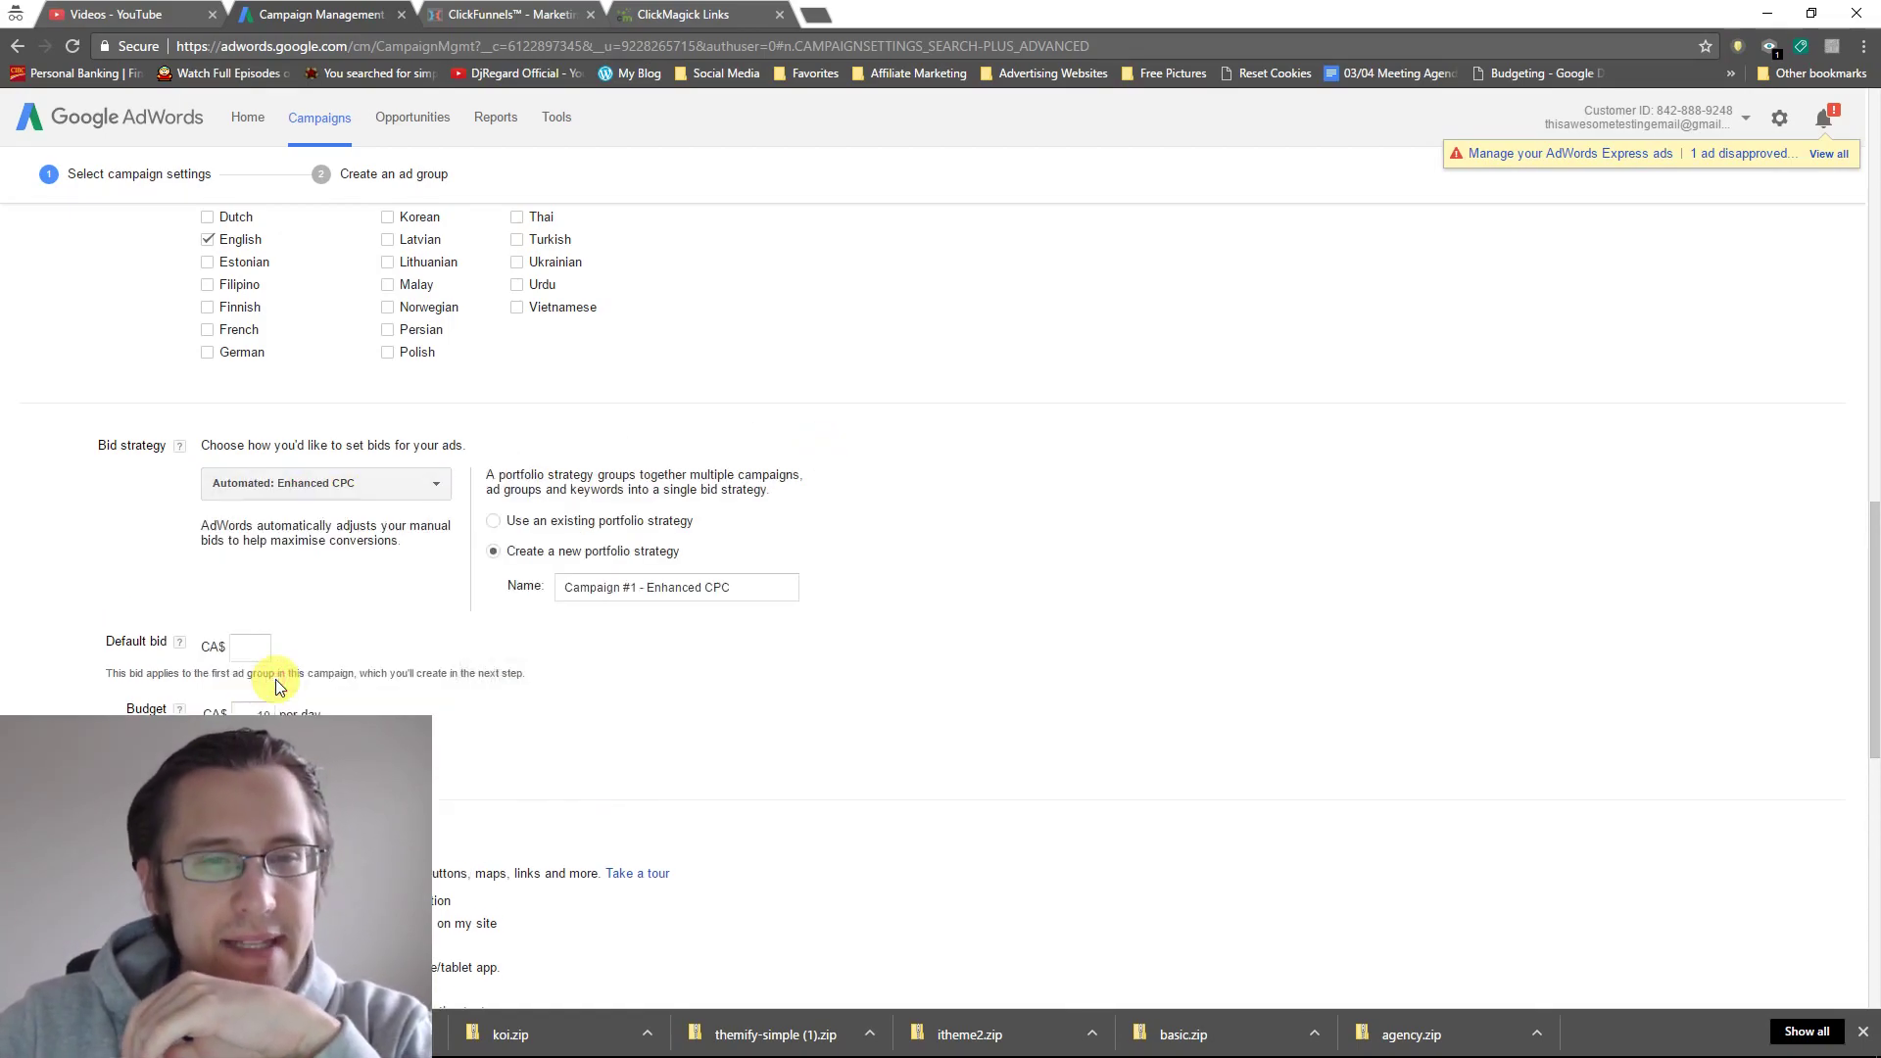
pyautogui.click(353, 488)
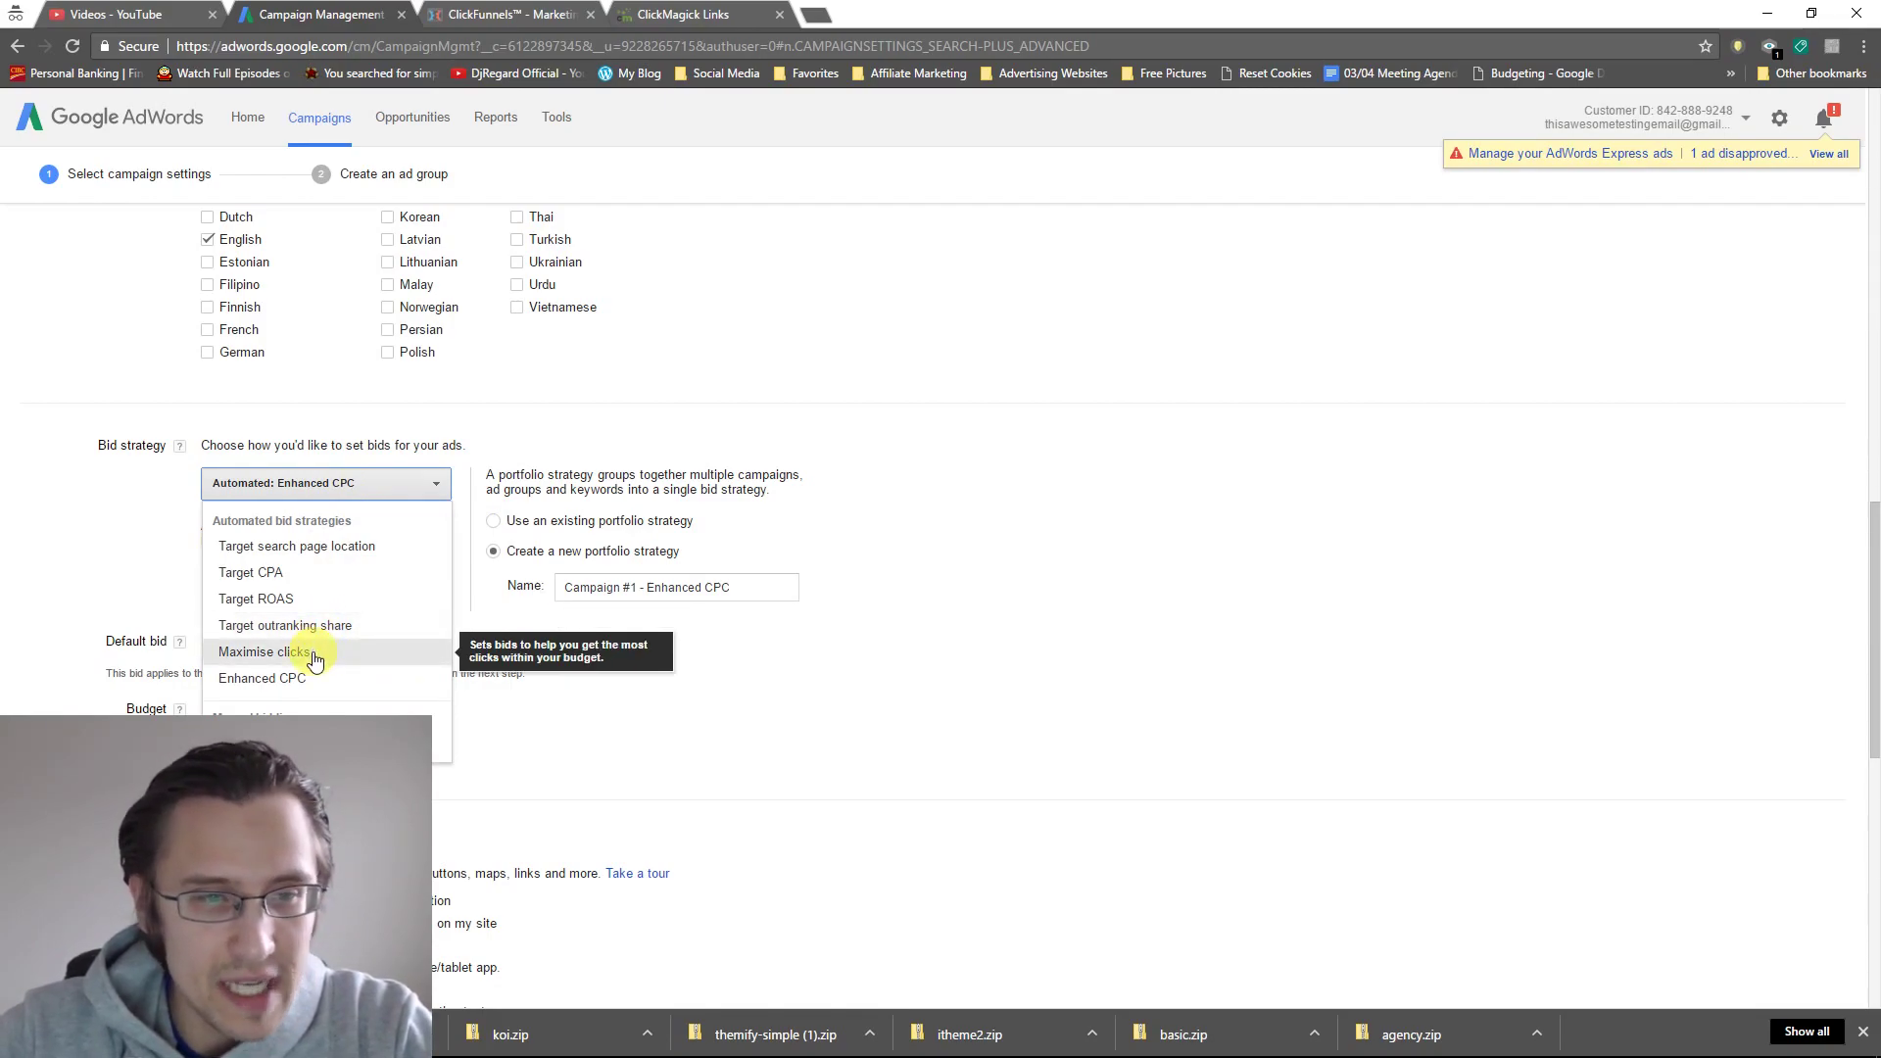
pyautogui.click(314, 652)
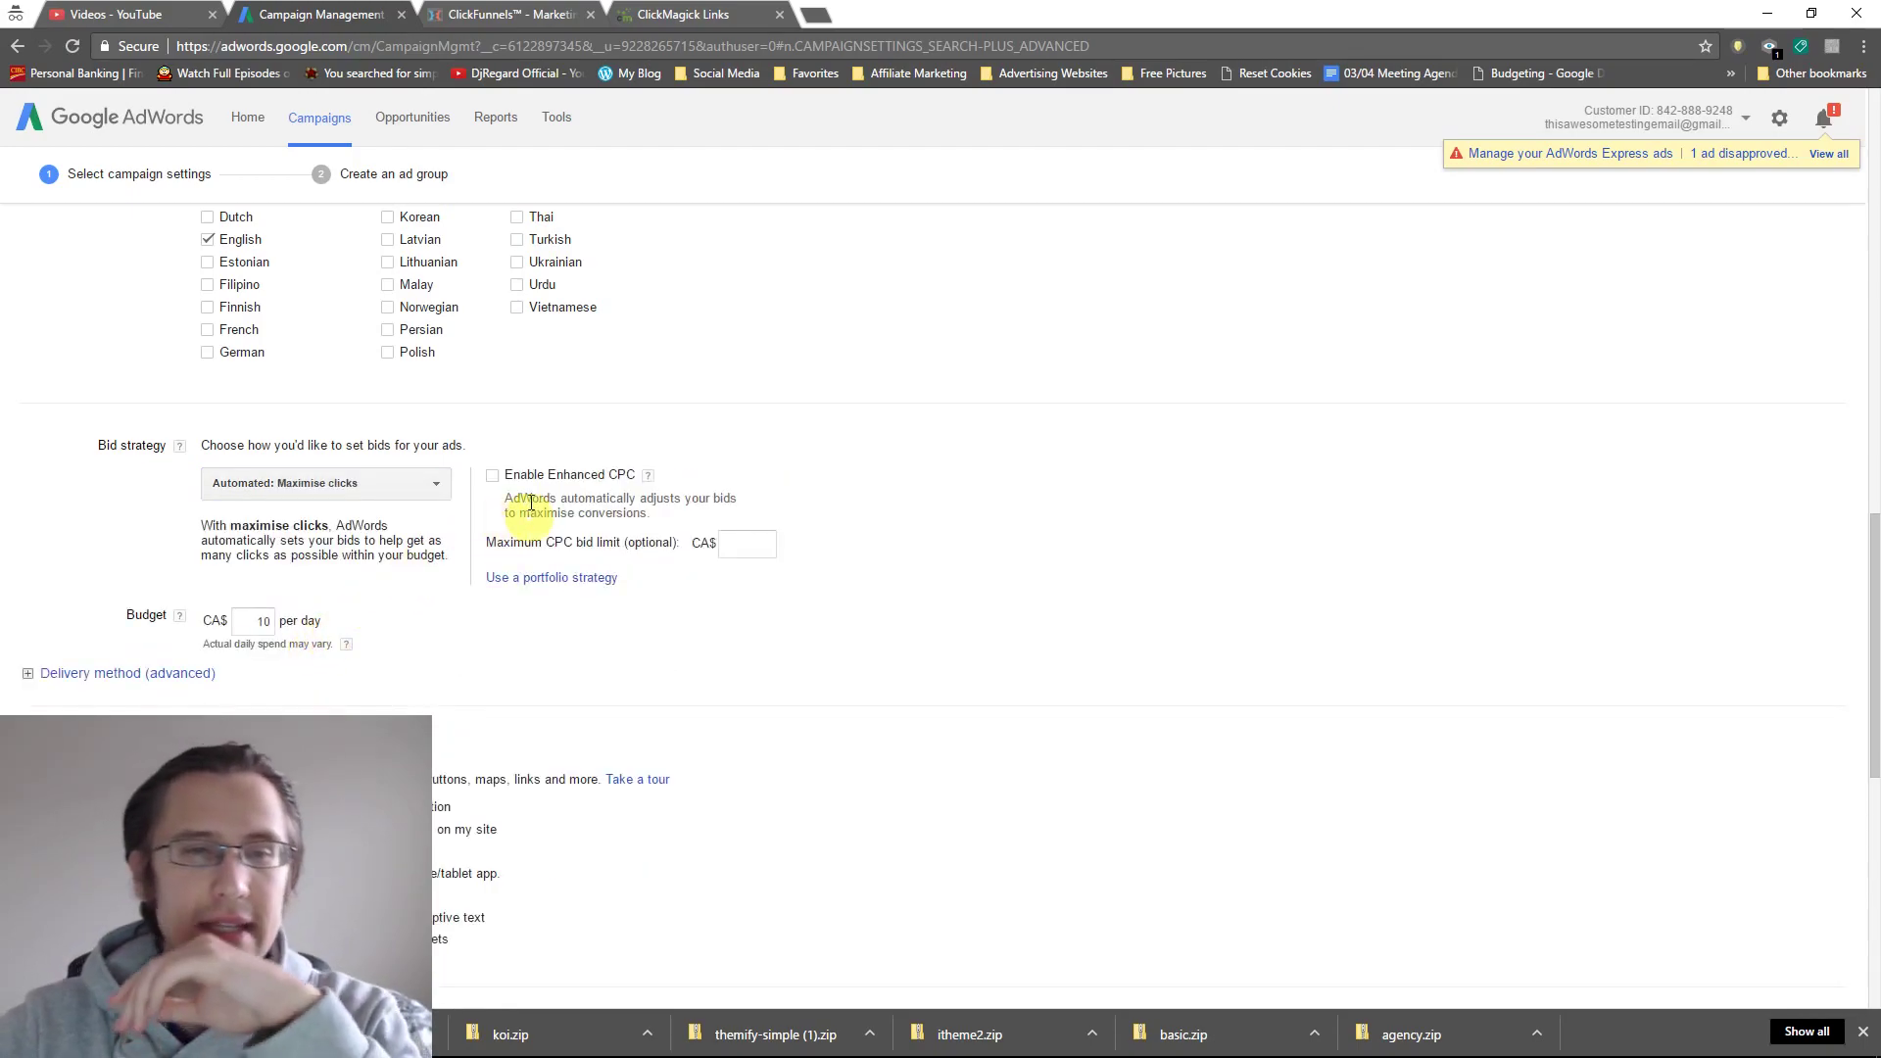
pyautogui.click(372, 486)
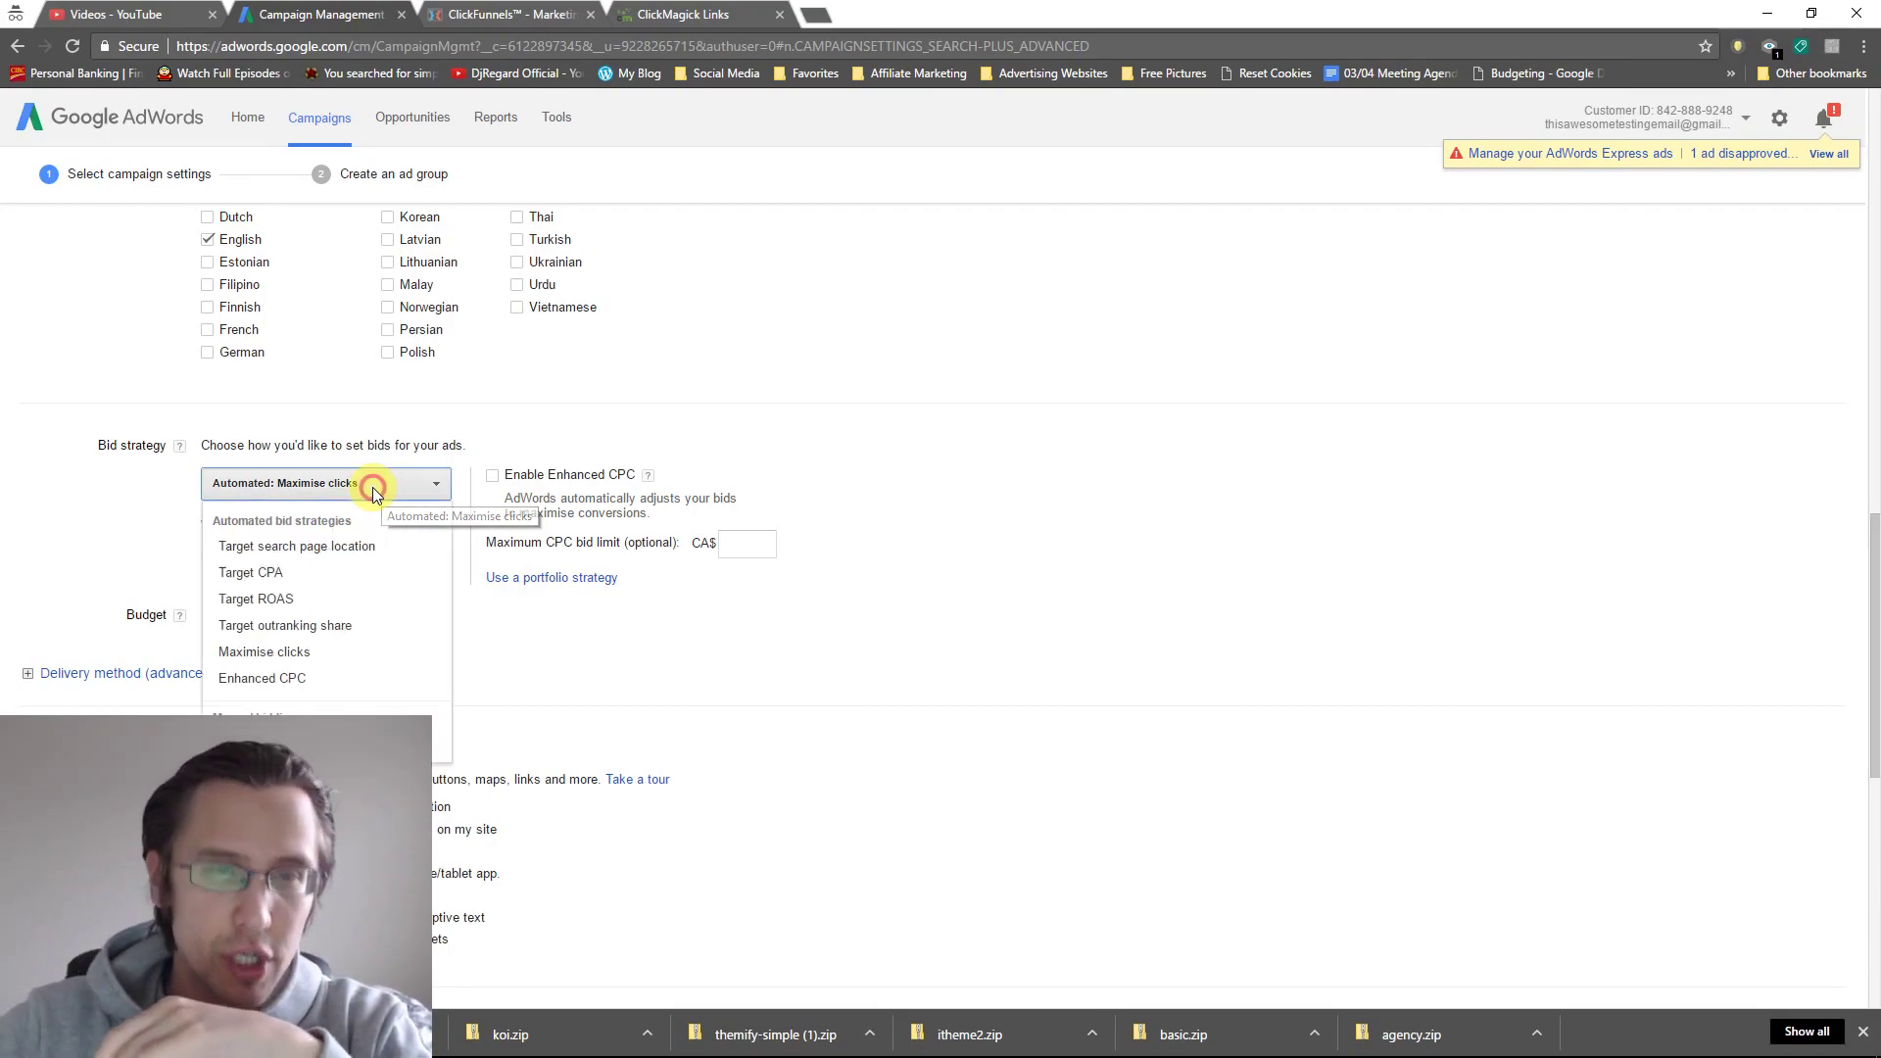
pyautogui.click(322, 628)
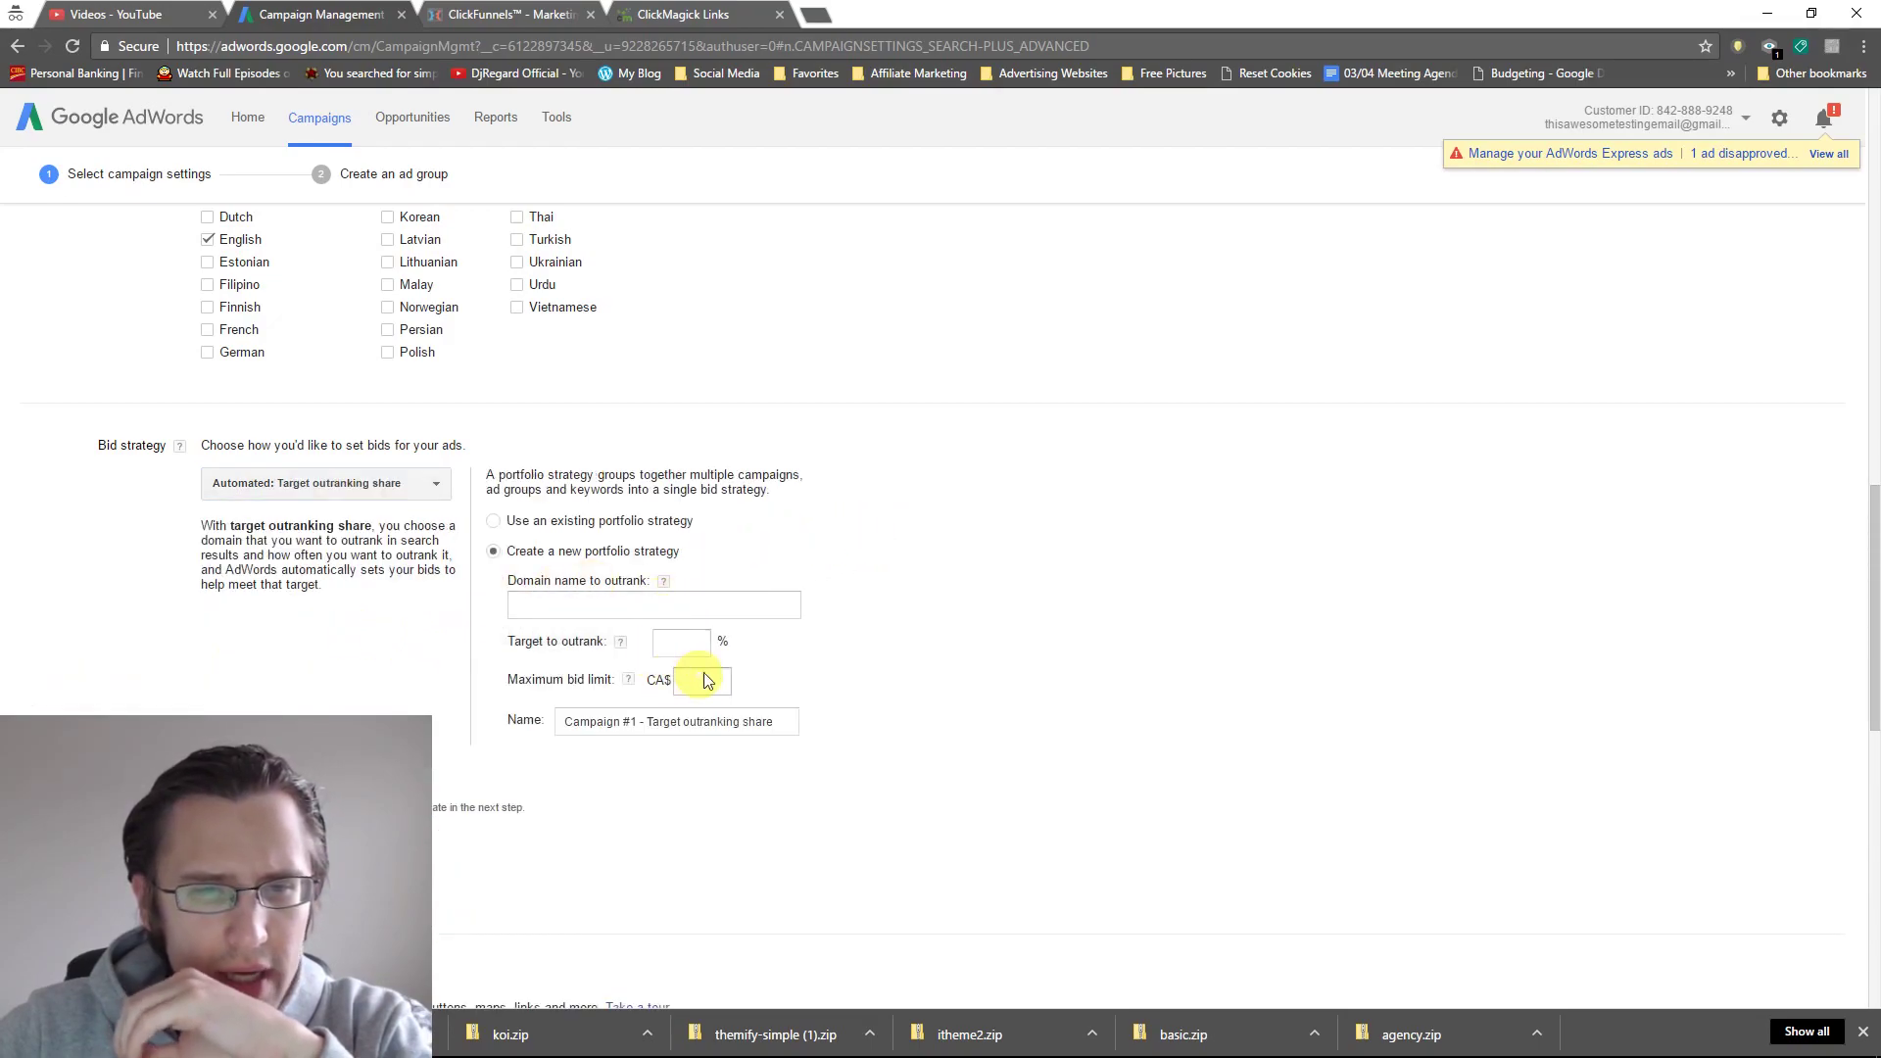
# Return to Manual CPC and enter a CA$2 default bid.
pyautogui.click(362, 483)
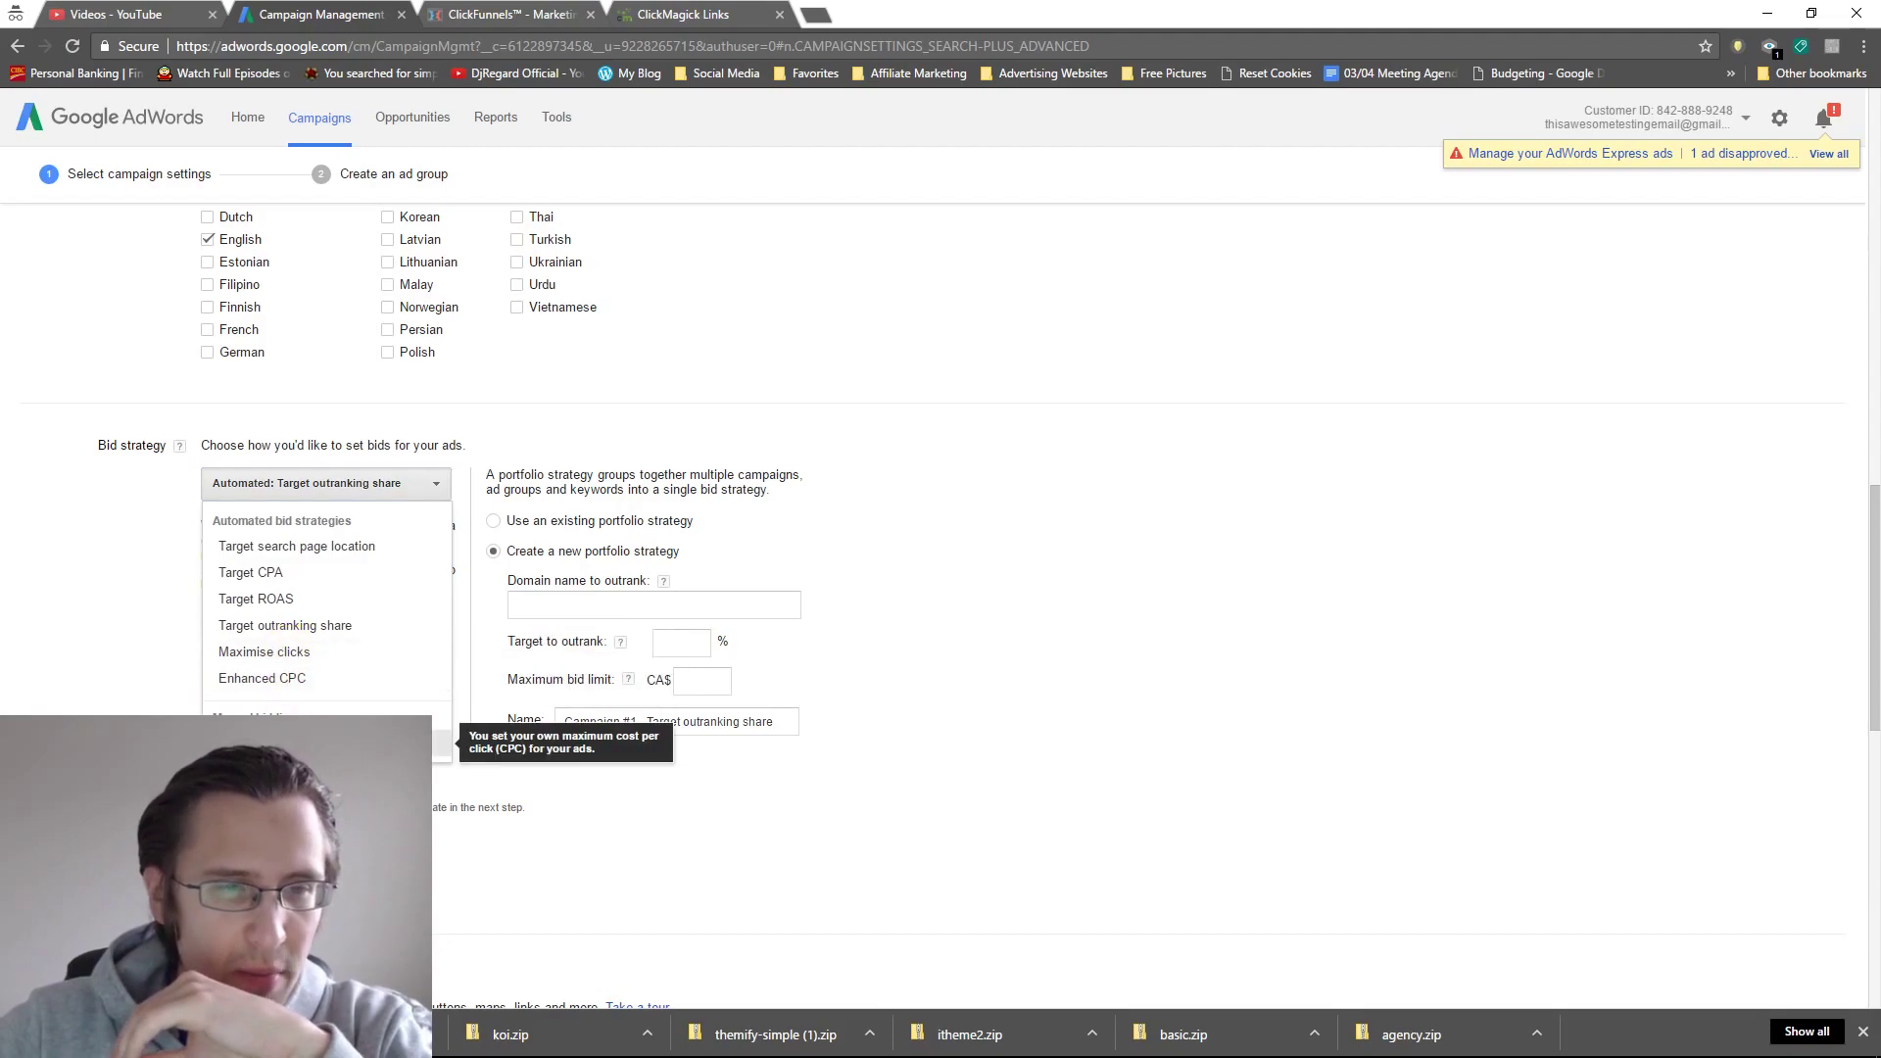
pyautogui.click(284, 743)
pyautogui.click(257, 593)
pyautogui.write('2')
pyautogui.scroll(-2, 740, 613)
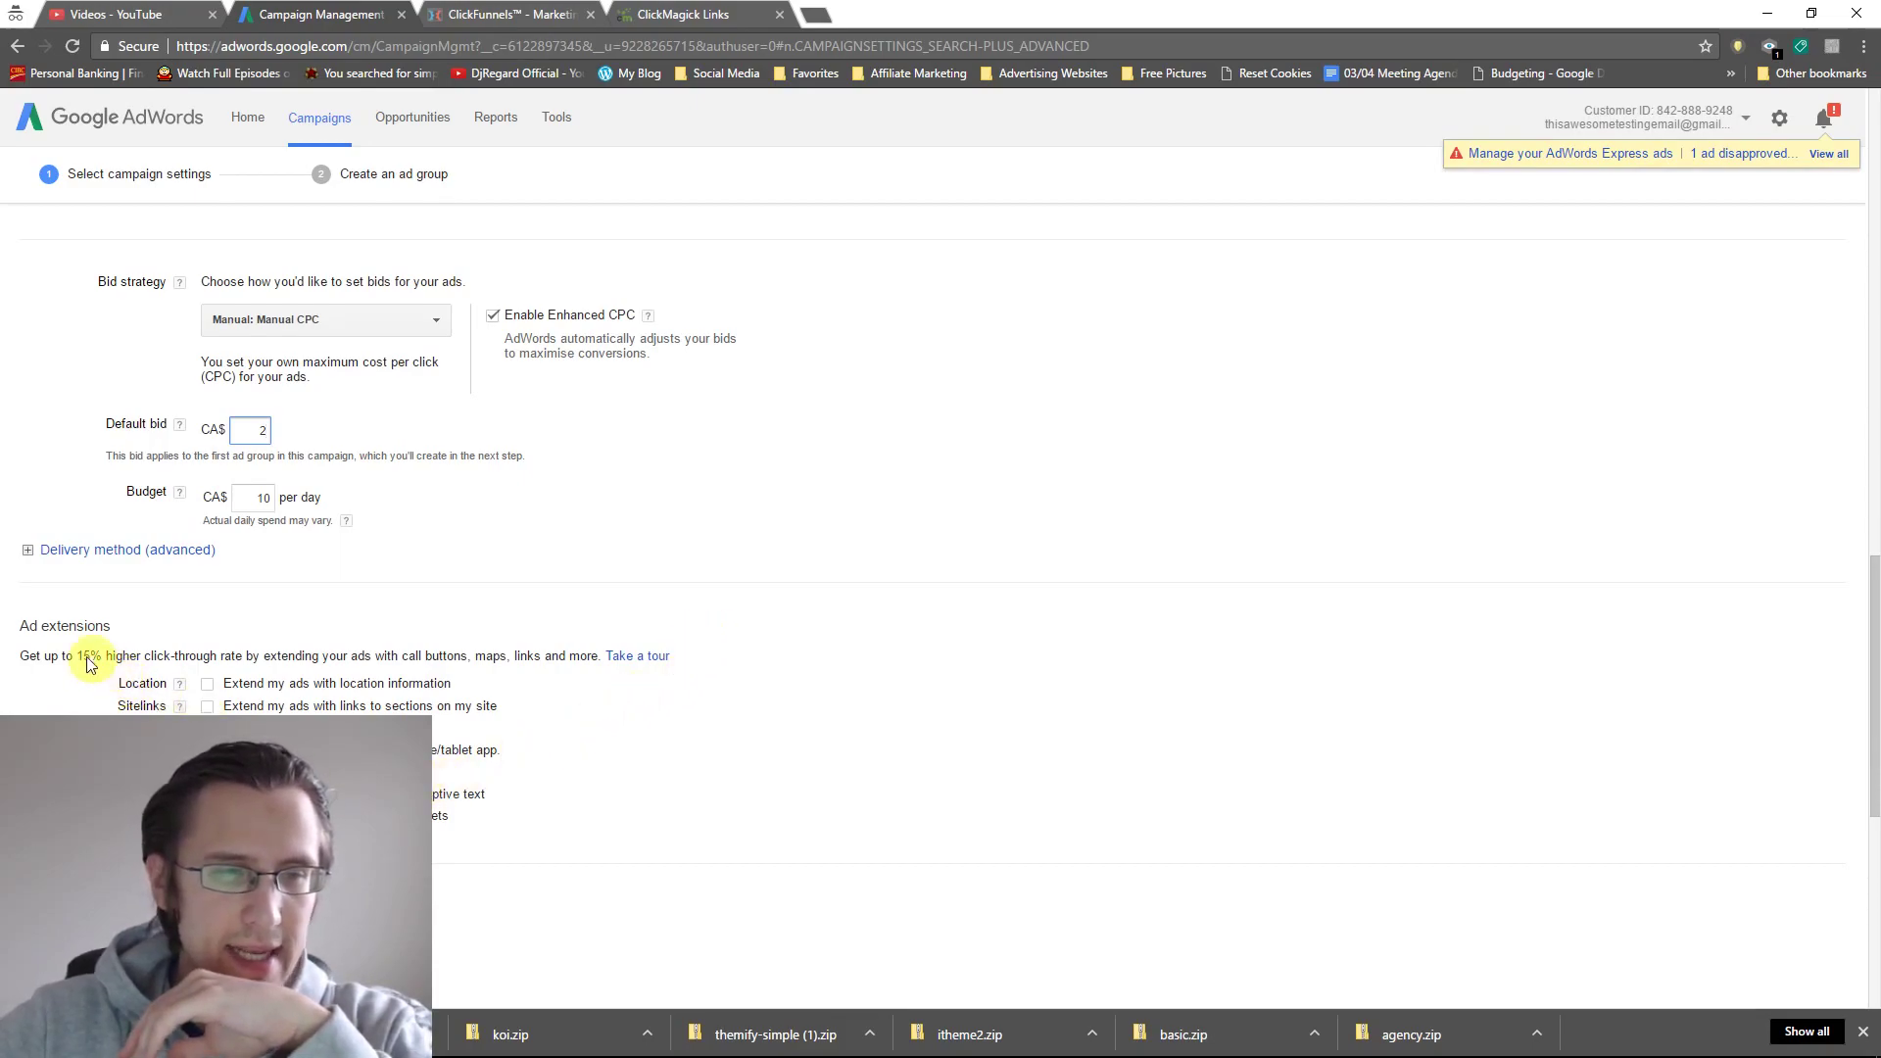
pyautogui.moveTo(42, 632); pyautogui.dragTo(617, 652)
pyautogui.click(931, 654)
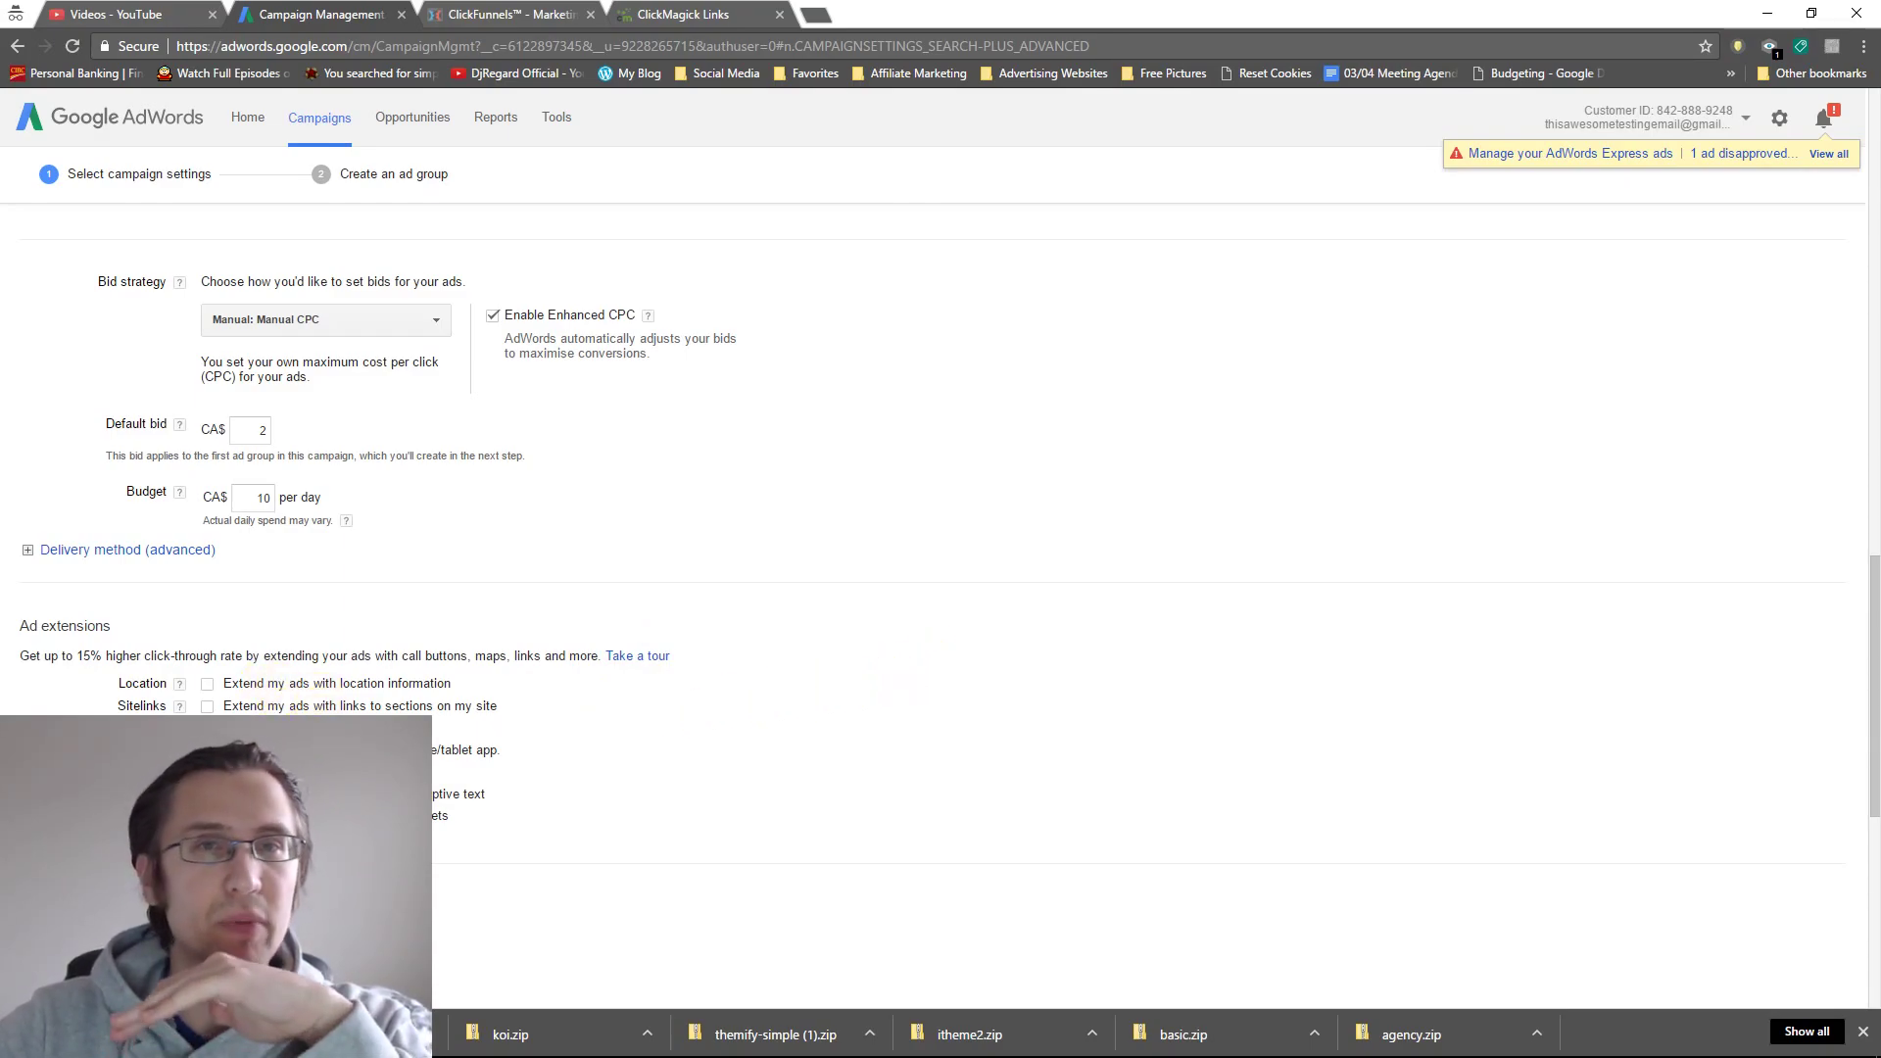
pyautogui.scroll(-3, 734, 734)
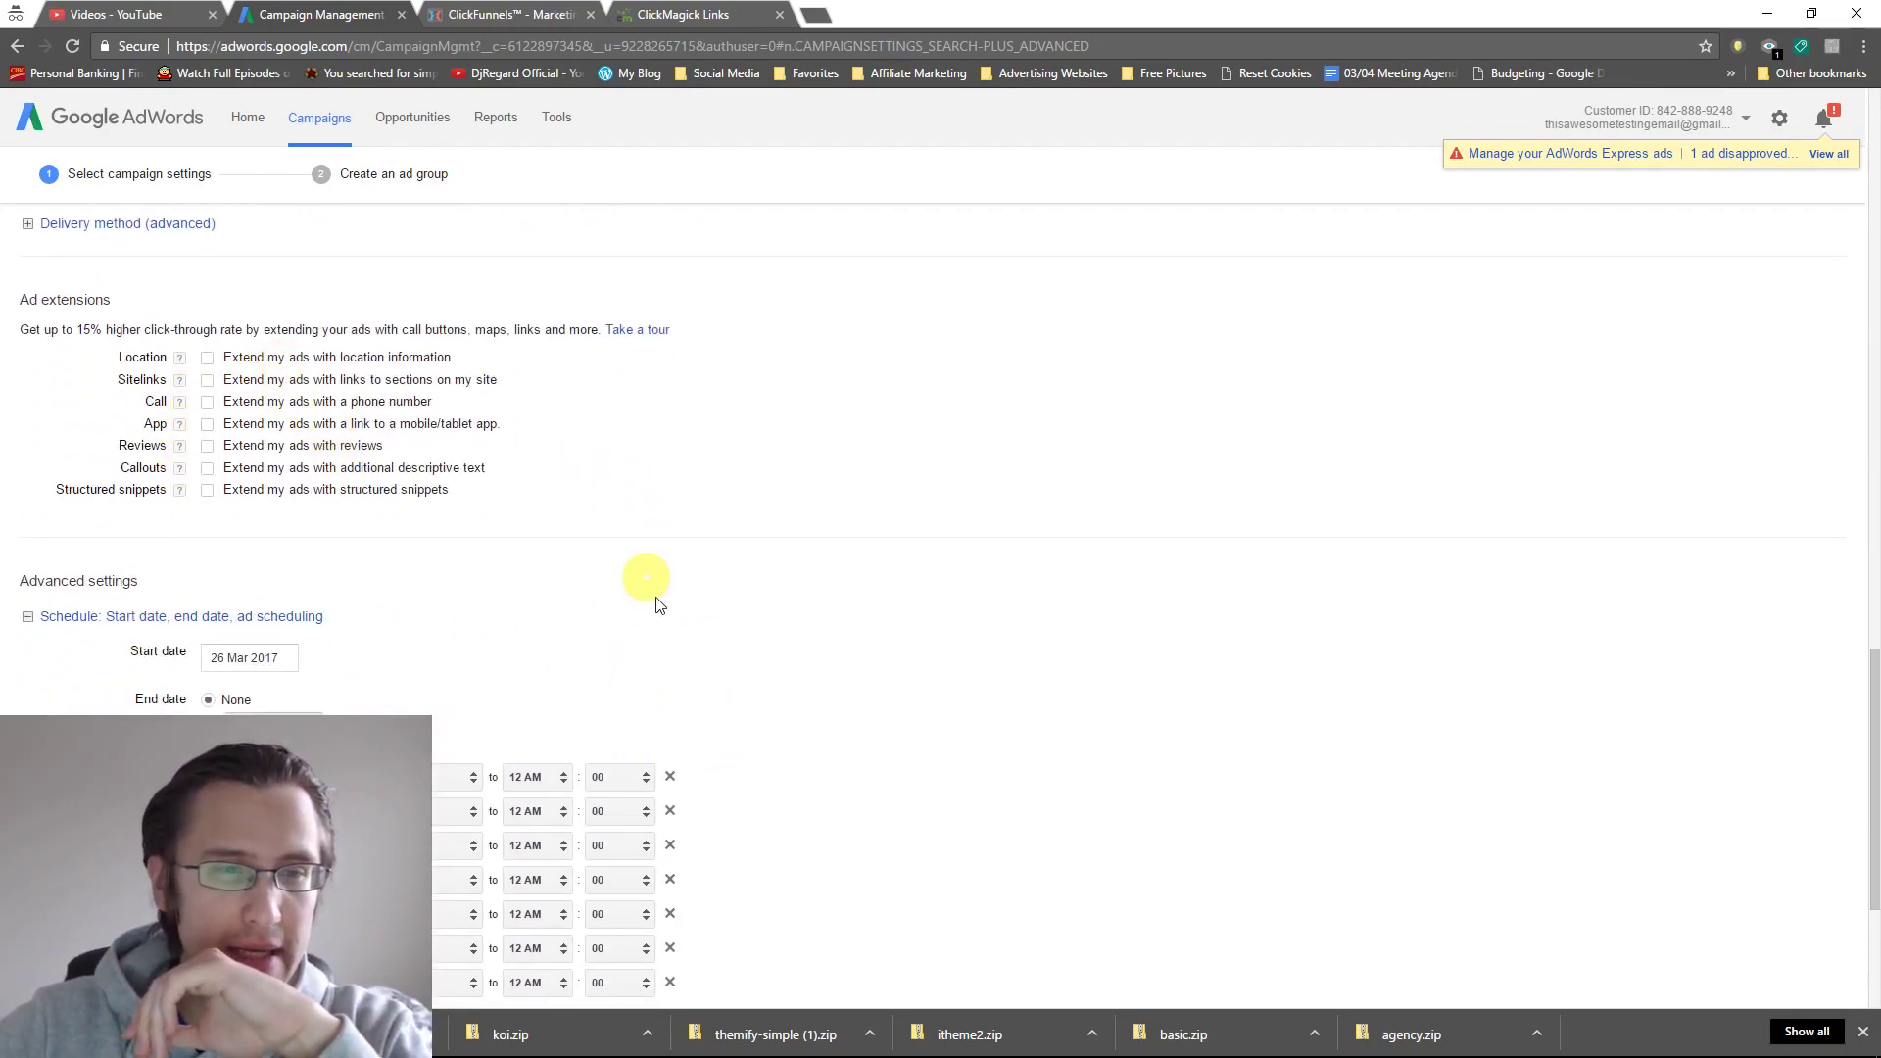
pyautogui.scroll(-2, 663, 595)
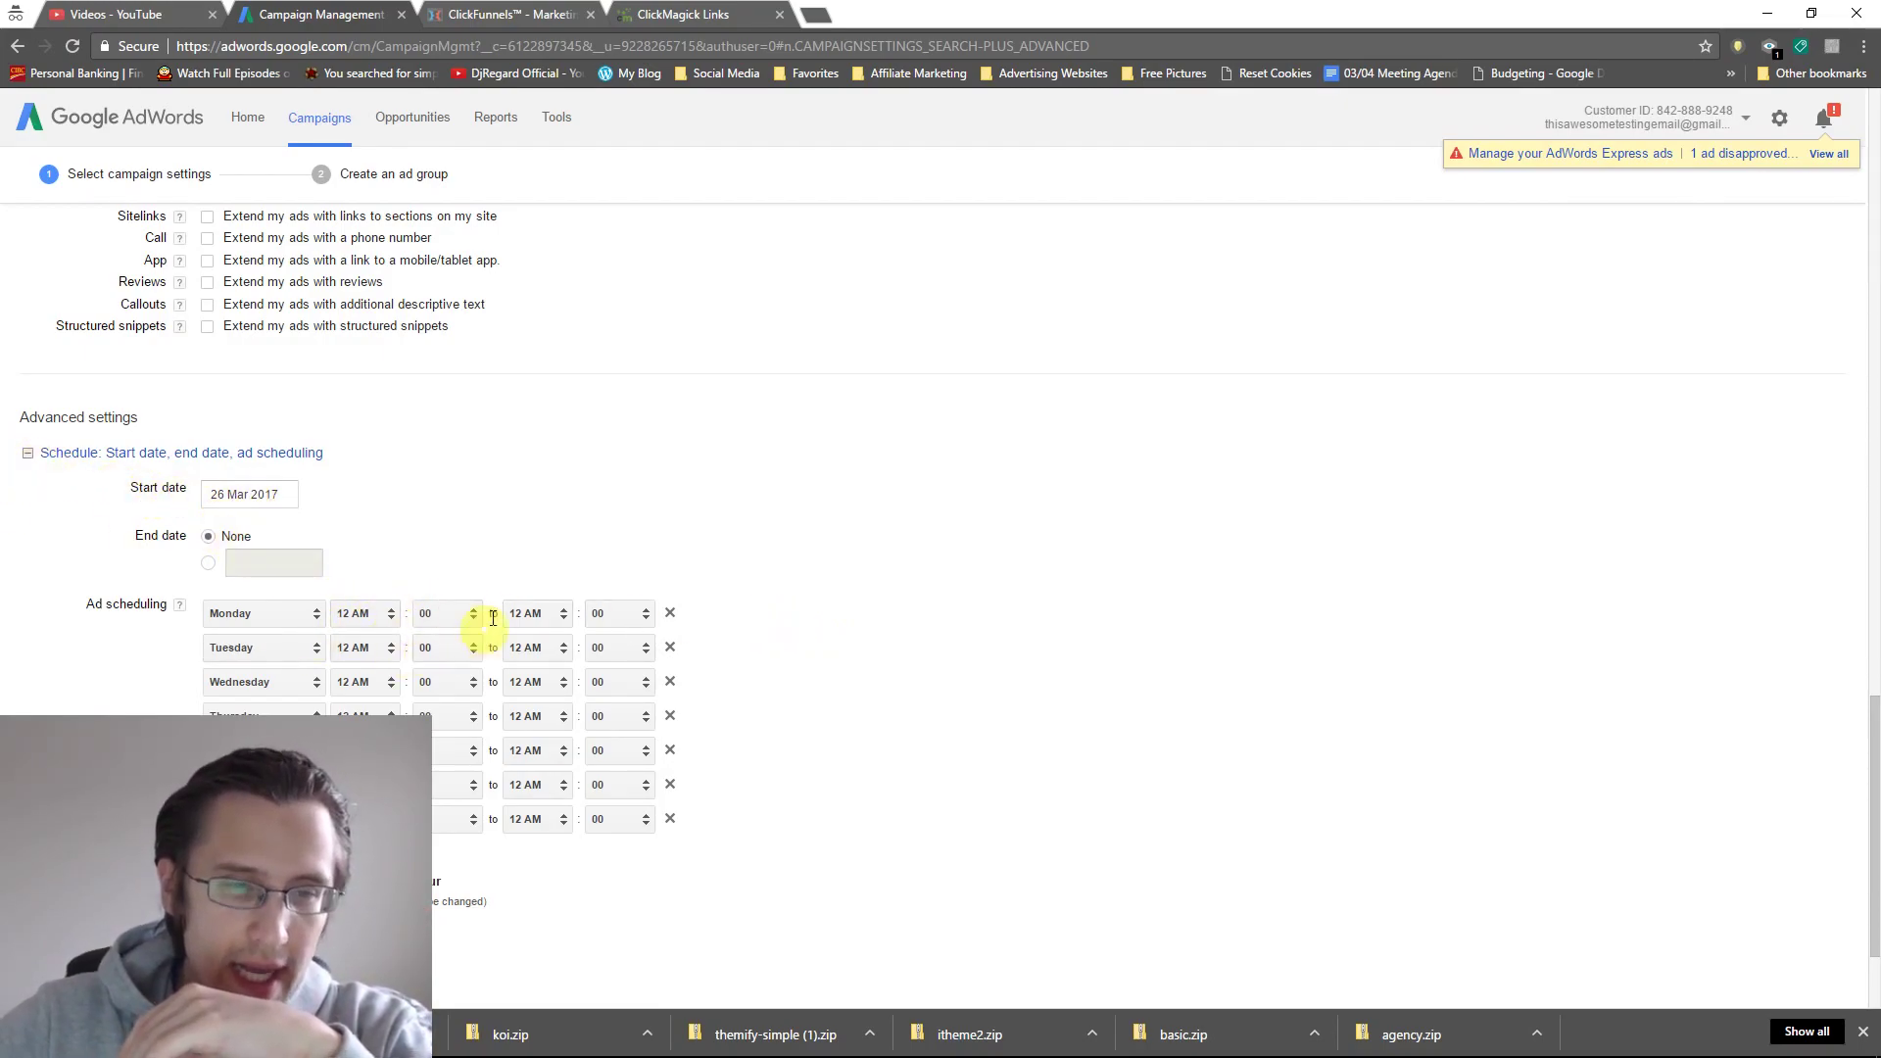
pyautogui.scroll(-2, 852, 692)
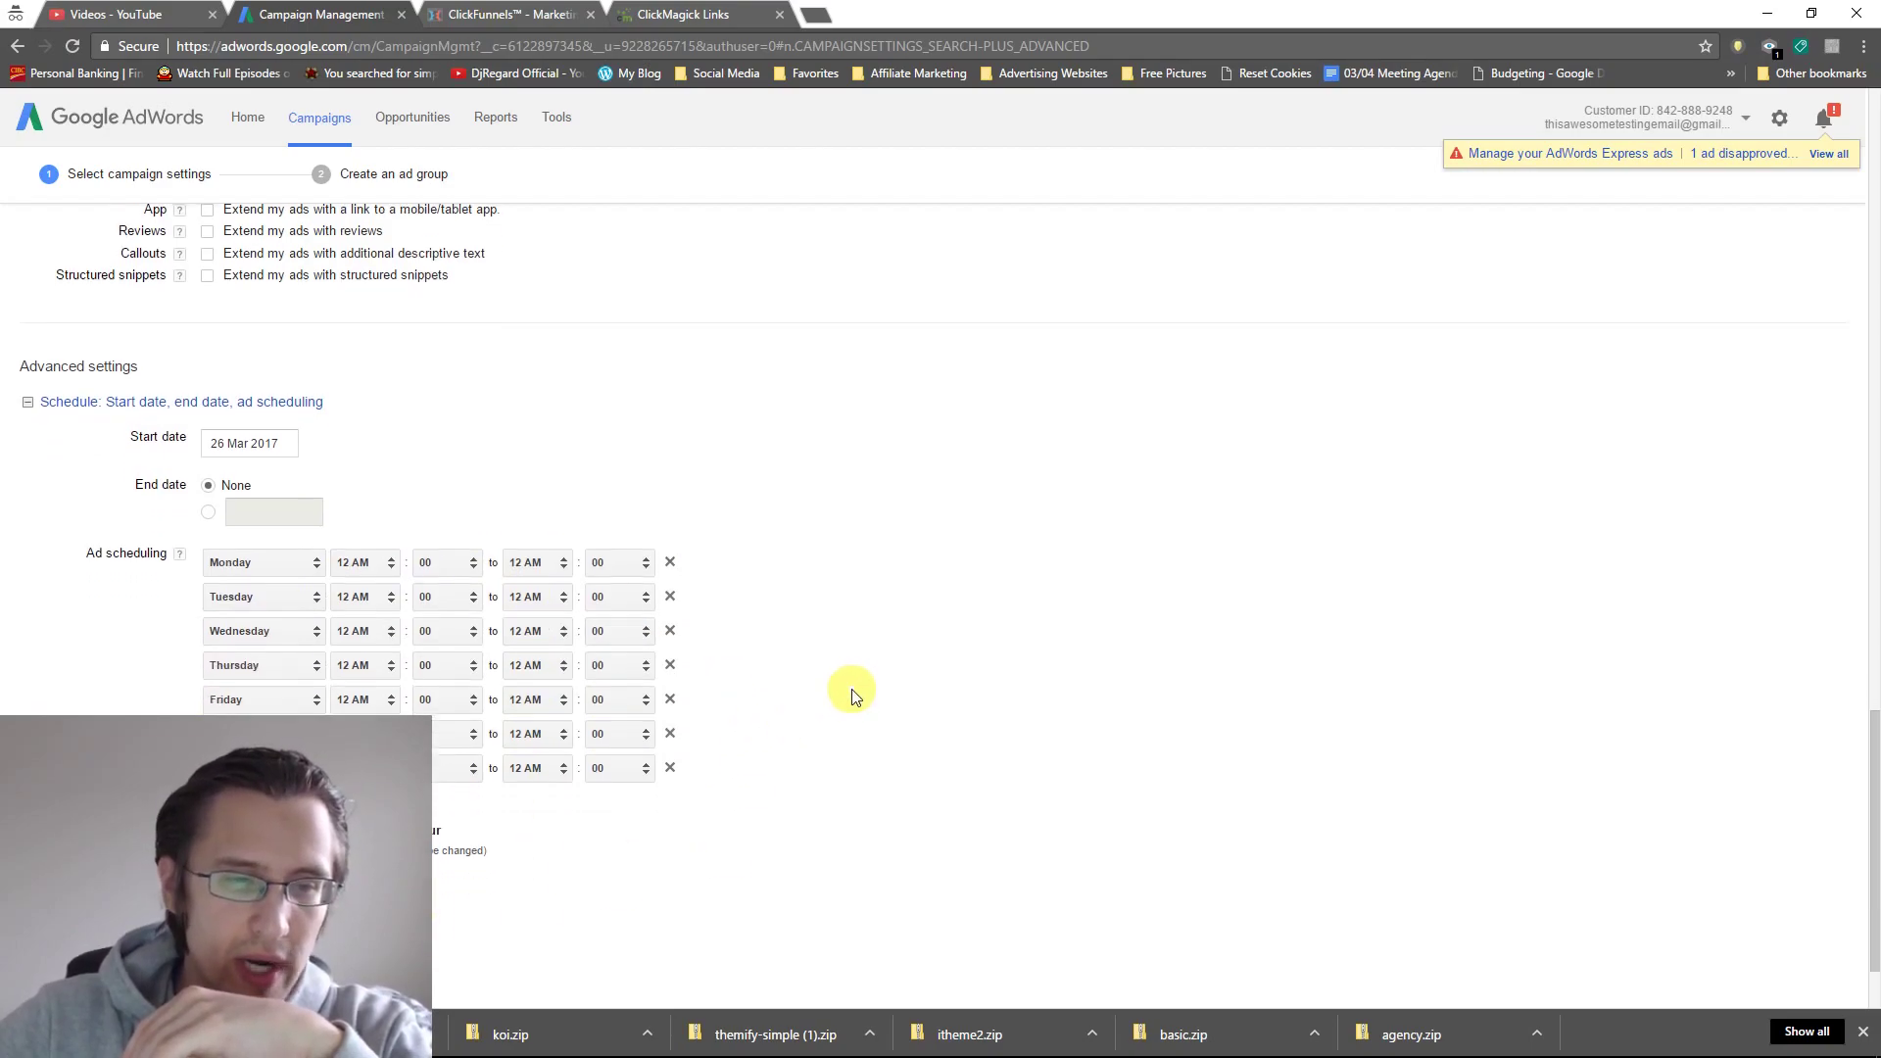
pyautogui.scroll(-3, 504, 806)
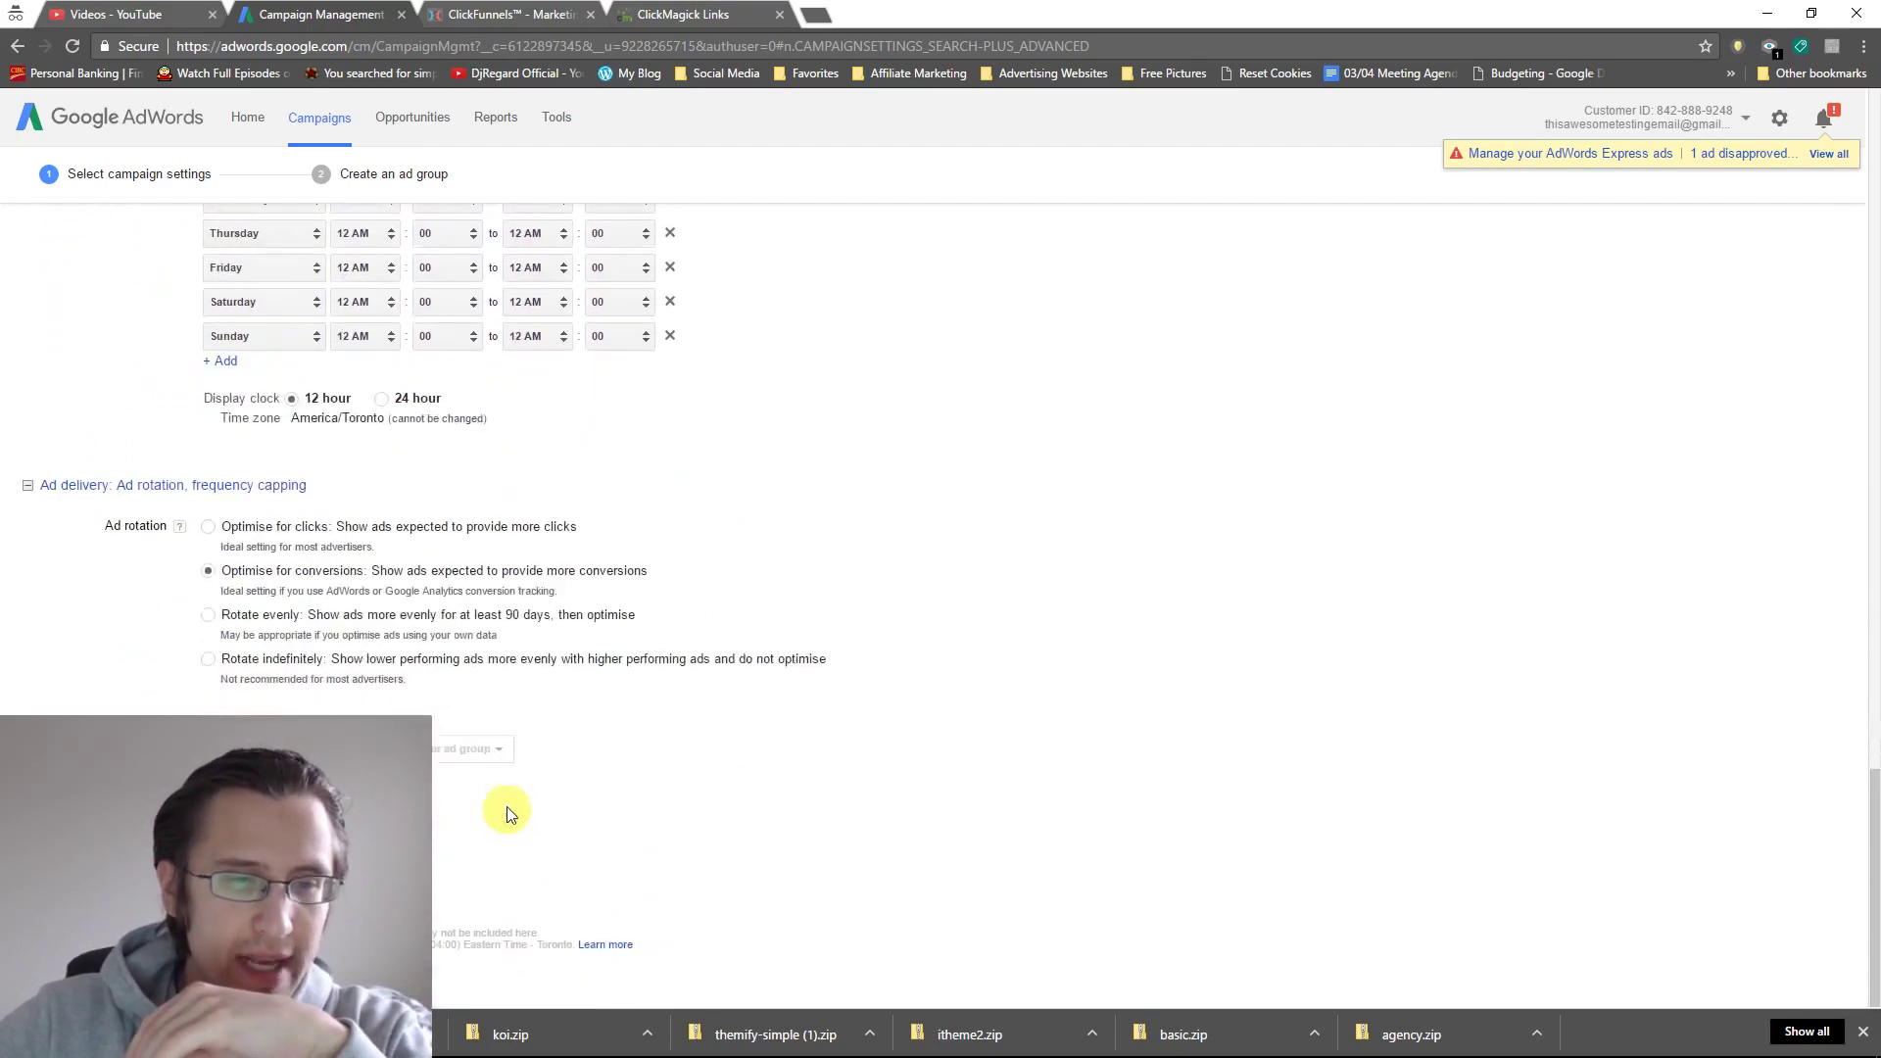
pyautogui.scroll(3, 231, 495)
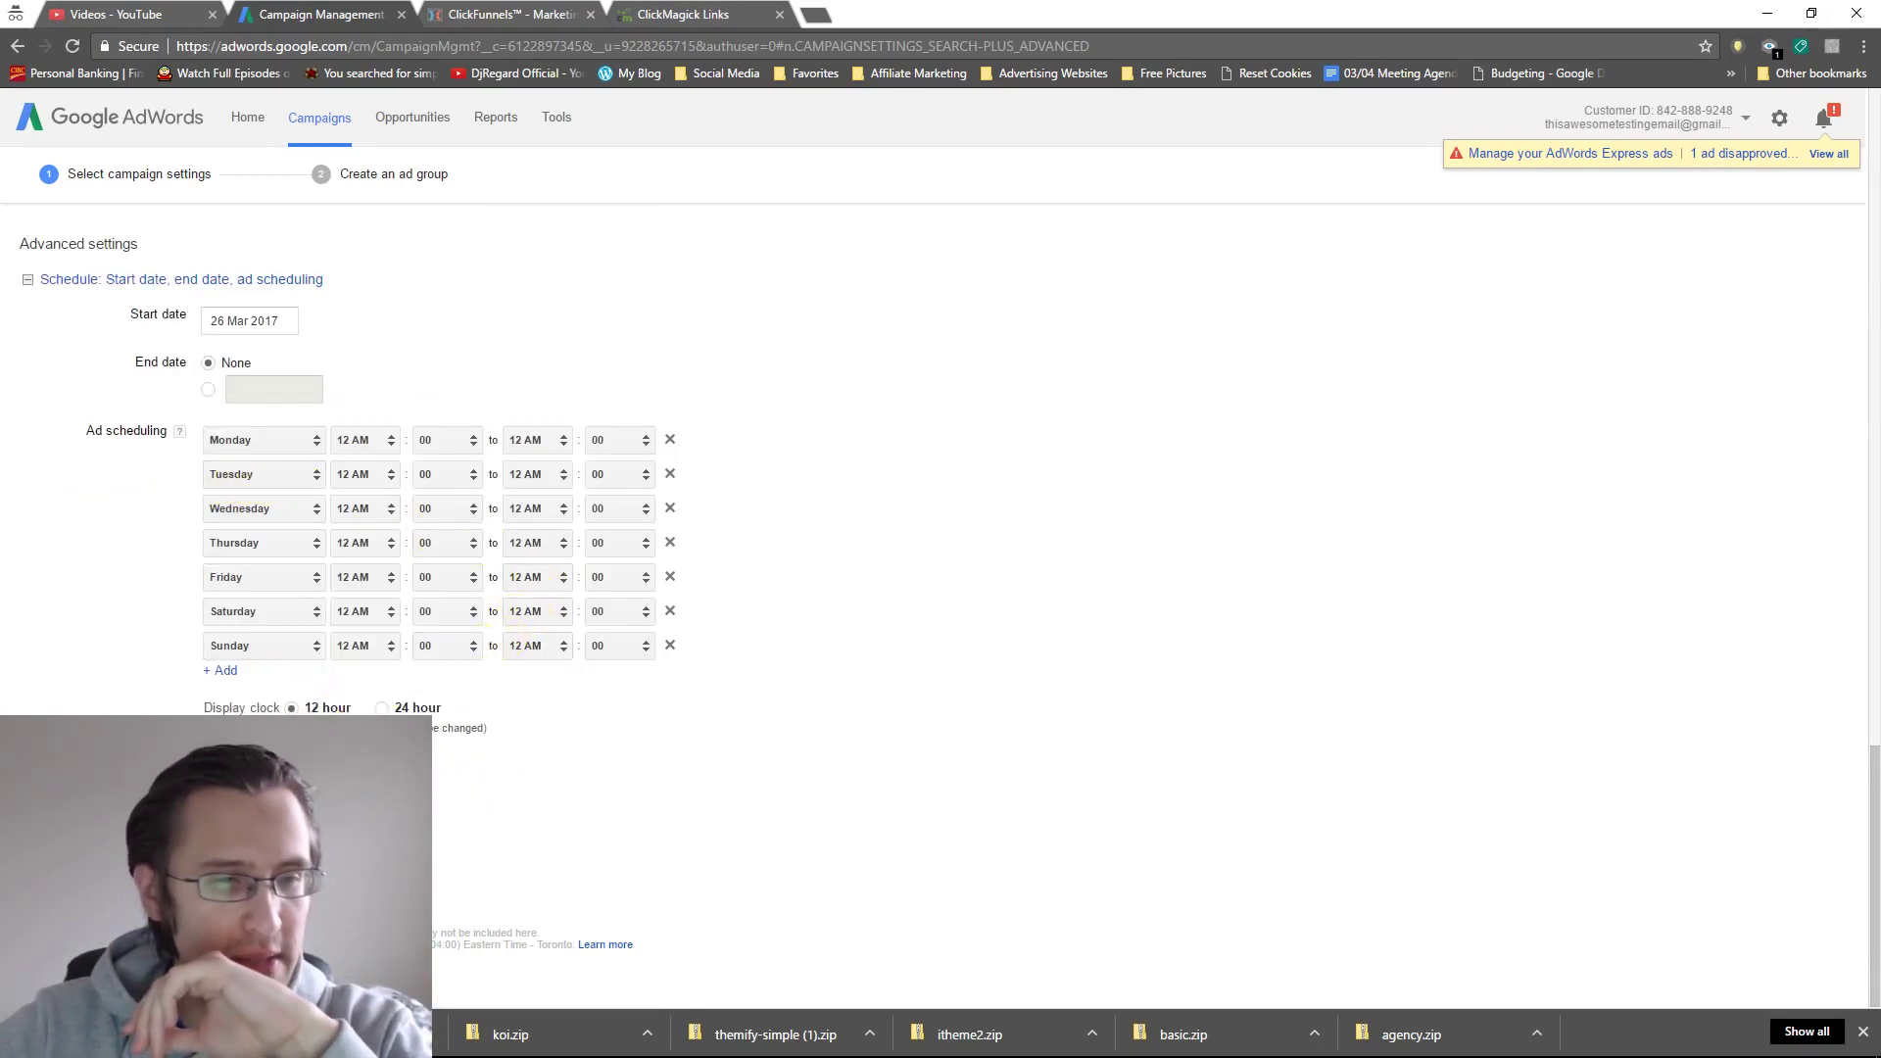
pyautogui.scroll(-2, 437, 746)
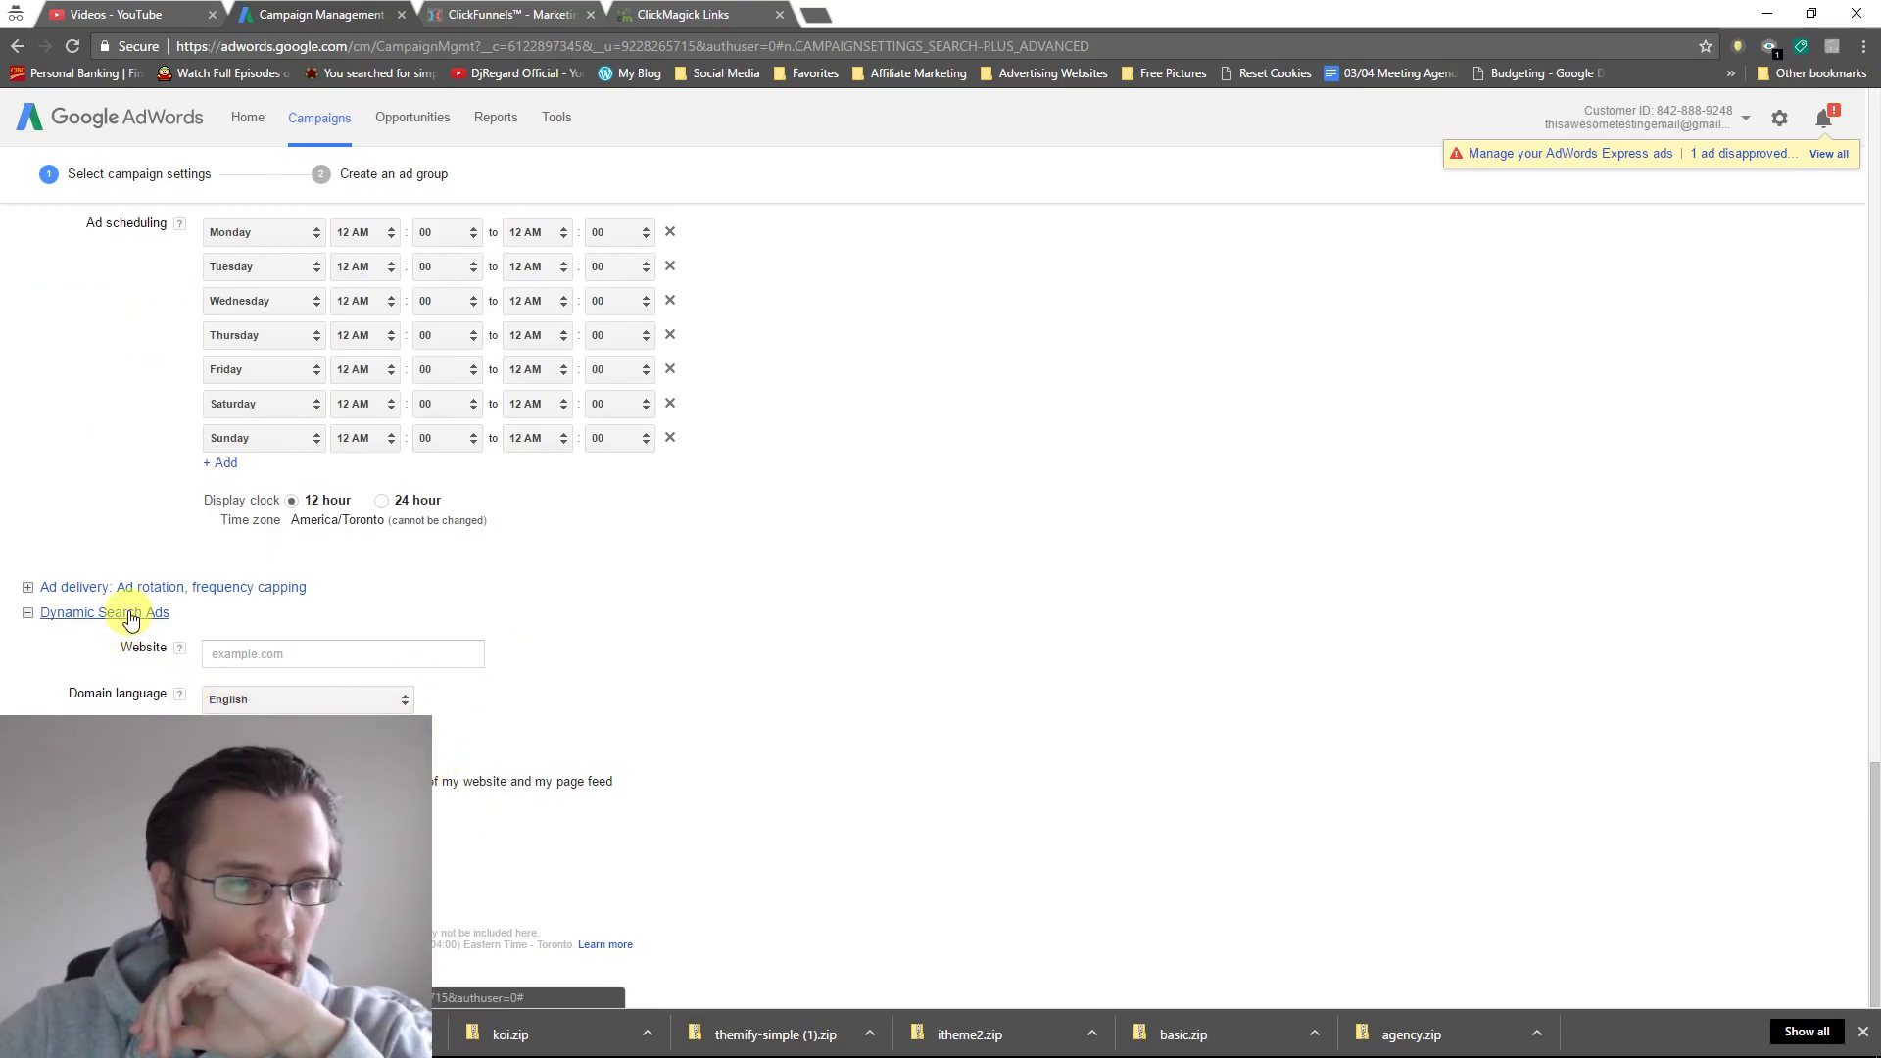
pyautogui.scroll(2, 98, 620)
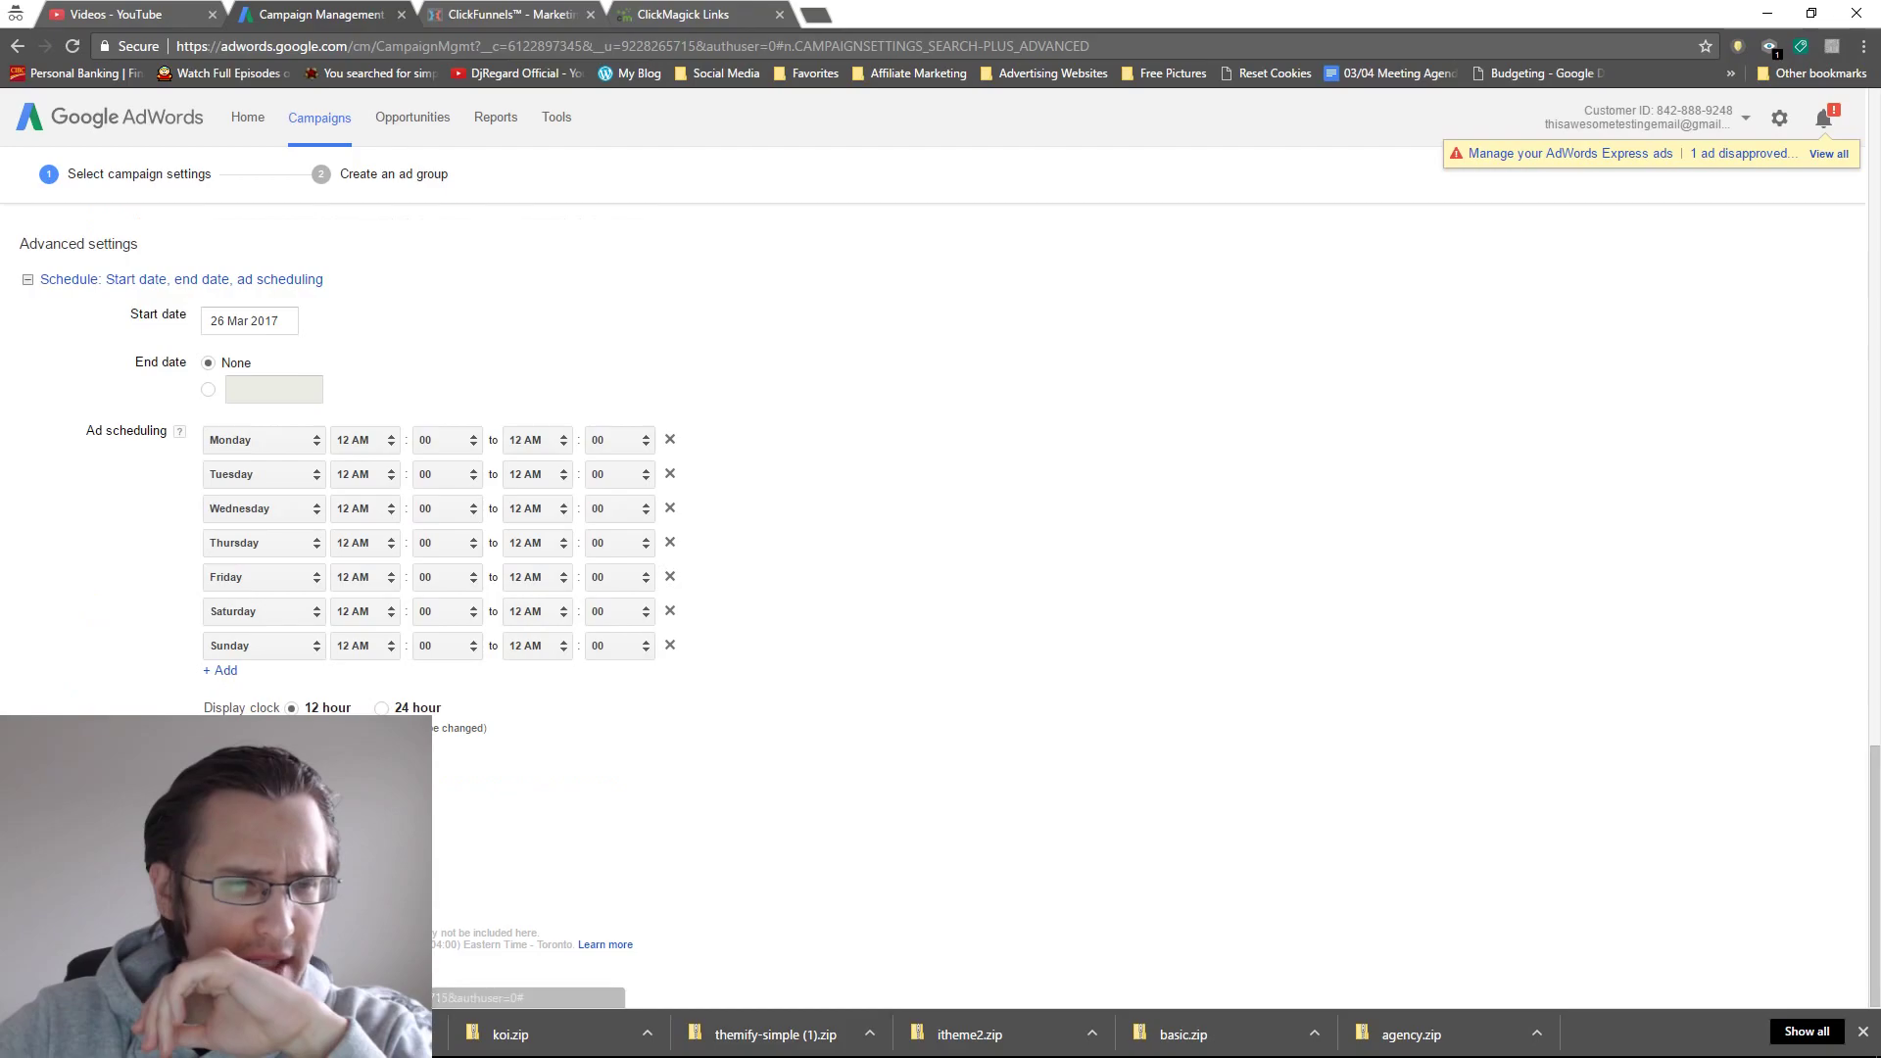
pyautogui.scroll(-2, 272, 672)
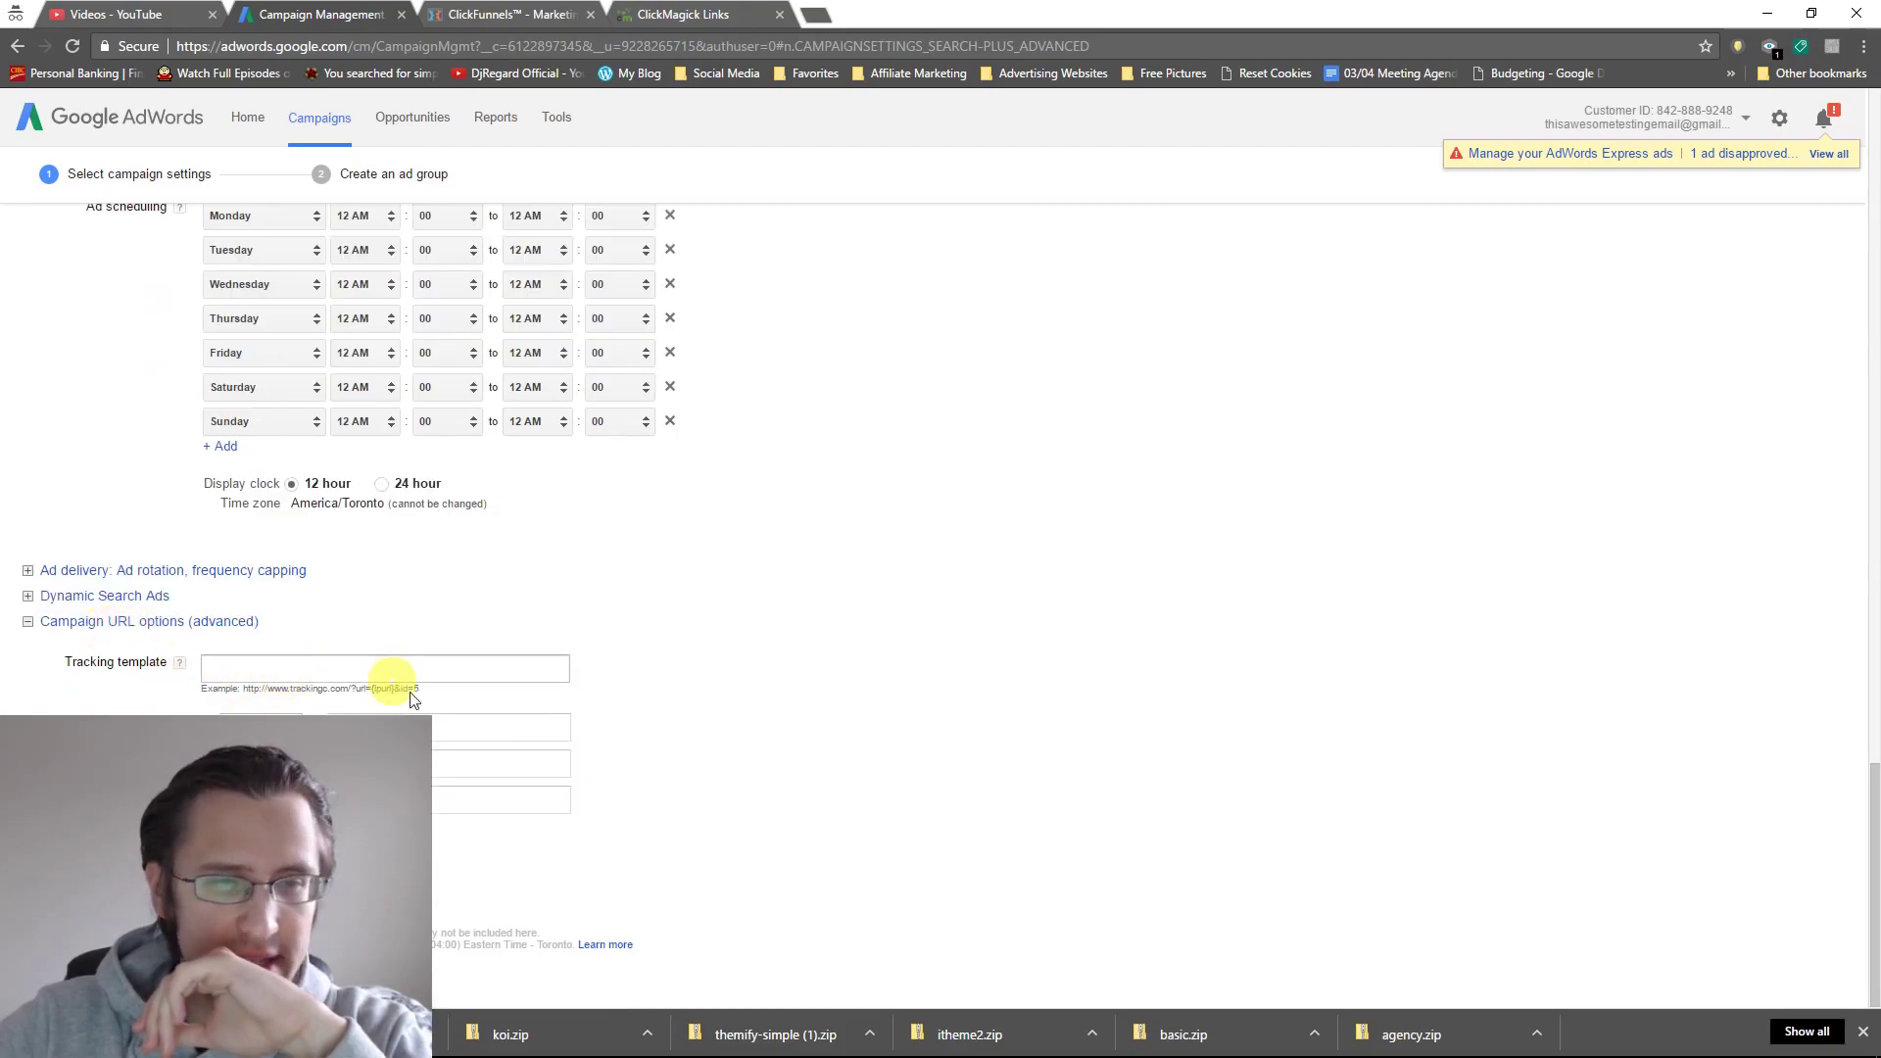
pyautogui.click(110, 622)
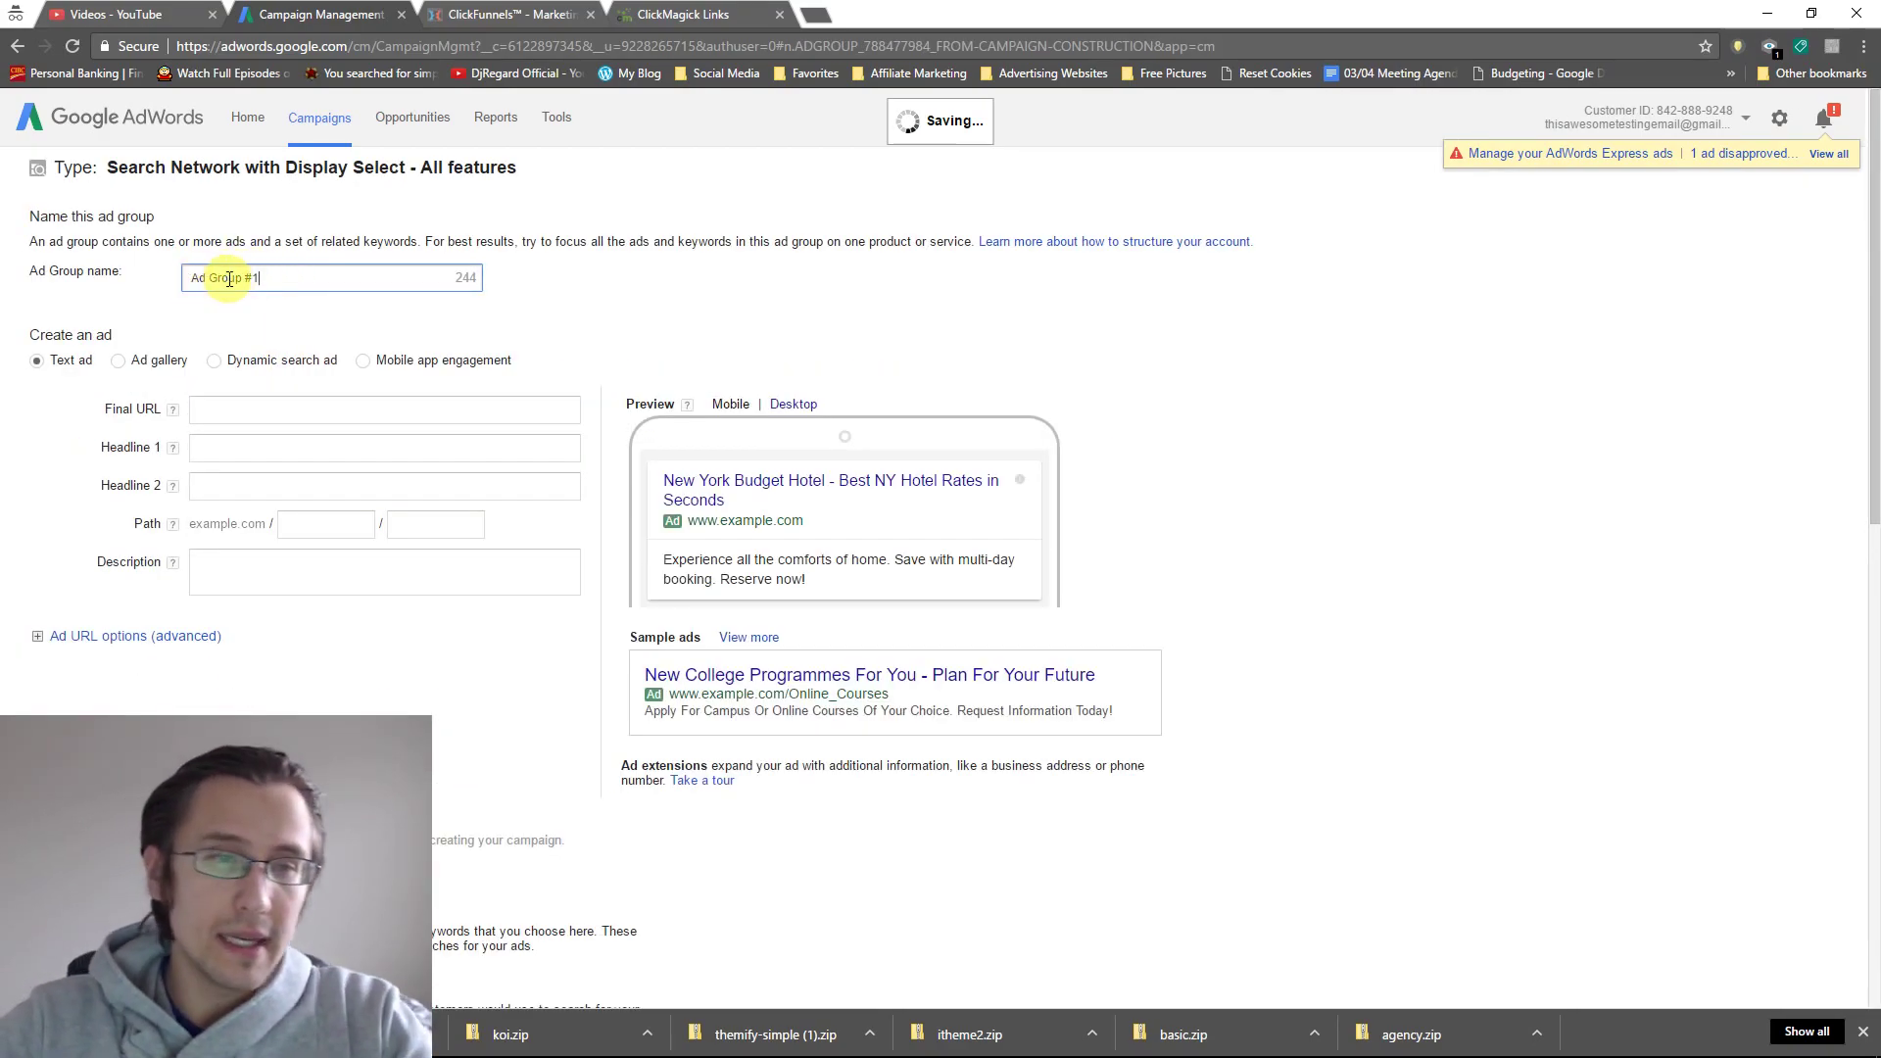
# Replace the default 'Ad Group #1' name with 'Diabetes keywords'.
pyautogui.tripleClick(227, 279)
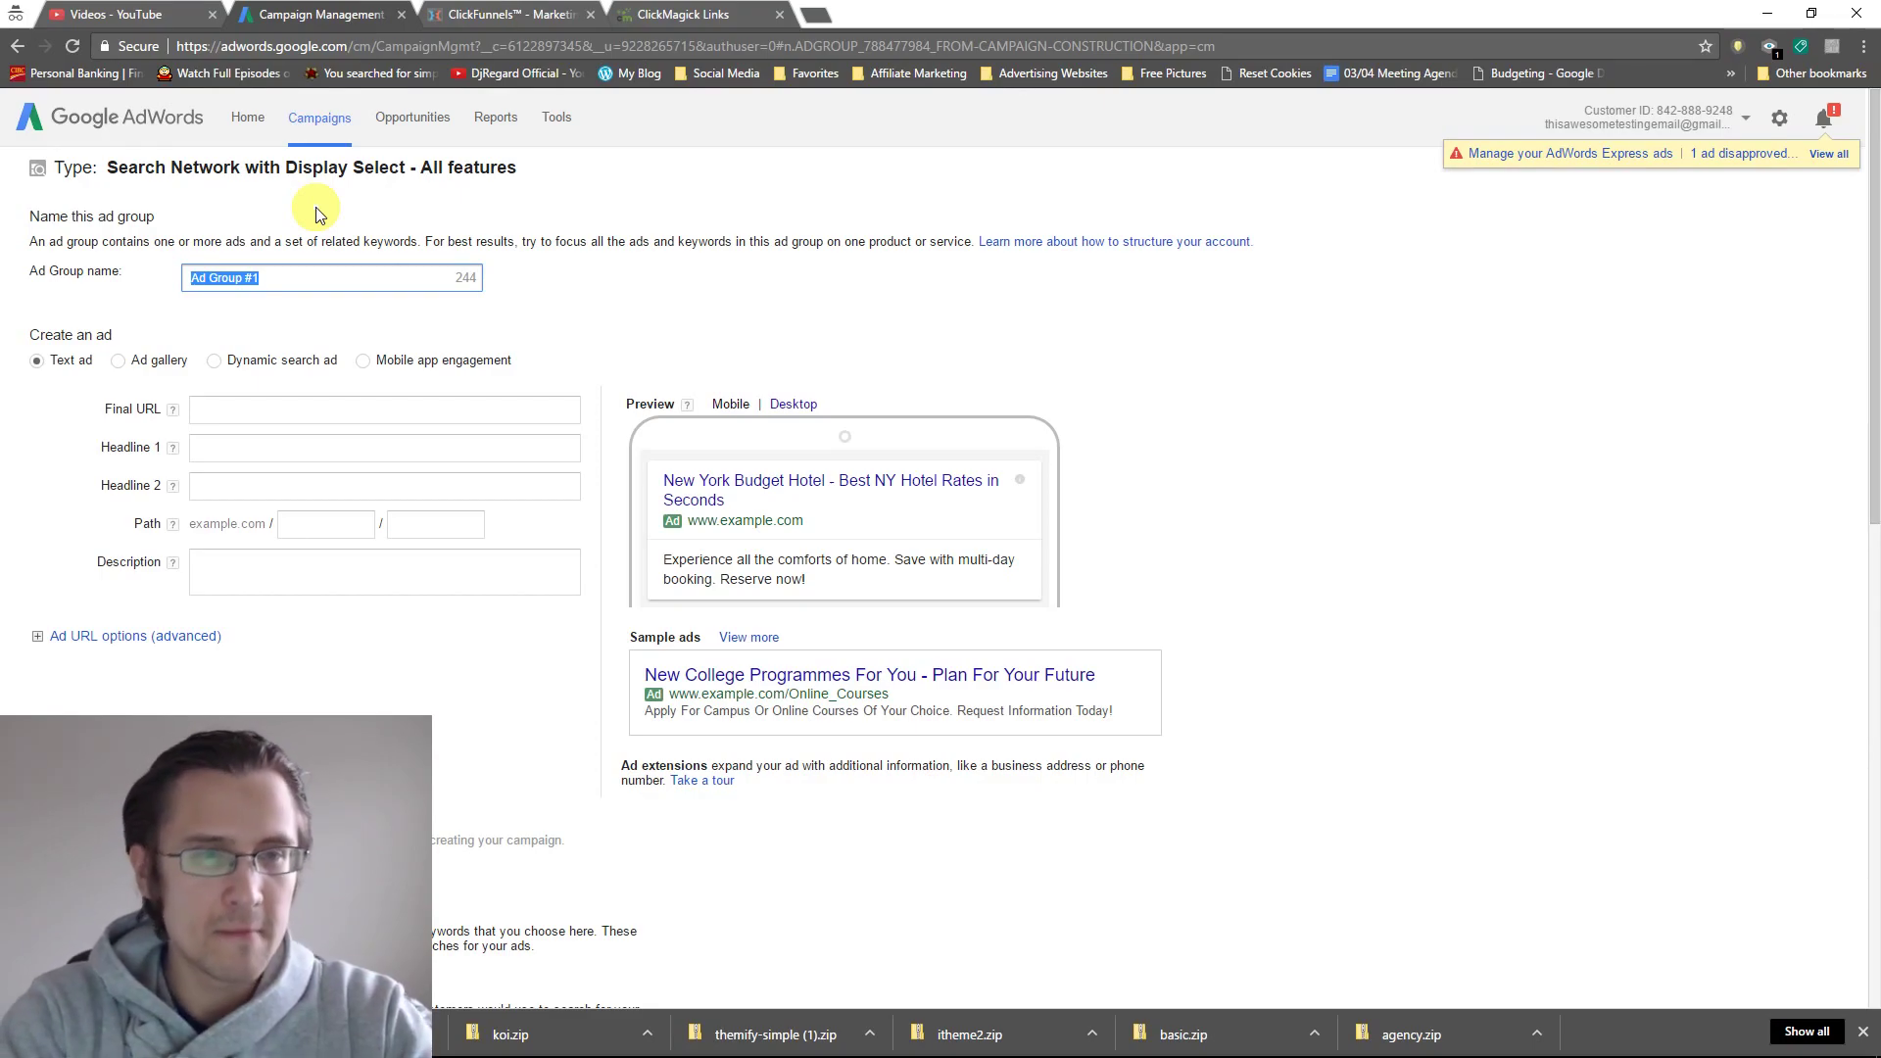
pyautogui.write('Diabetes keywords')
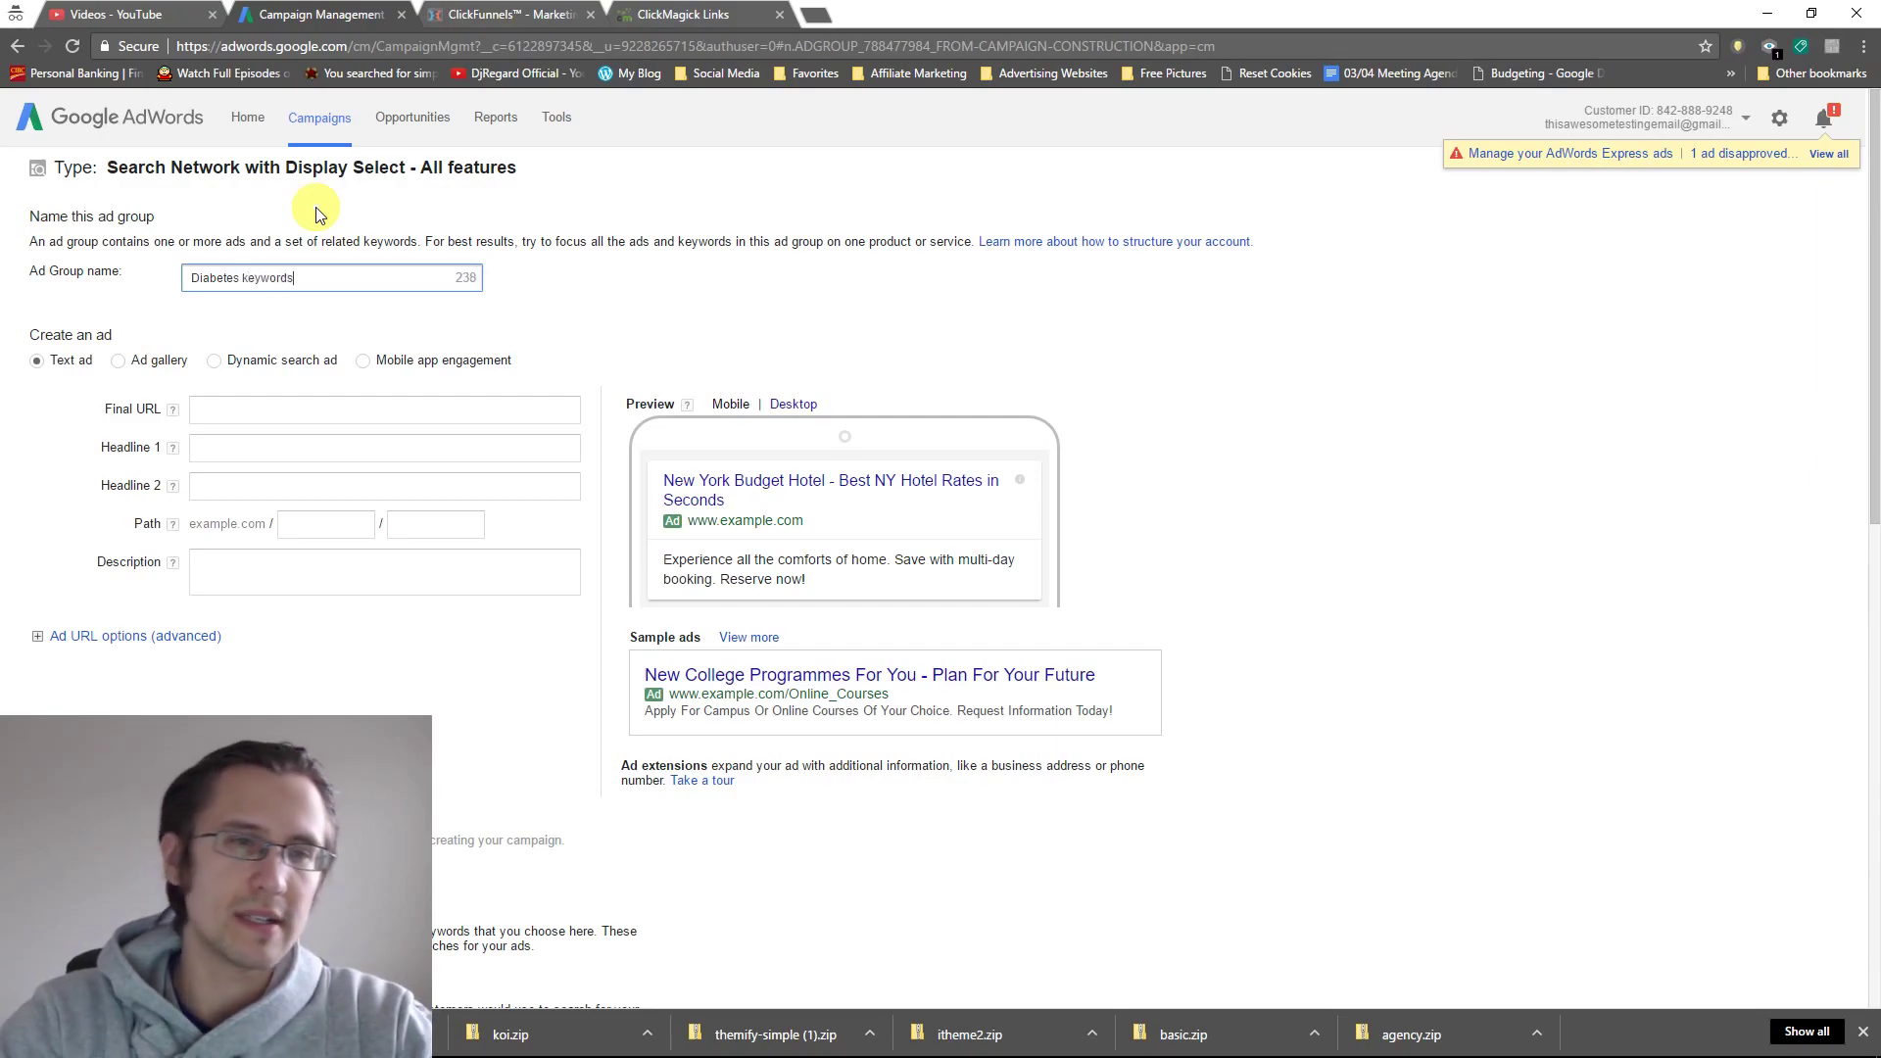
pyautogui.click(222, 409)
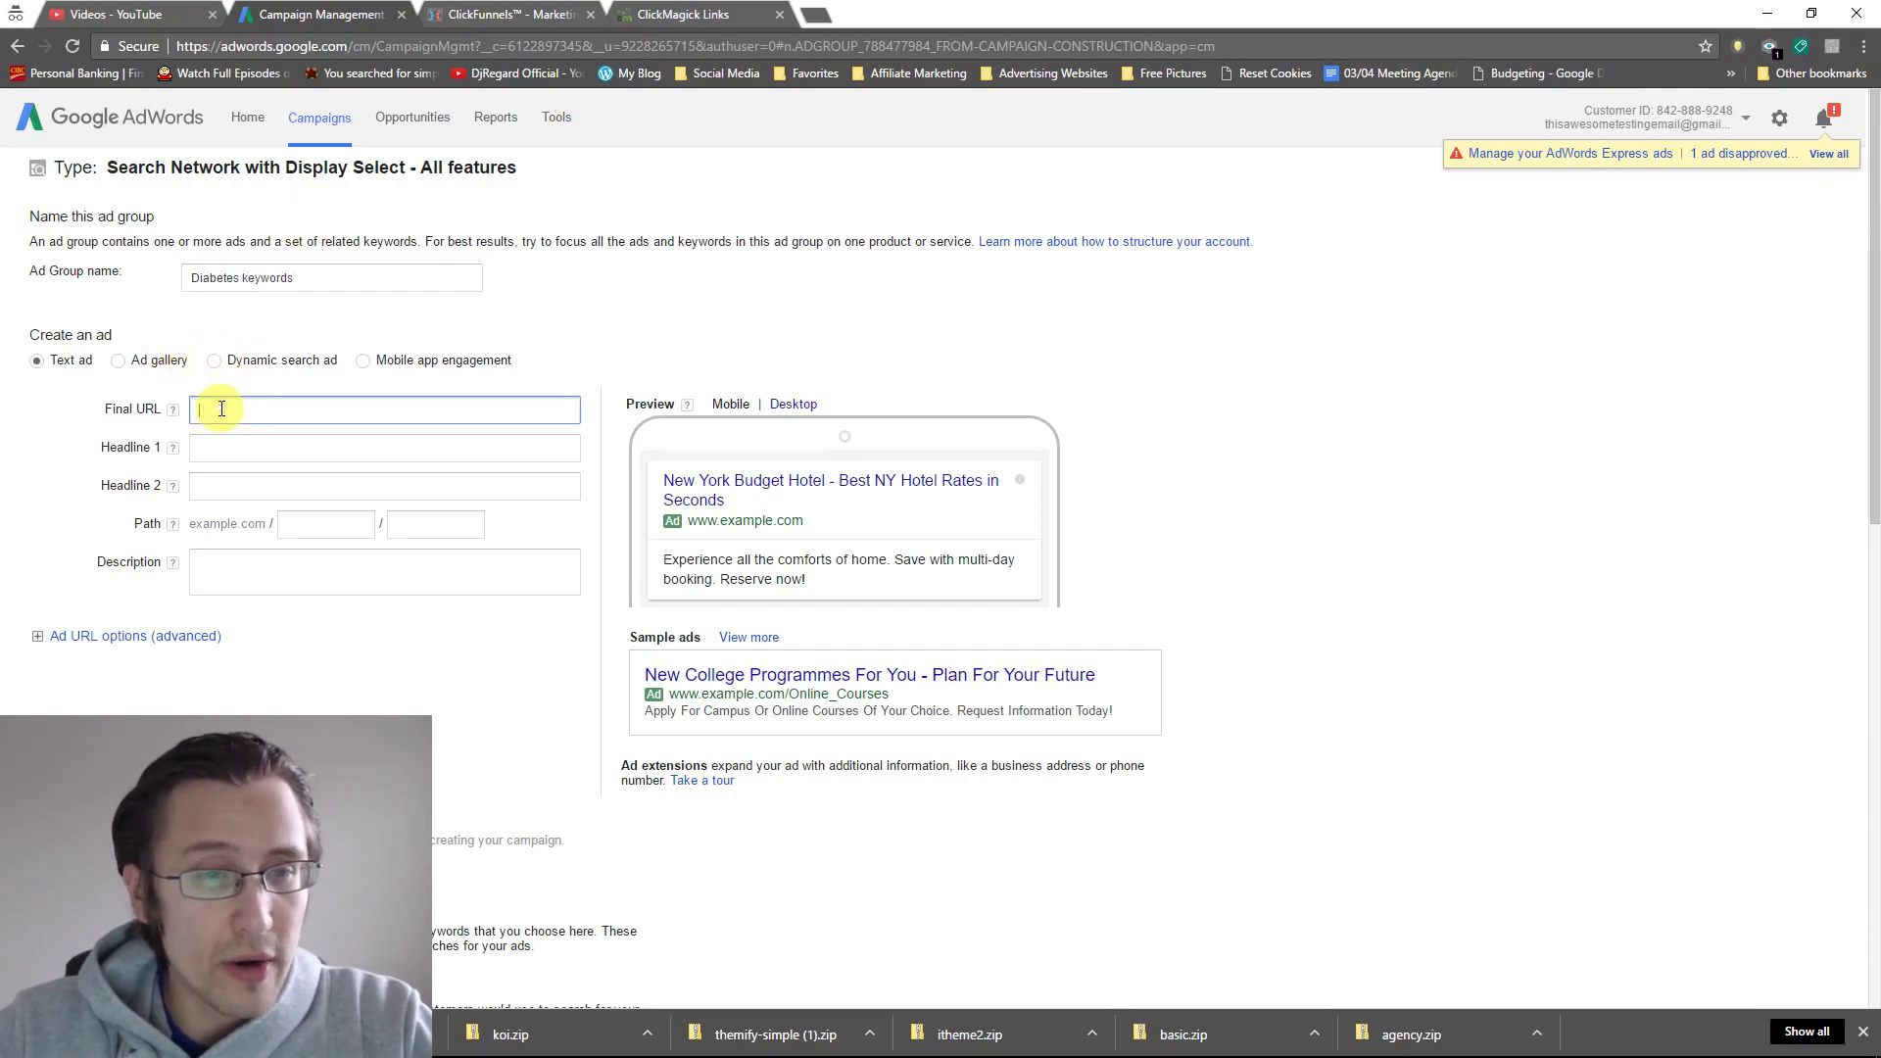
pyautogui.click(692, 12)
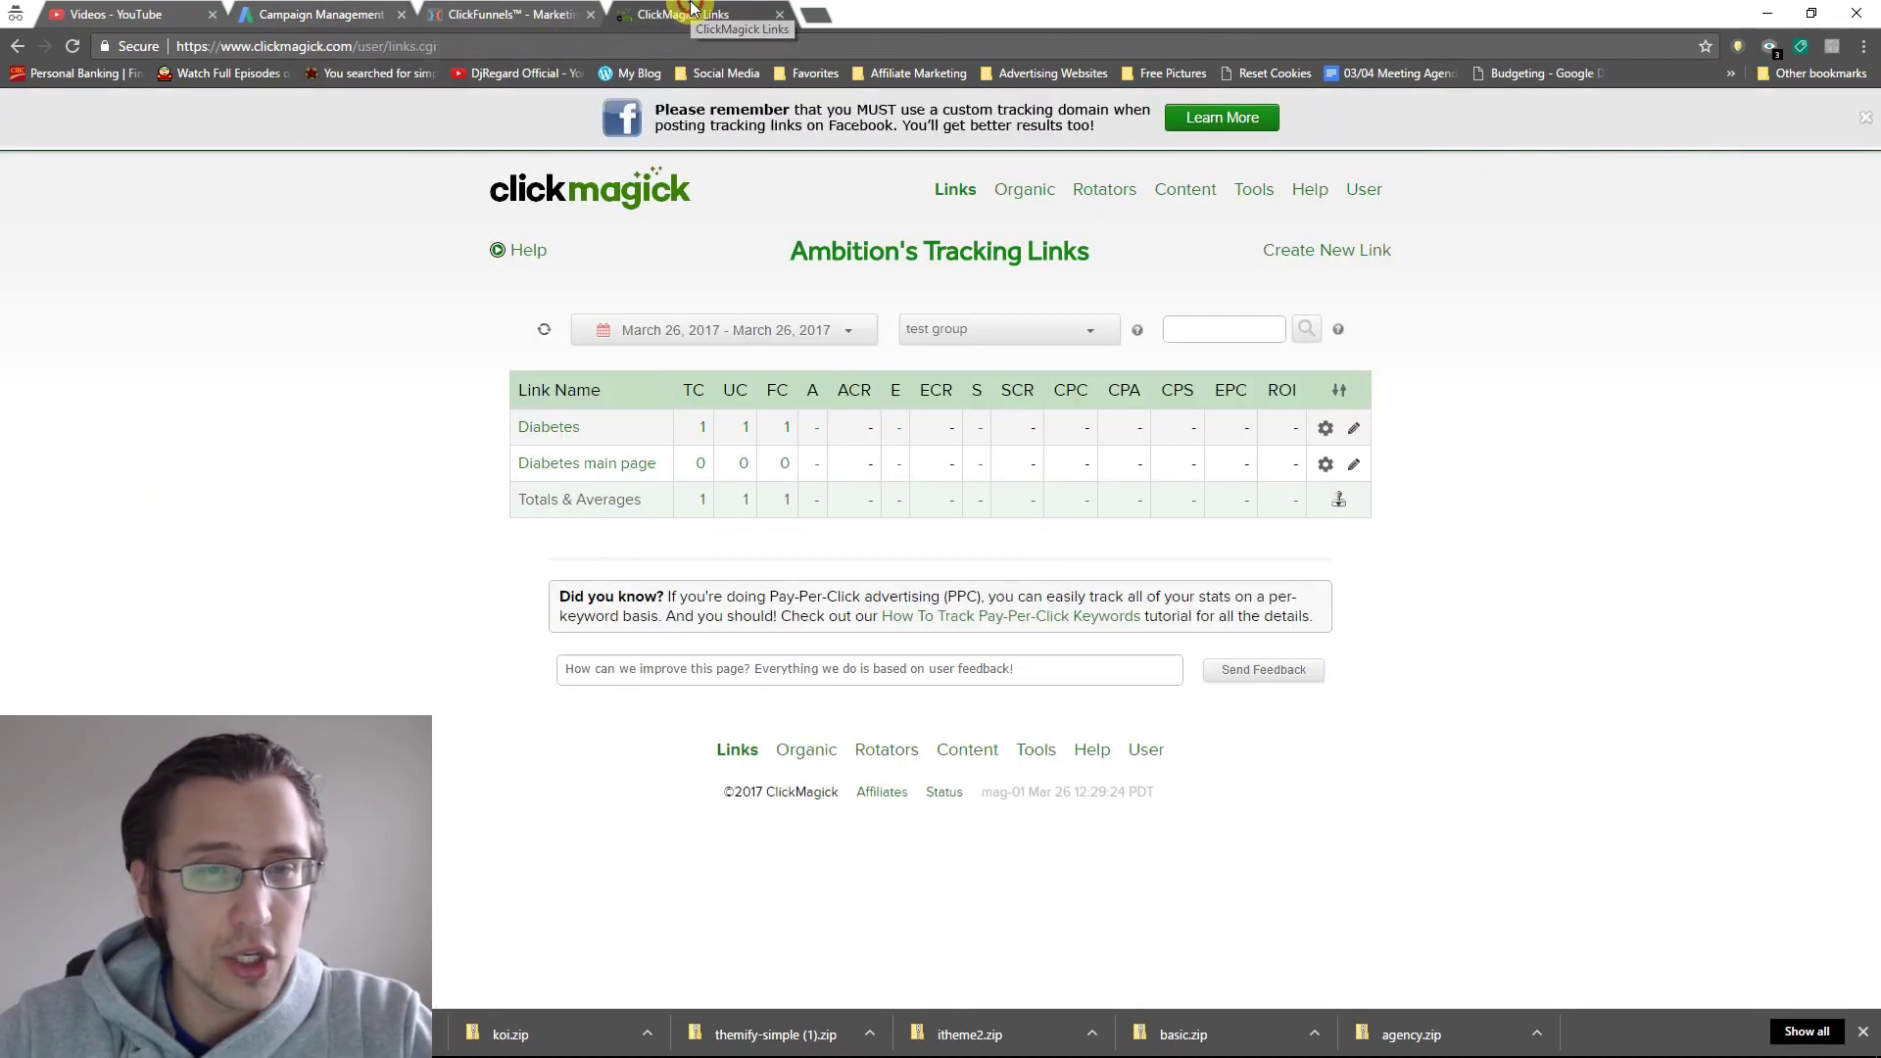
pyautogui.click(562, 423)
pyautogui.tripleClick(824, 672)
pyautogui.hotkey('ctrl', 'c')
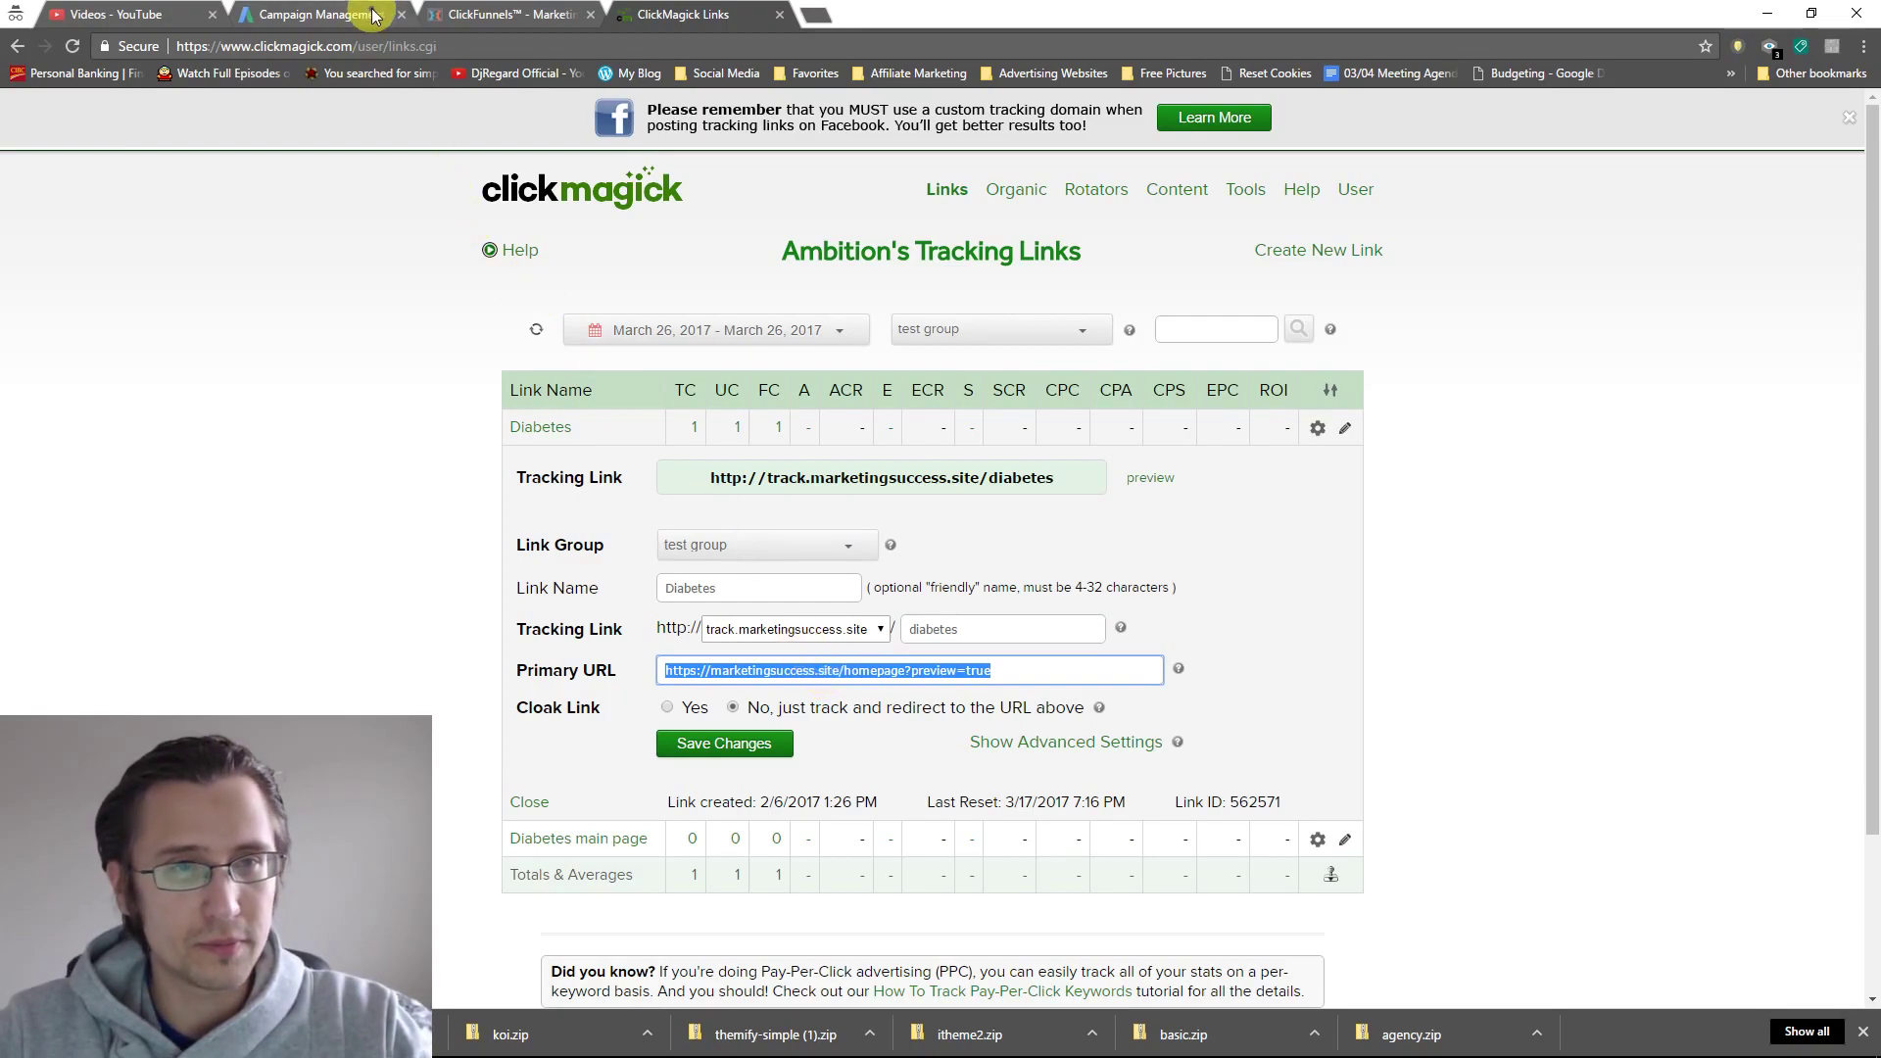
pyautogui.moveTo(373, 14); pyautogui.dragTo(490, 16)
pyautogui.hotkey('ctrl', 'v')
# Enter the headlines 'Diabetes Loophole Only $27' and 'Get a $20 Discount Now'.
pyautogui.click(249, 447)
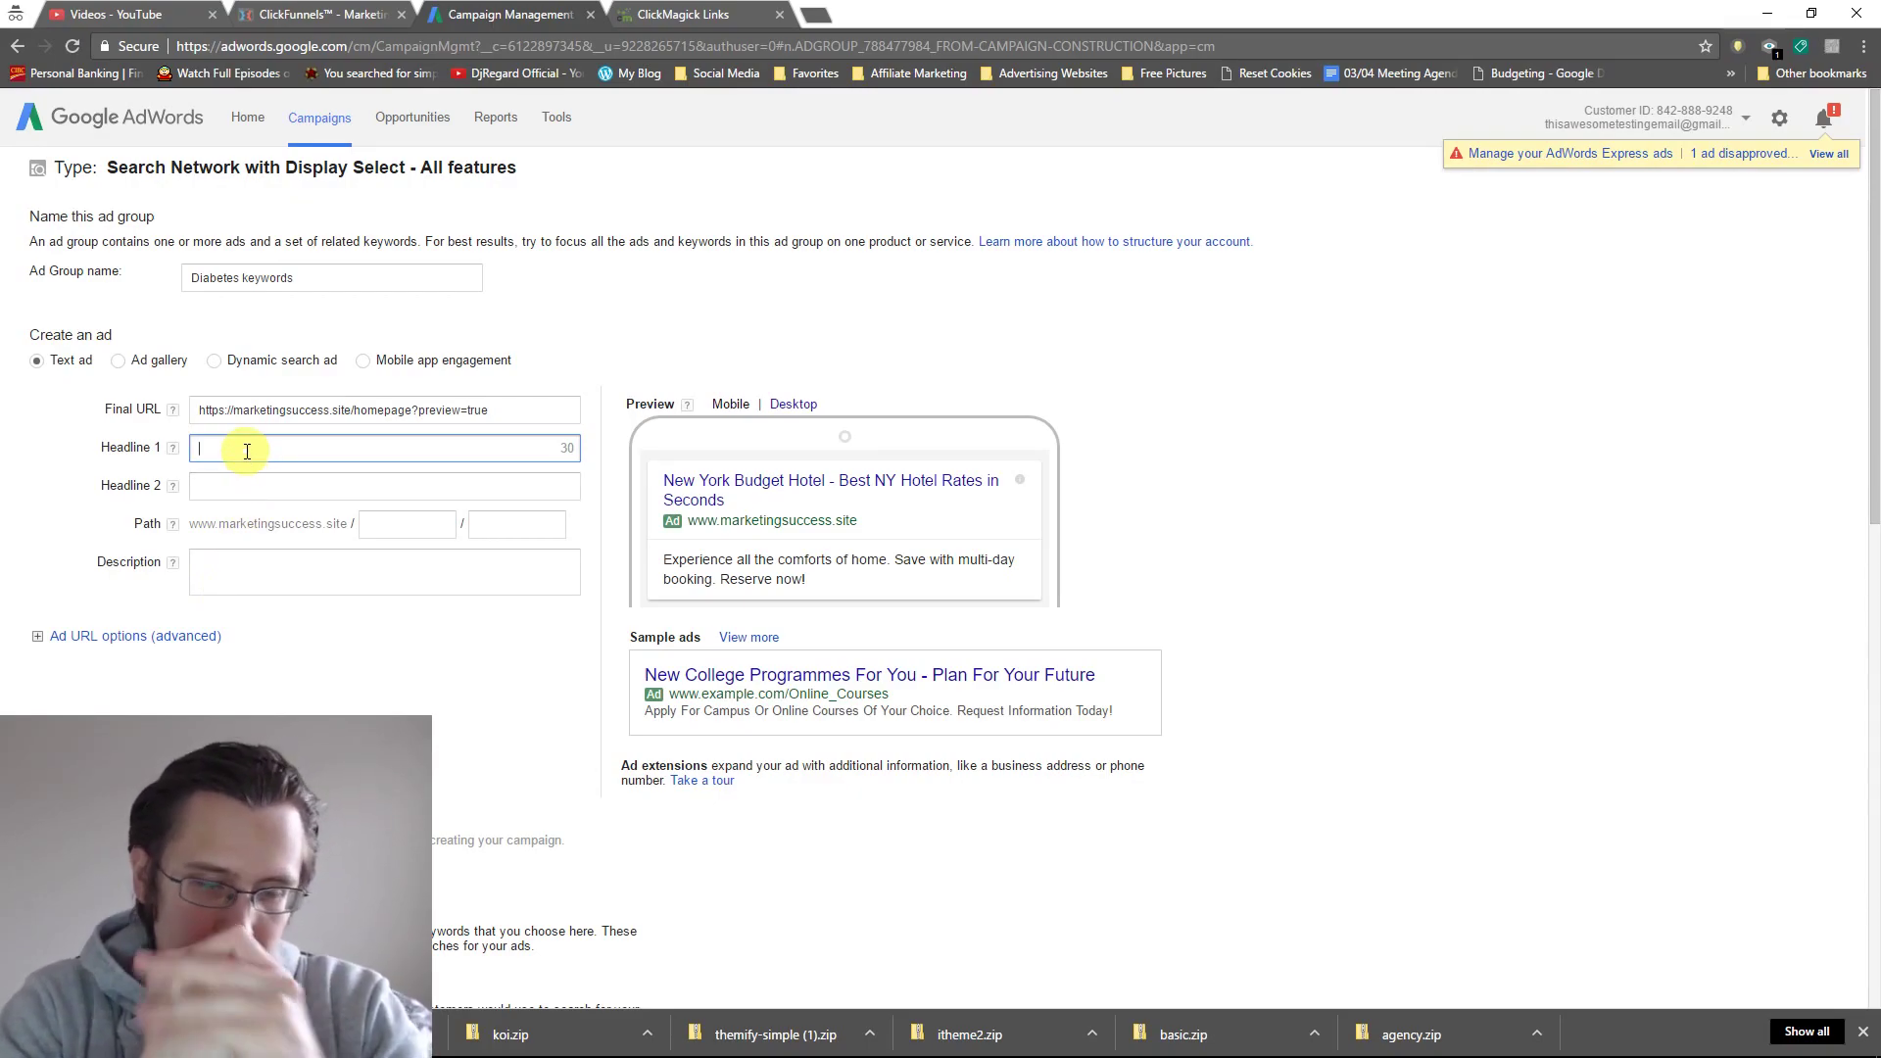
pyautogui.write('Diabet')
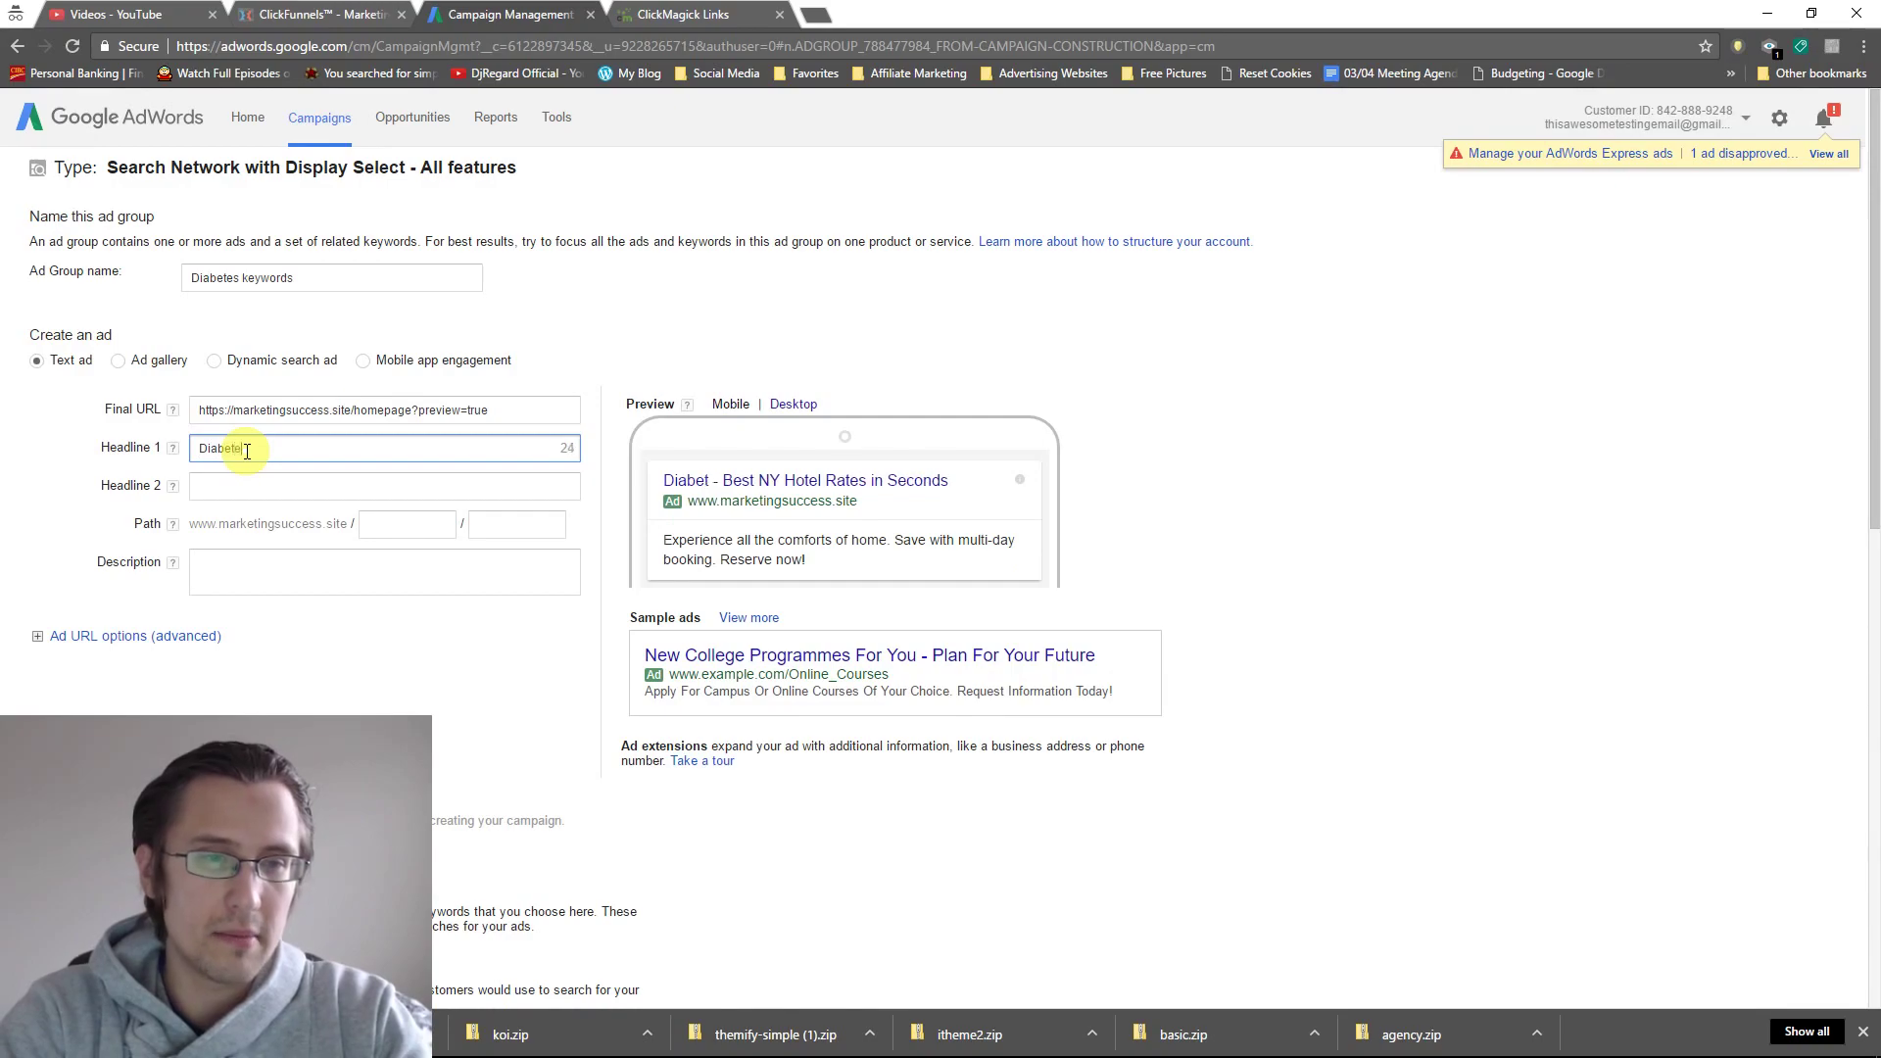
pyautogui.write('es Loophole')
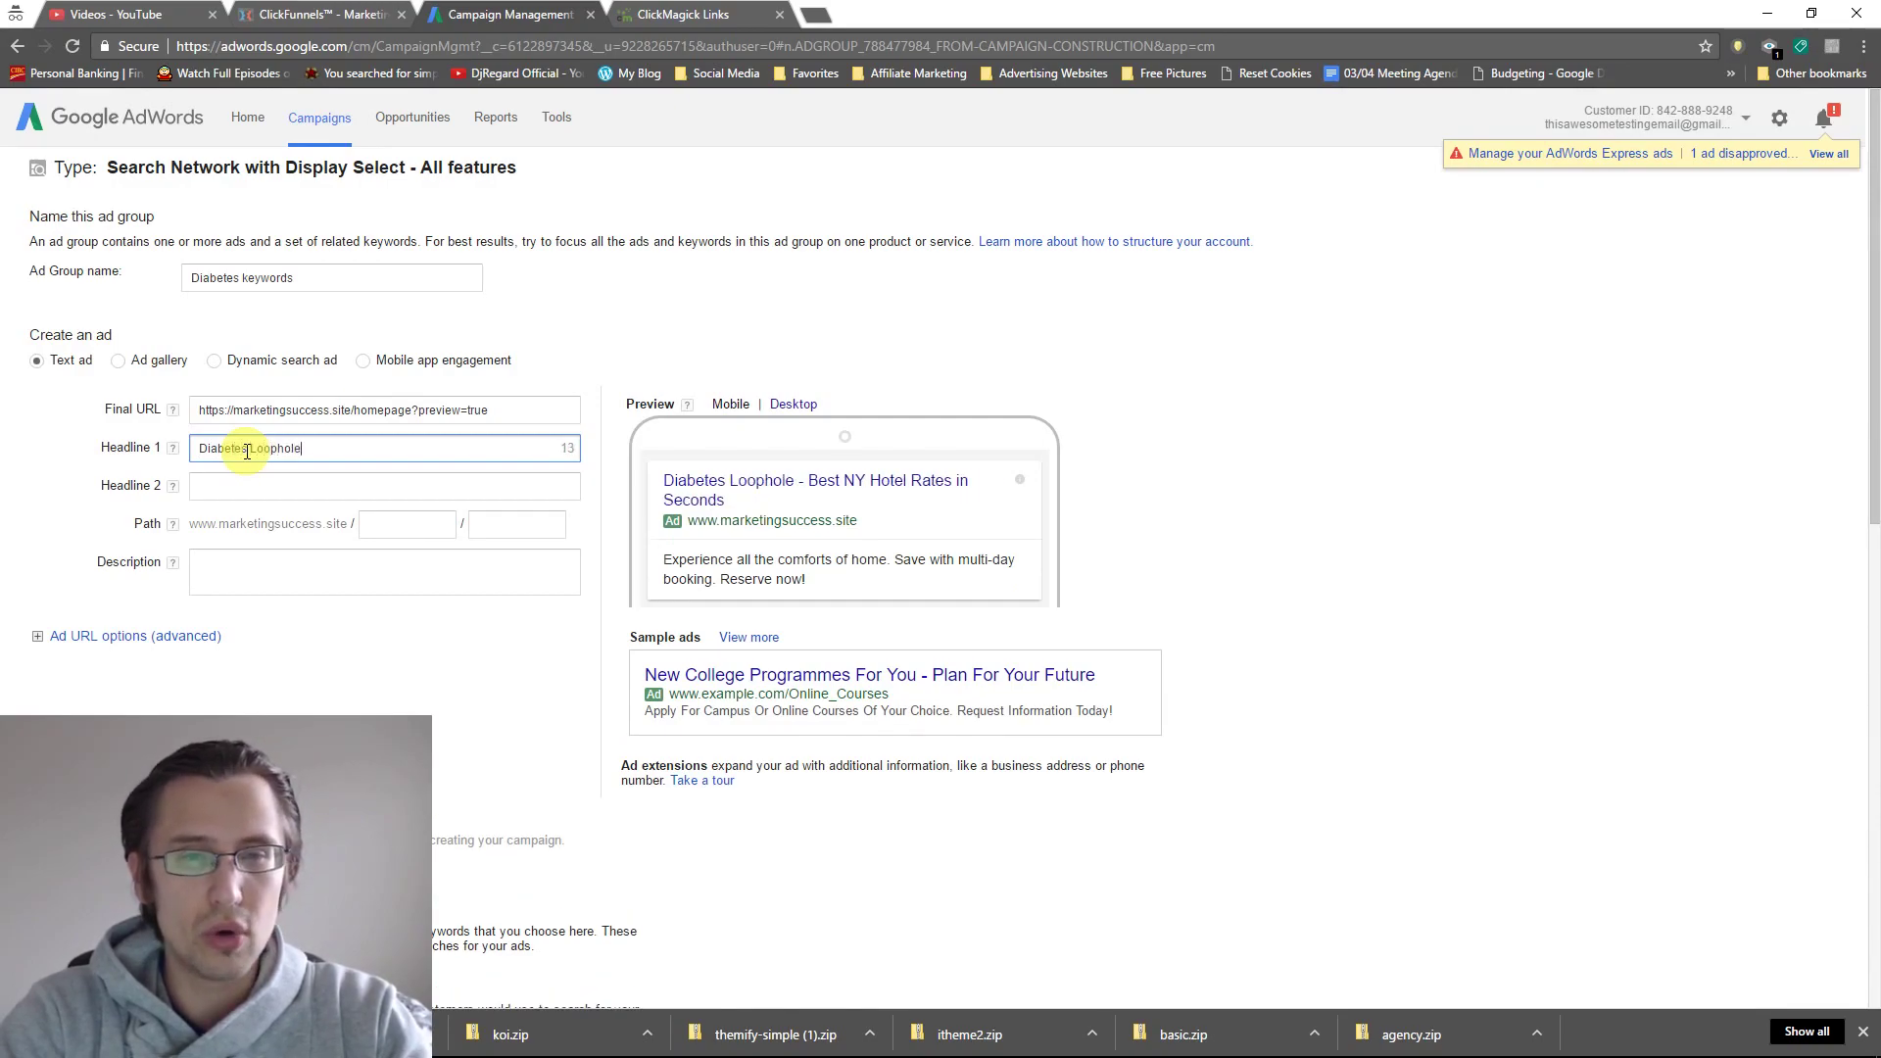
pyautogui.write(' Only $2')
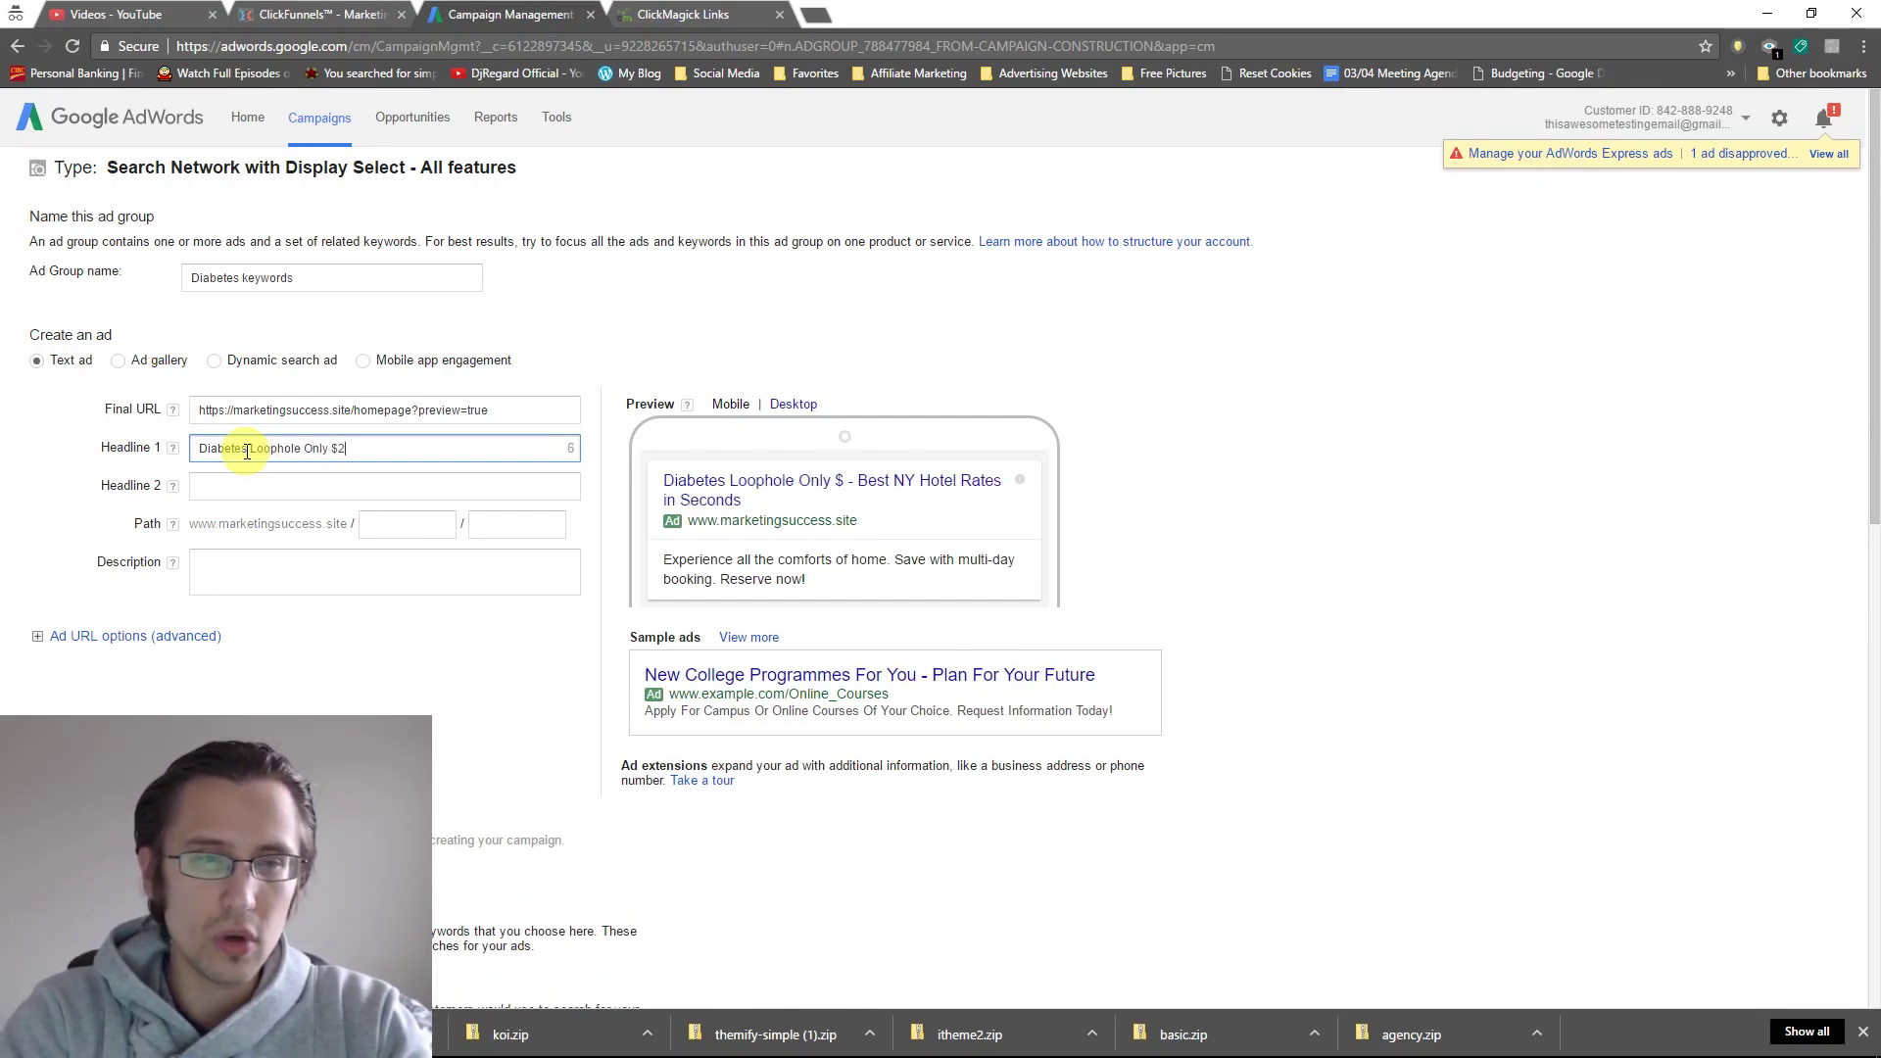
pyautogui.write('7')
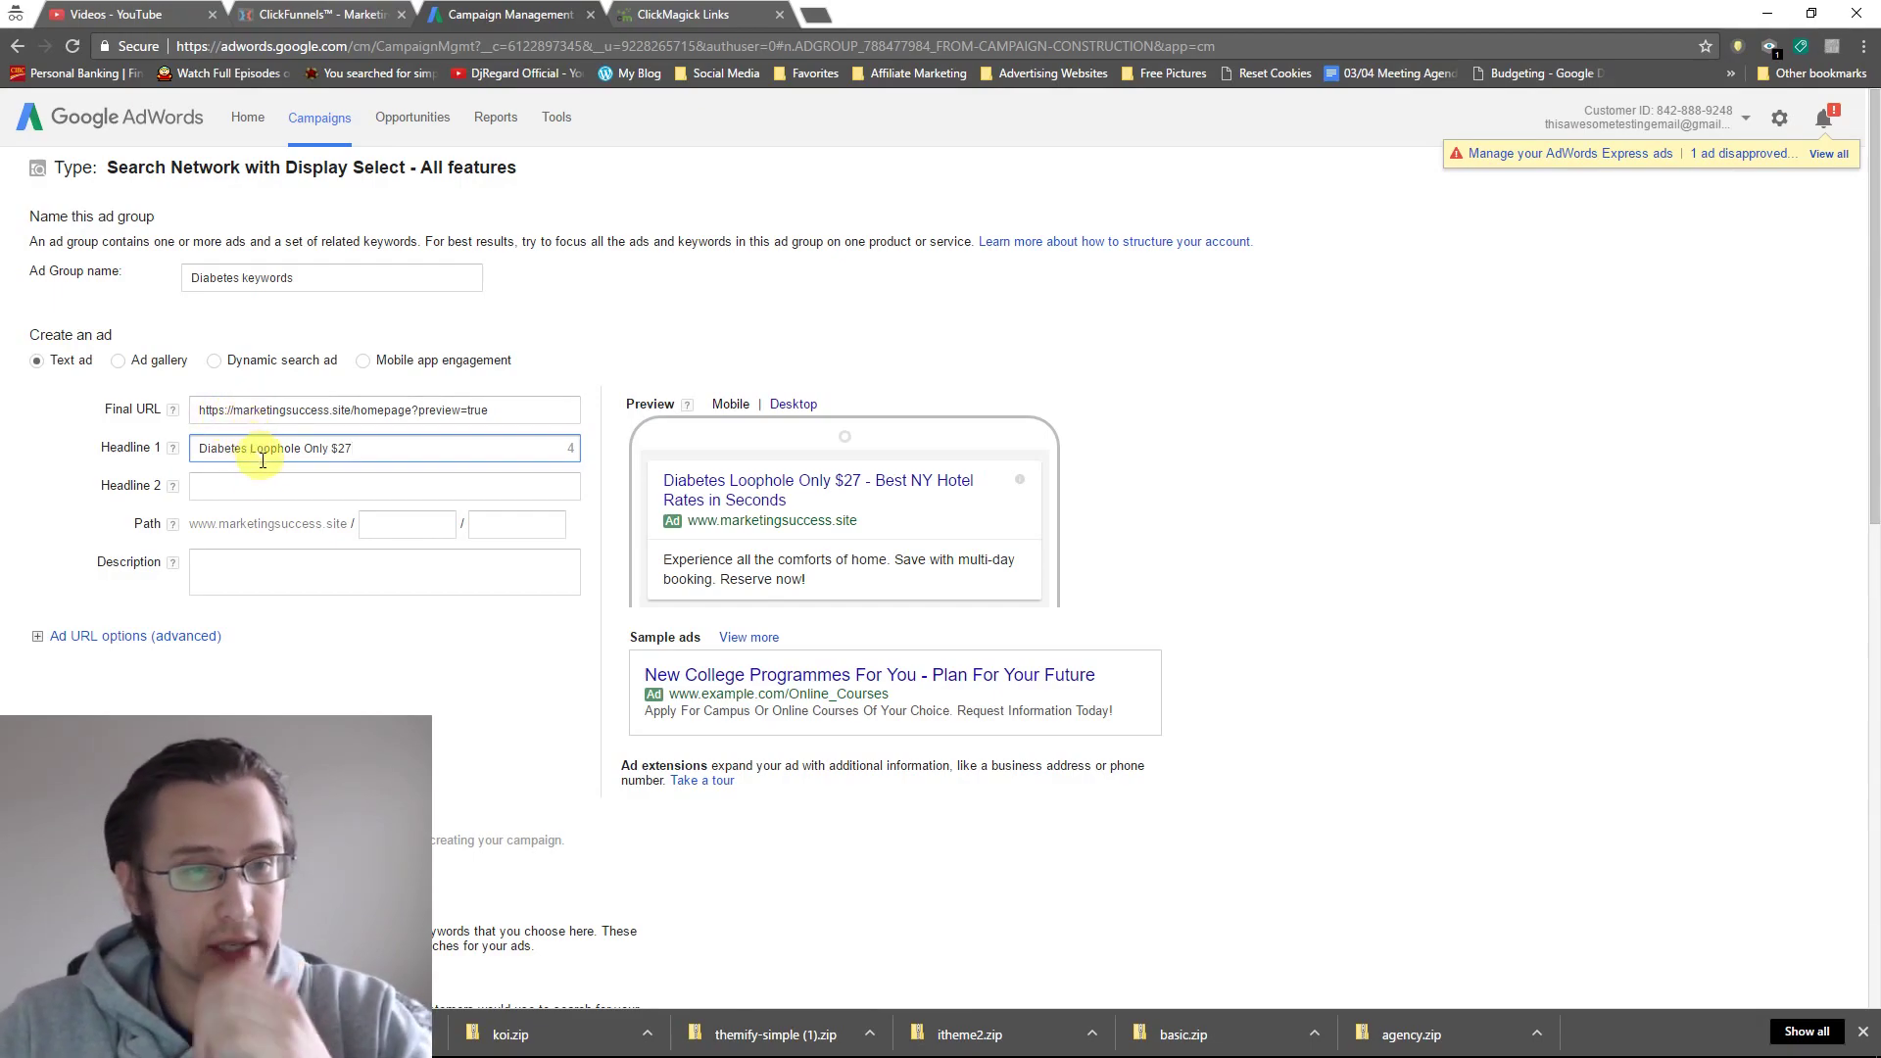
pyautogui.click(266, 489)
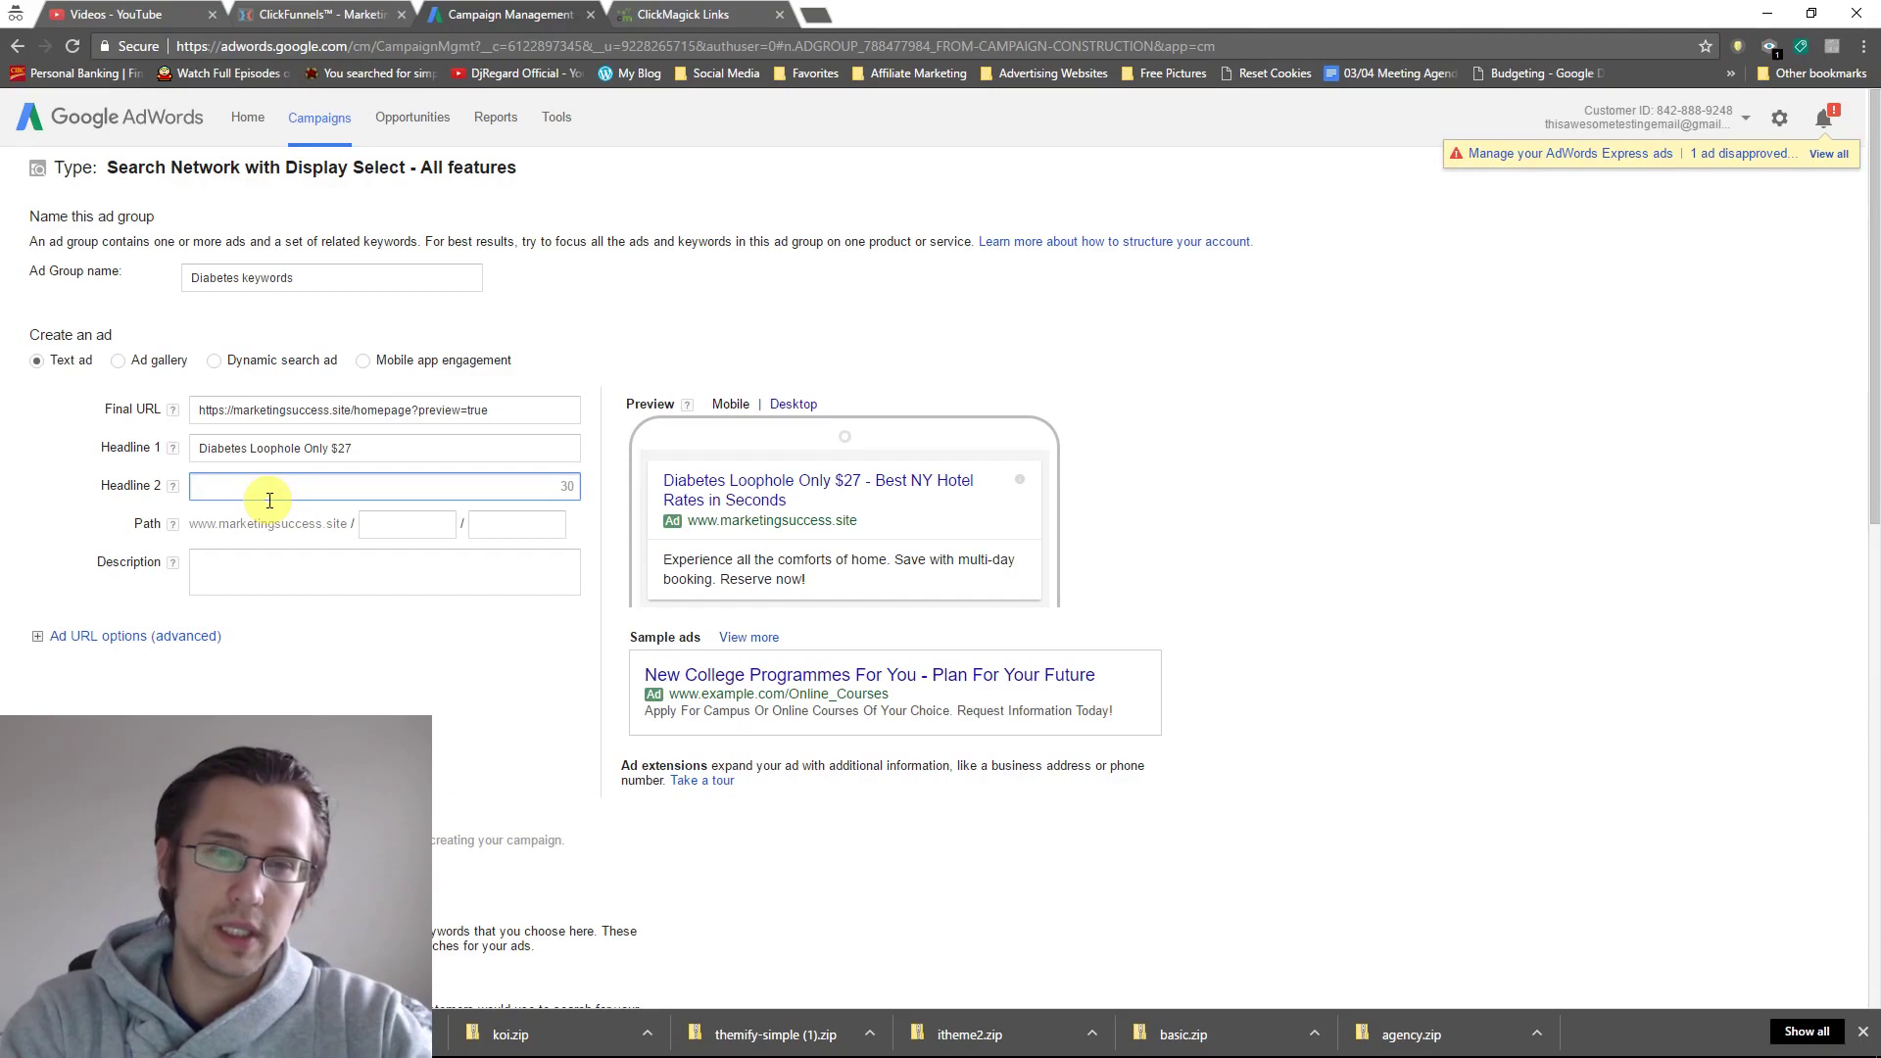
pyautogui.write('Get ')
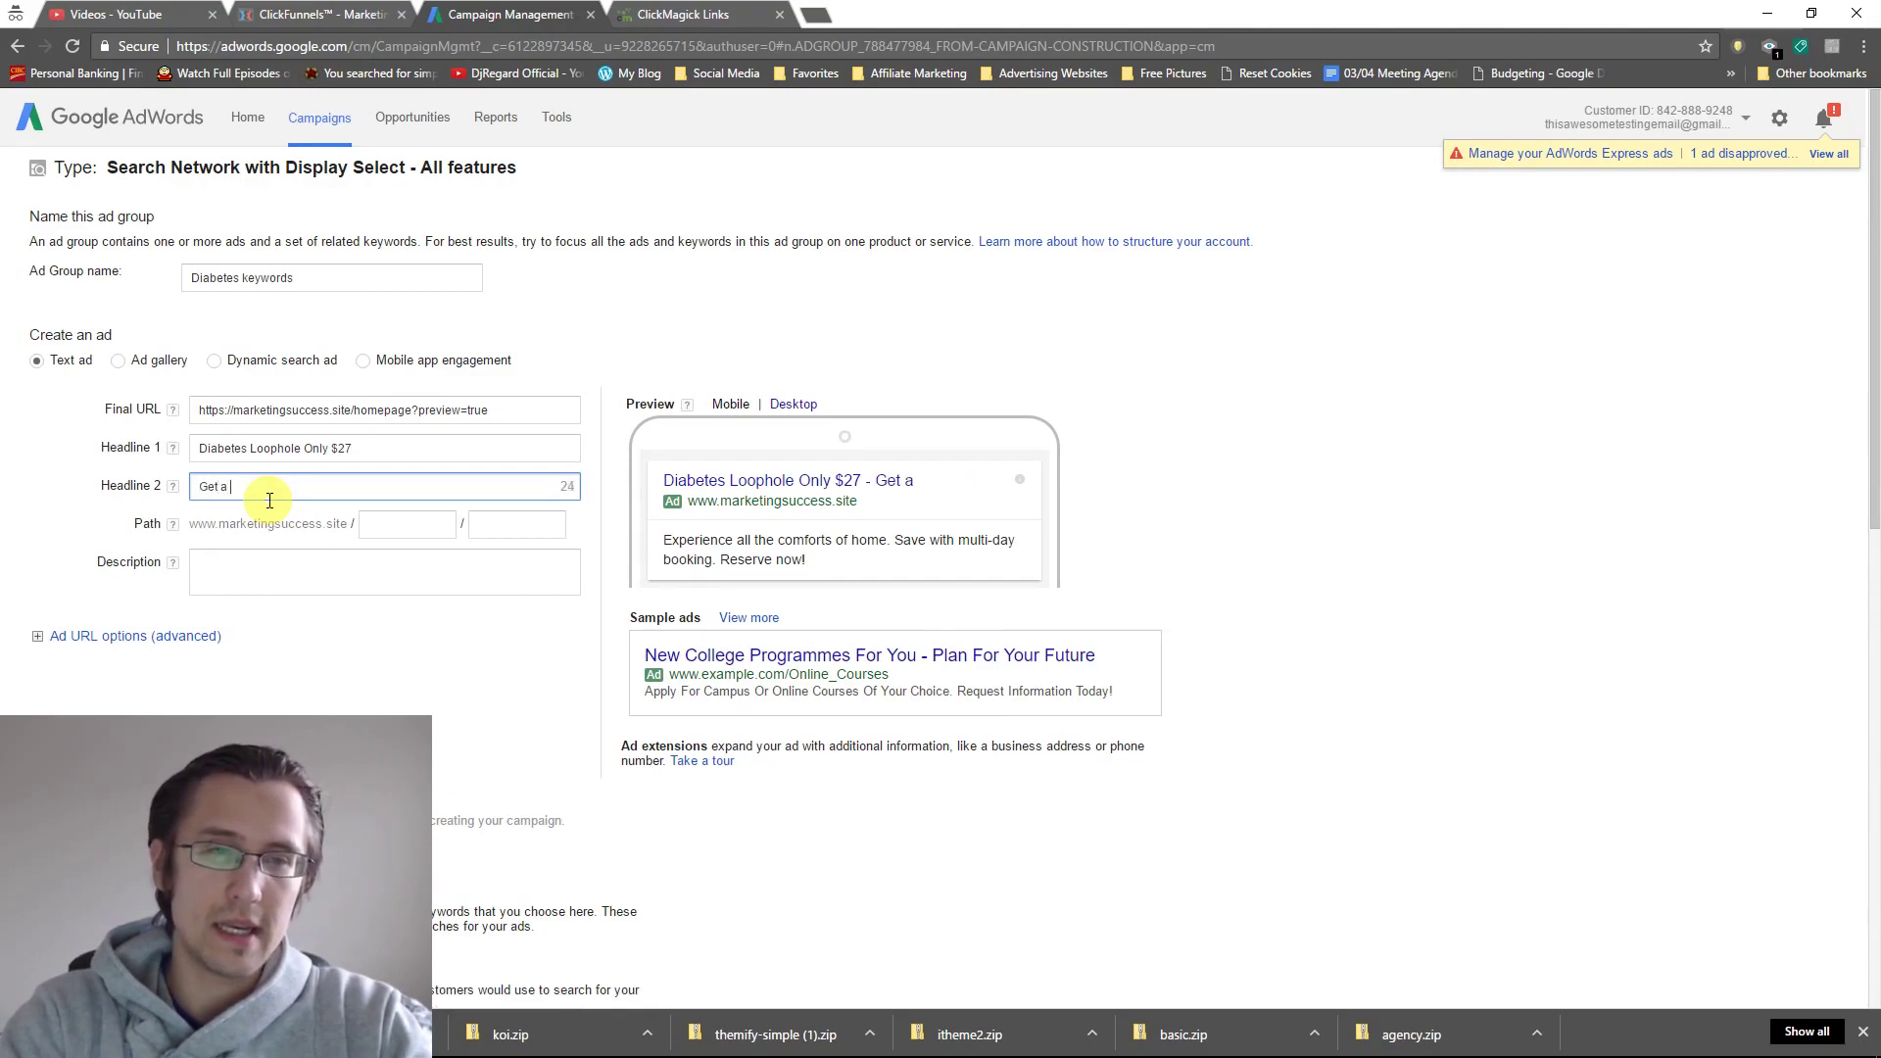
pyautogui.write('a $20 Discount Now')
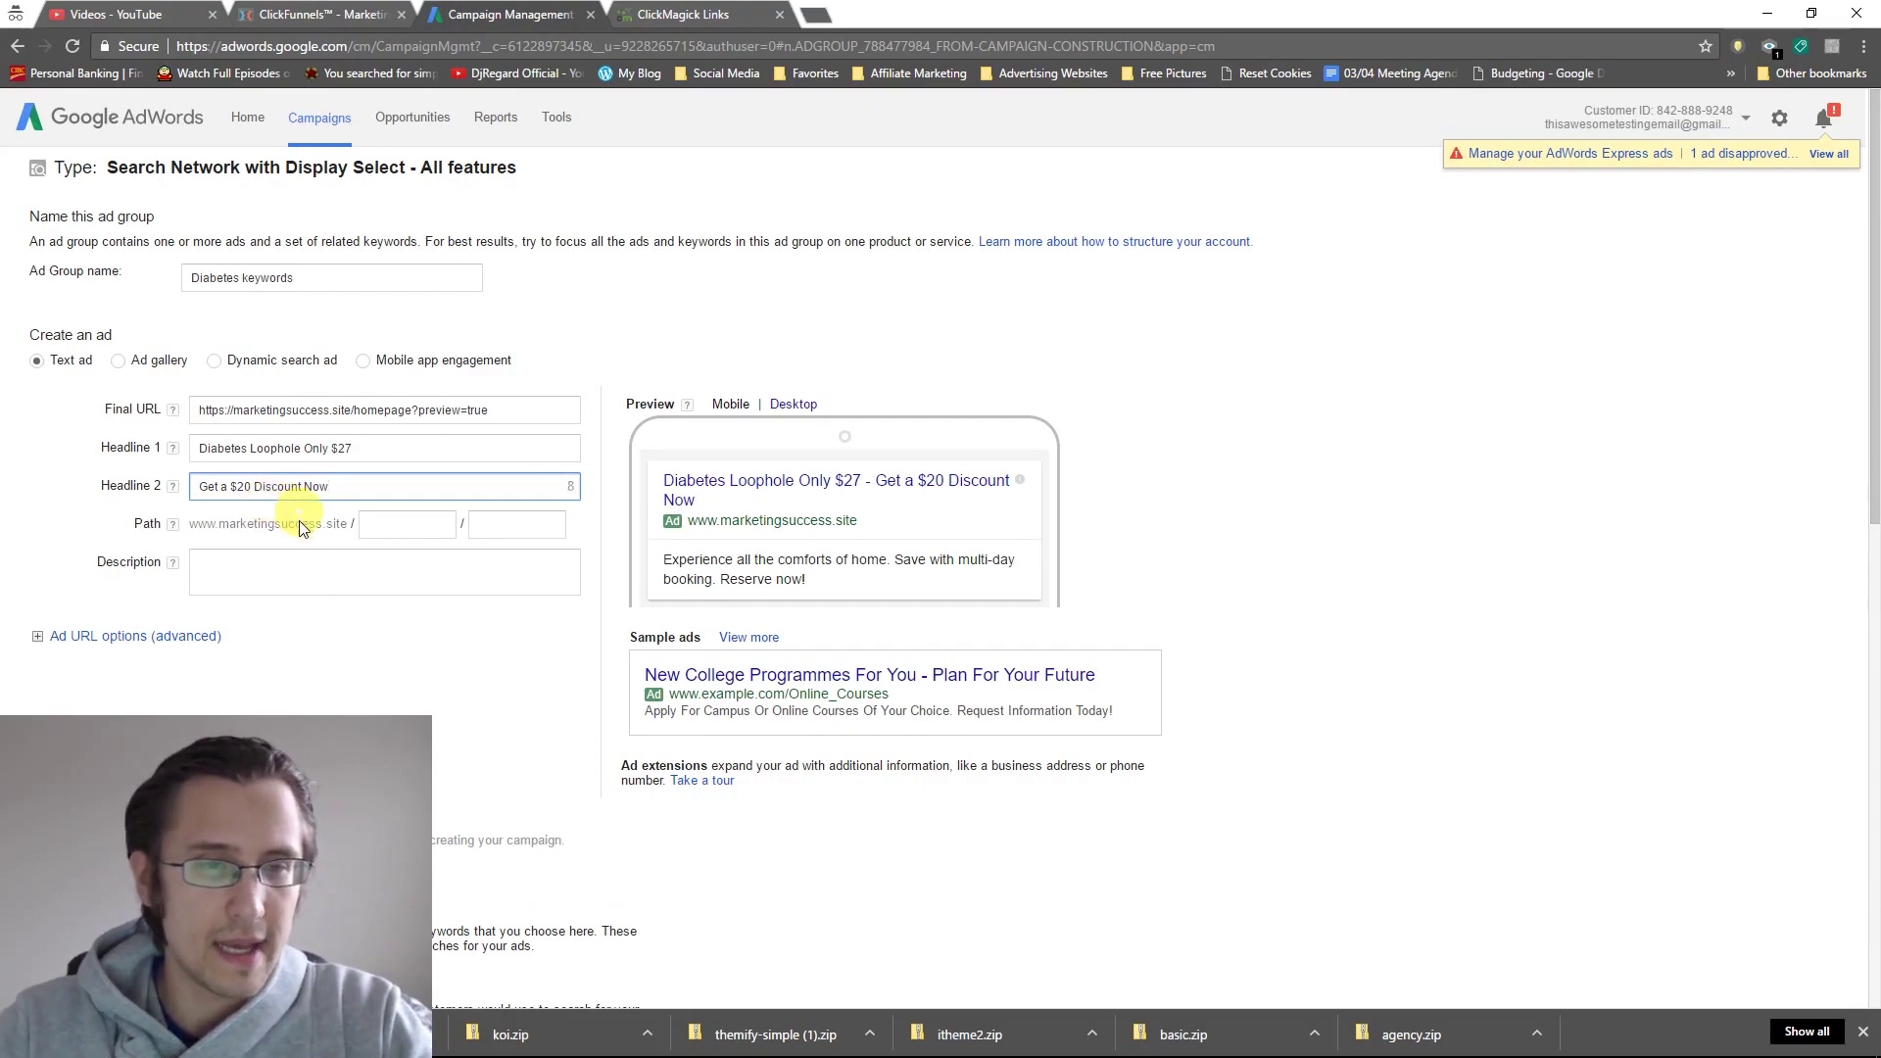
# Write the ad description and set the display path to 'diabetes'.
pyautogui.click(294, 564)
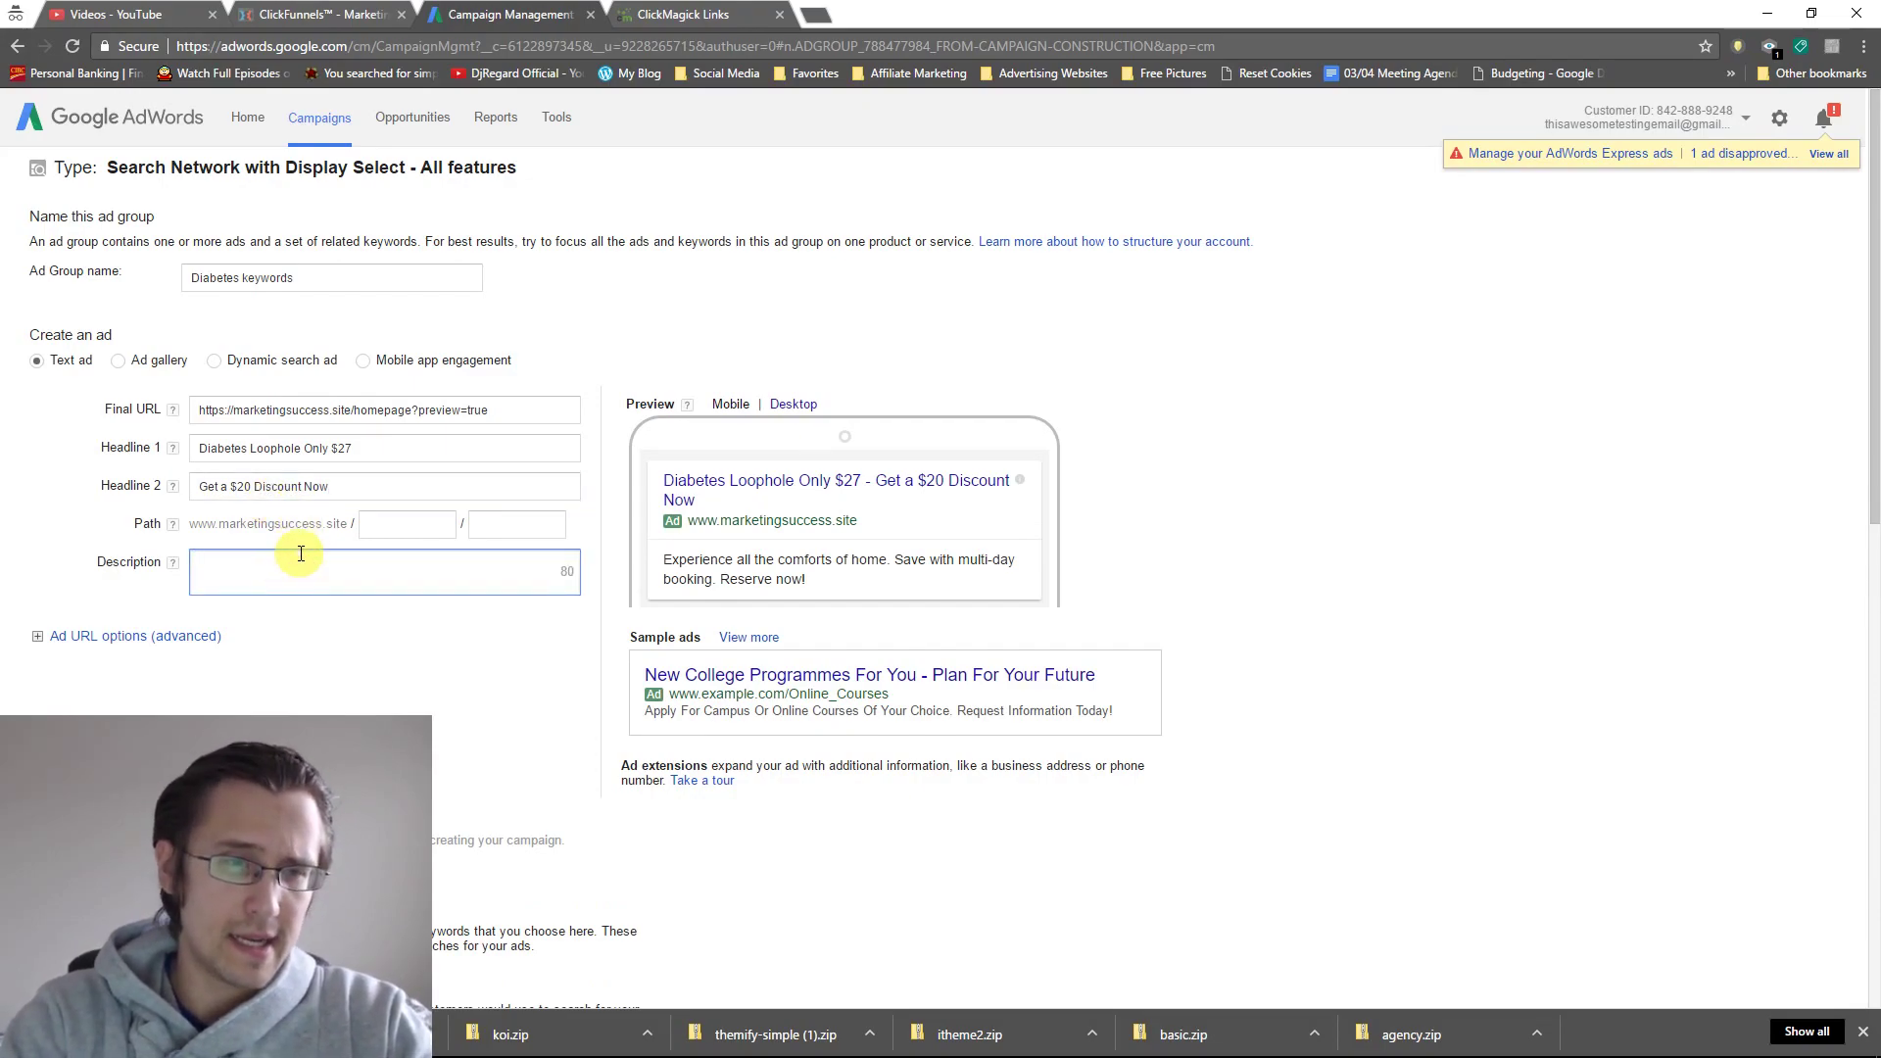
pyautogui.write('Do you want to get rid of diabetes forever? Download')
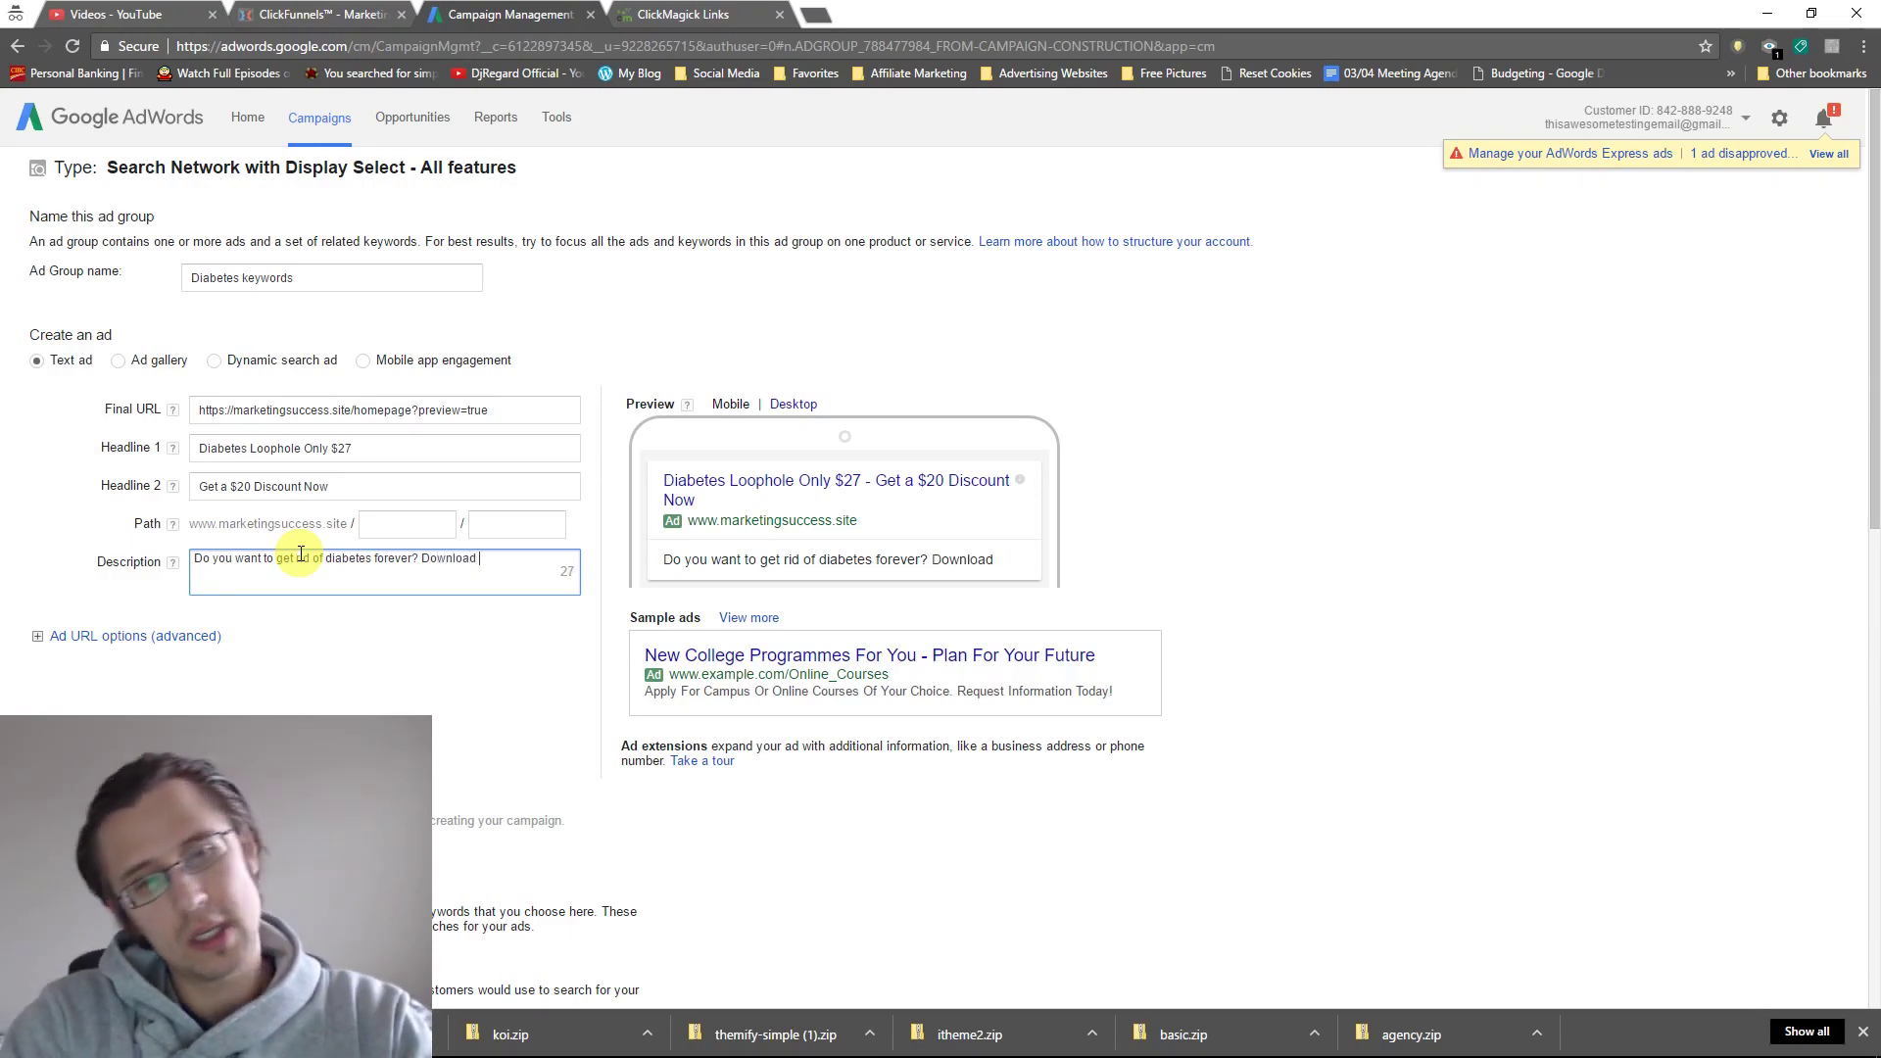
pyautogui.write('ok now')
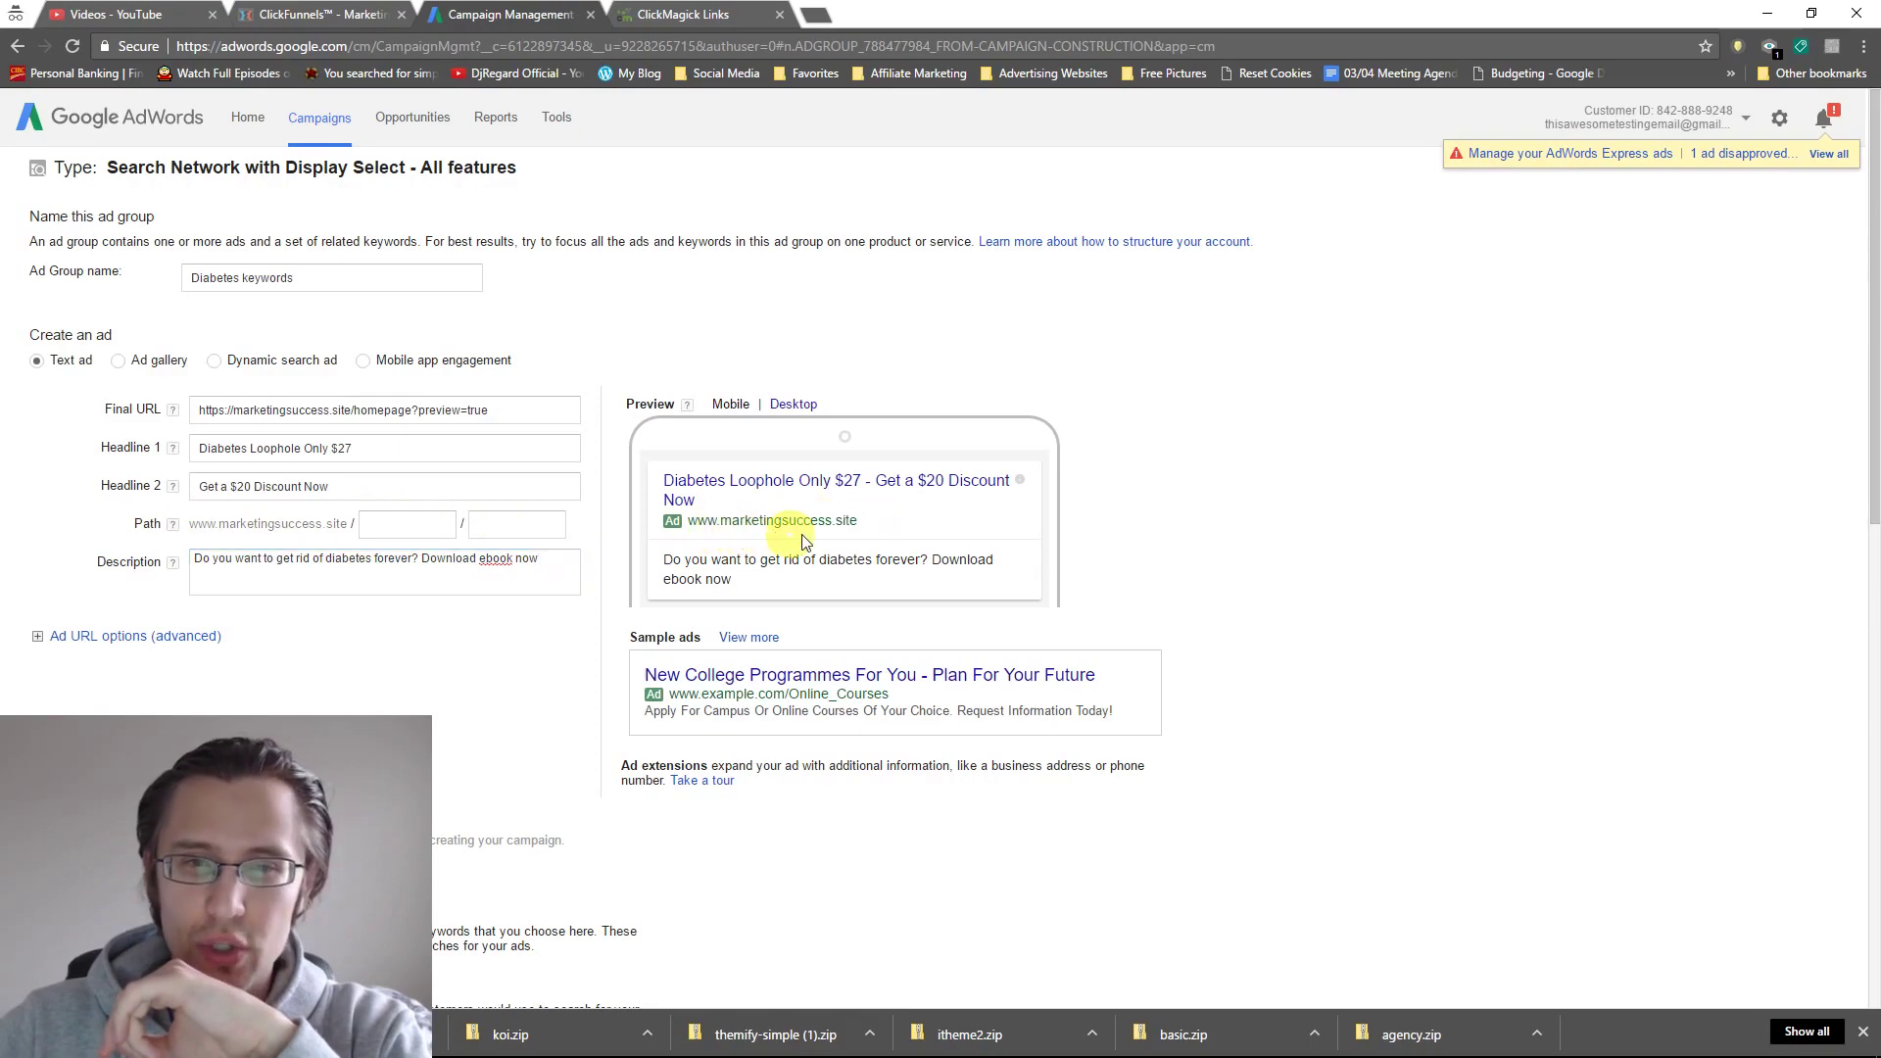
pyautogui.click(411, 526)
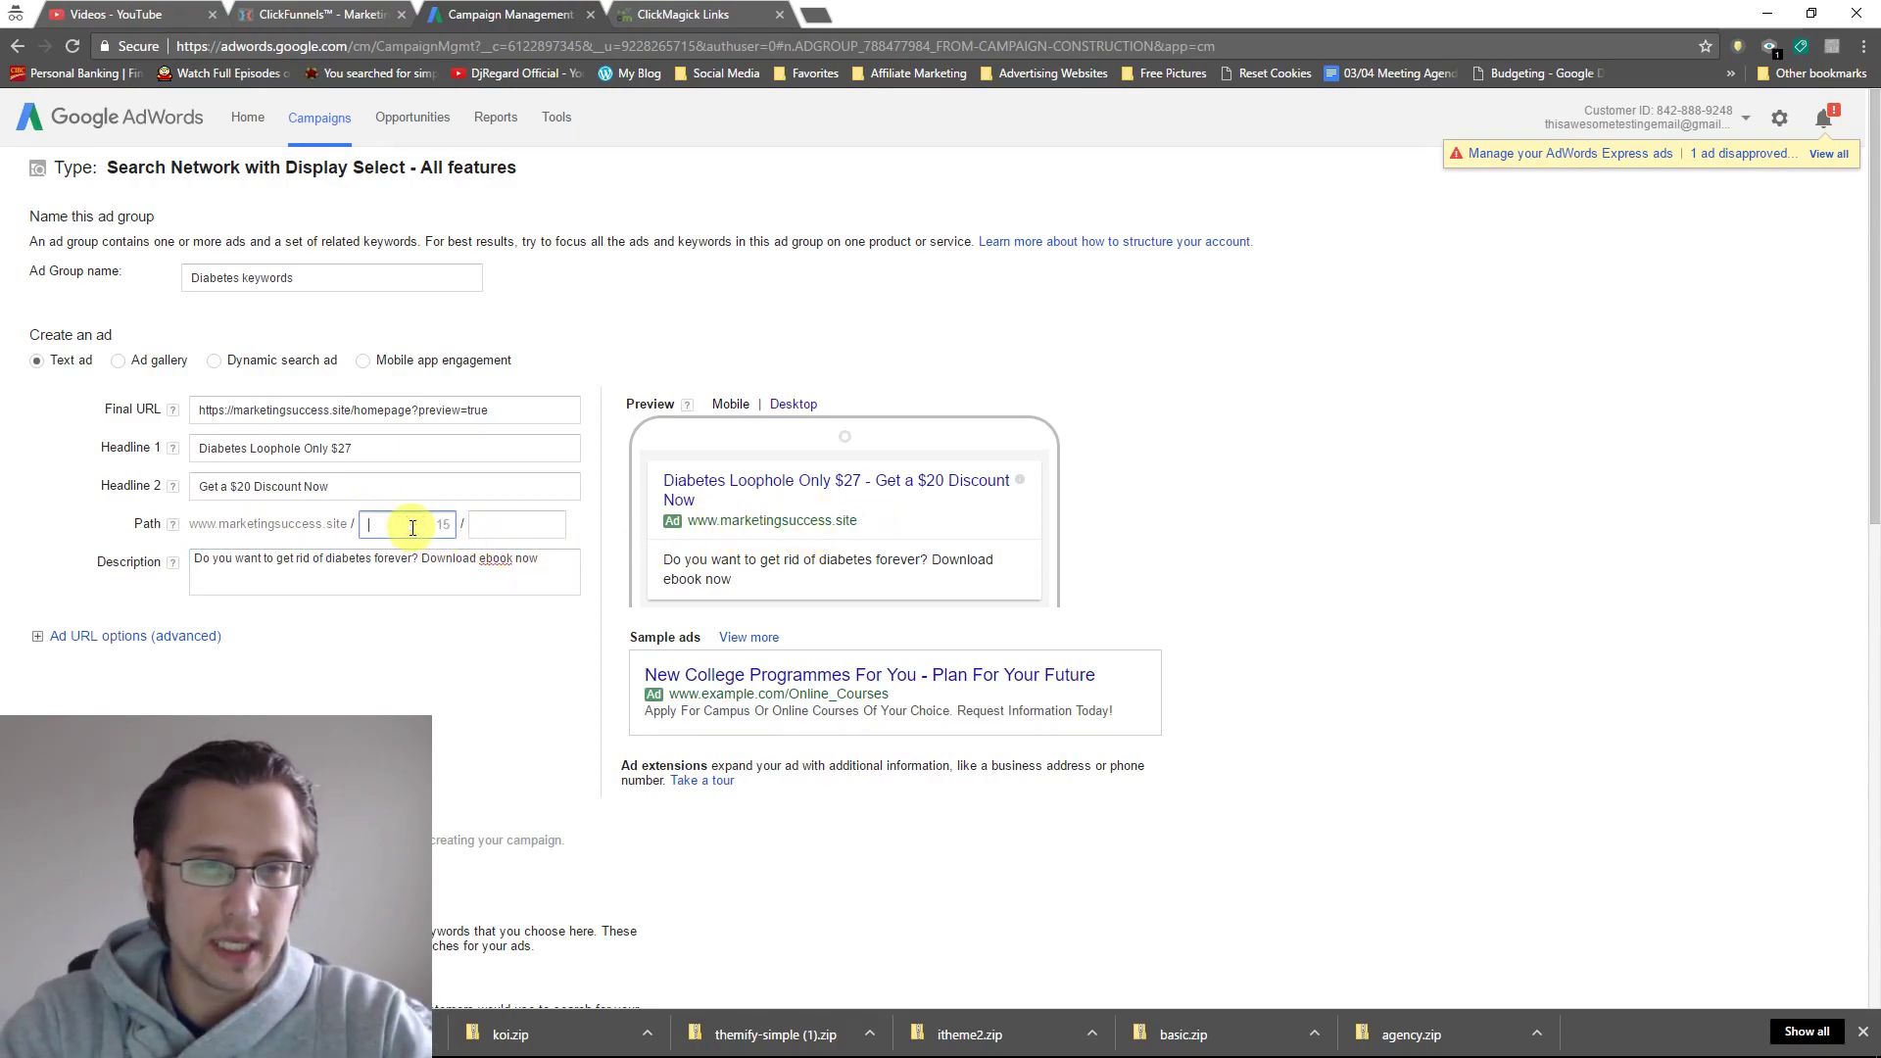
pyautogui.write('diabetes')
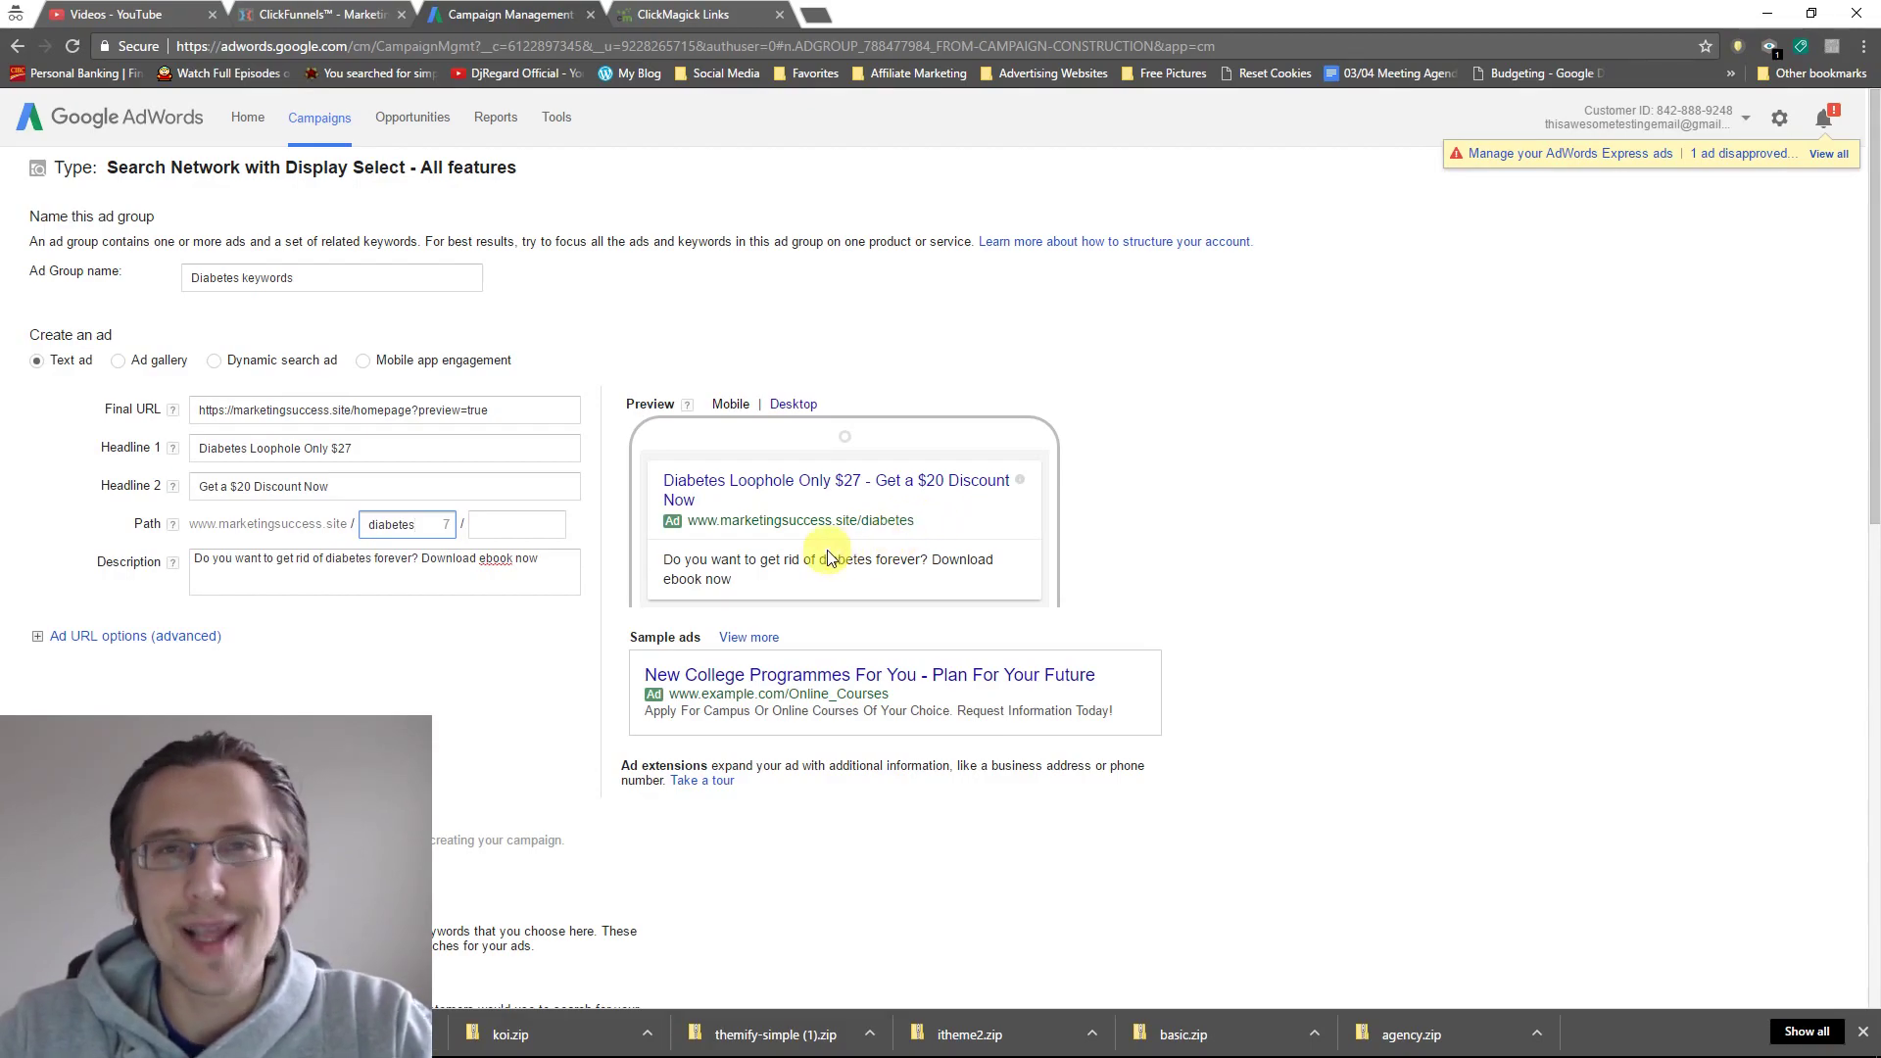
# Expand the ad's advanced URL options and copy the Diabetes tracking link from ClickMagick.
pyautogui.click(155, 638)
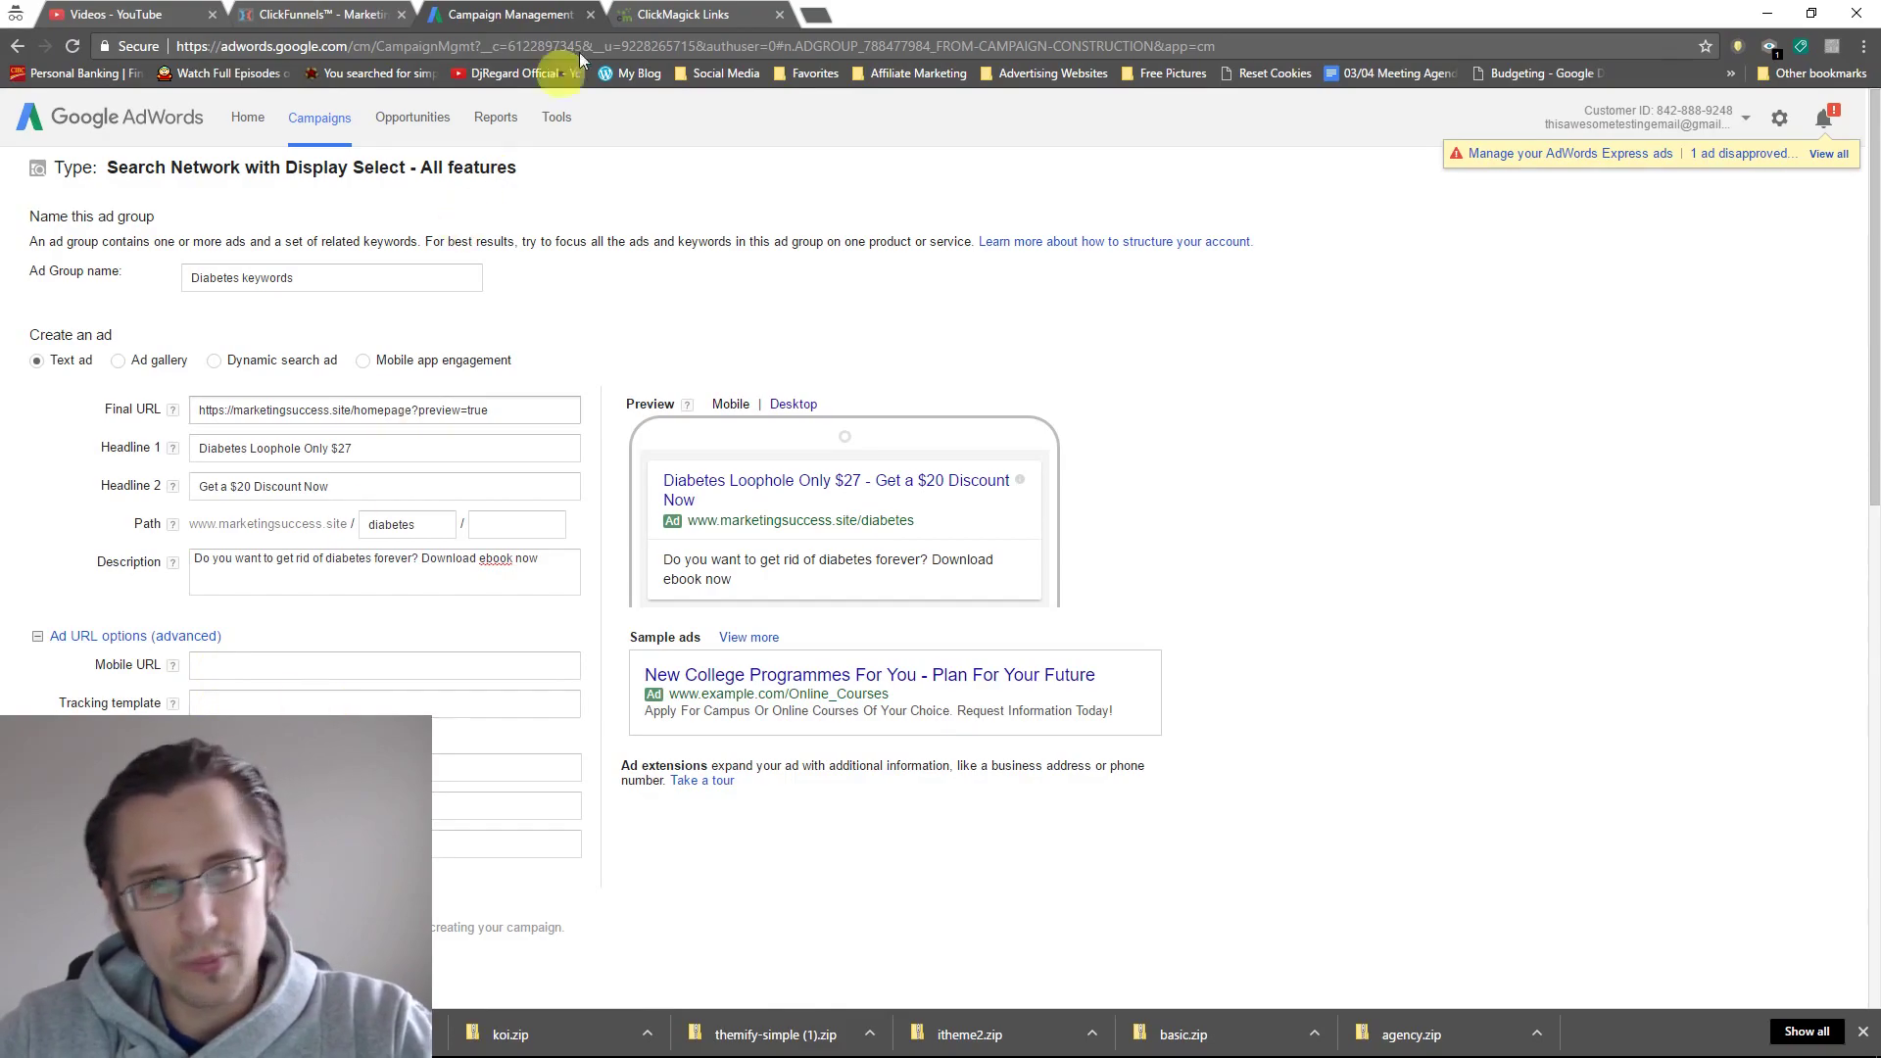
pyautogui.click(691, 14)
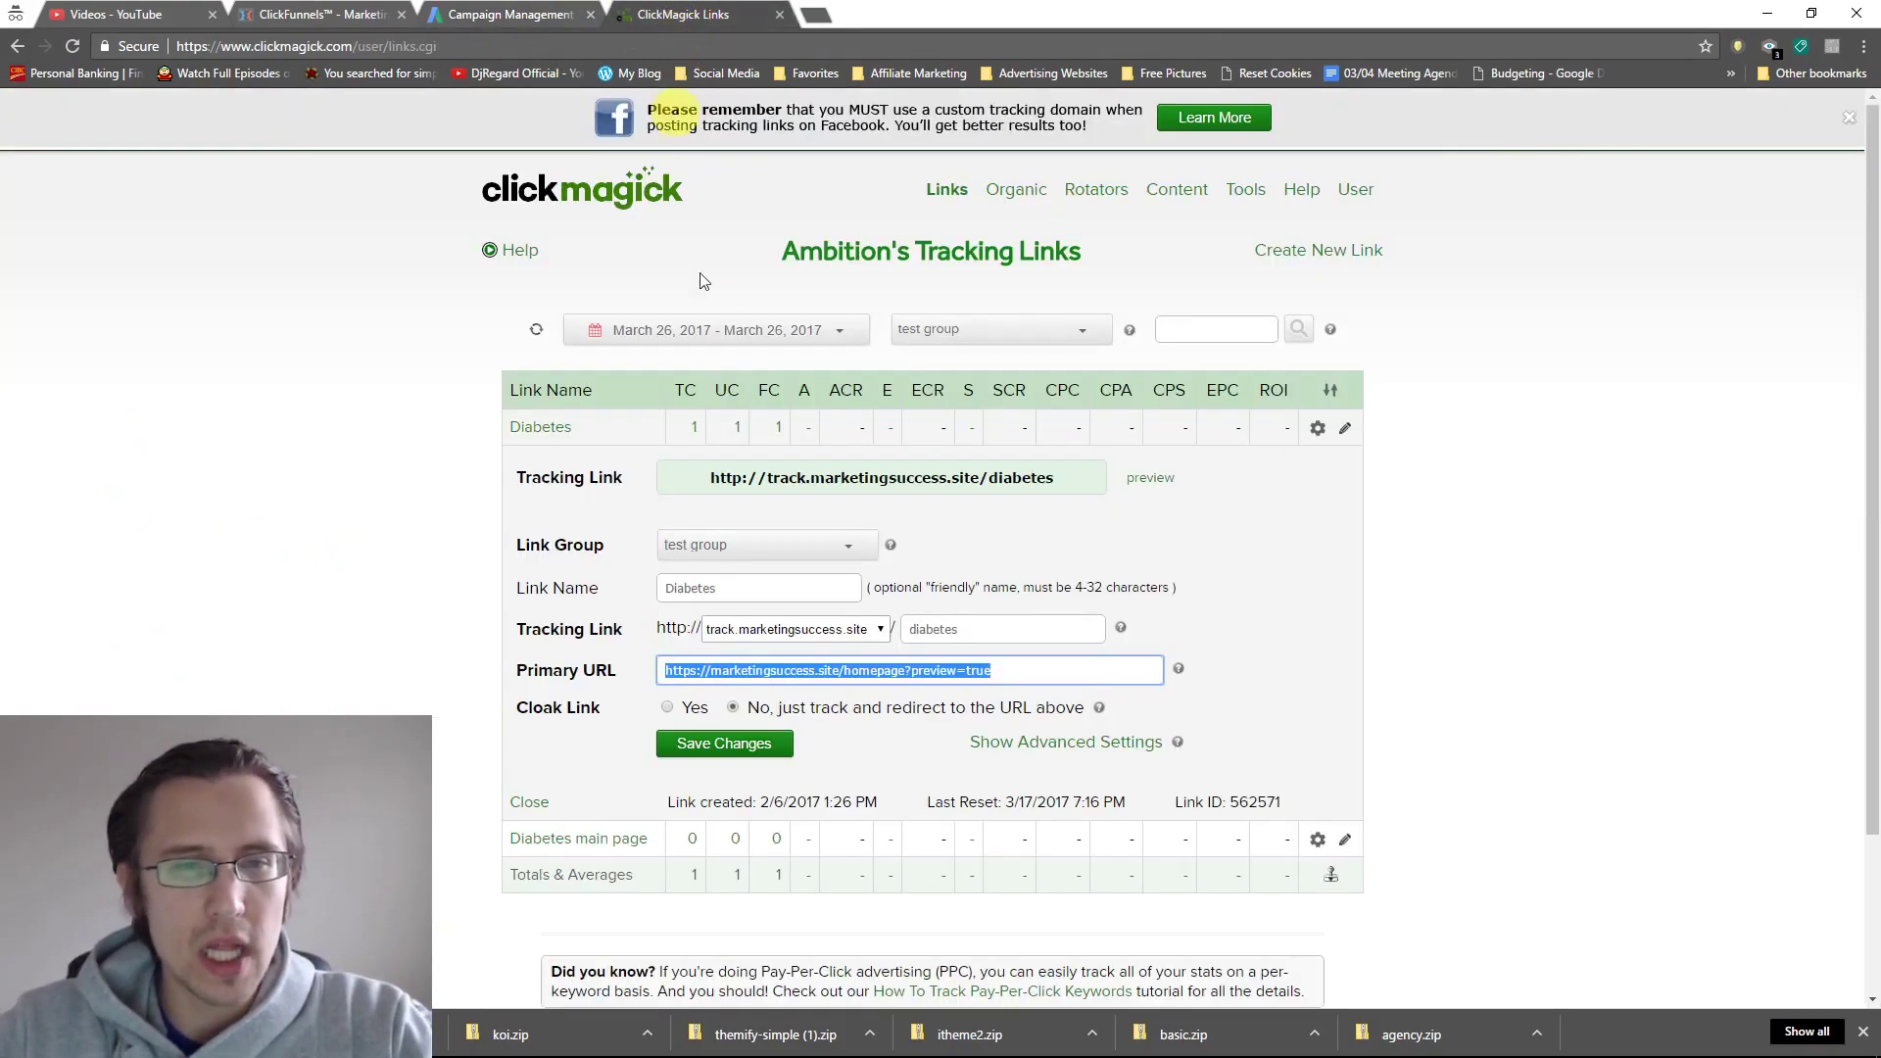
pyautogui.click(776, 477)
pyautogui.hotkey('ctrl', 'c')
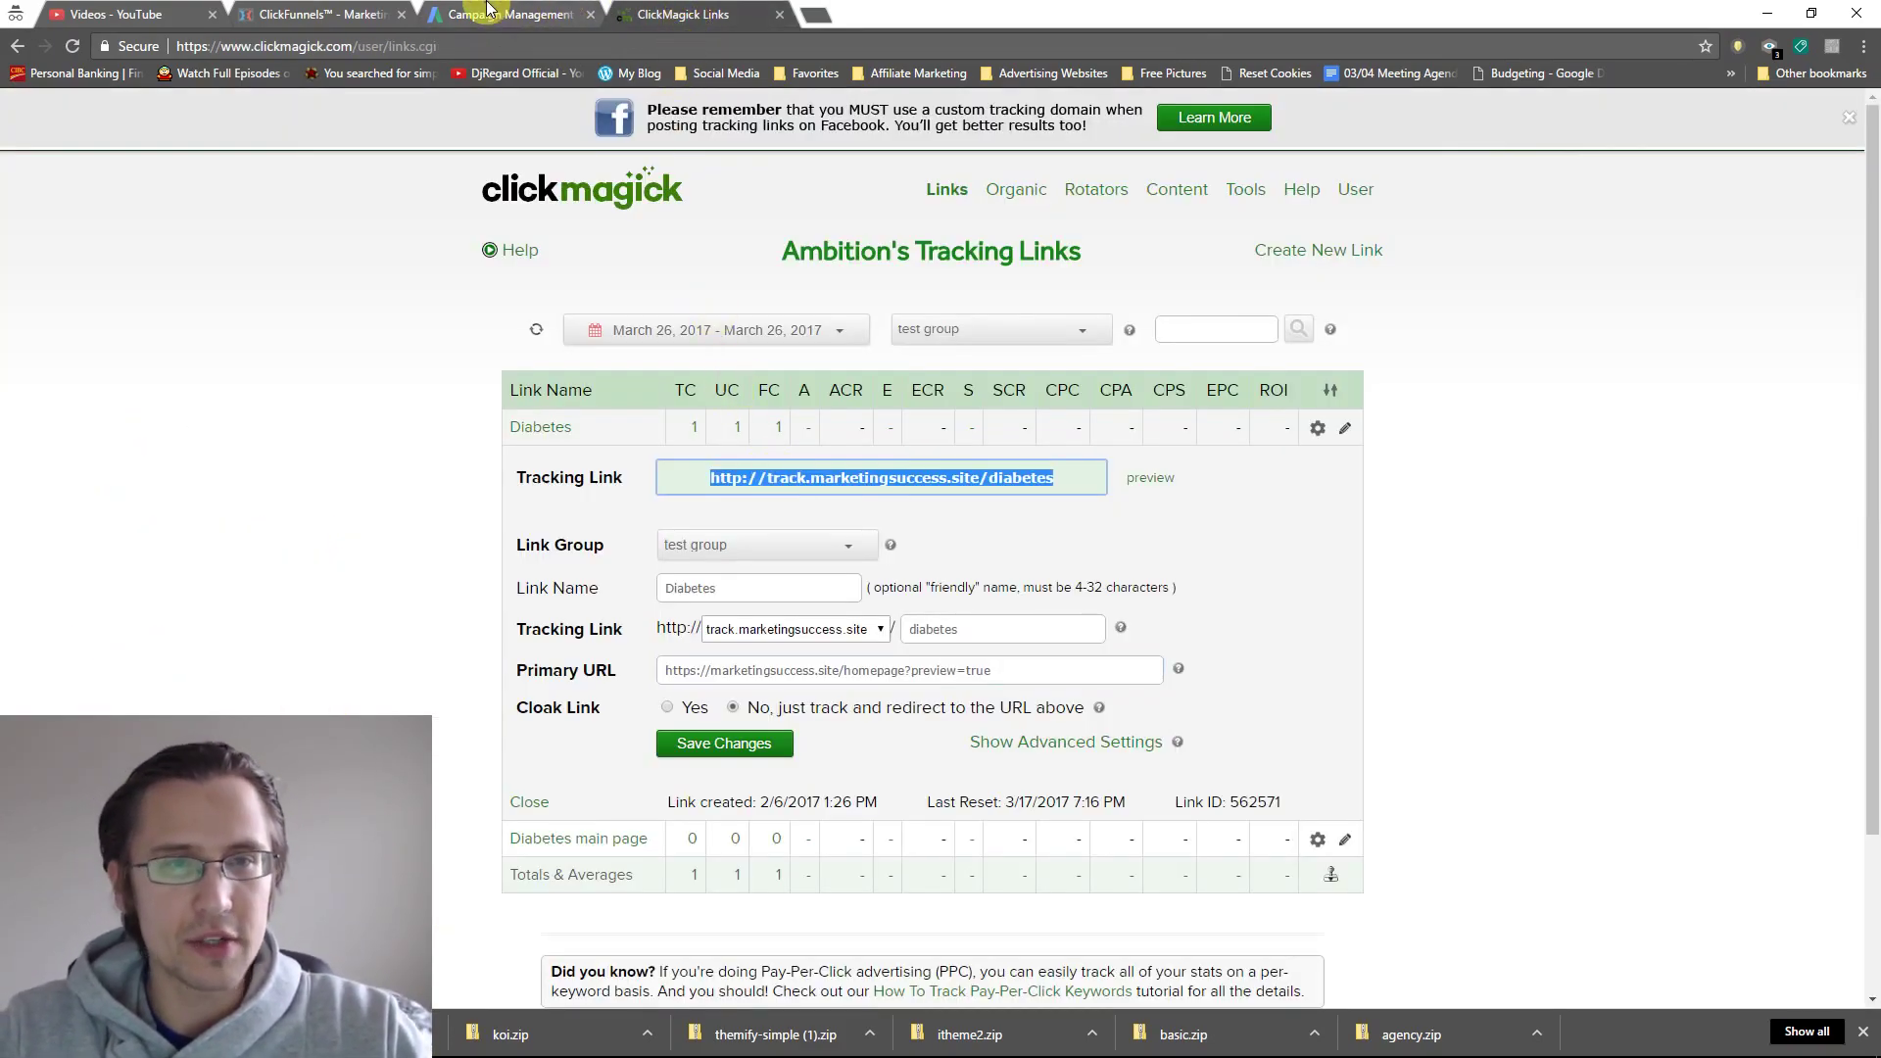
pyautogui.click(487, 12)
pyautogui.click(286, 704)
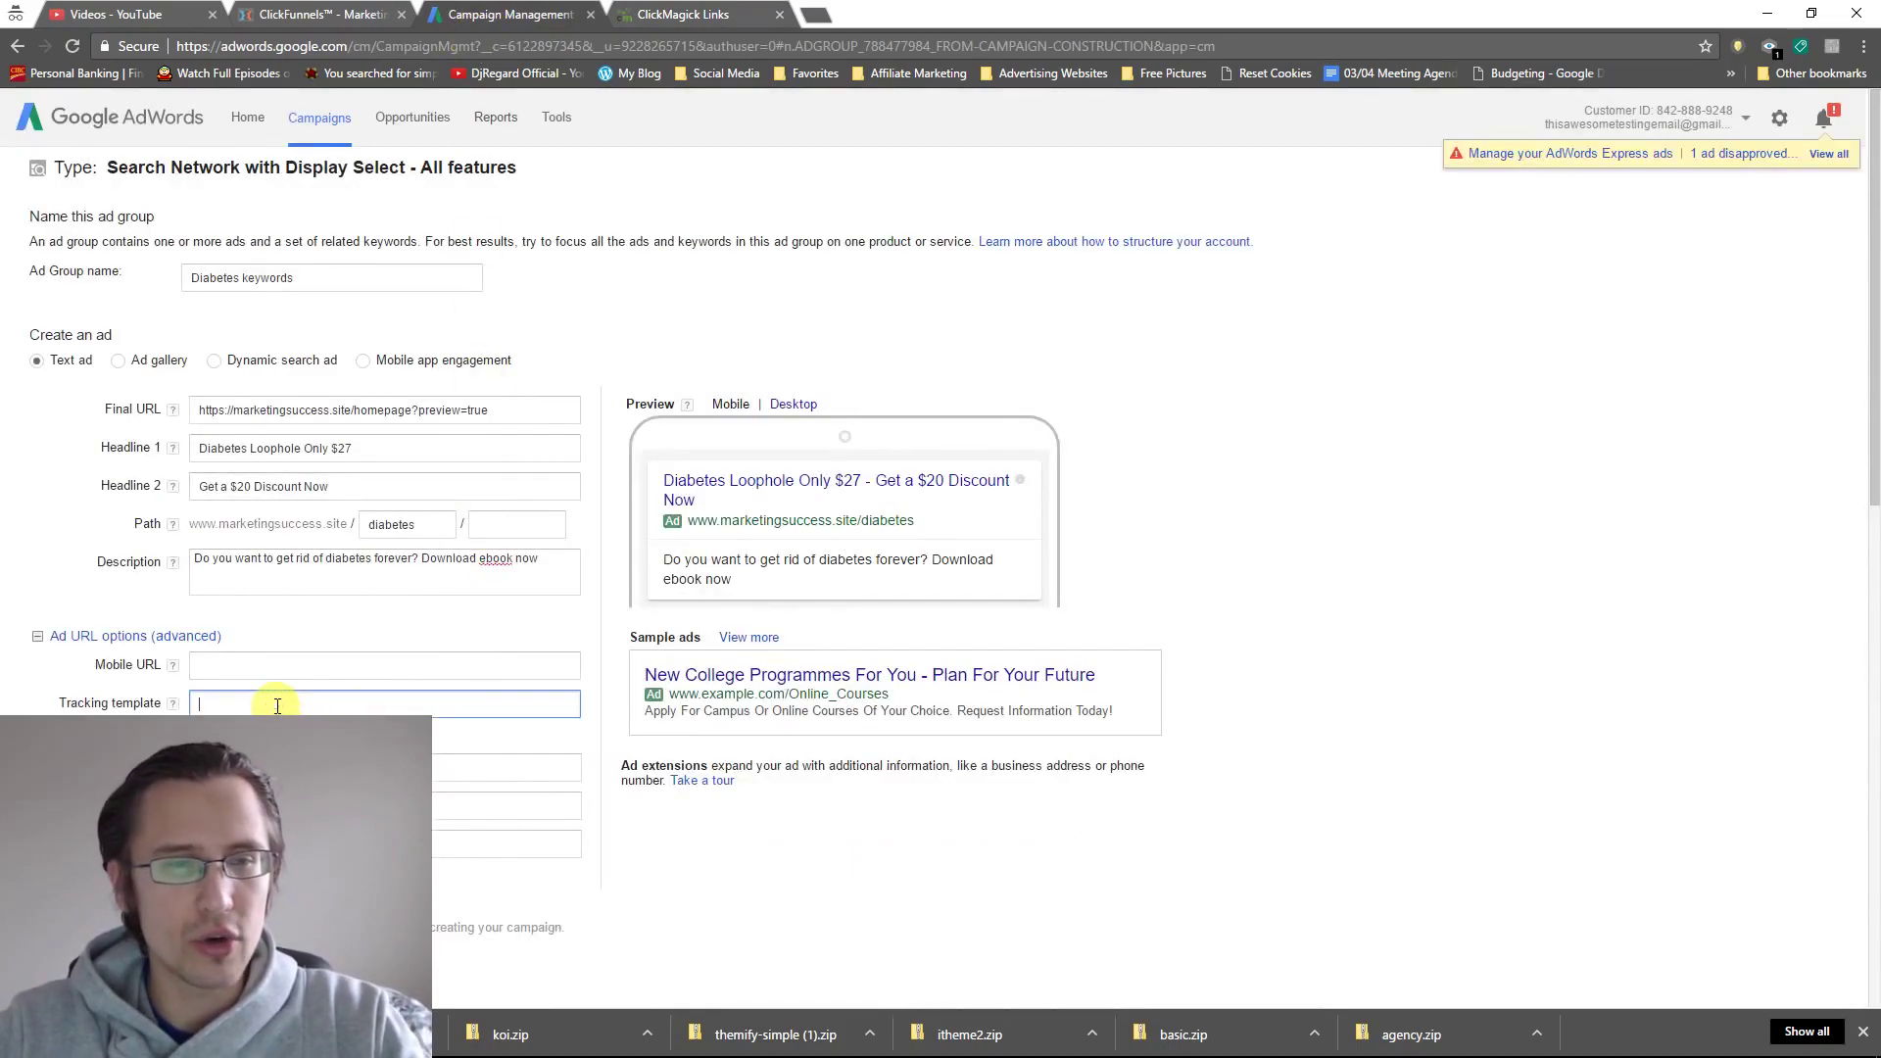
pyautogui.hotkey('ctrl', 'v')
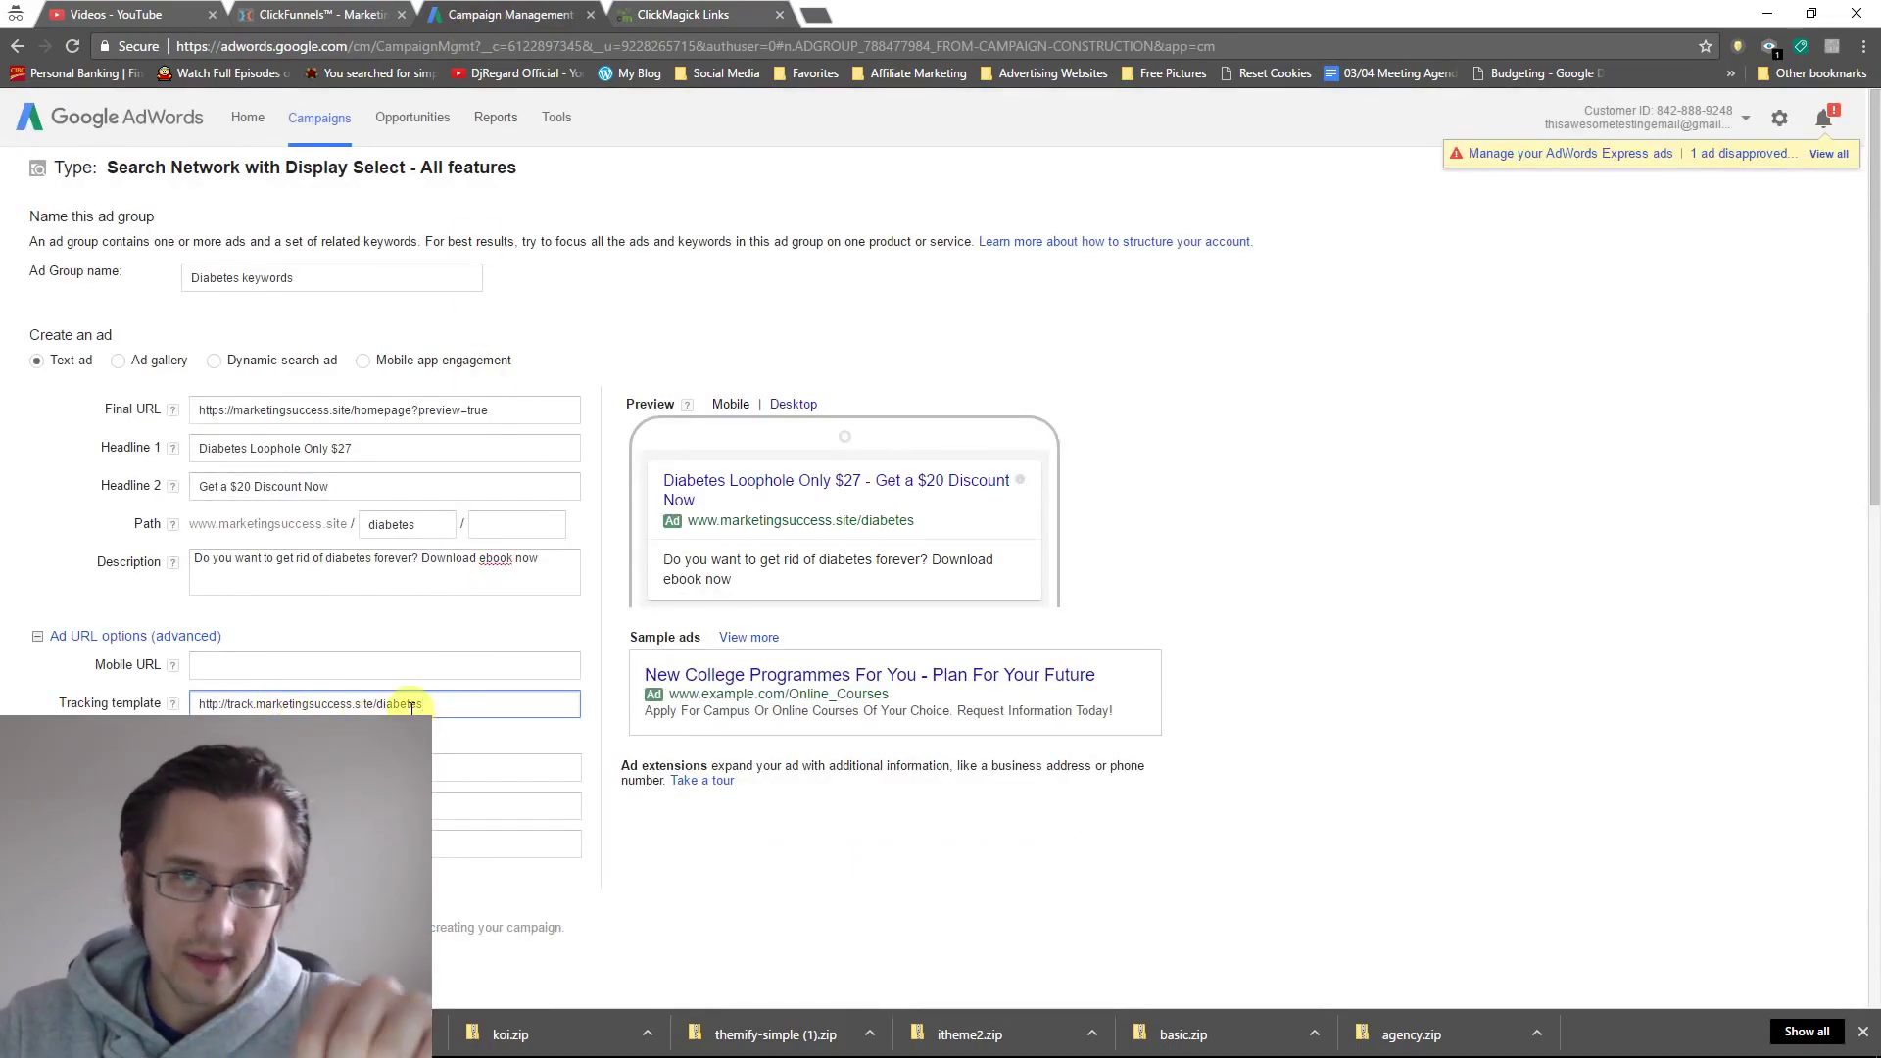
pyautogui.scroll(-2, 261, 566)
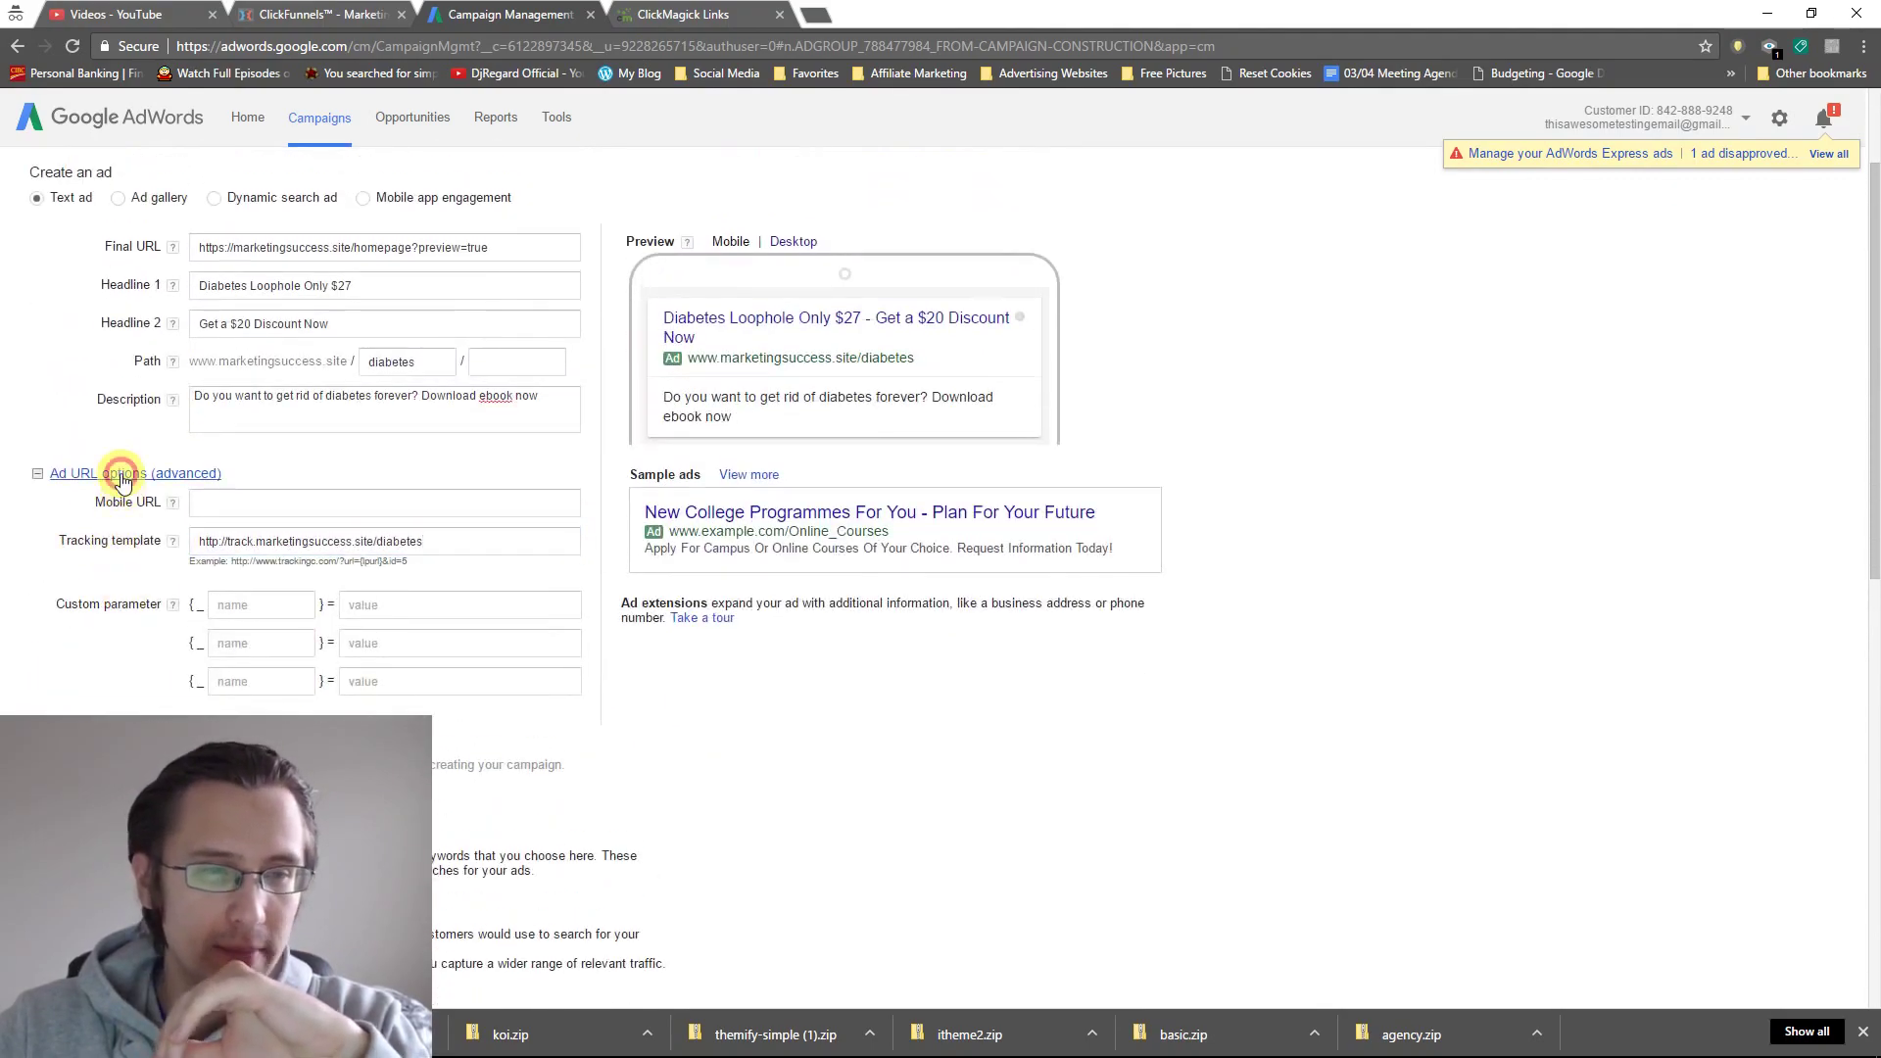
pyautogui.click(60, 468)
pyautogui.scroll(-3, 470, 617)
pyautogui.scroll(-3, 492, 637)
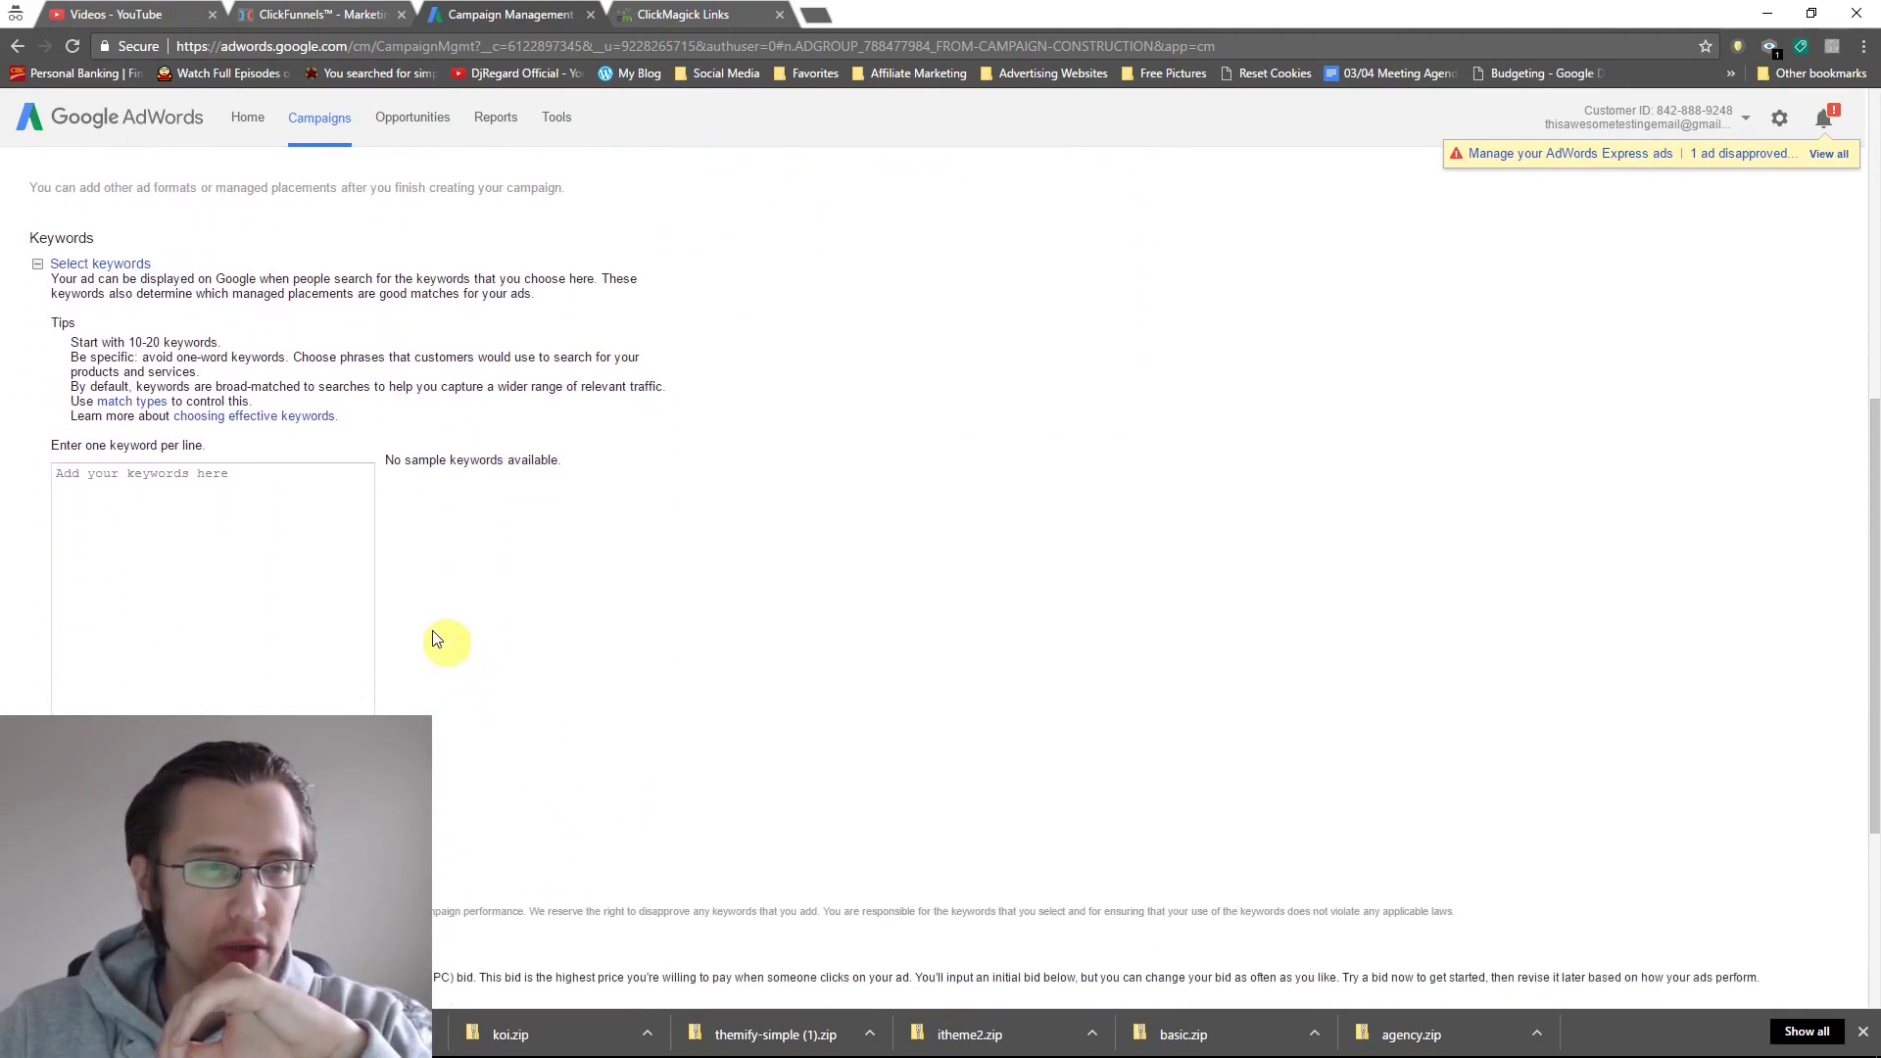
# Enter keywords diabetes, buy diabetes loophole, diabetes loophole, buy diabetes and cure diabetes, one per line.
pyautogui.click(175, 477)
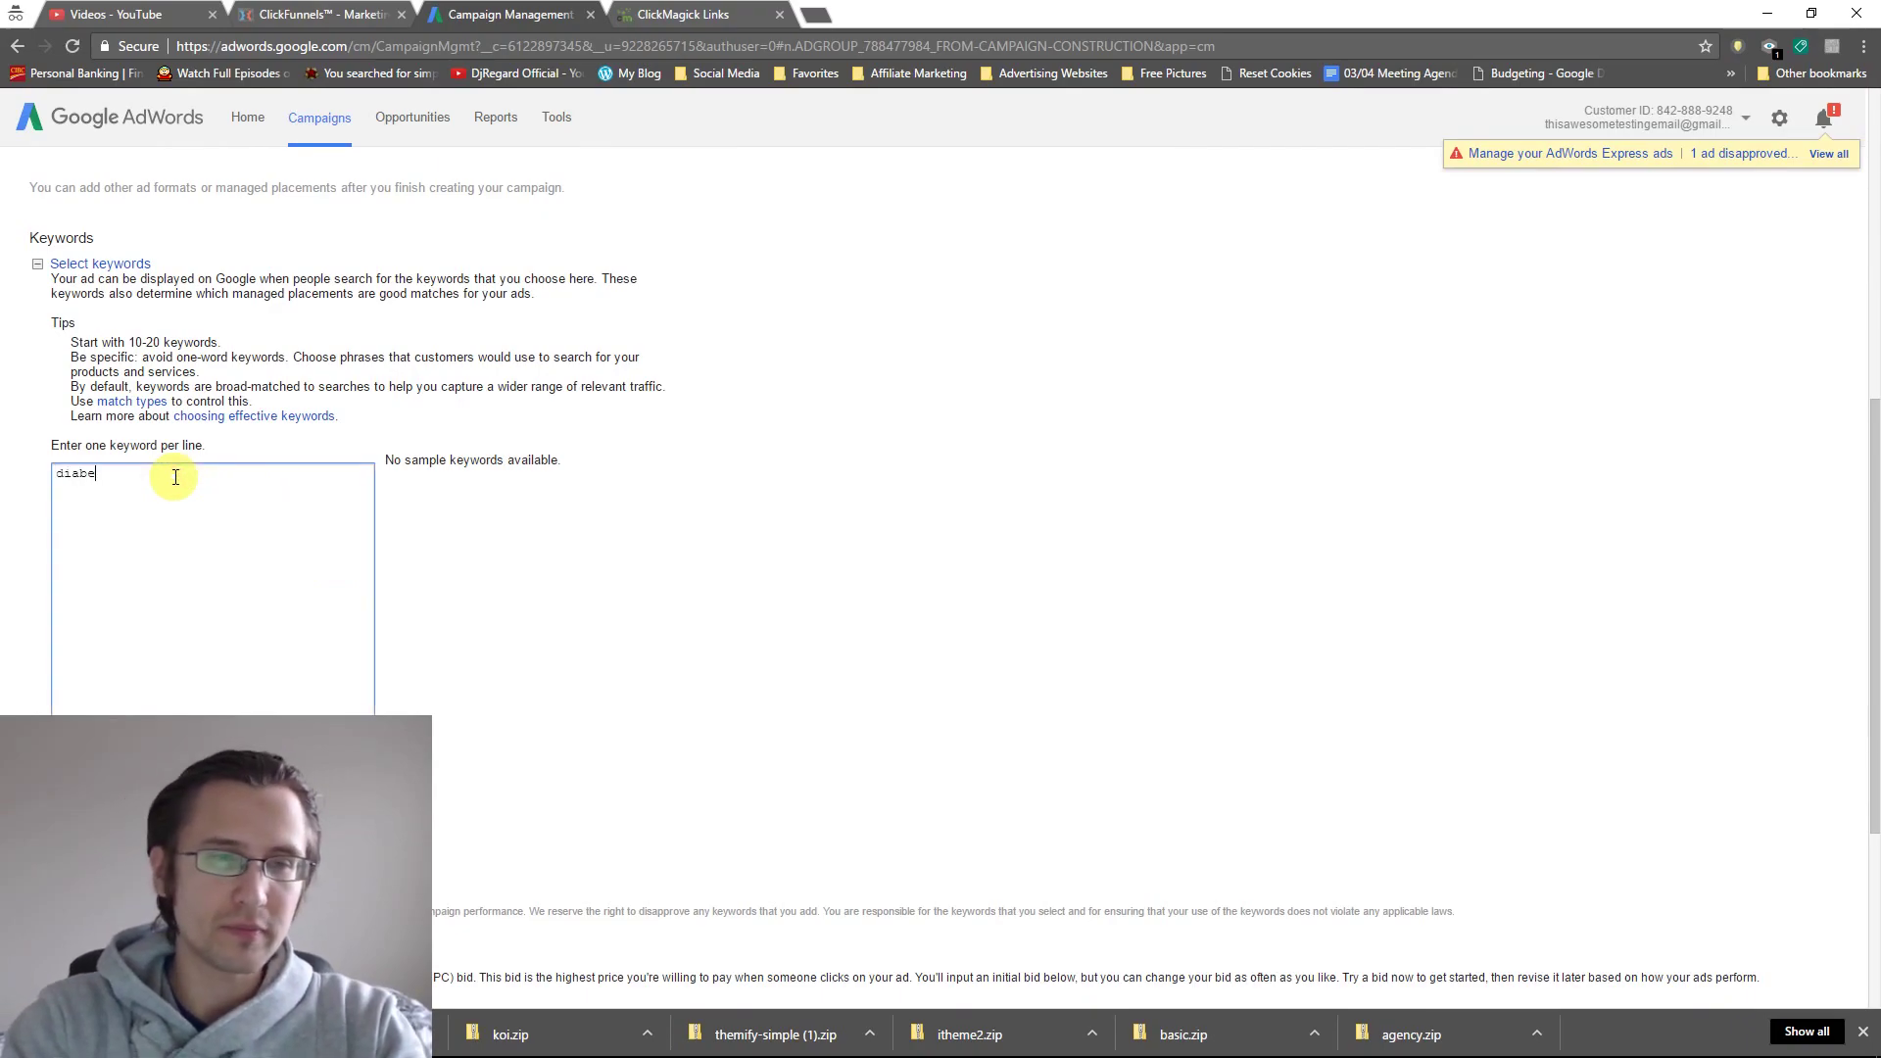
pyautogui.write('diabetes')
pyautogui.press('Return')
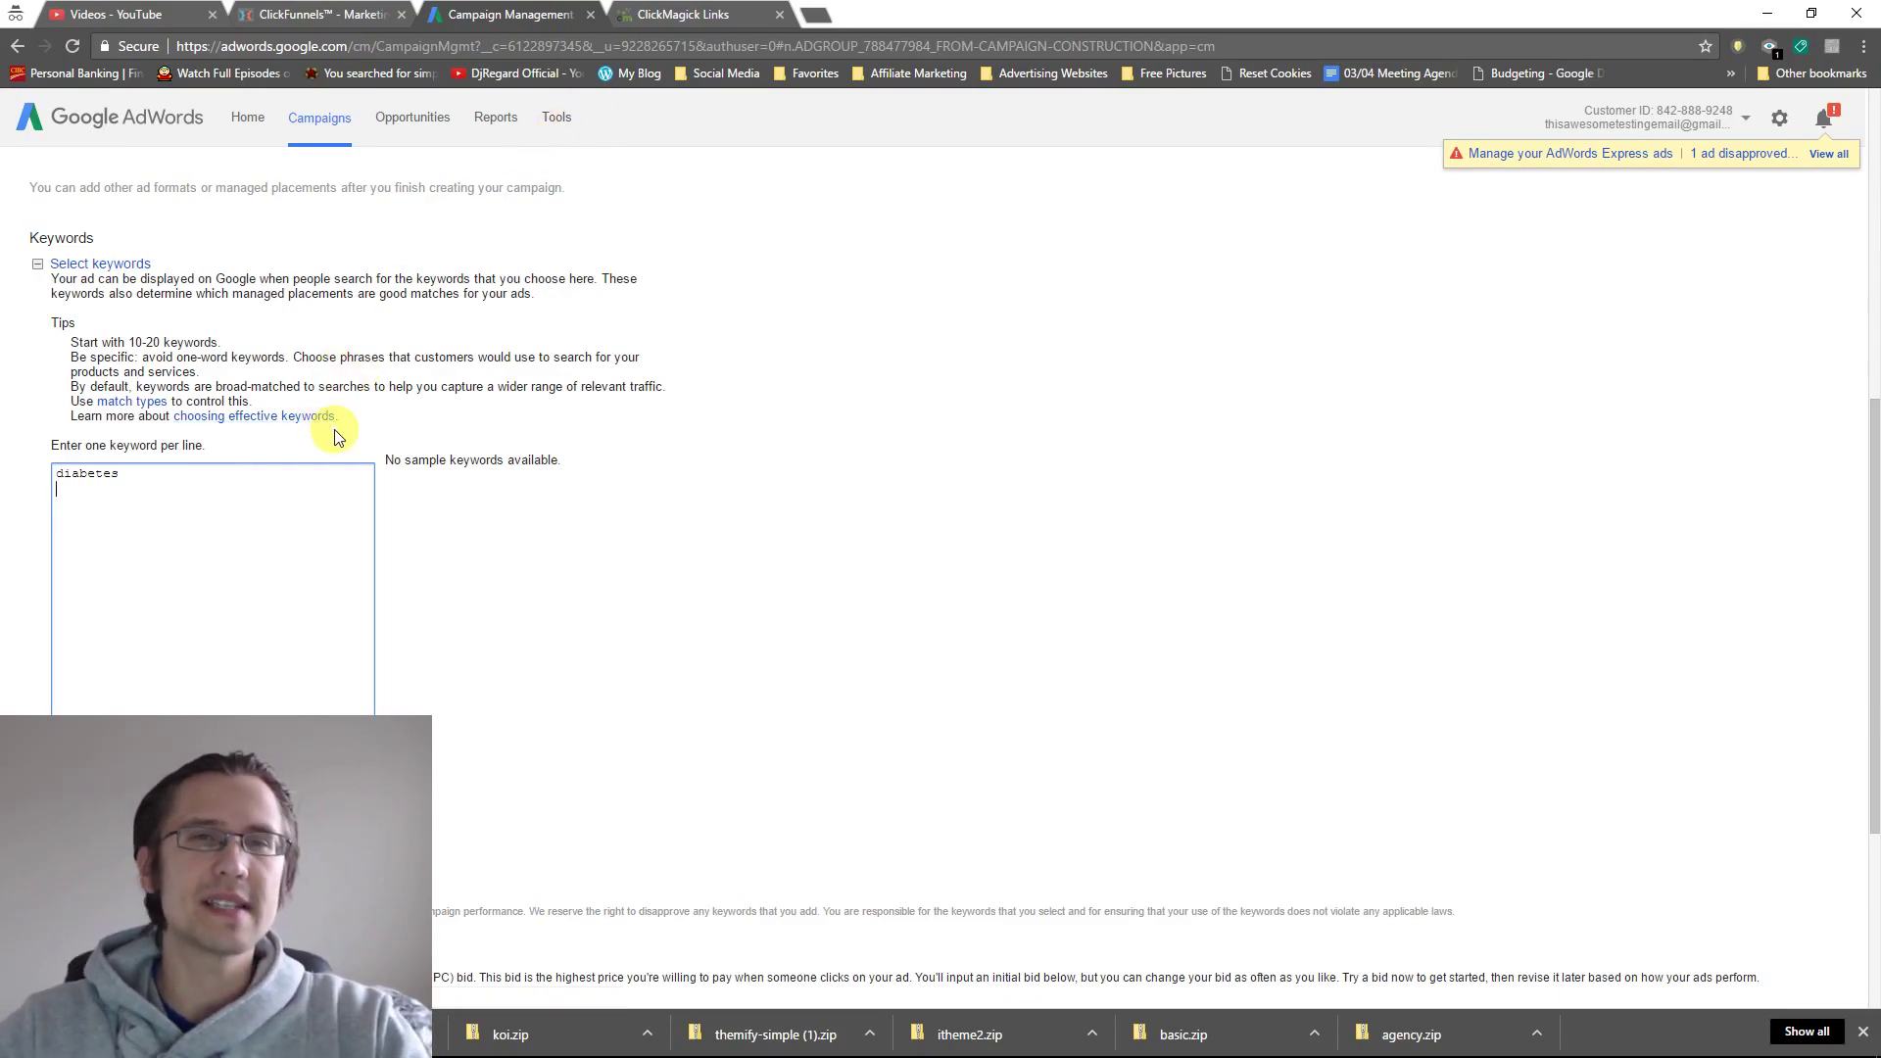
pyautogui.rightClick(560, 124)
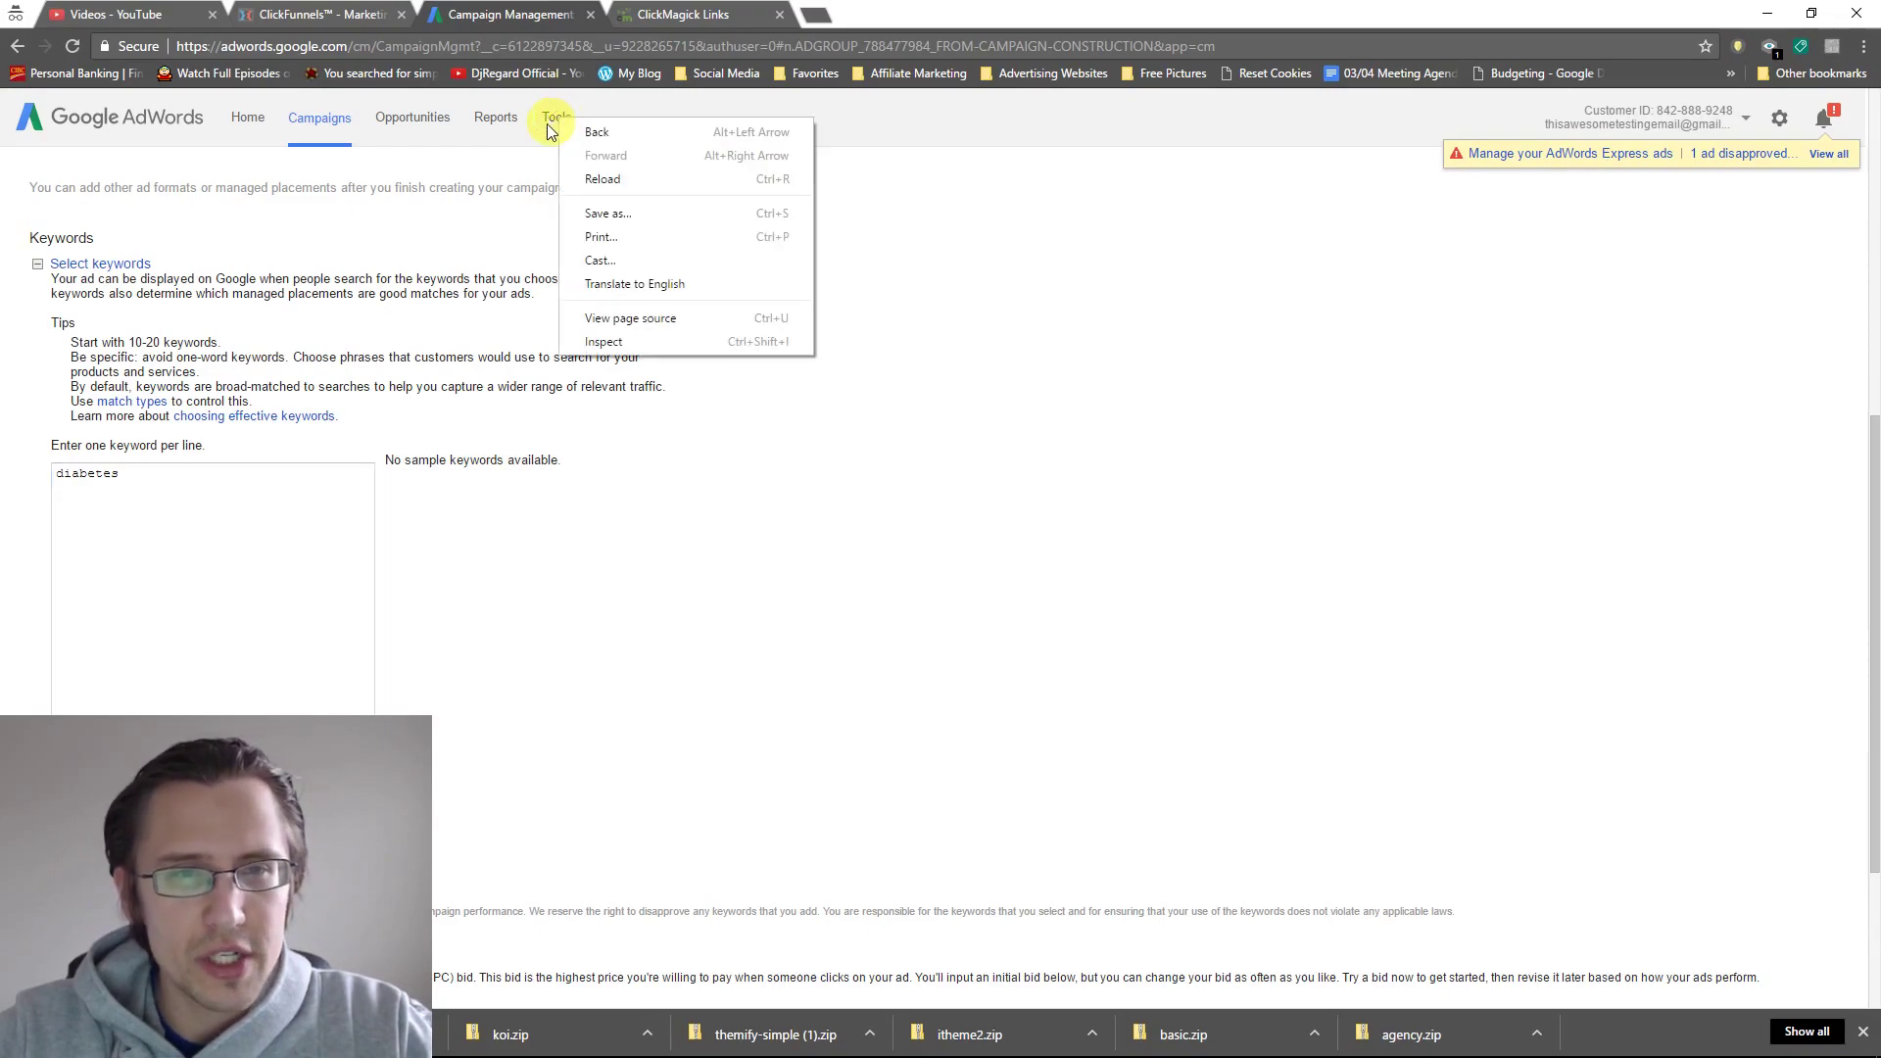
pyautogui.click(491, 196)
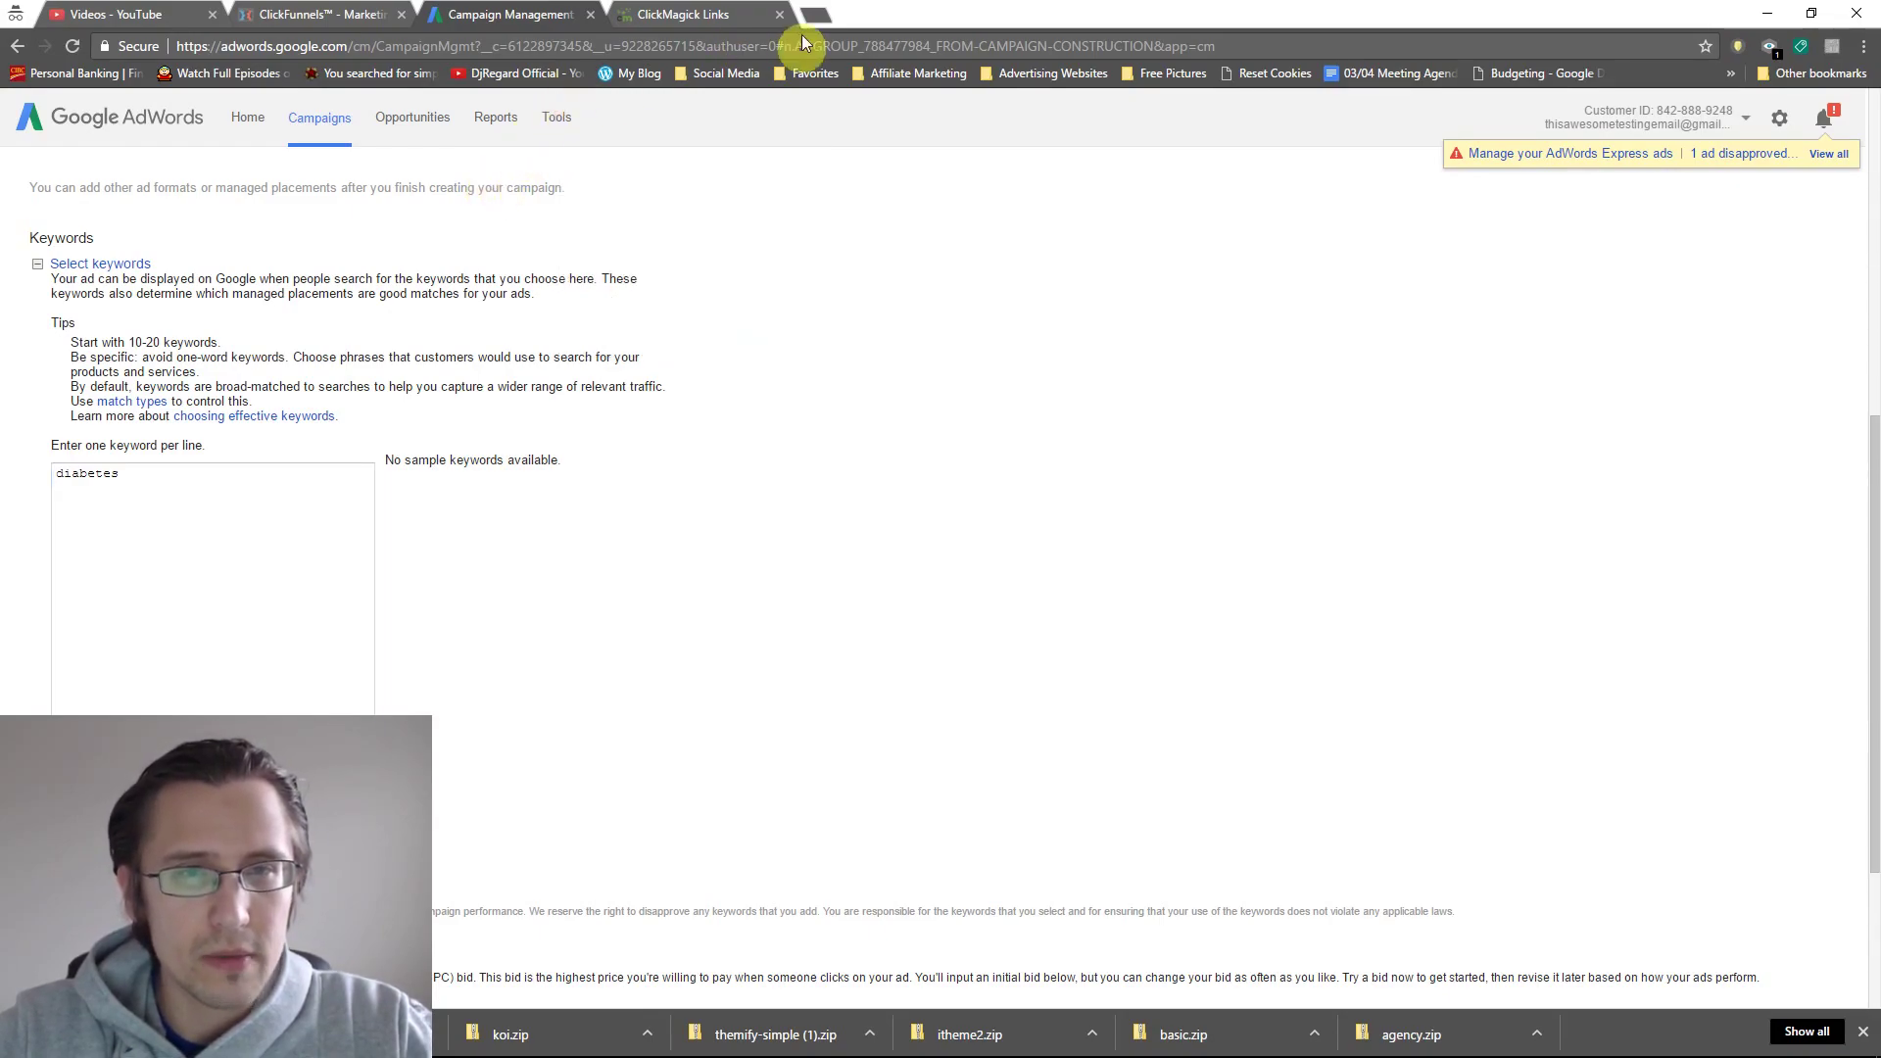
pyautogui.click(169, 467)
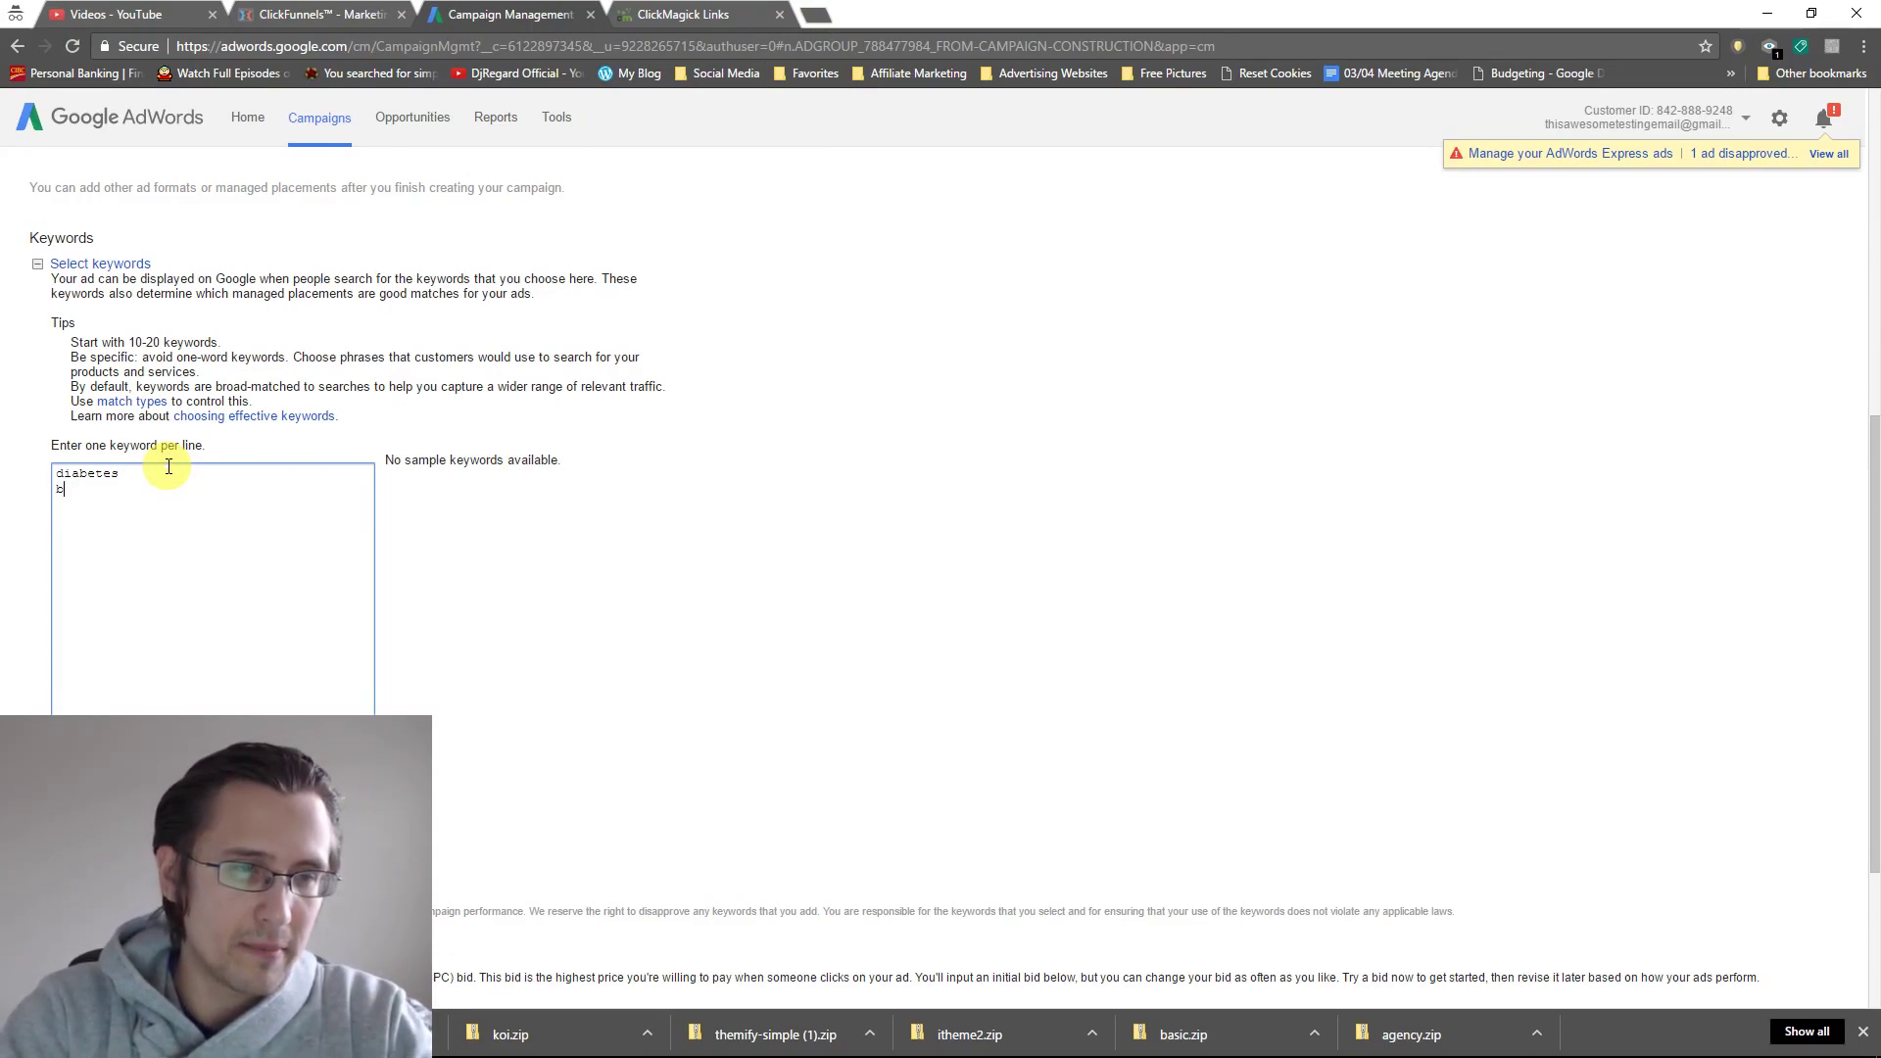
pyautogui.write('buy diabetes ')
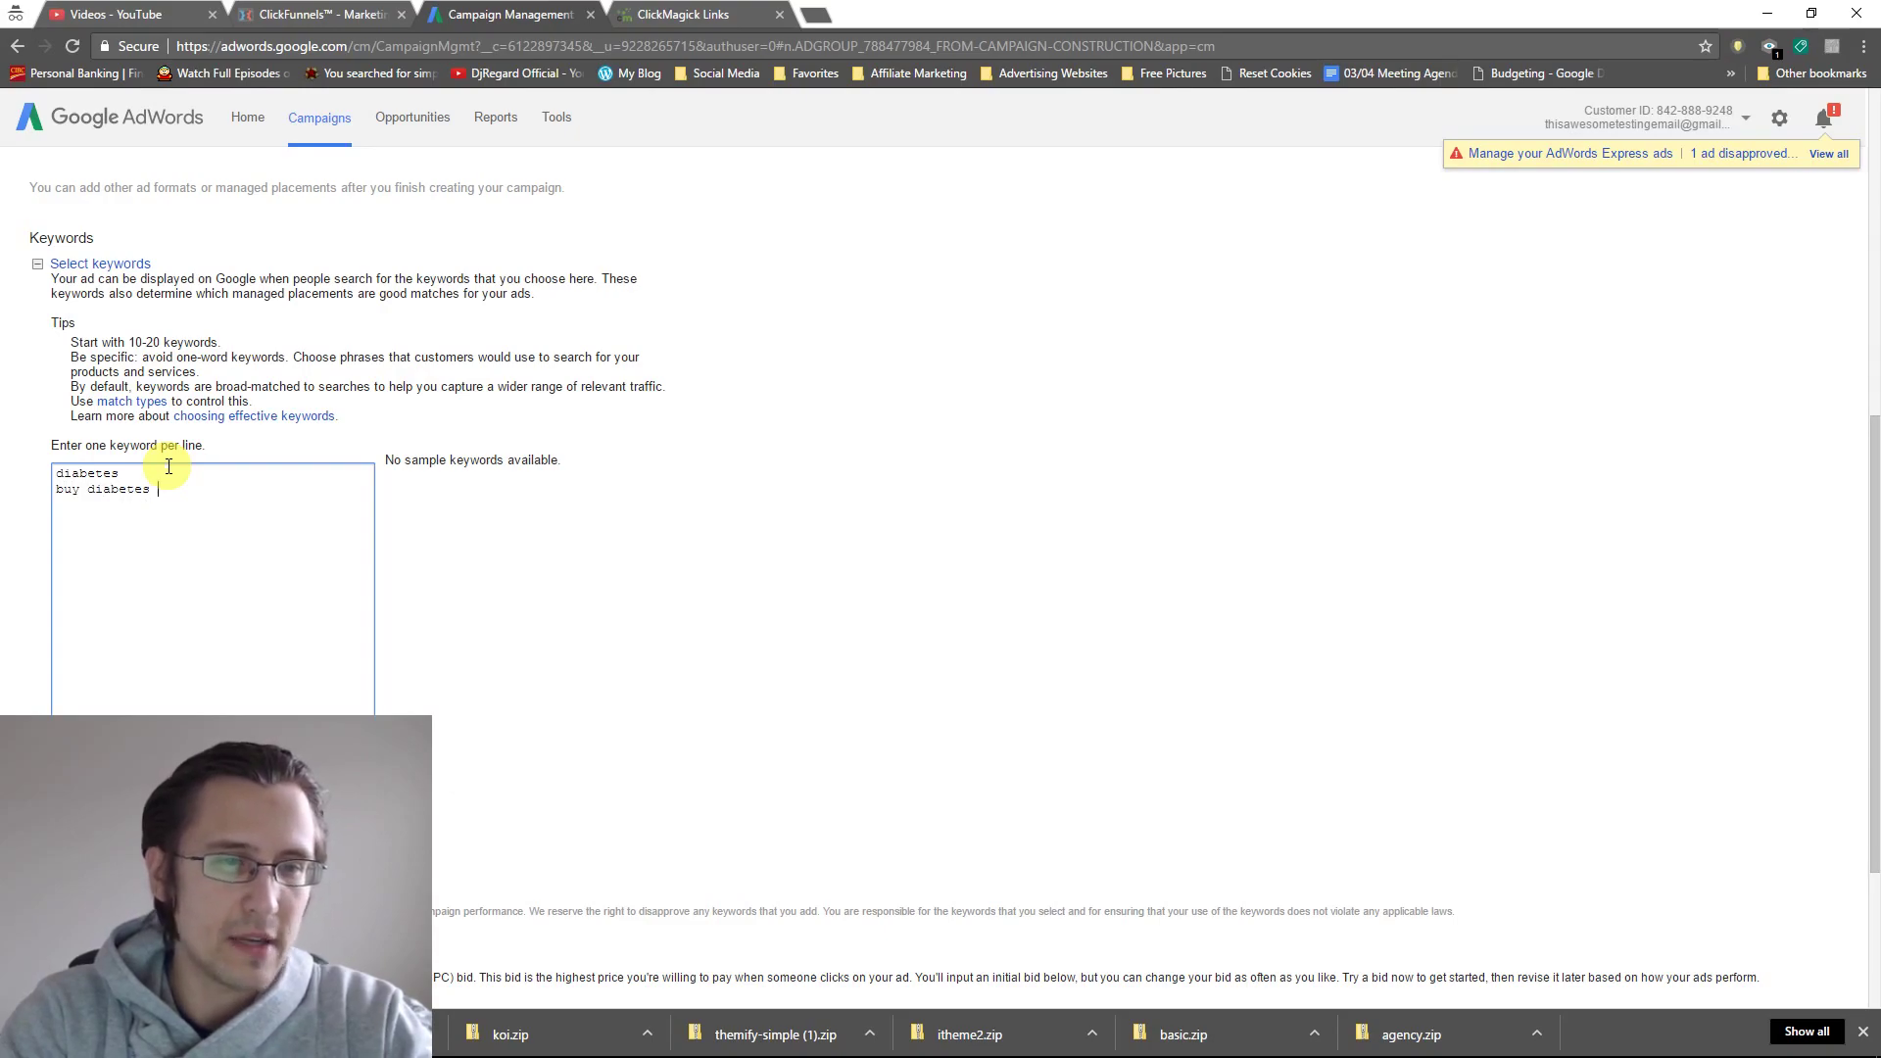
pyautogui.write('loophole')
pyautogui.press('Return')
pyautogui.write('diabetes loophole diabetes')
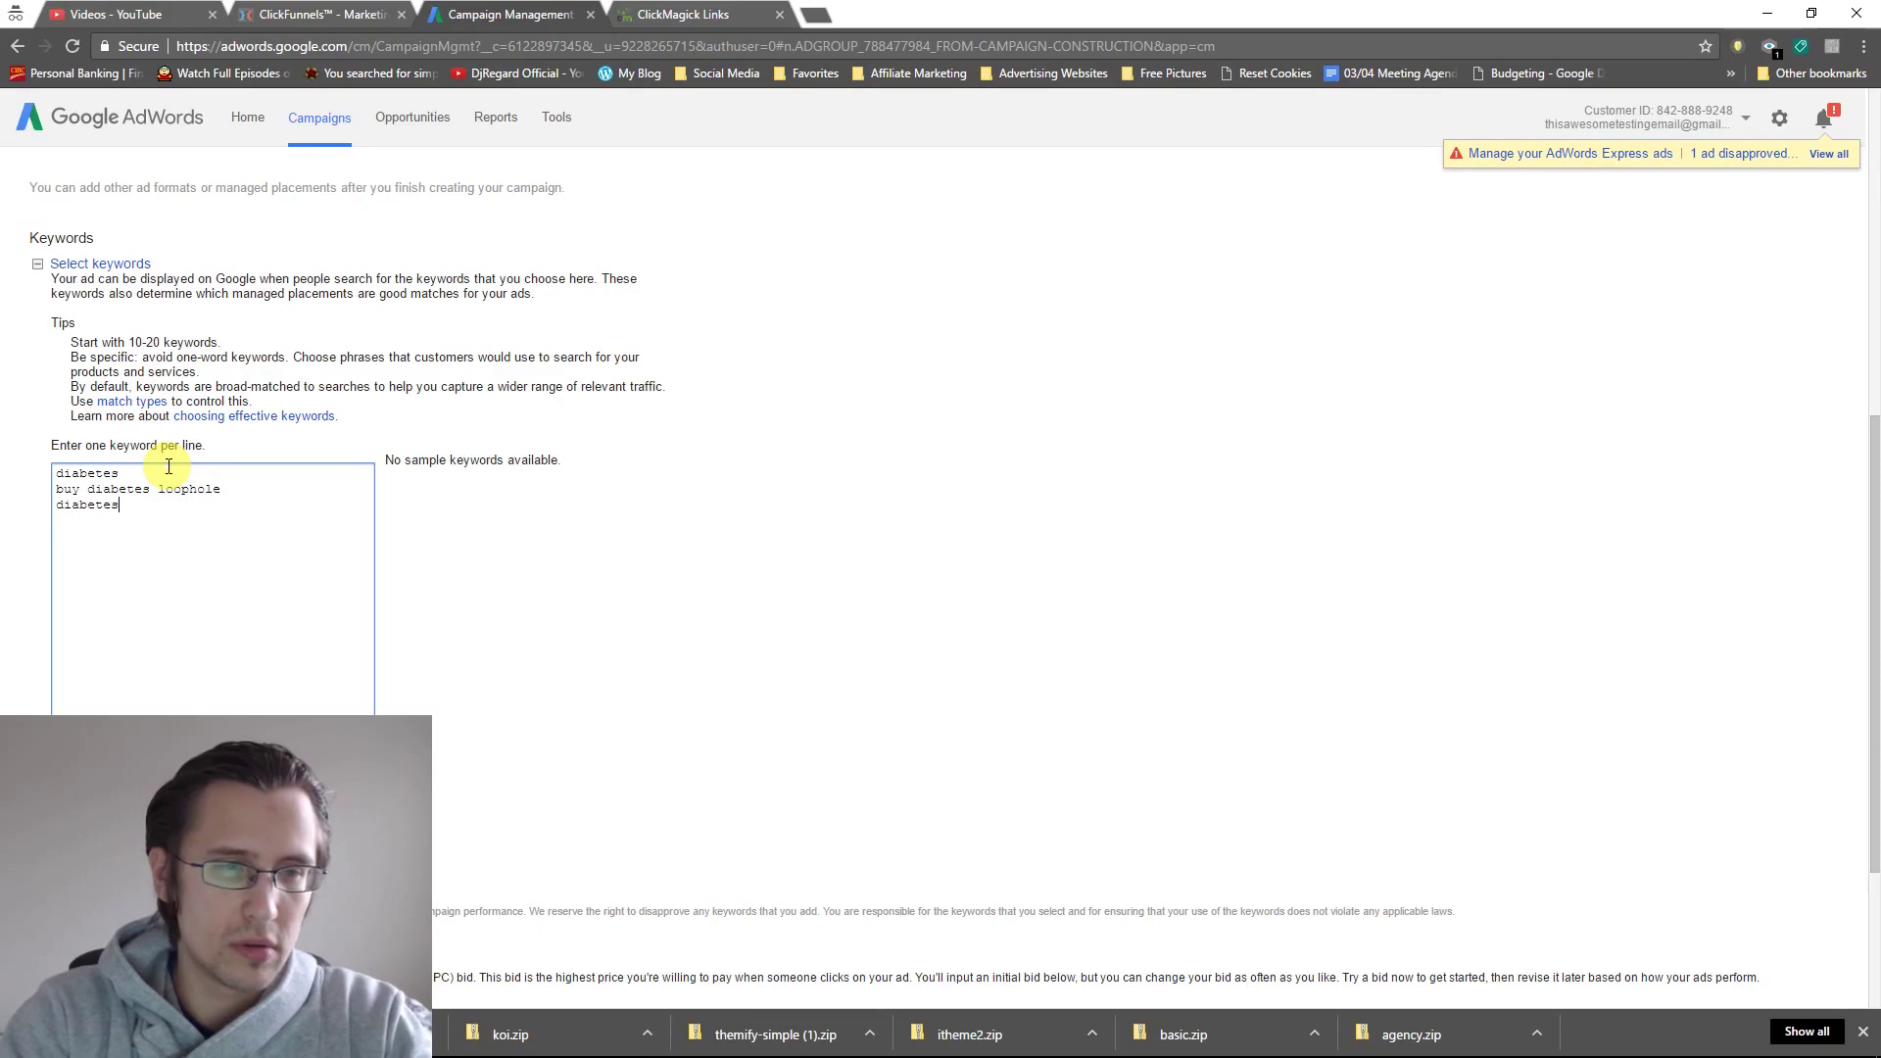
pyautogui.write(' loophole')
pyautogui.press('Return')
pyautogui.write('buy diabetes')
pyautogui.press('Return')
pyautogui.write('cure diabetes')
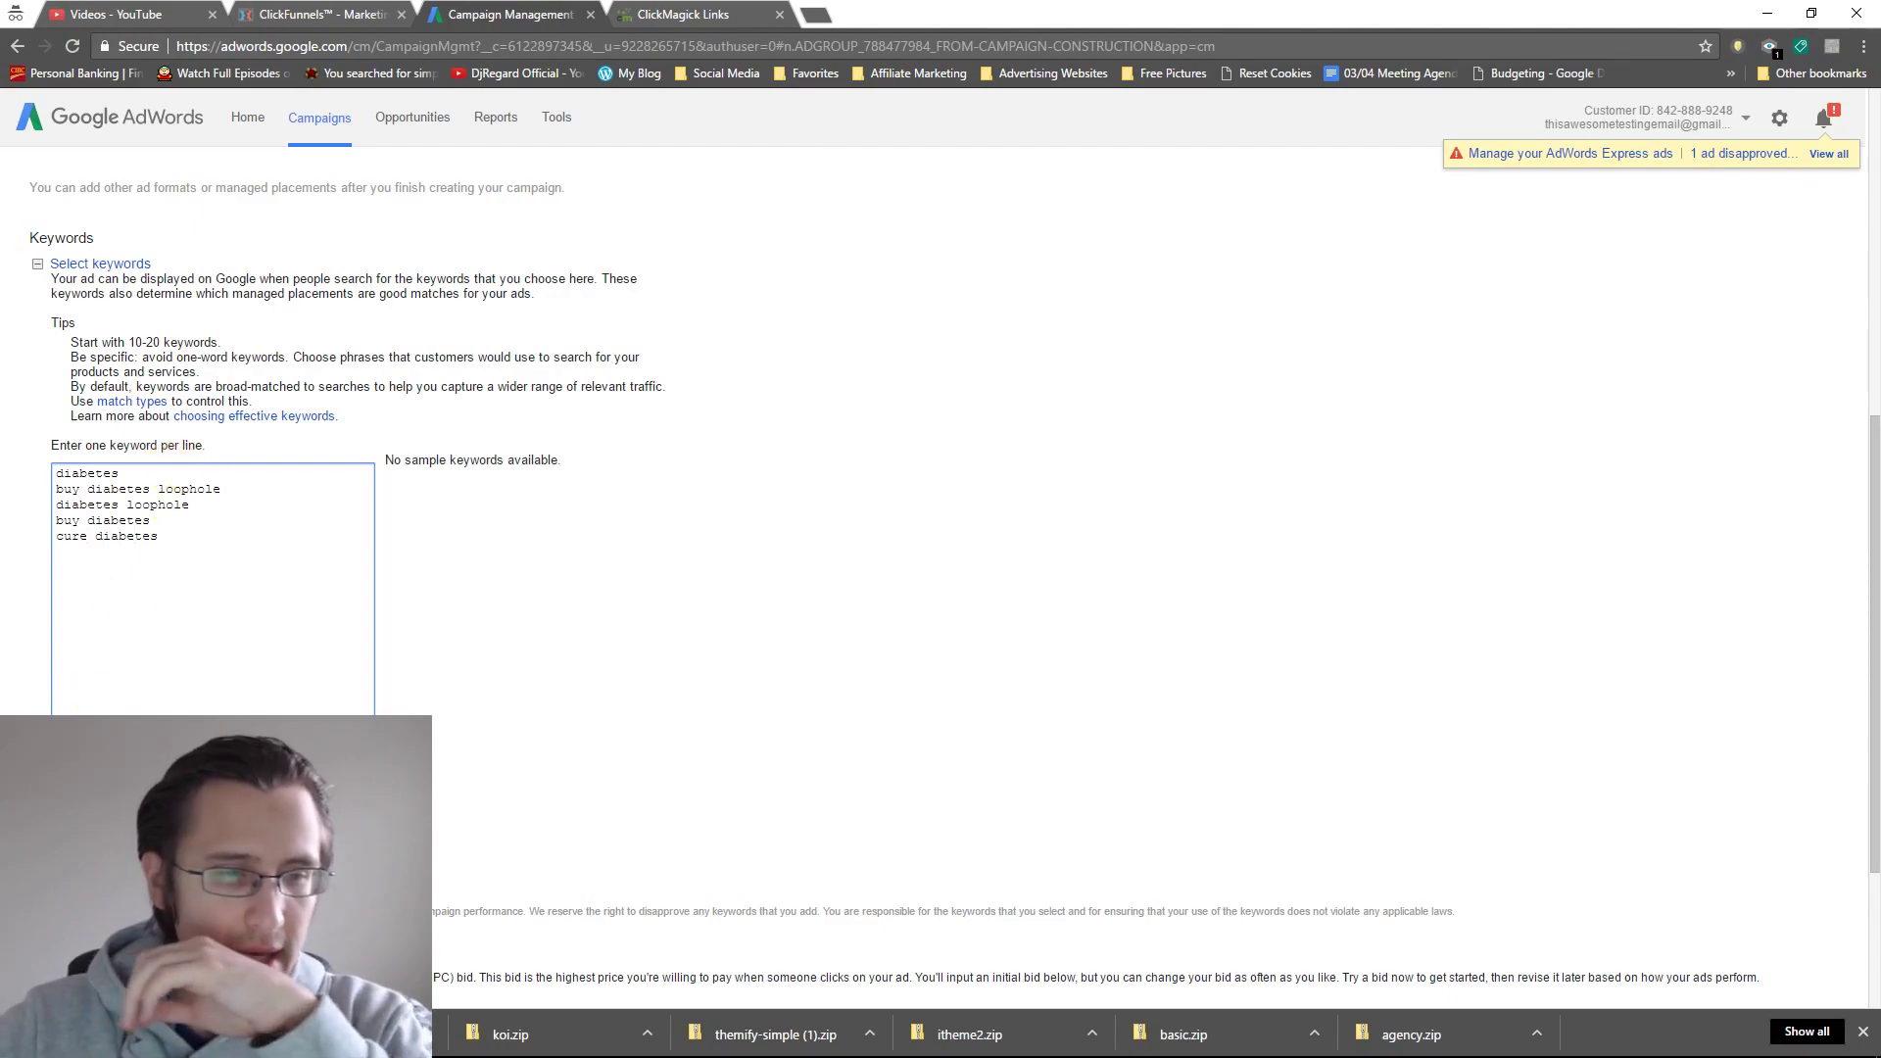
# Estimate search traffic and review CA$1.08–CA$1.32 CPC, 7–9 clicks/day and CA$9.00–CA$11.00/day cost.
pyautogui.click(88, 764)
pyautogui.scroll(-2, 529, 674)
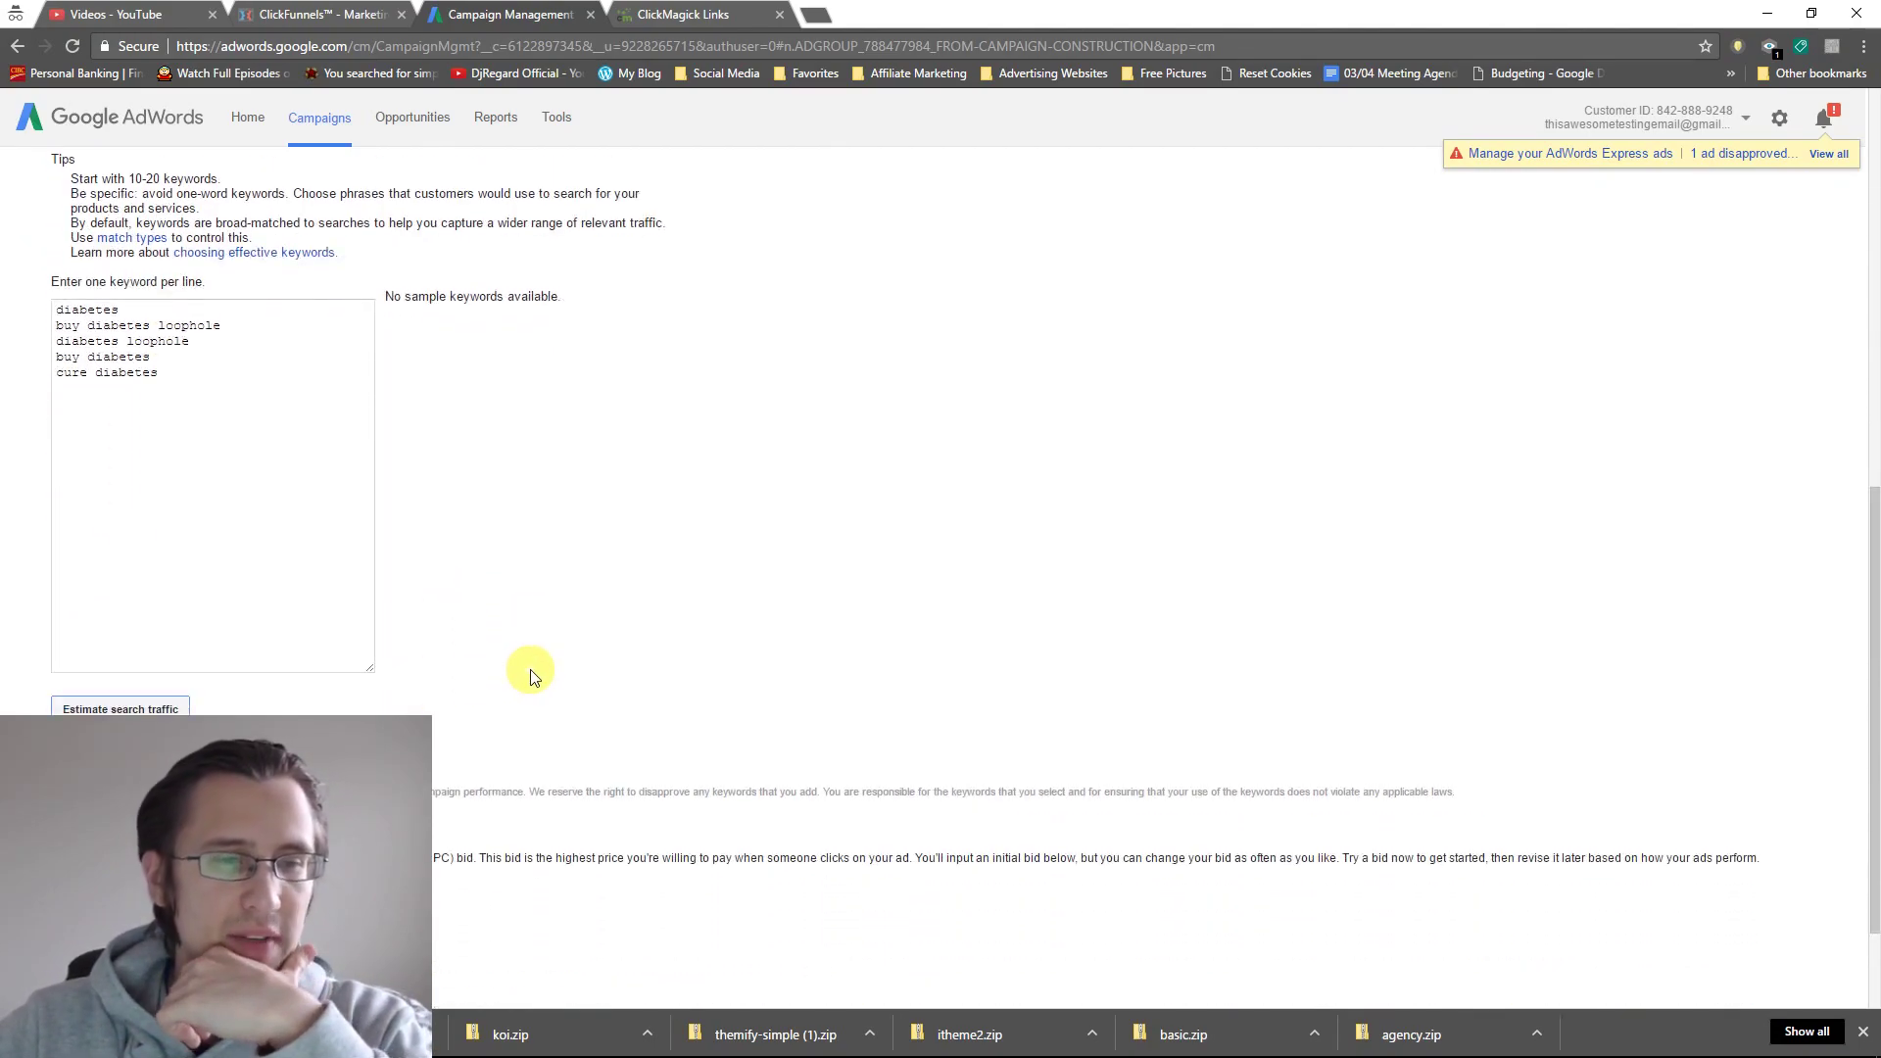
pyautogui.scroll(-2, 532, 676)
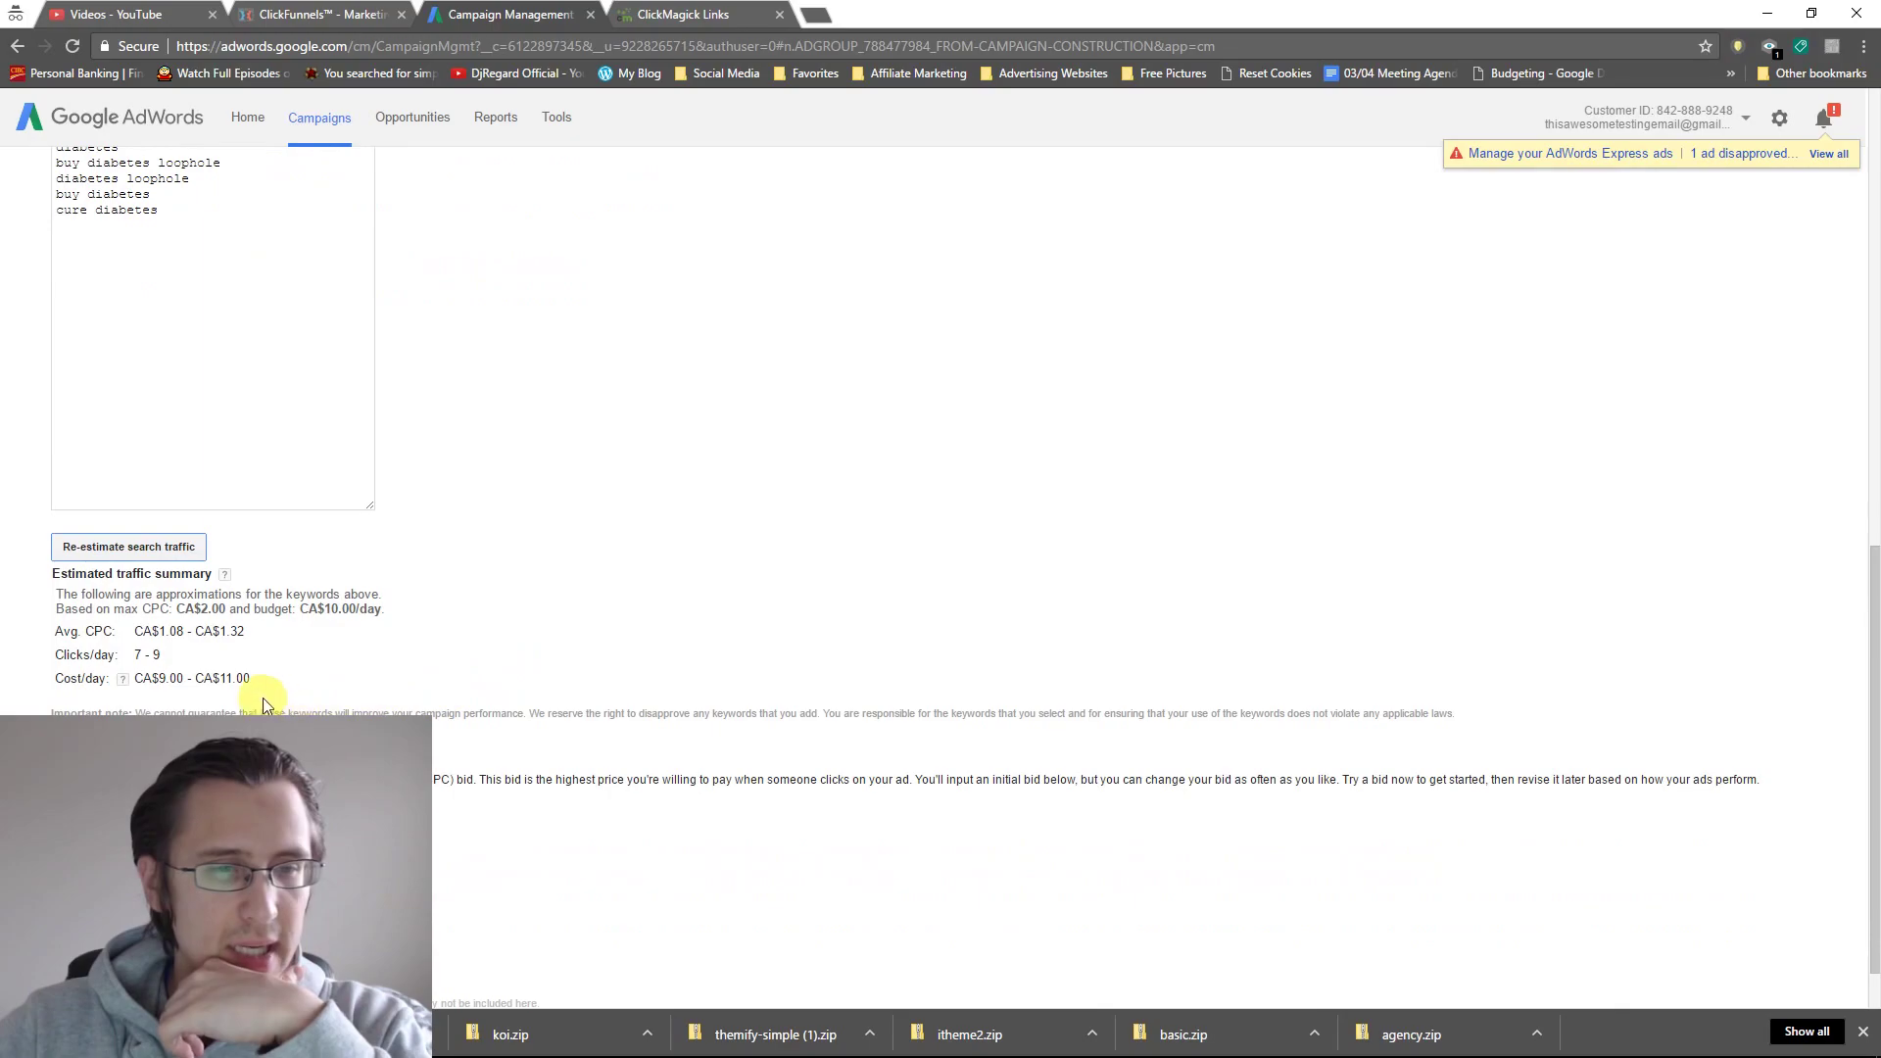
pyautogui.moveTo(160, 655); pyautogui.dragTo(134, 655)
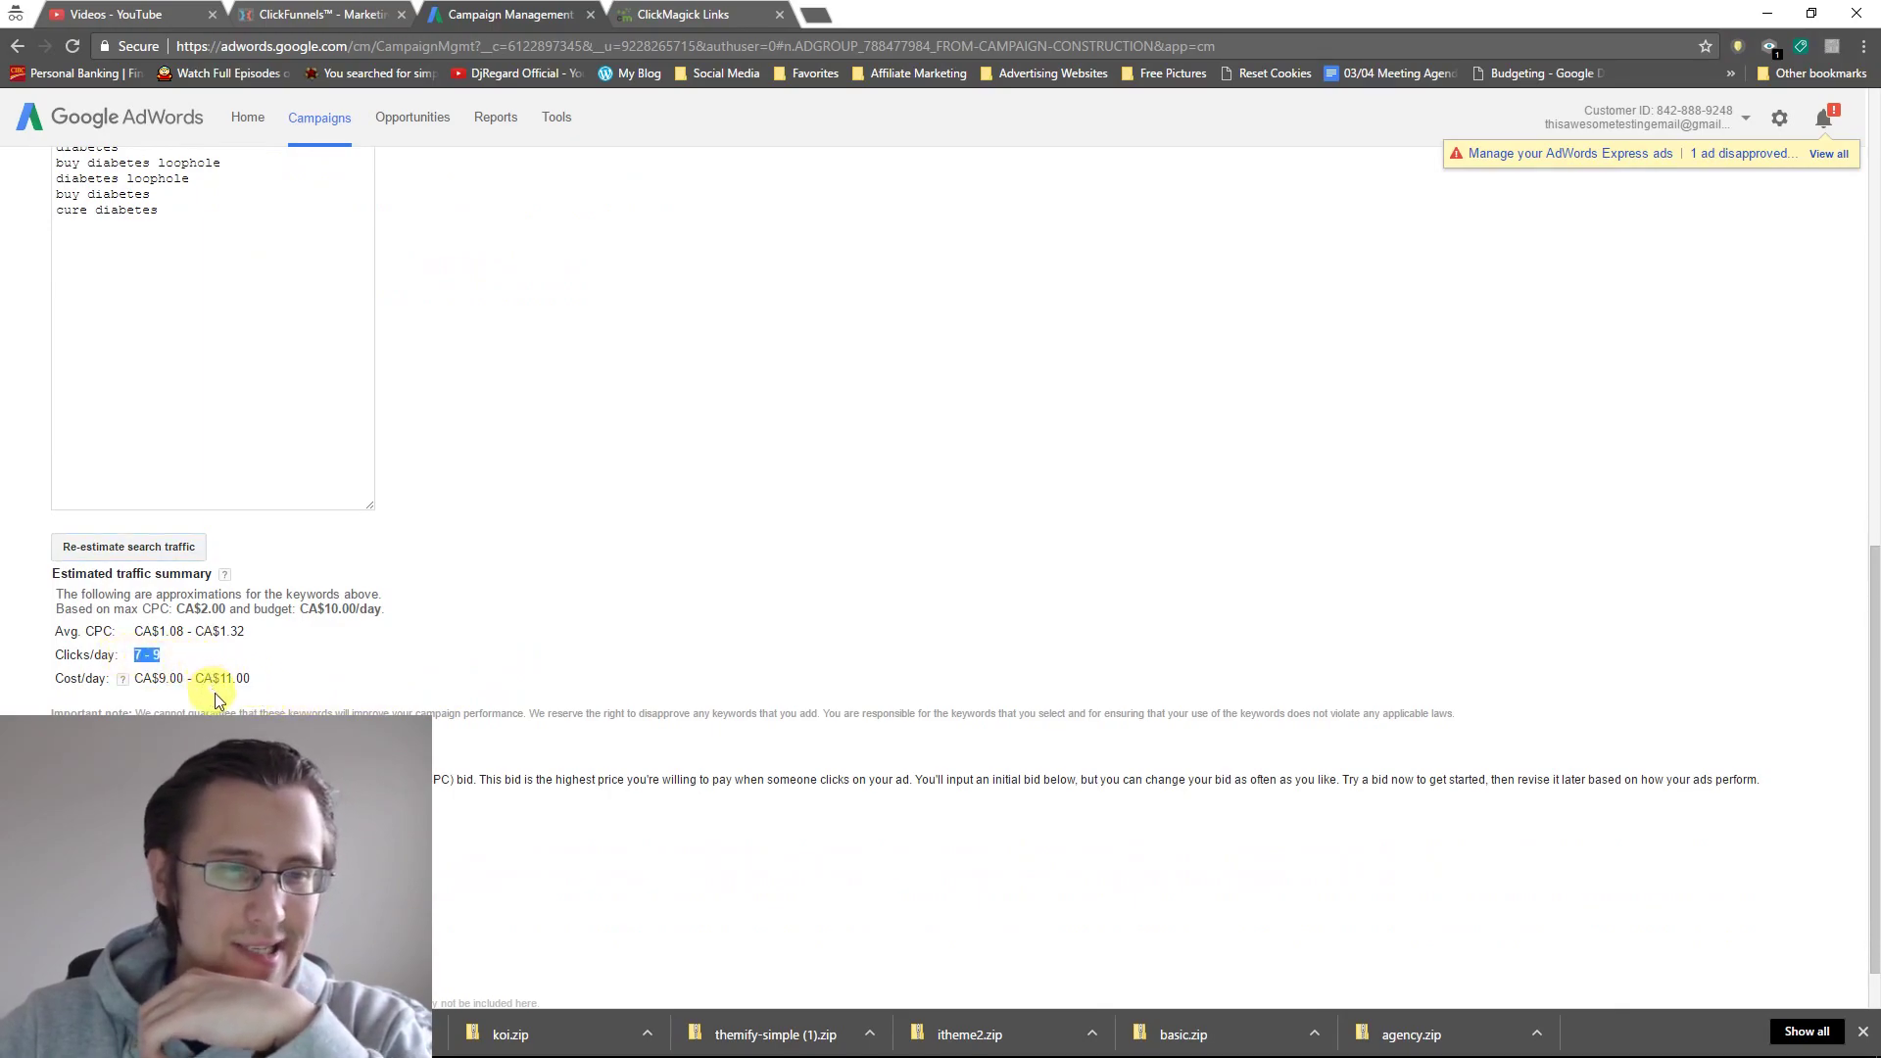
pyautogui.moveTo(252, 678); pyautogui.dragTo(160, 683)
pyautogui.click(495, 704)
pyautogui.moveTo(245, 631); pyautogui.dragTo(130, 628)
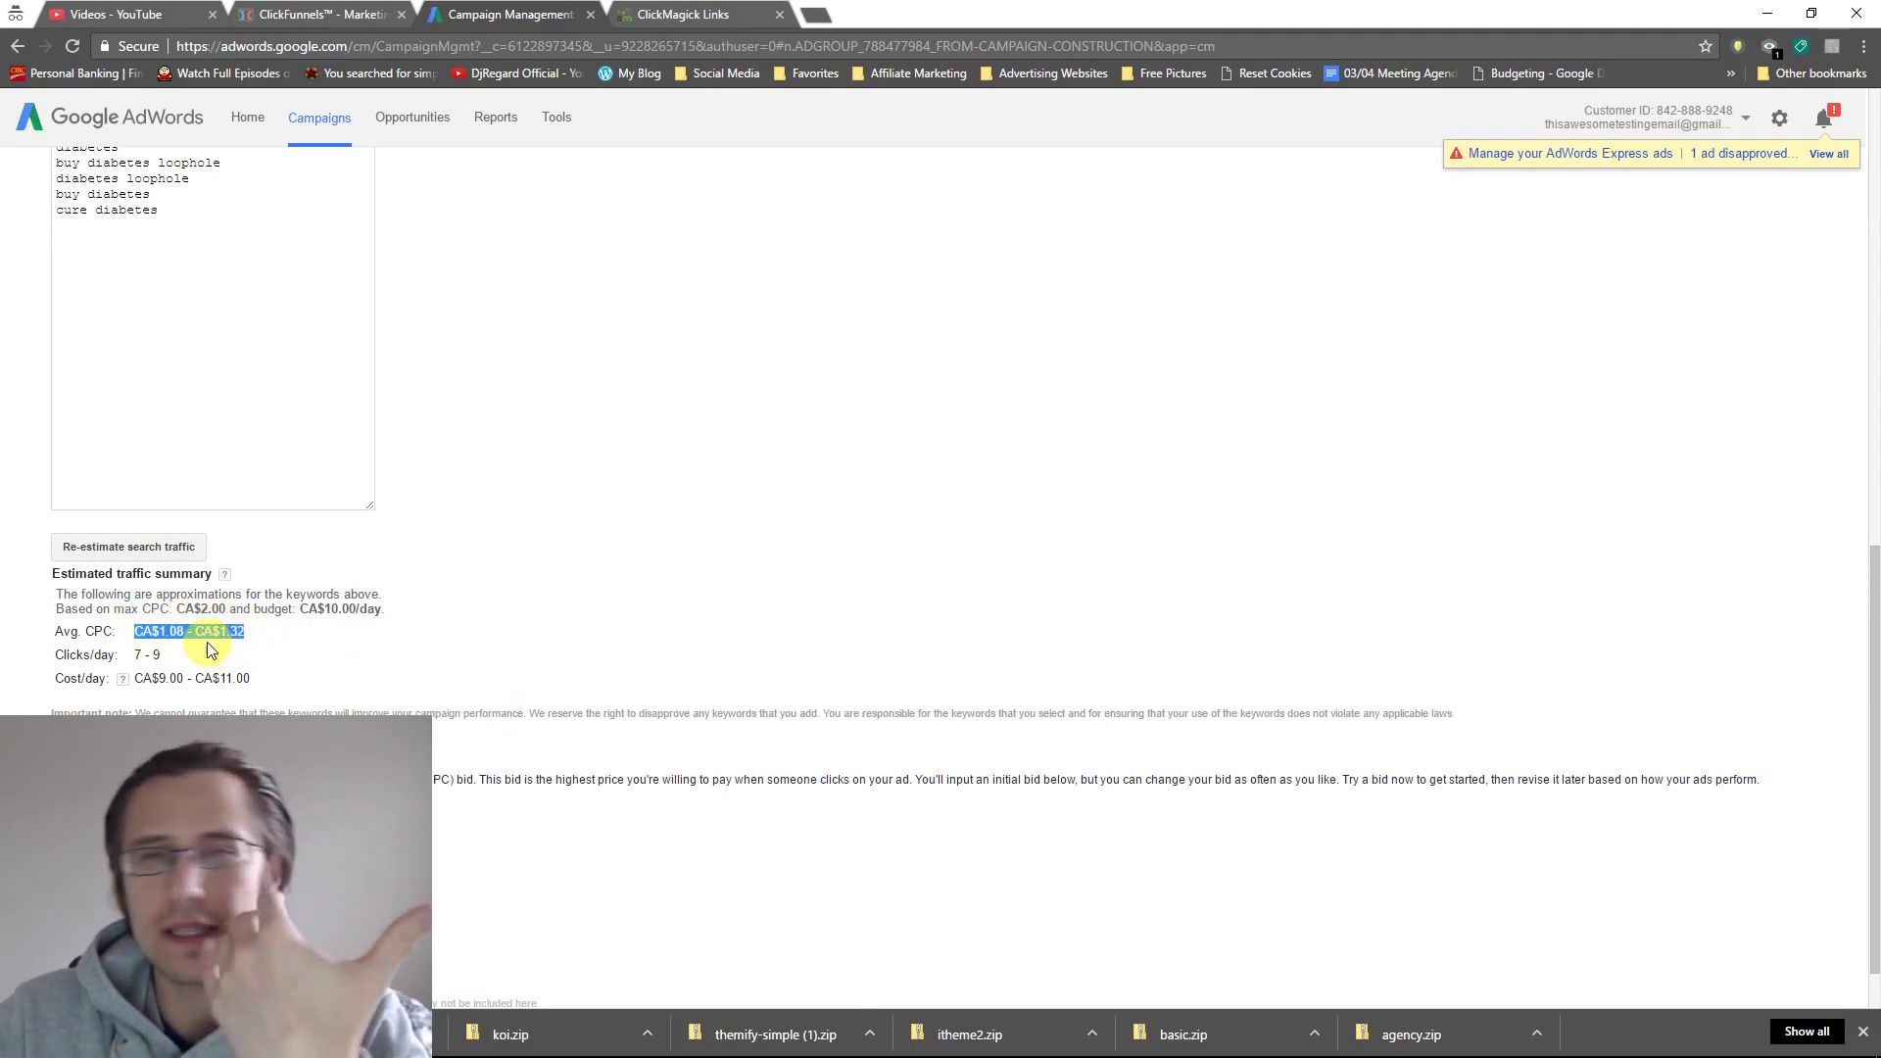
pyautogui.click(621, 638)
pyautogui.scroll(-1, 621, 646)
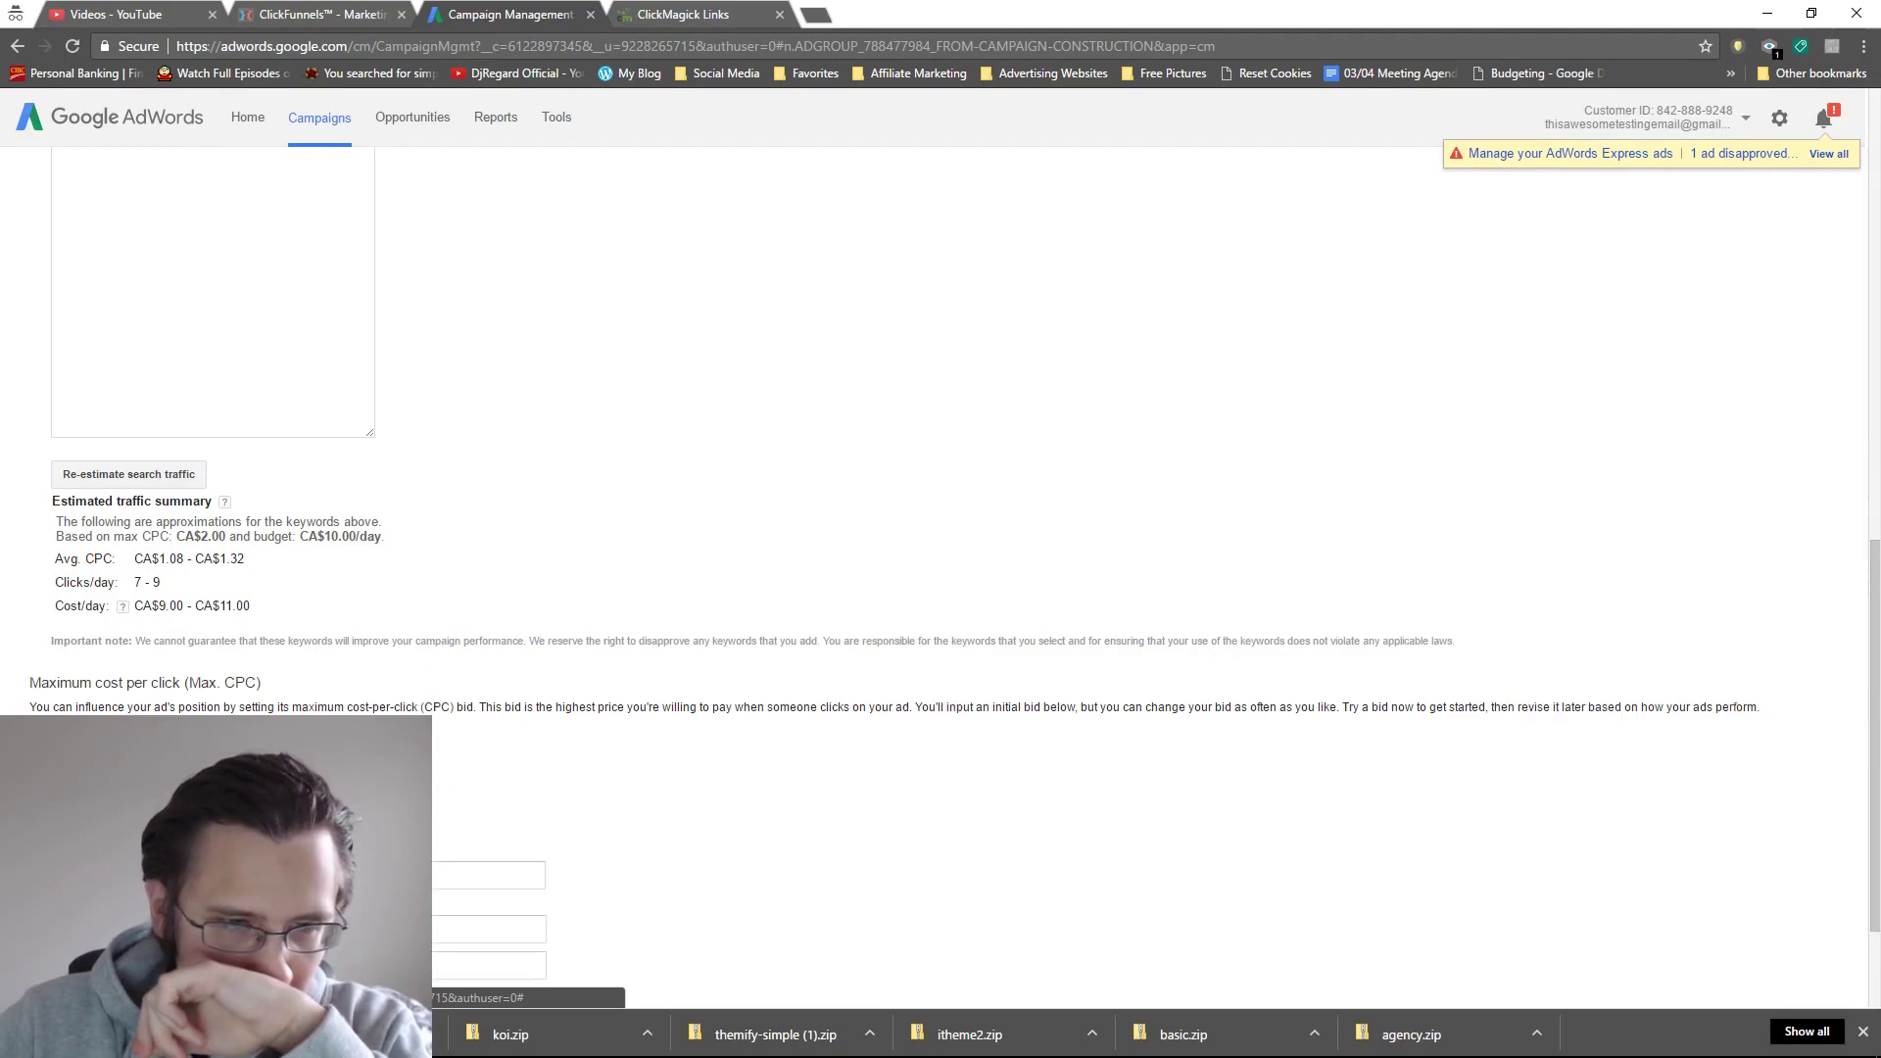
# Save the ad group with its keywords and navigate to the Diabetes keywords ad group.
pyautogui.scroll(-2, 157, 644)
pyautogui.scroll(2, 150, 669)
pyautogui.click(150, 669)
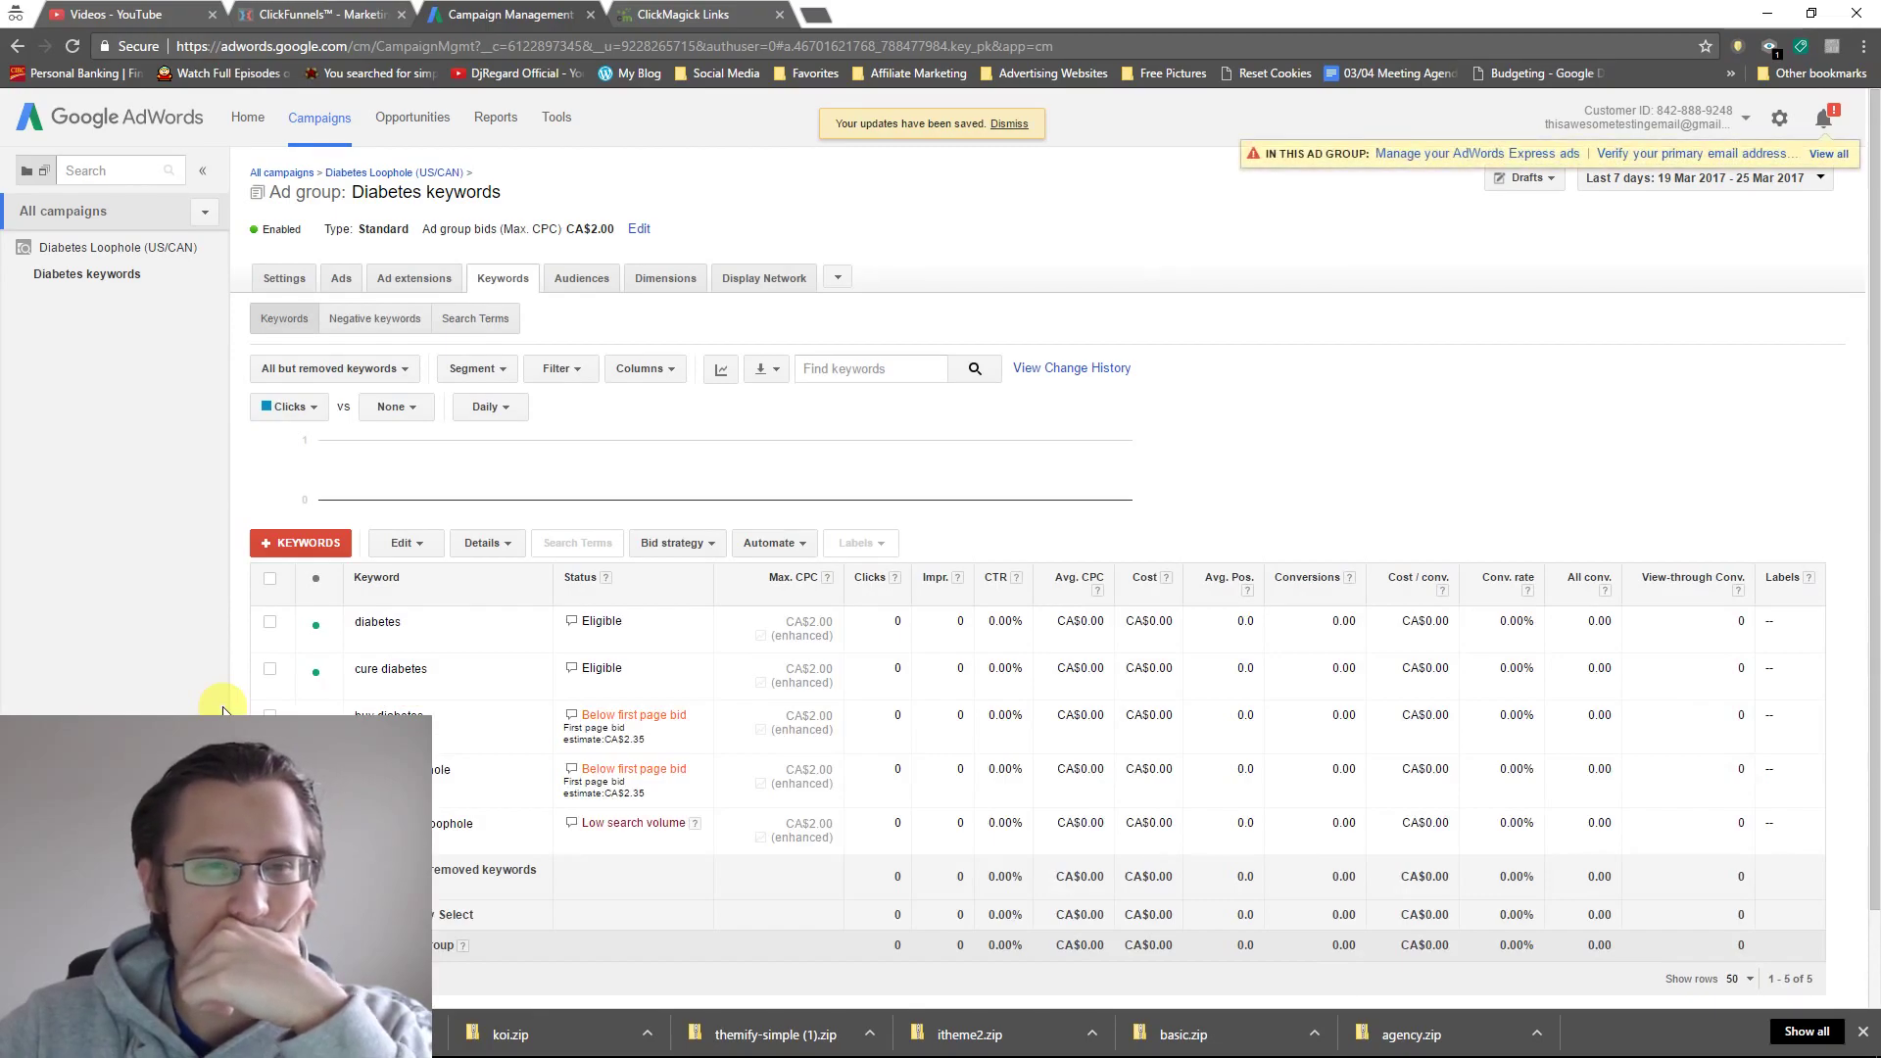
pyautogui.click(341, 285)
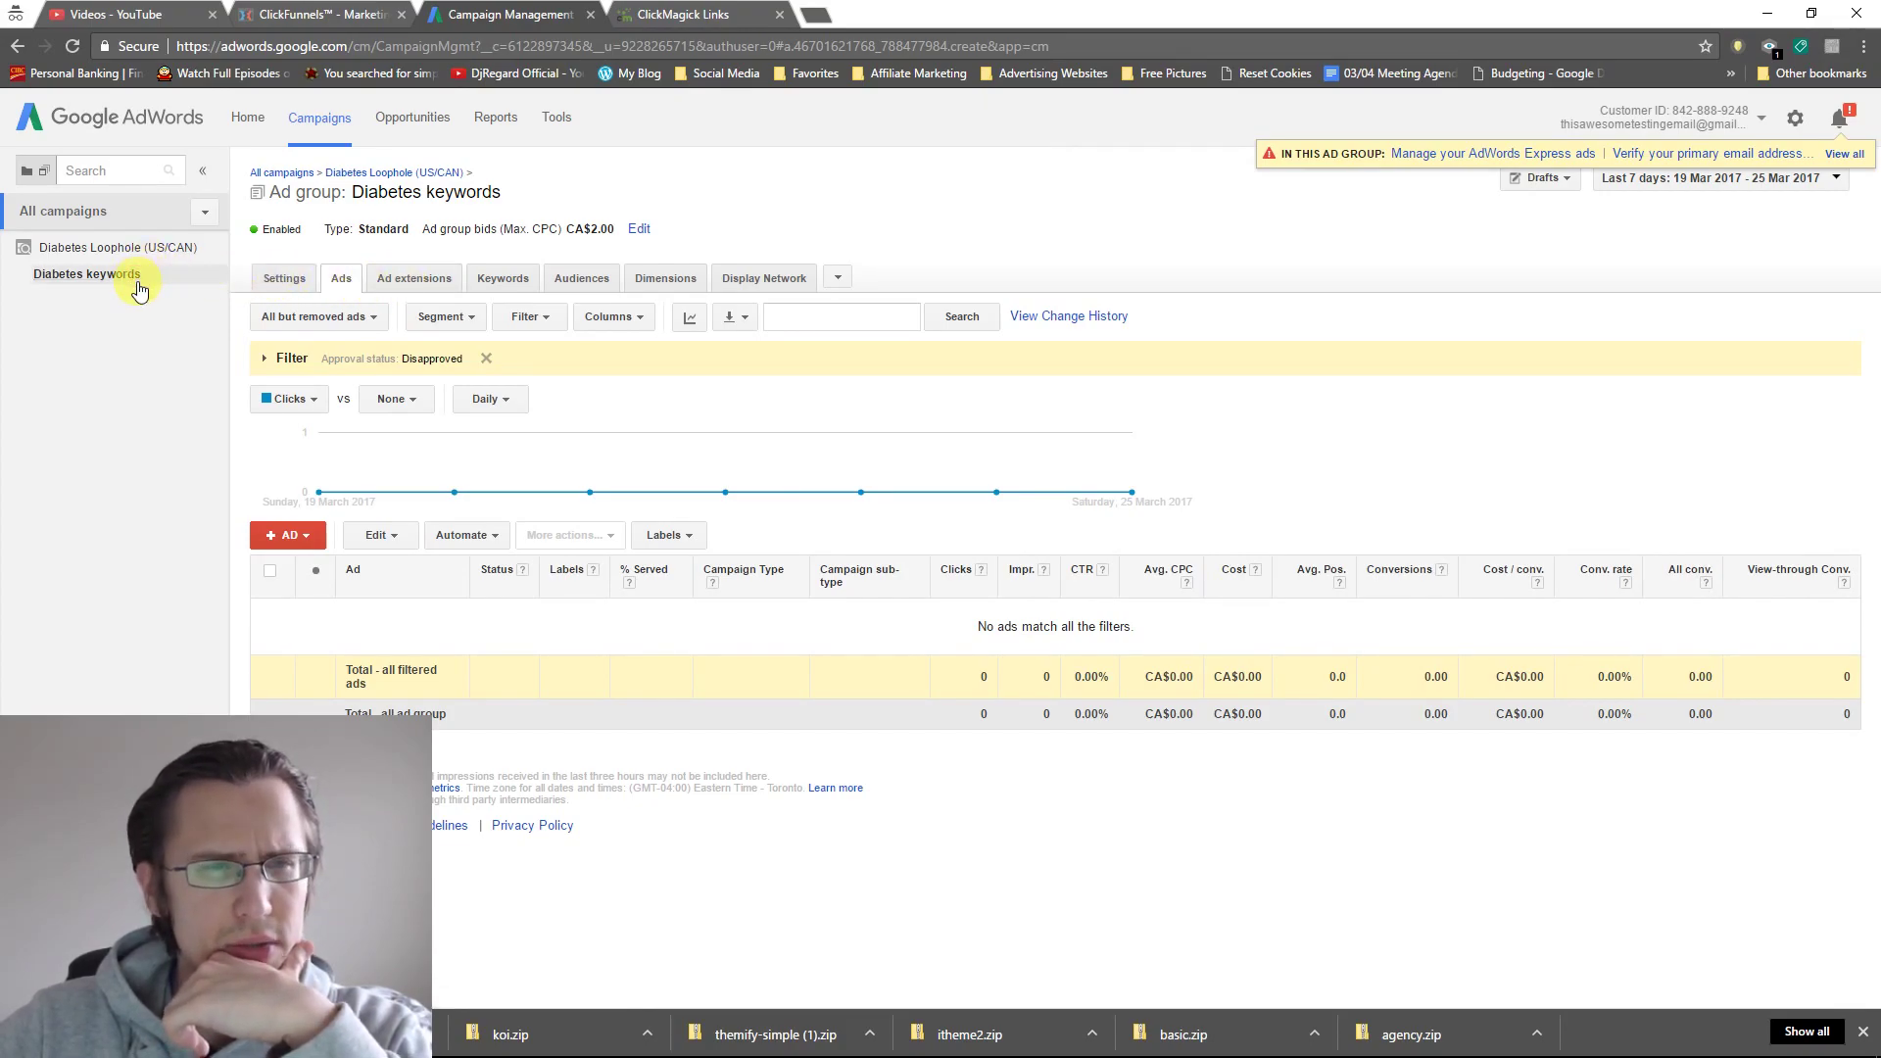
pyautogui.click(145, 250)
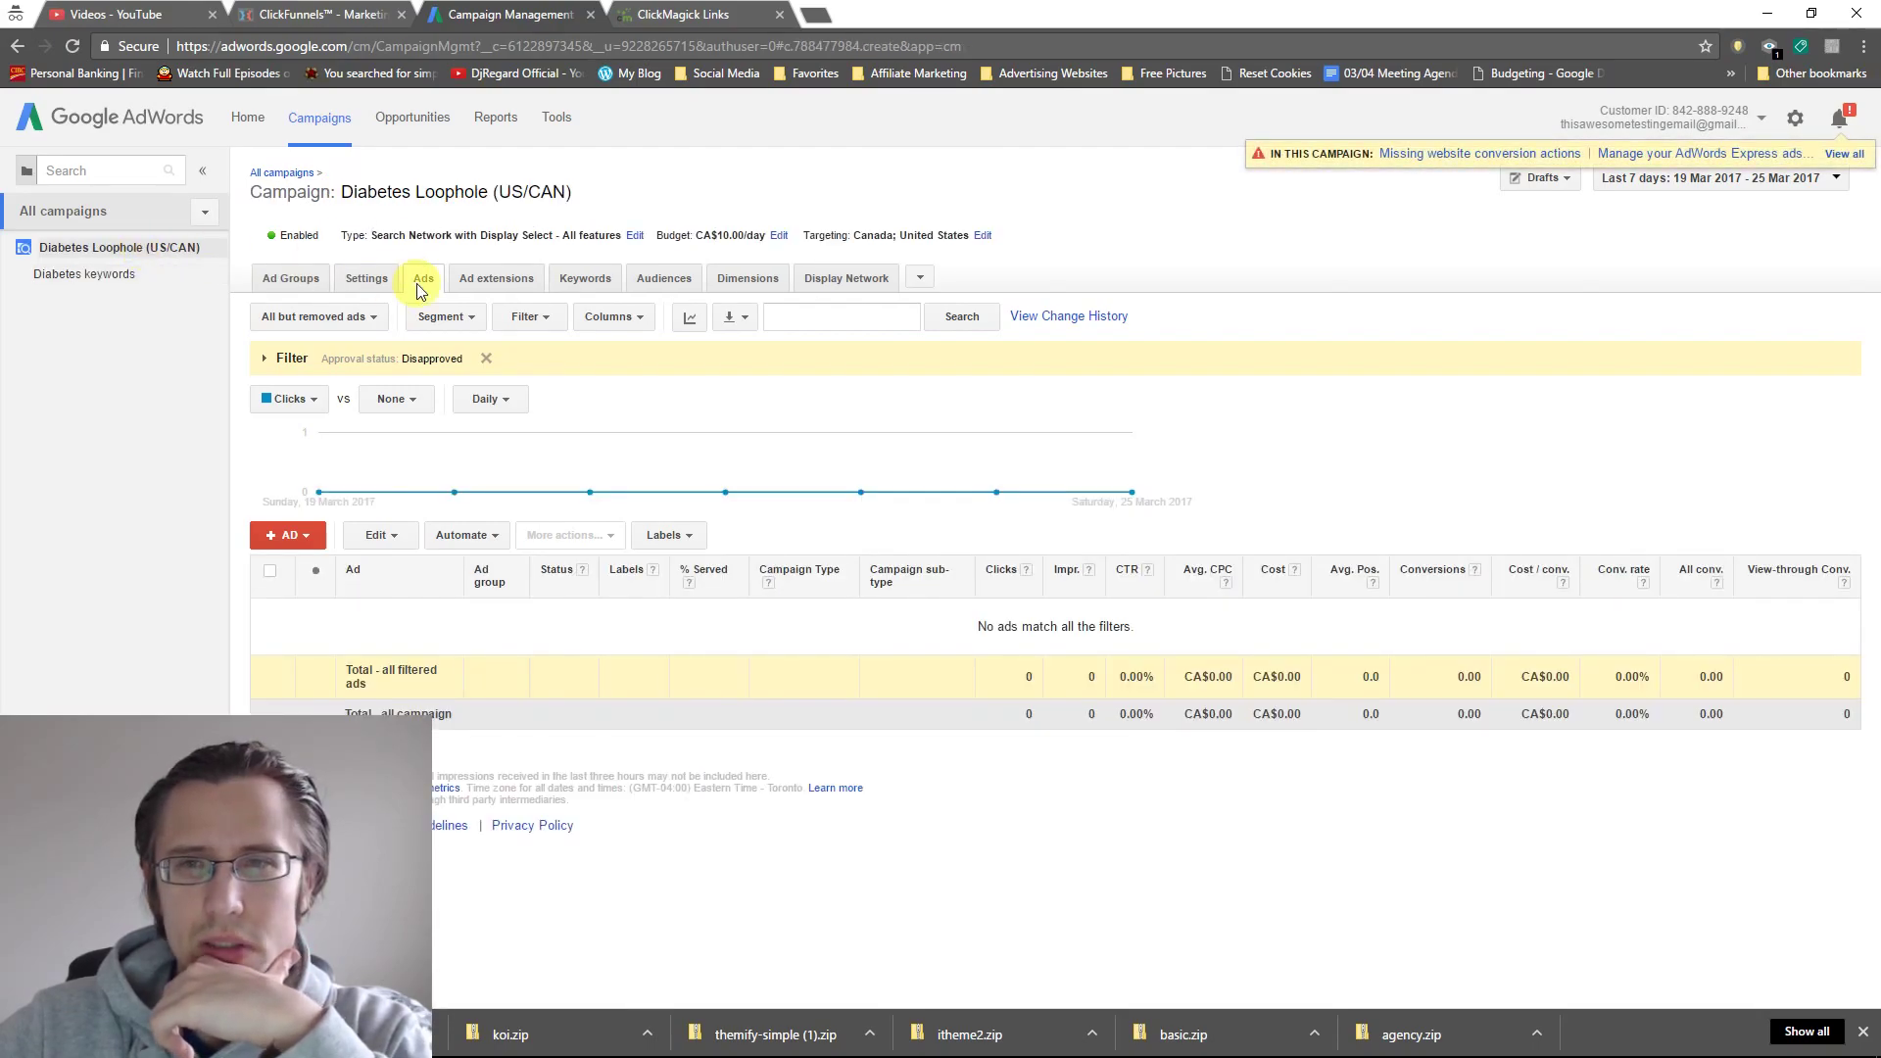
pyautogui.click(120, 274)
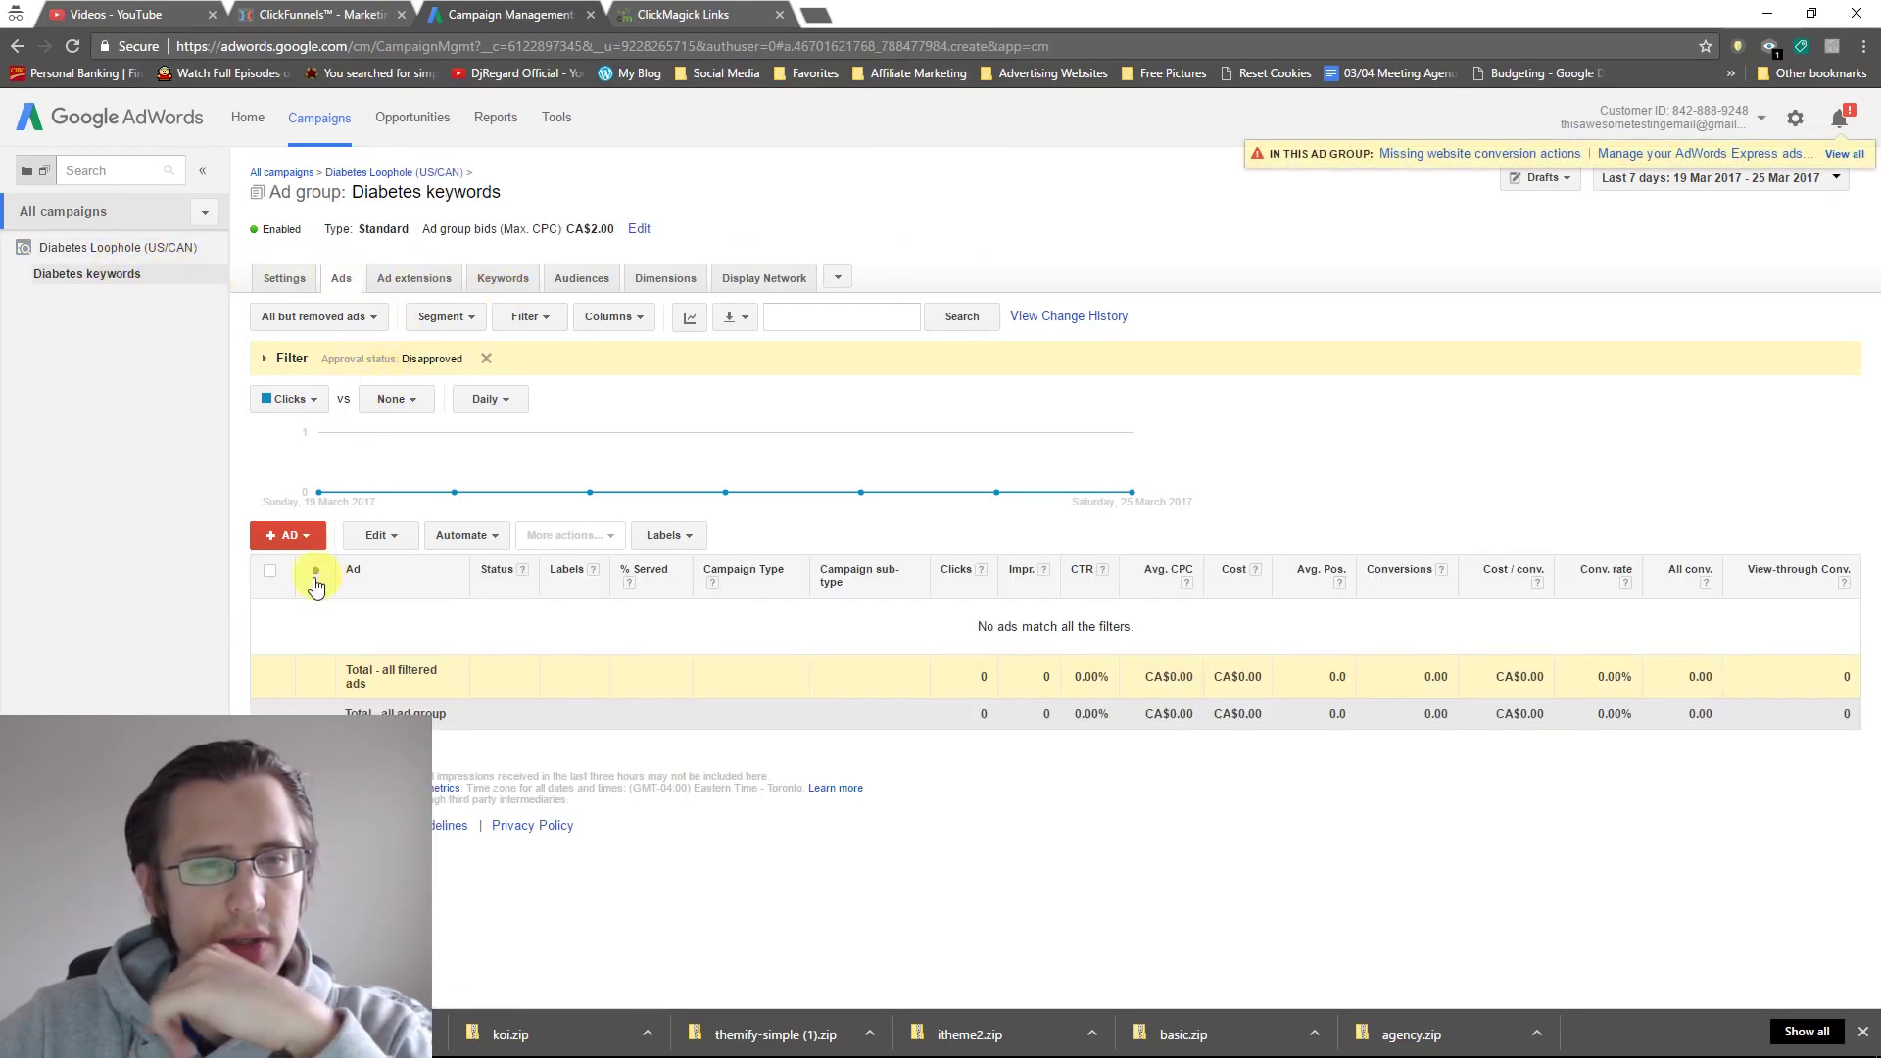
# Start a new text ad, then return to the Diabetes Loophole (US/CAN) campaign.
pyautogui.click(307, 535)
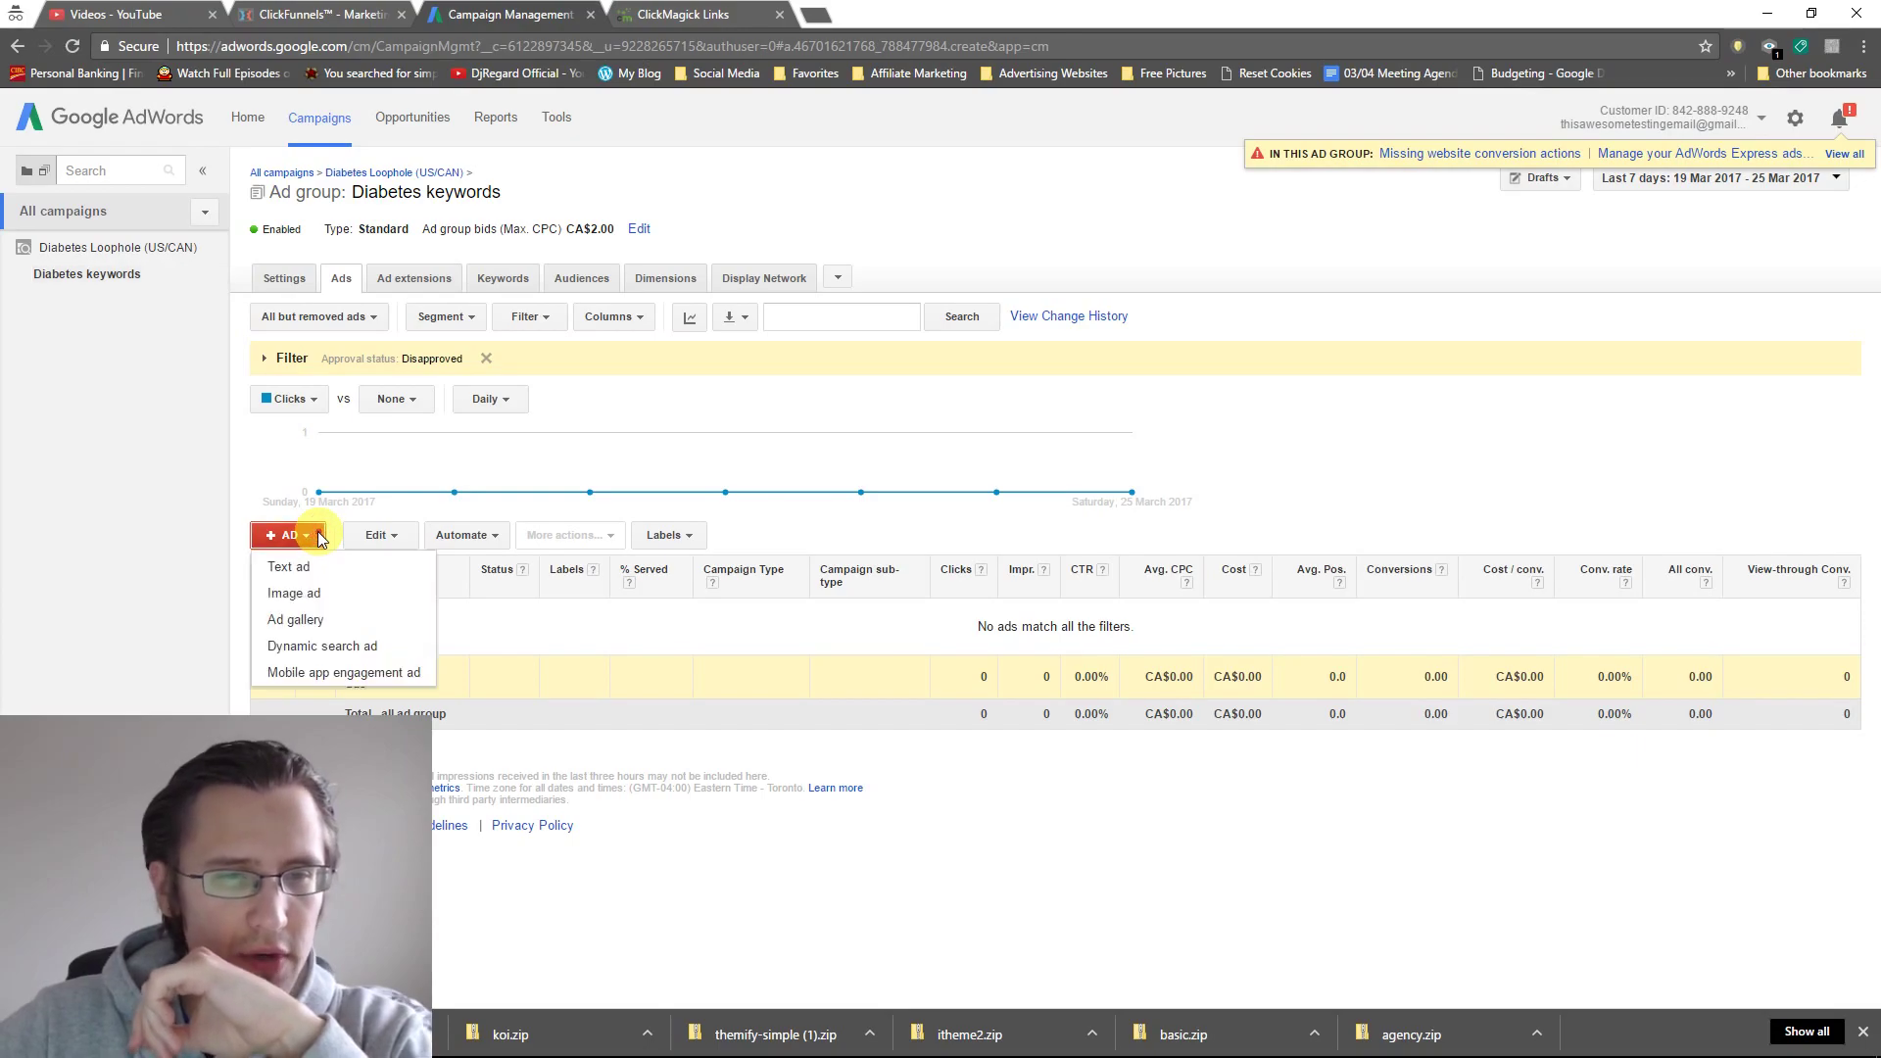
pyautogui.click(326, 581)
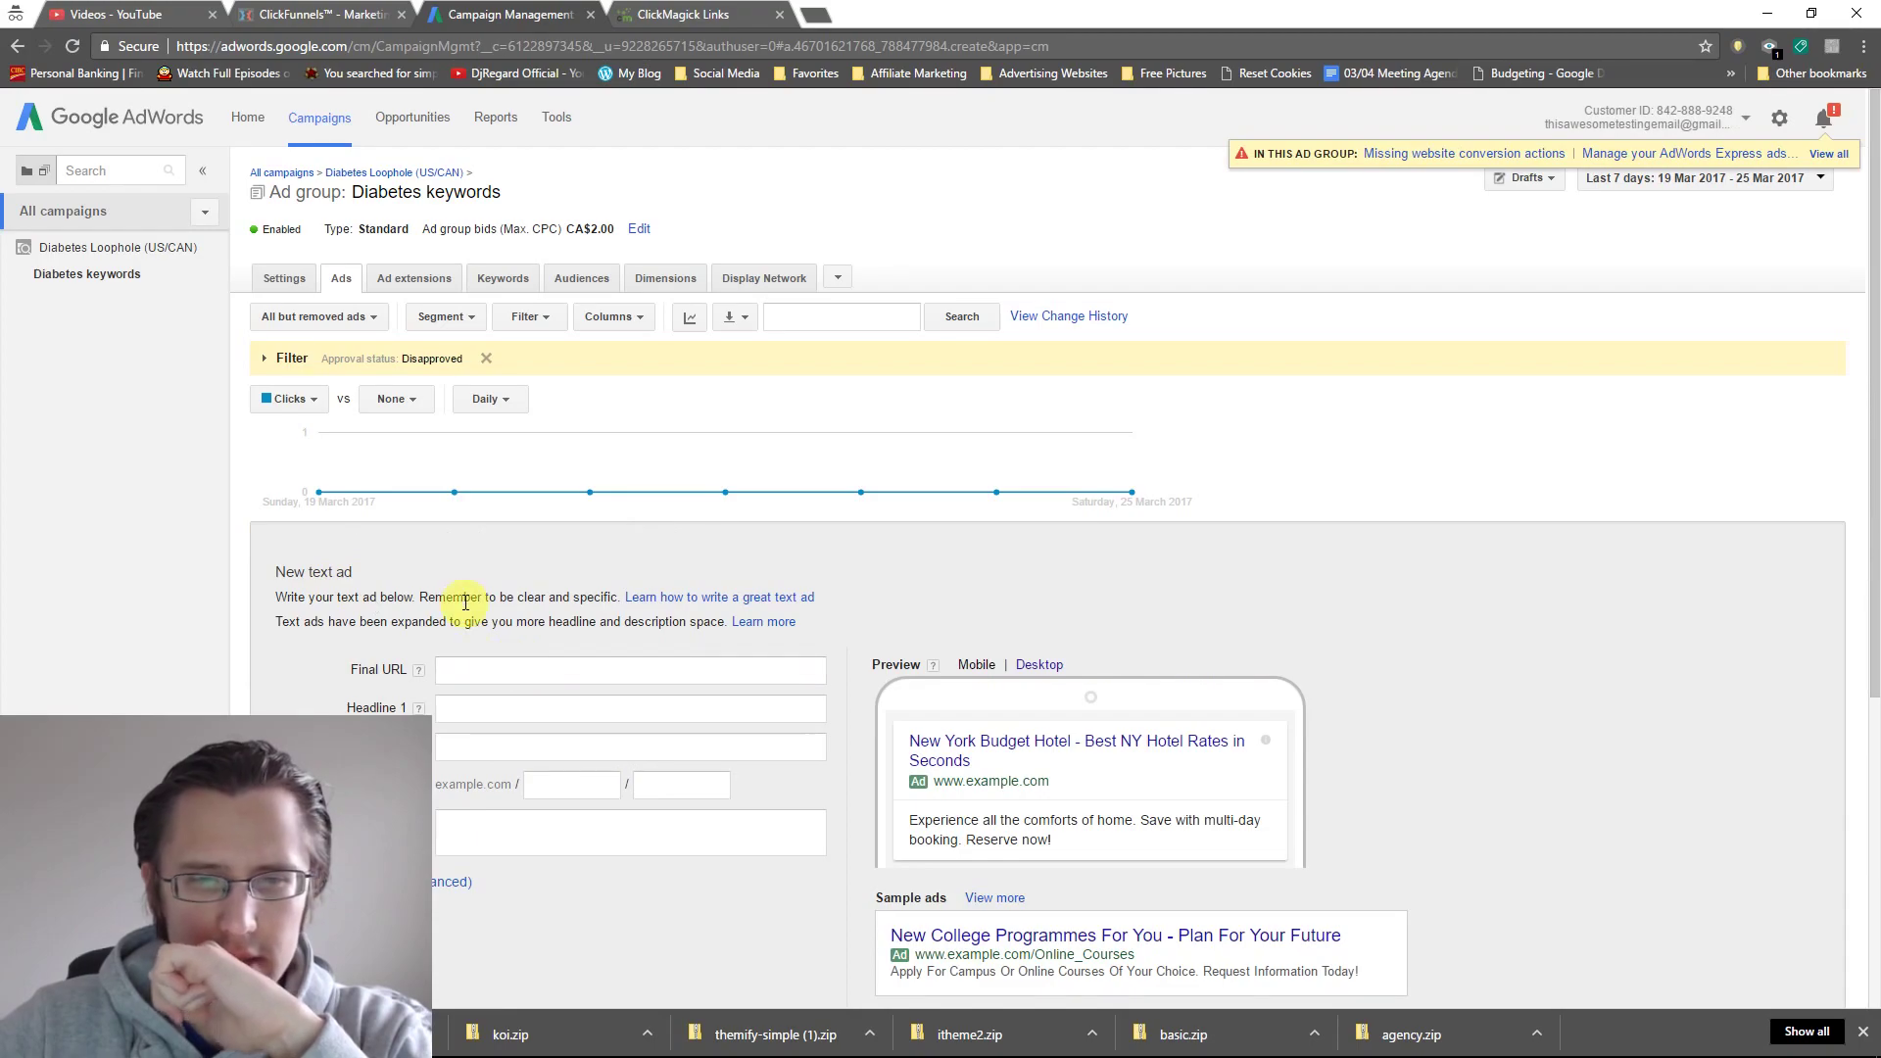
pyautogui.scroll(-5, 508, 691)
pyautogui.scroll(5, 508, 691)
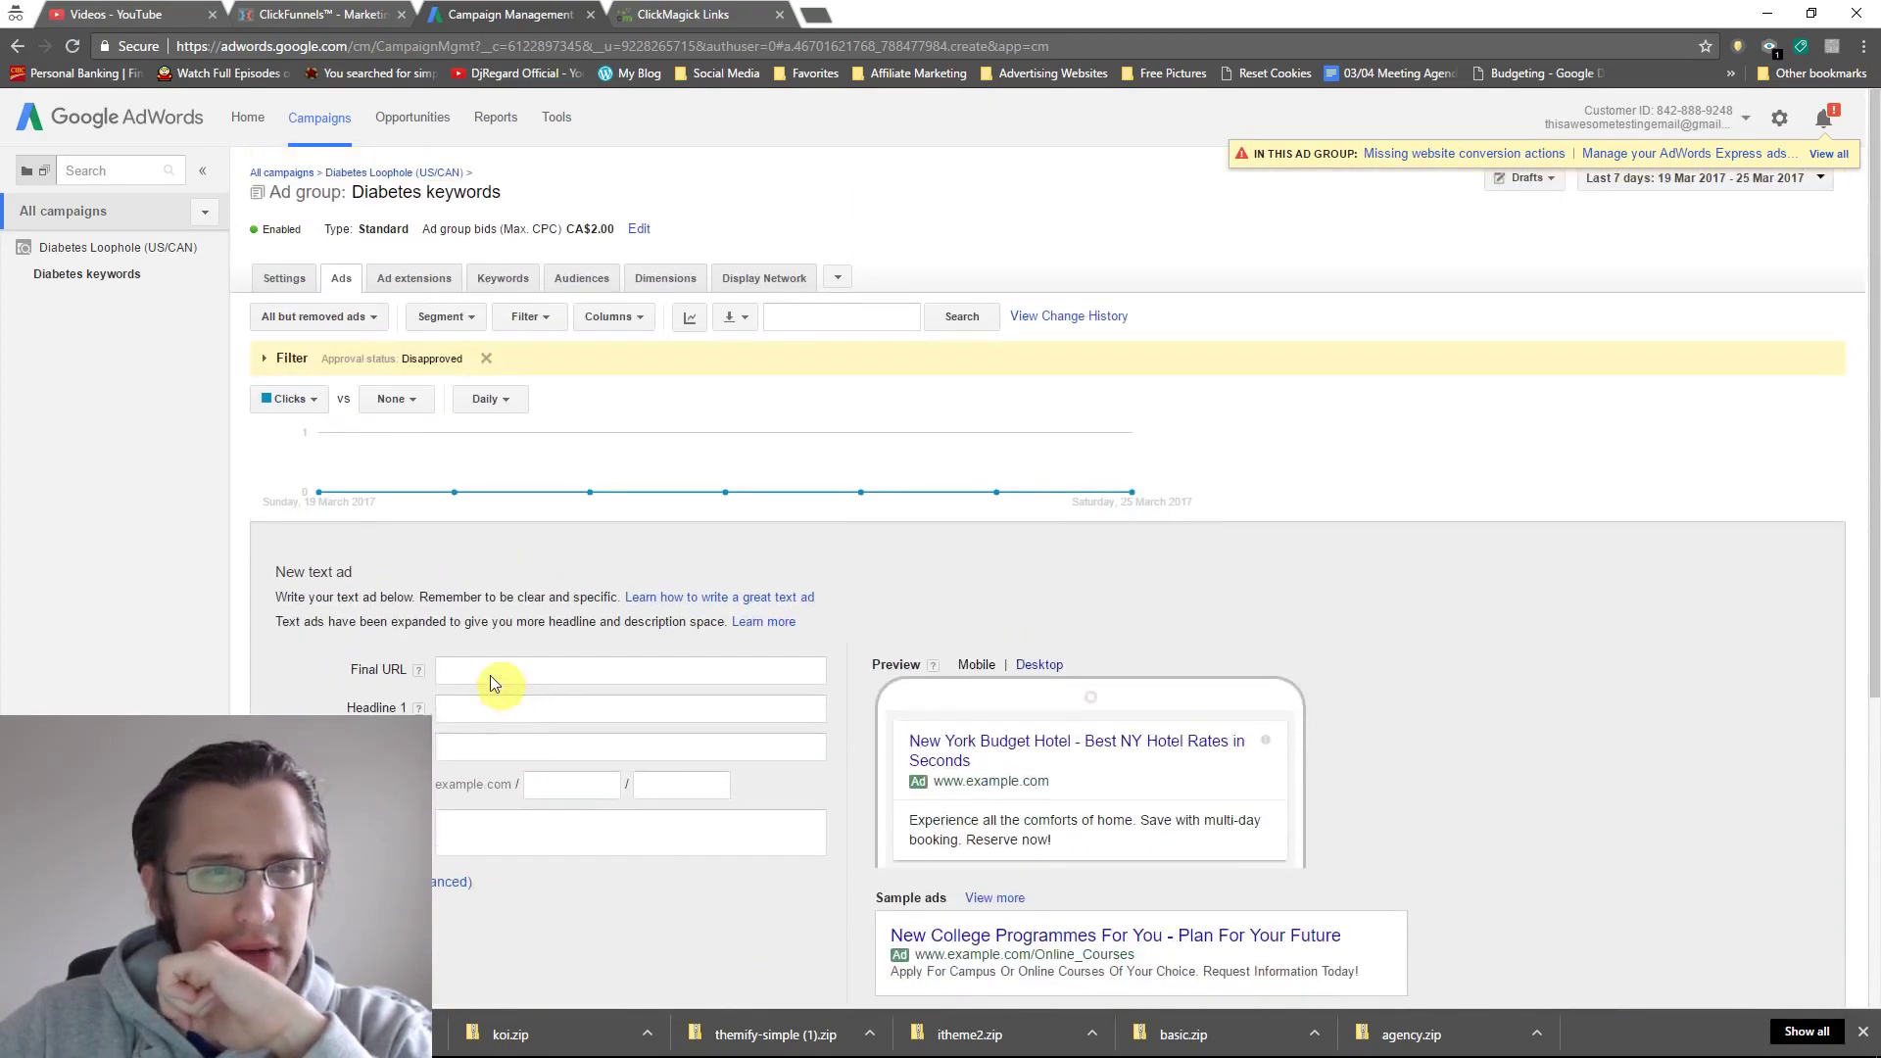
pyautogui.click(106, 249)
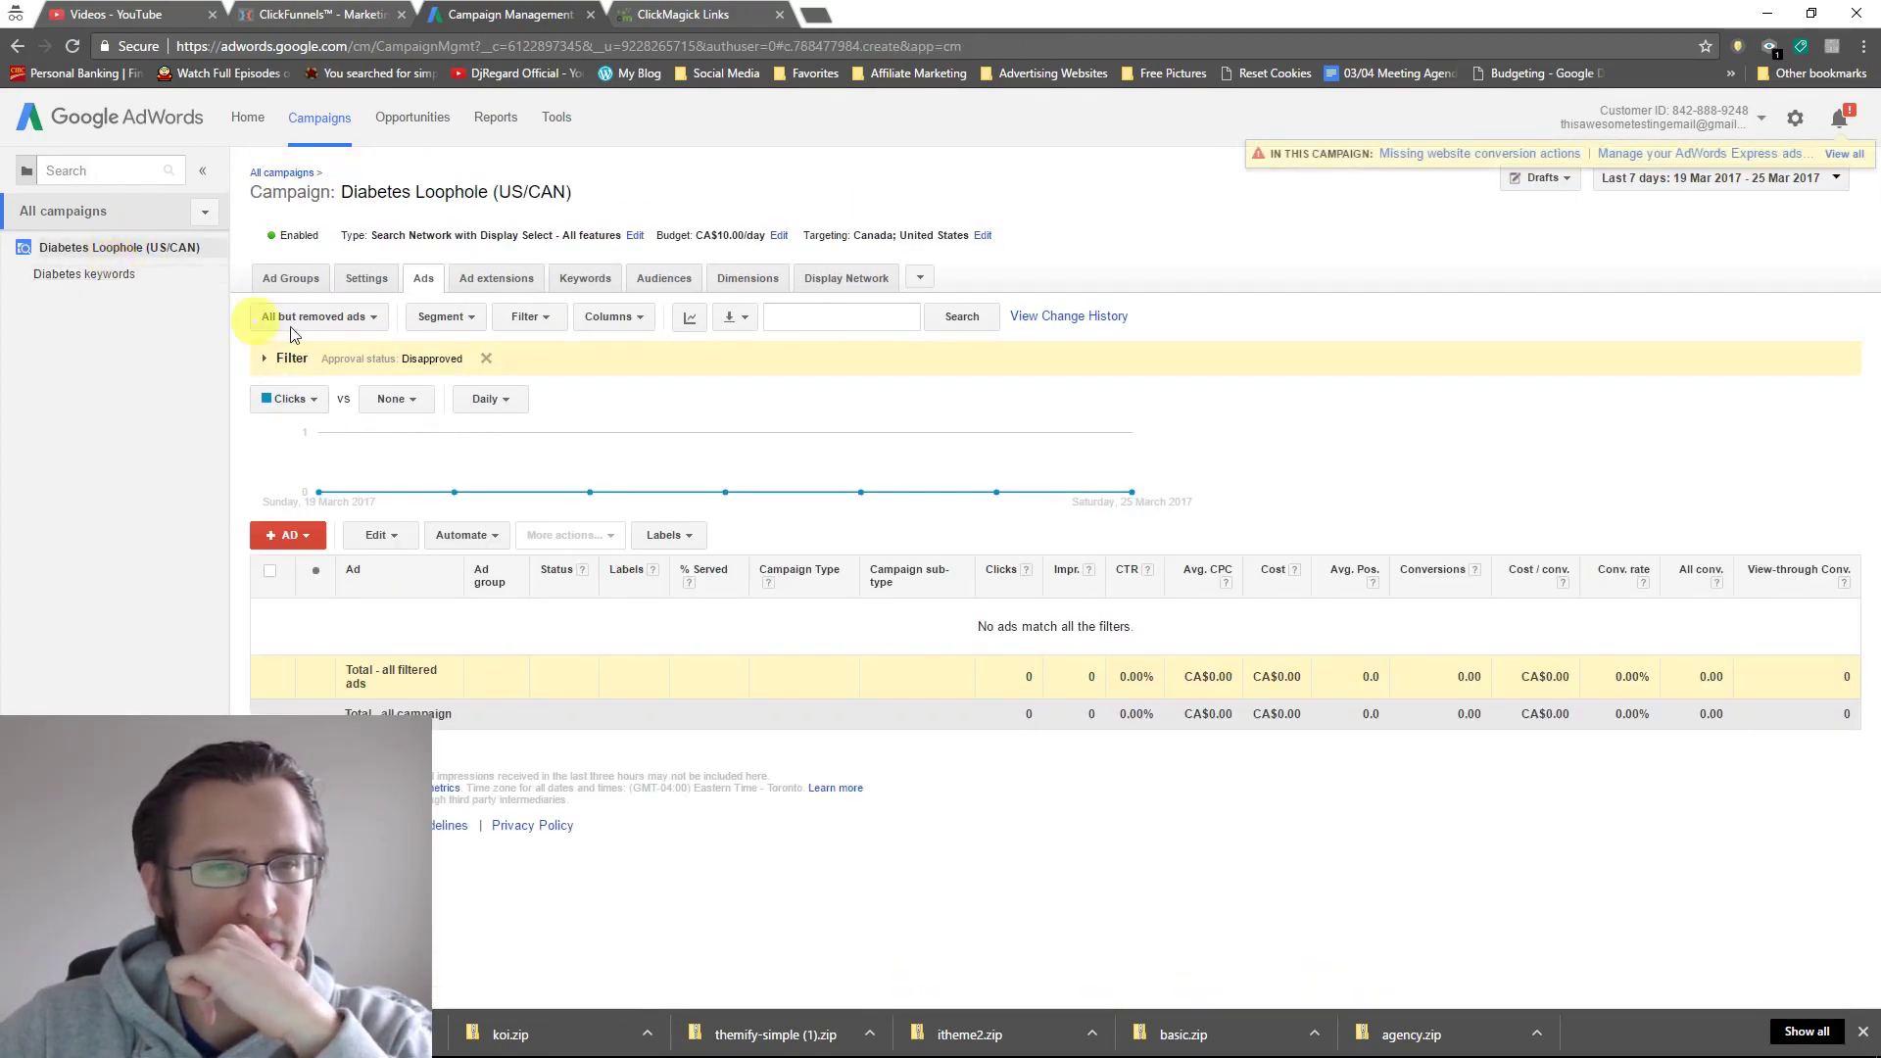
# Show all ads and remove the disapproved-only approval status filter.
pyautogui.click(311, 317)
pyautogui.click(329, 374)
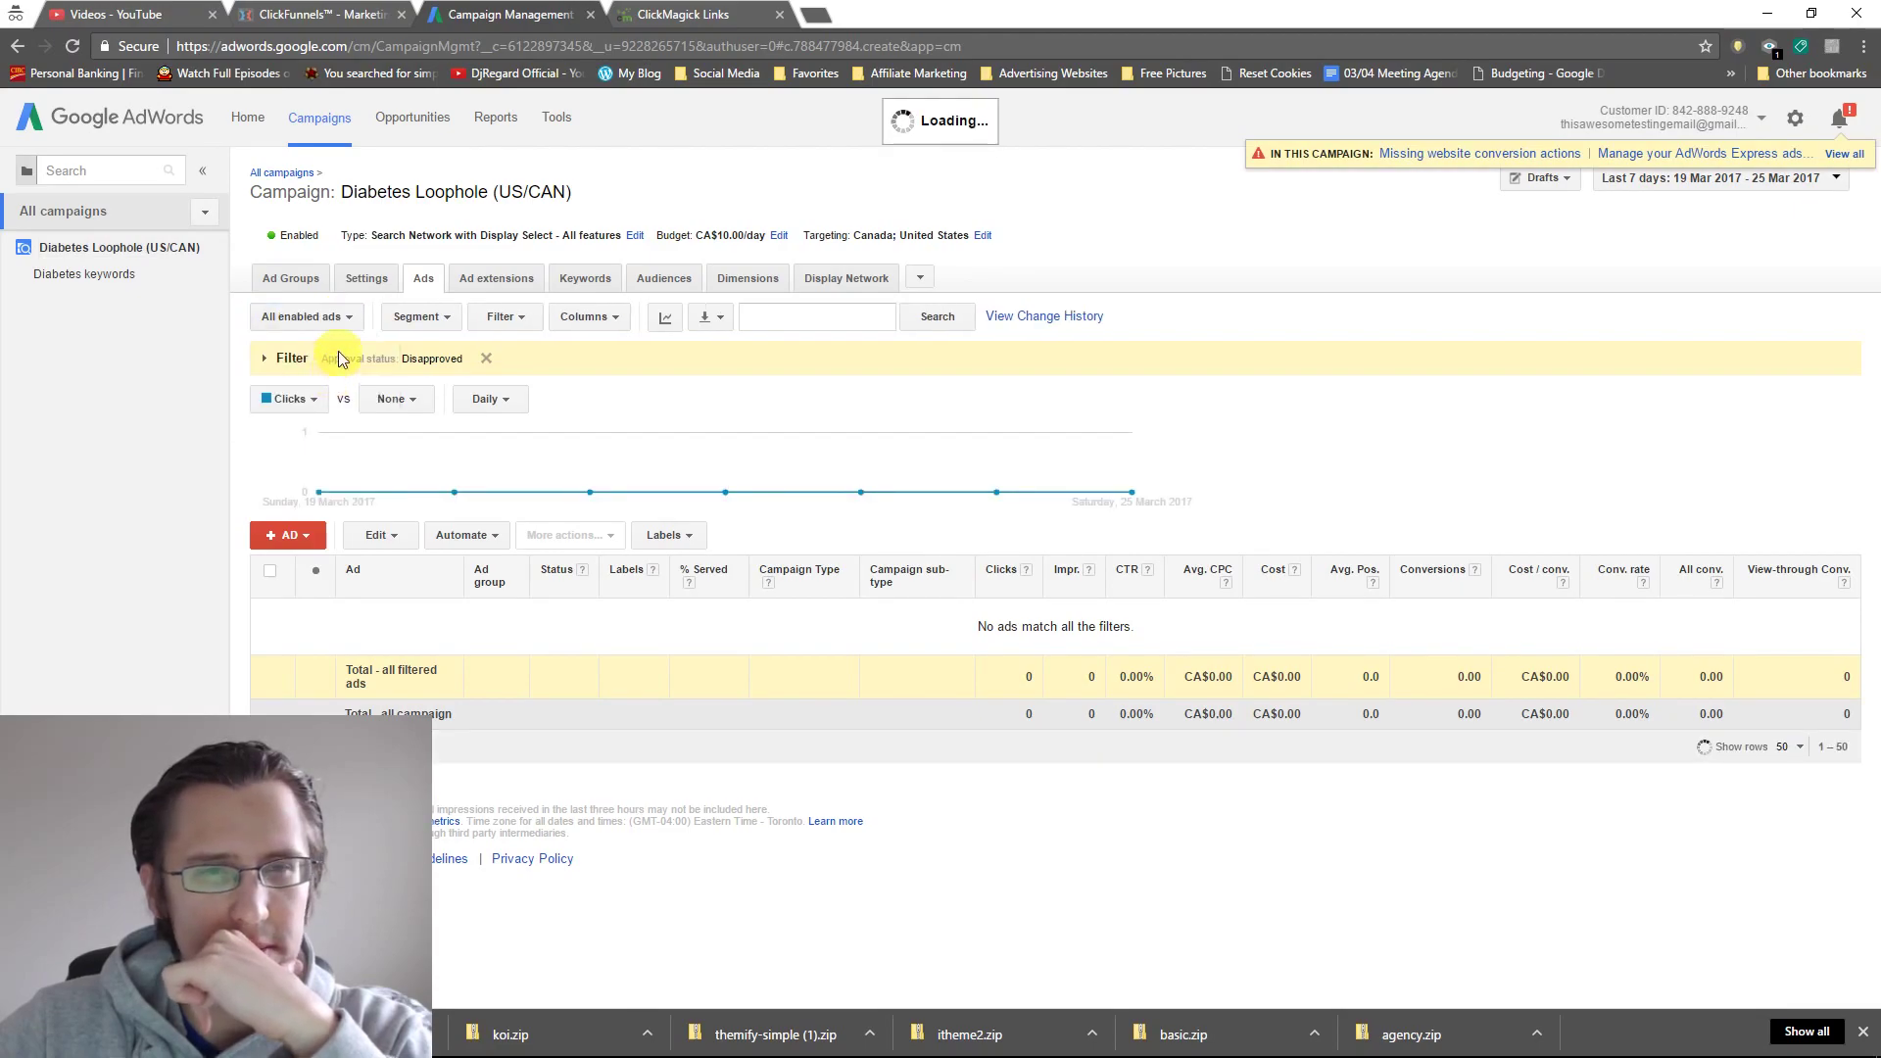
pyautogui.click(323, 317)
pyautogui.click(326, 345)
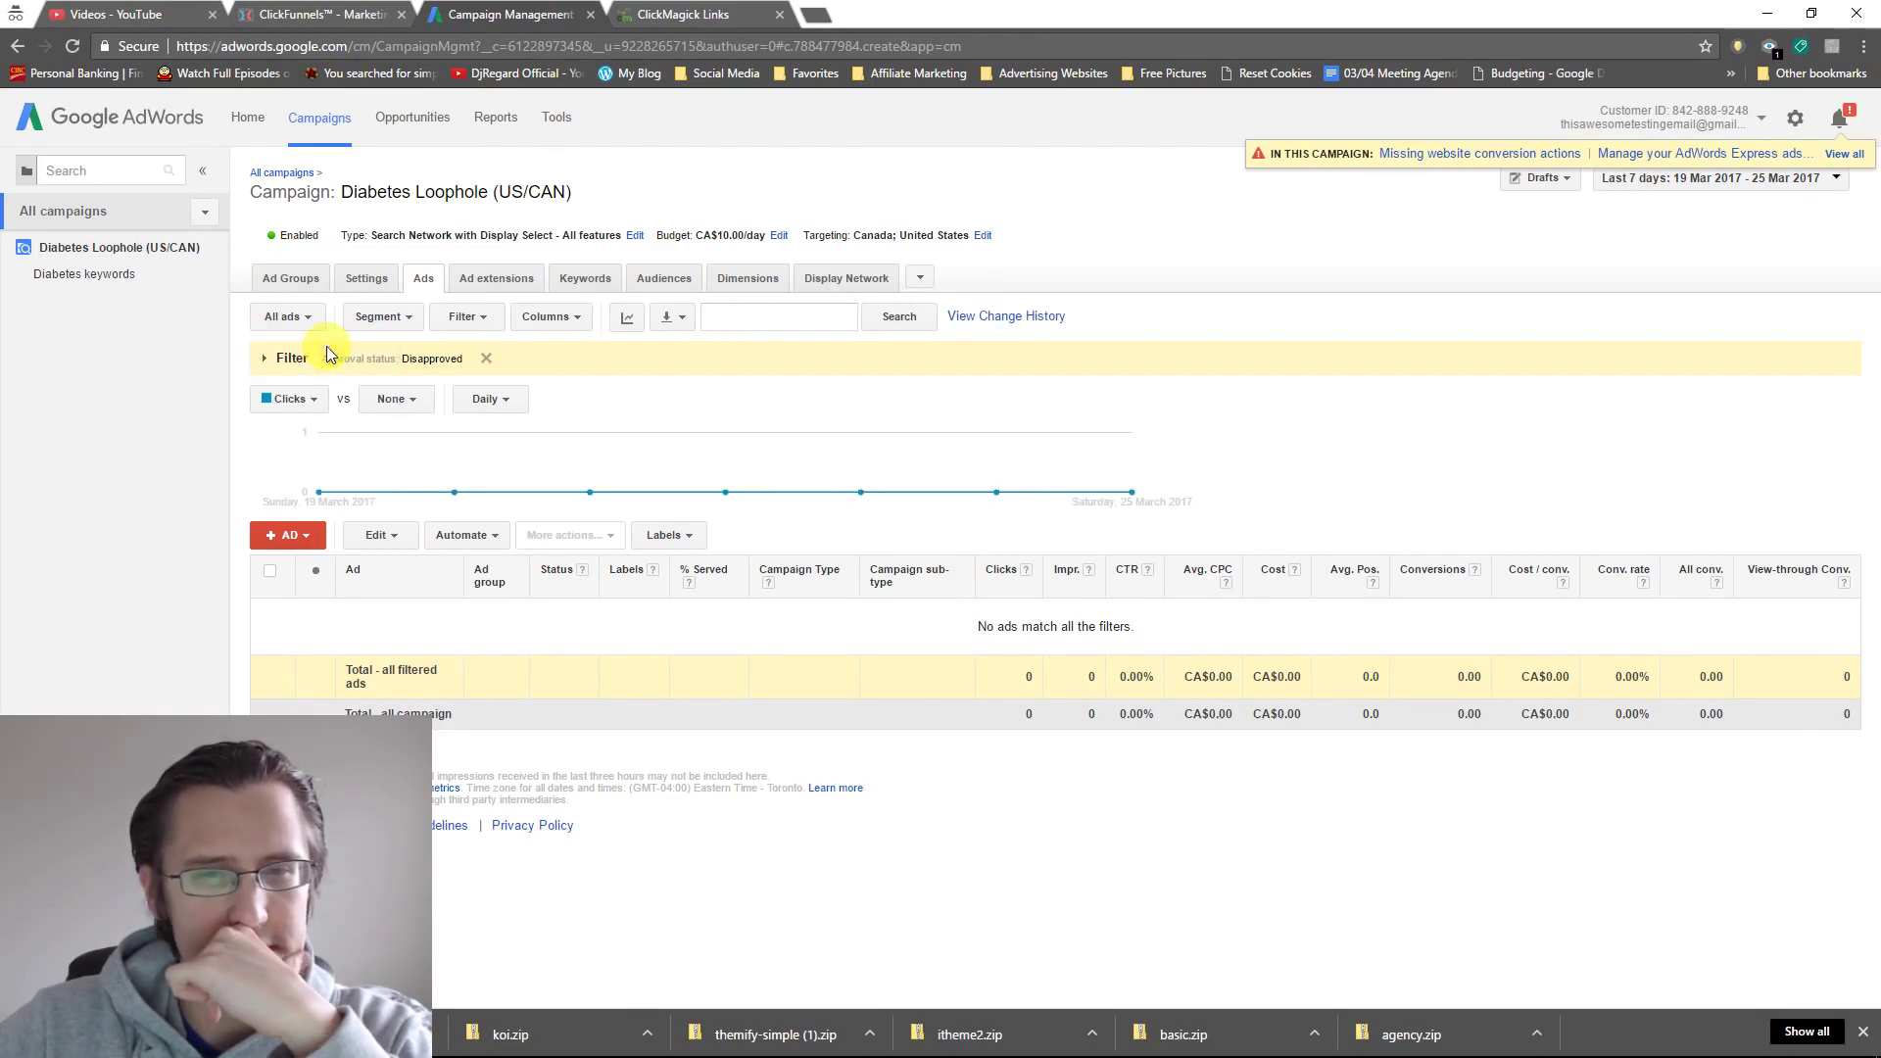
pyautogui.click(486, 358)
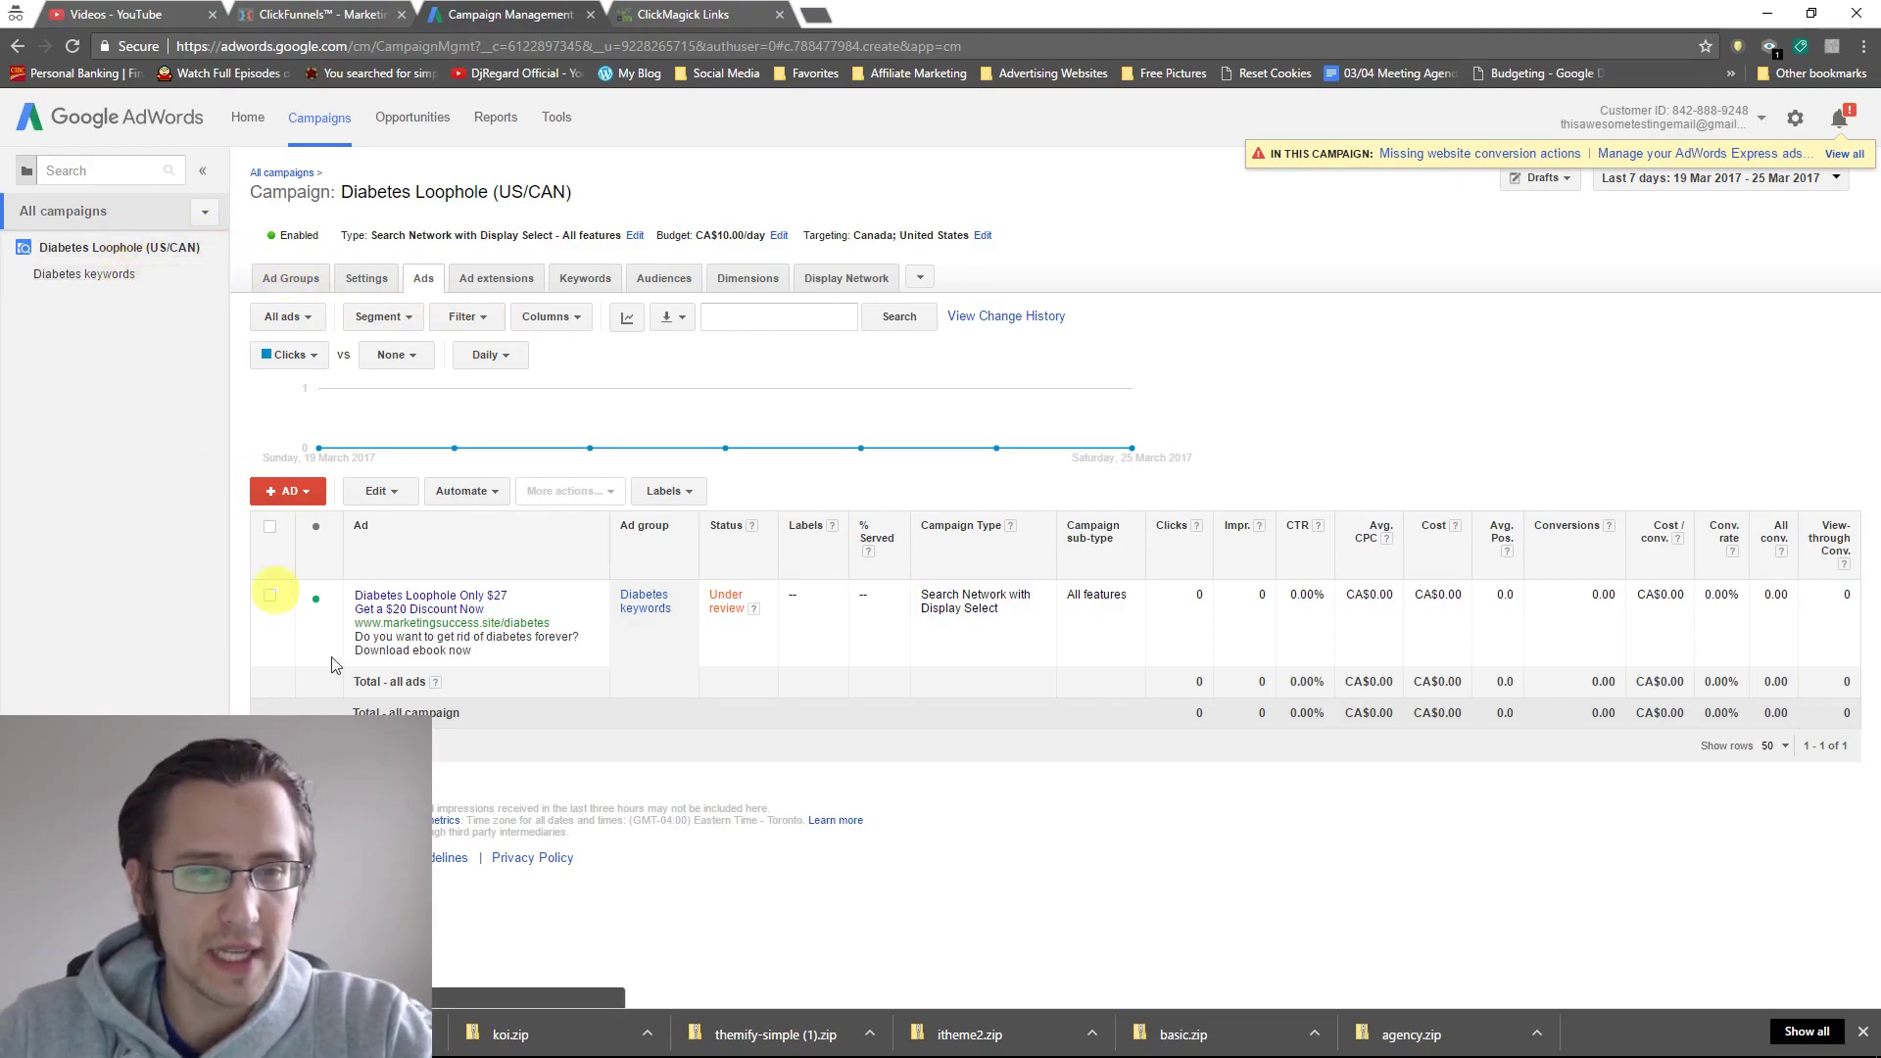
# Open the Diabetes keywords ad group and check the Diabetes Loophole Only $27 ad's Under review status.
pyautogui.click(88, 274)
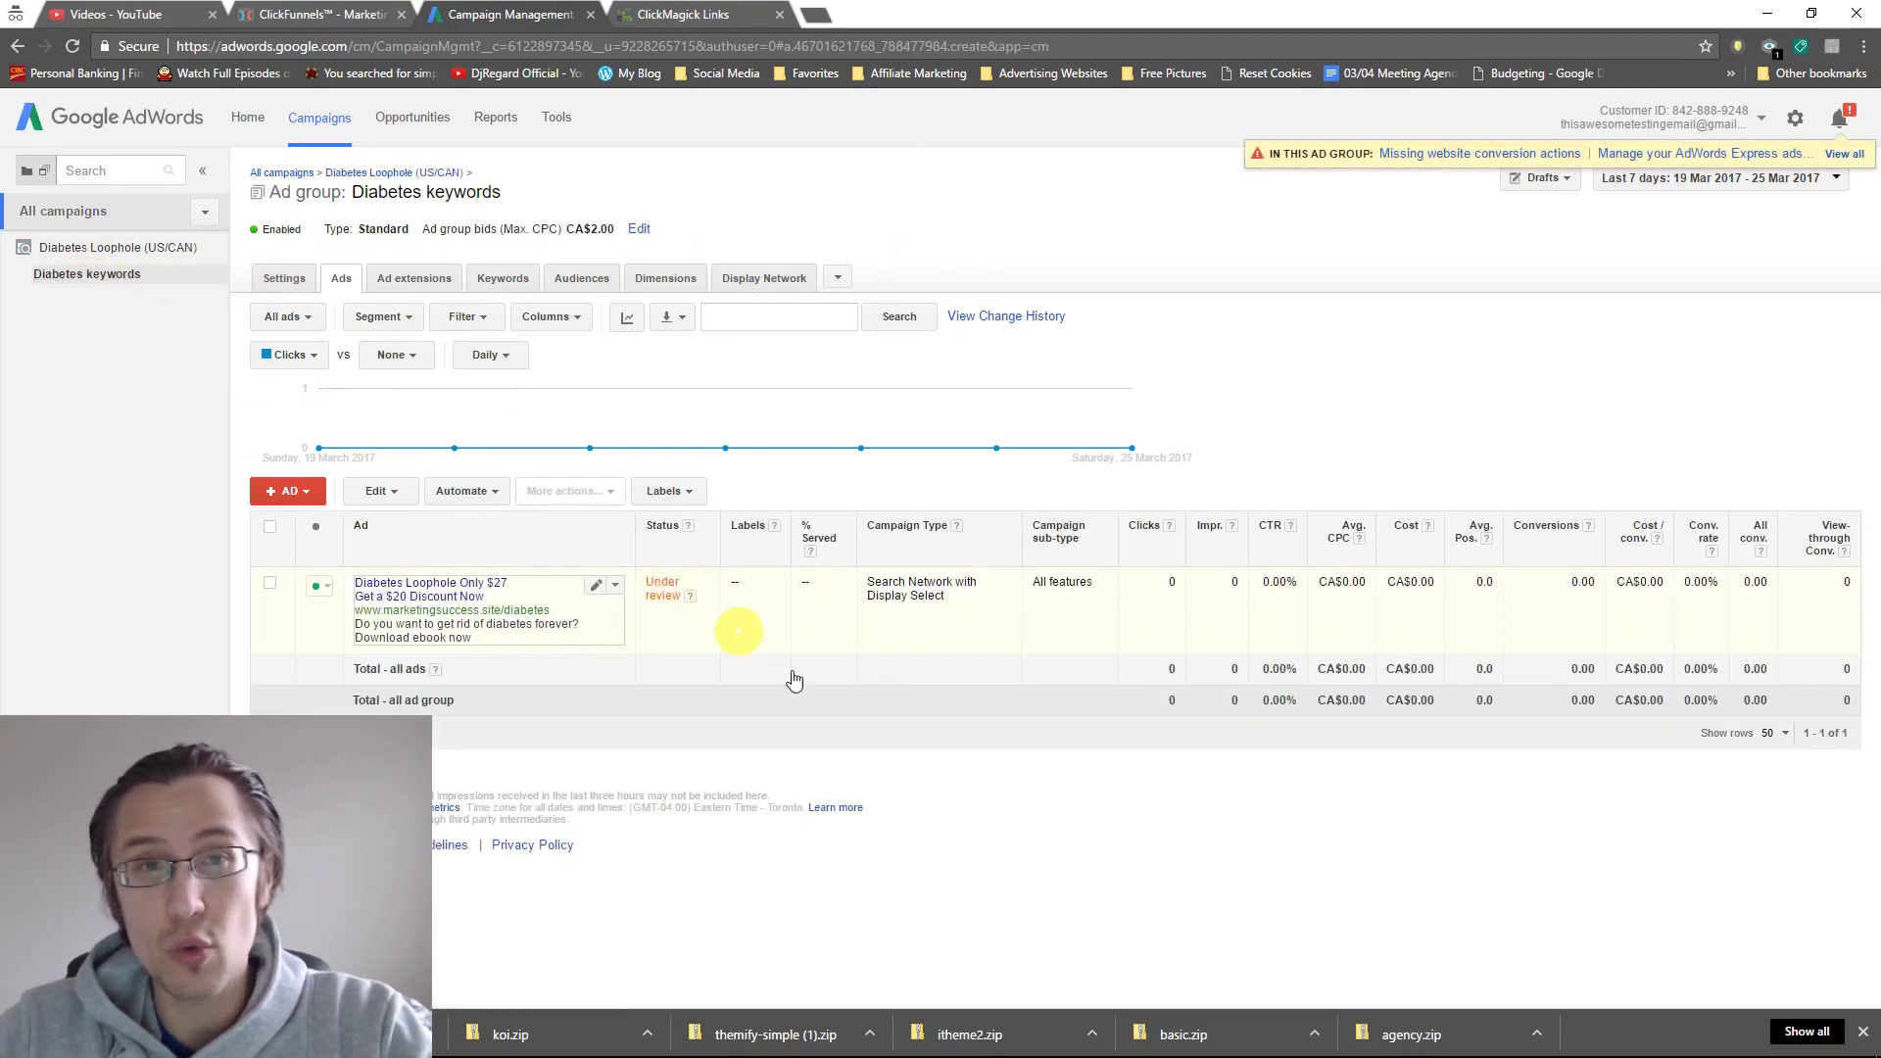
pyautogui.moveTo(692, 600)
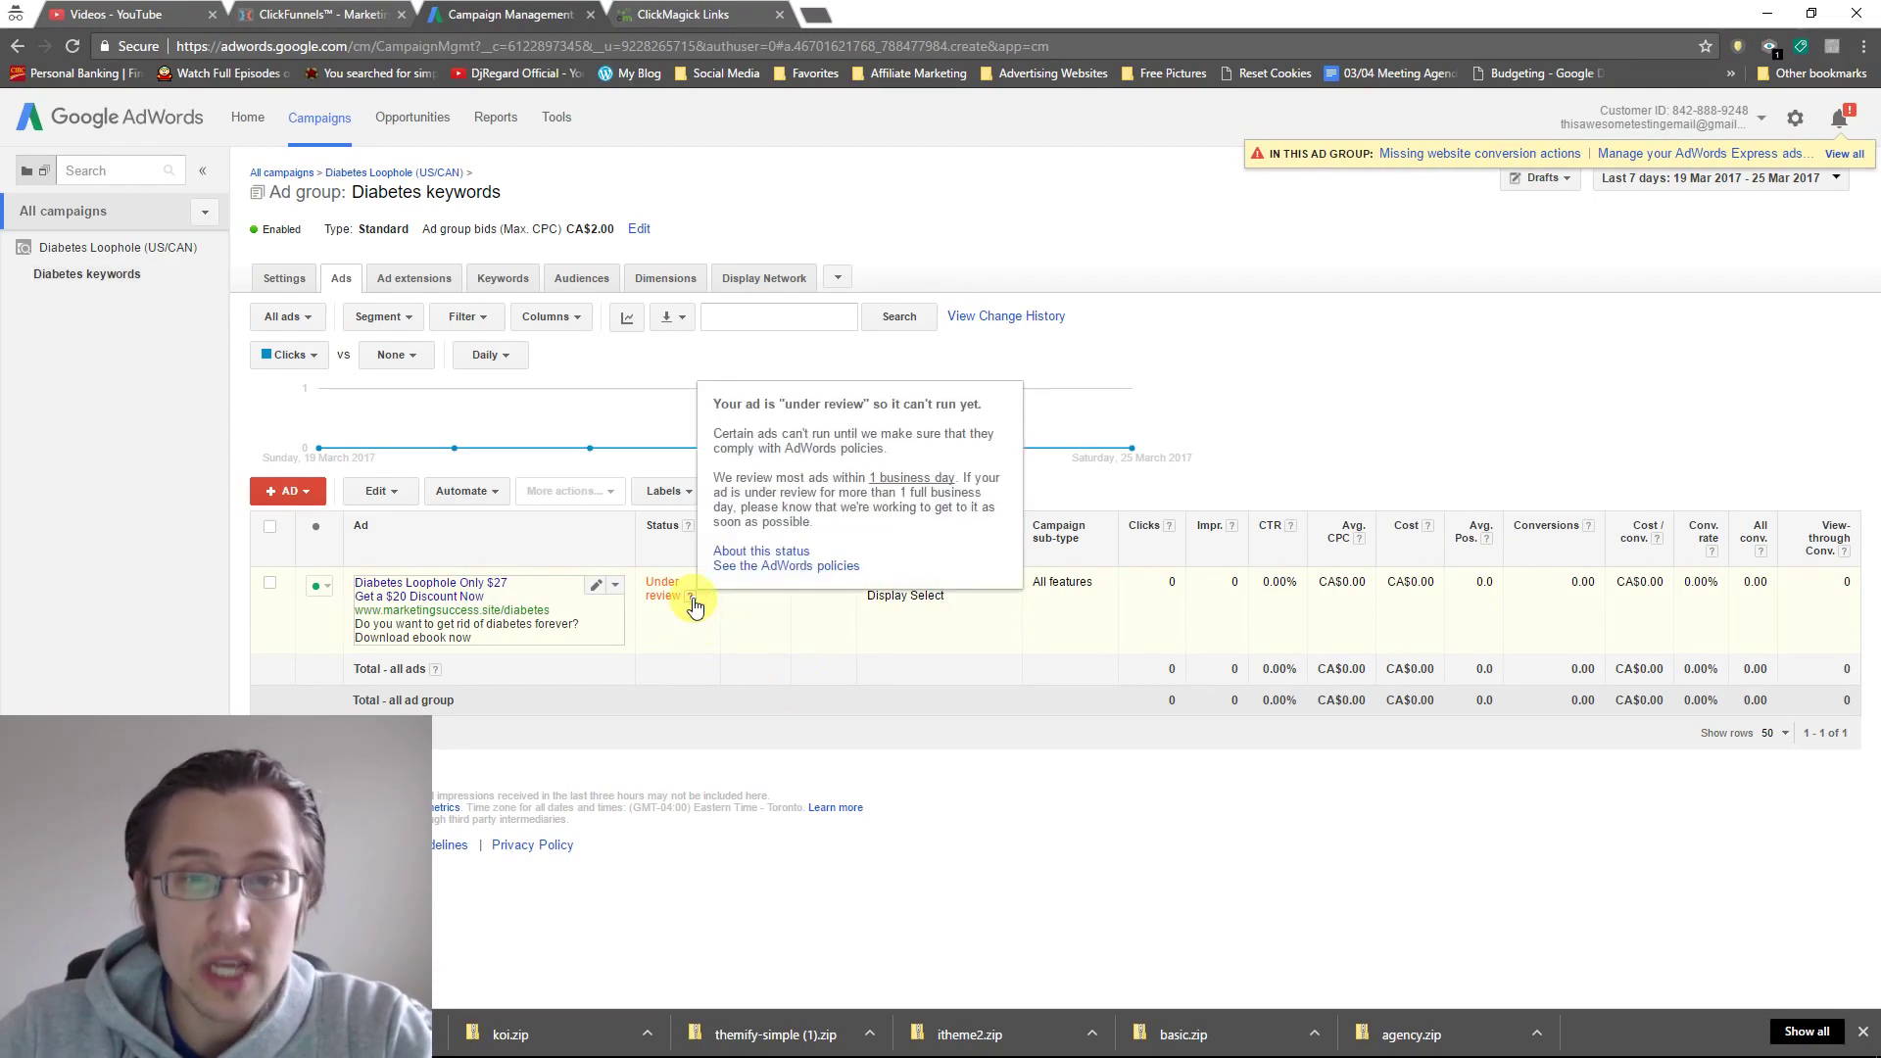